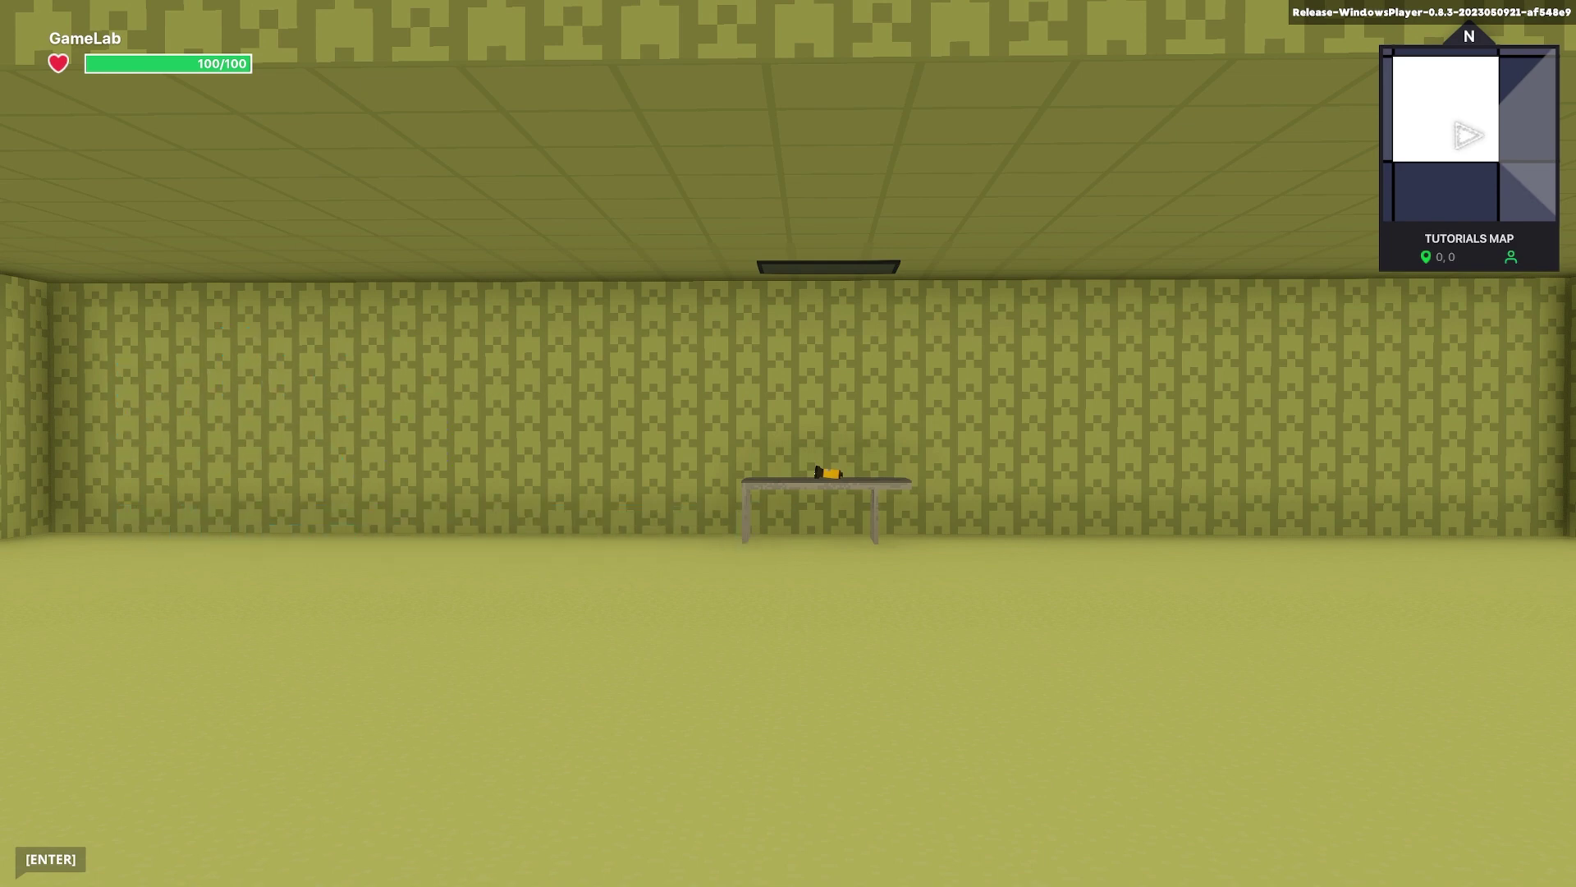
# Step: Playtest the darkened room by walking to the table, picking up the torch and looking around with it before returning to the editor
pyautogui.press('w')
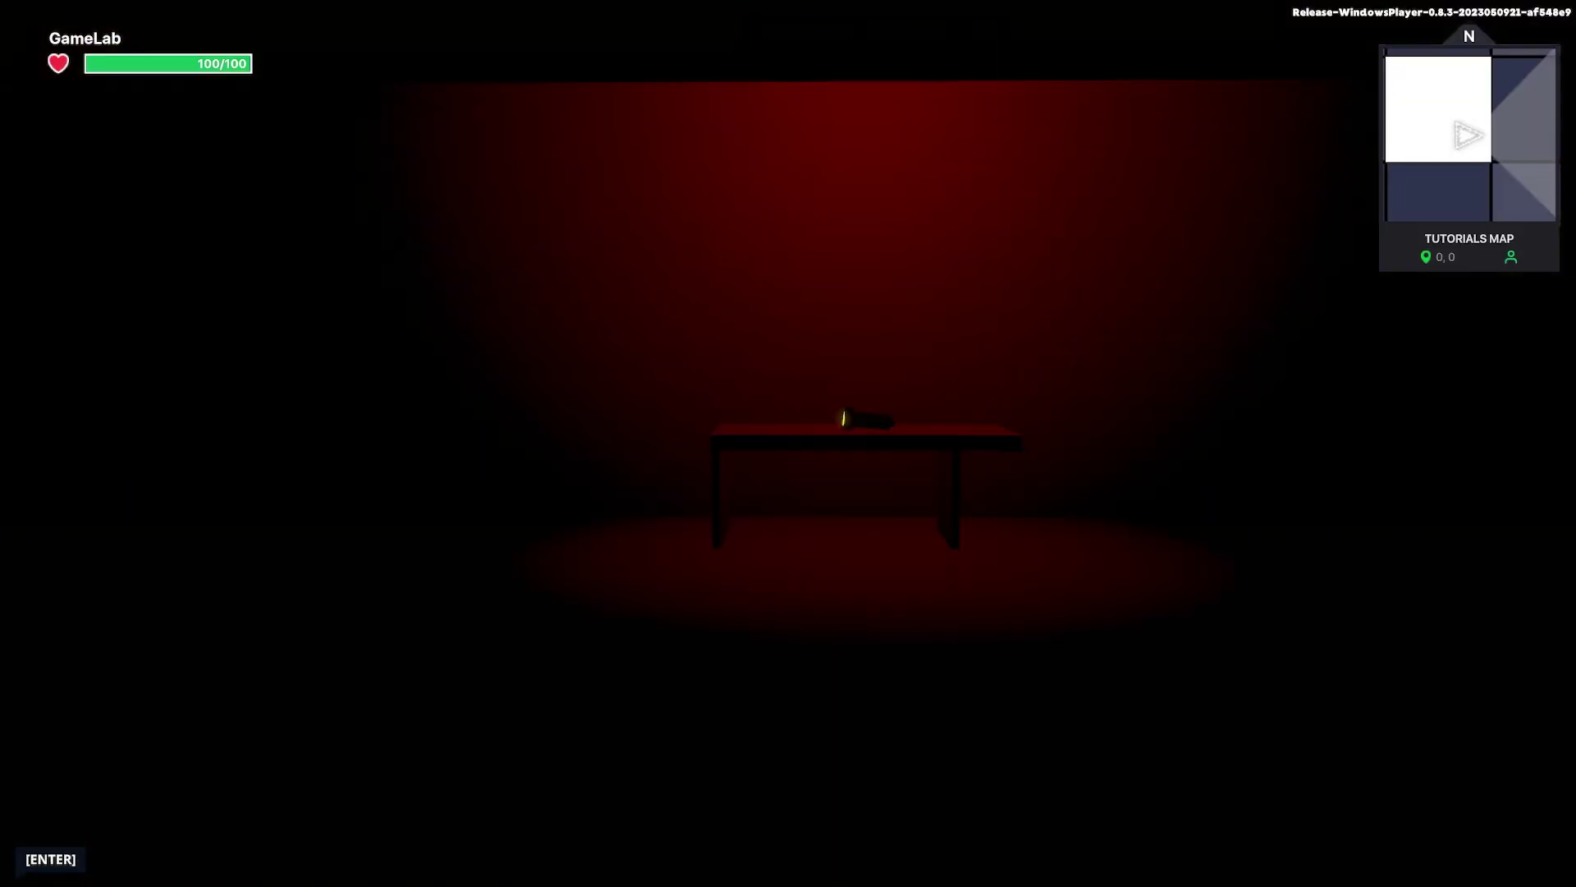
pyautogui.press('w')
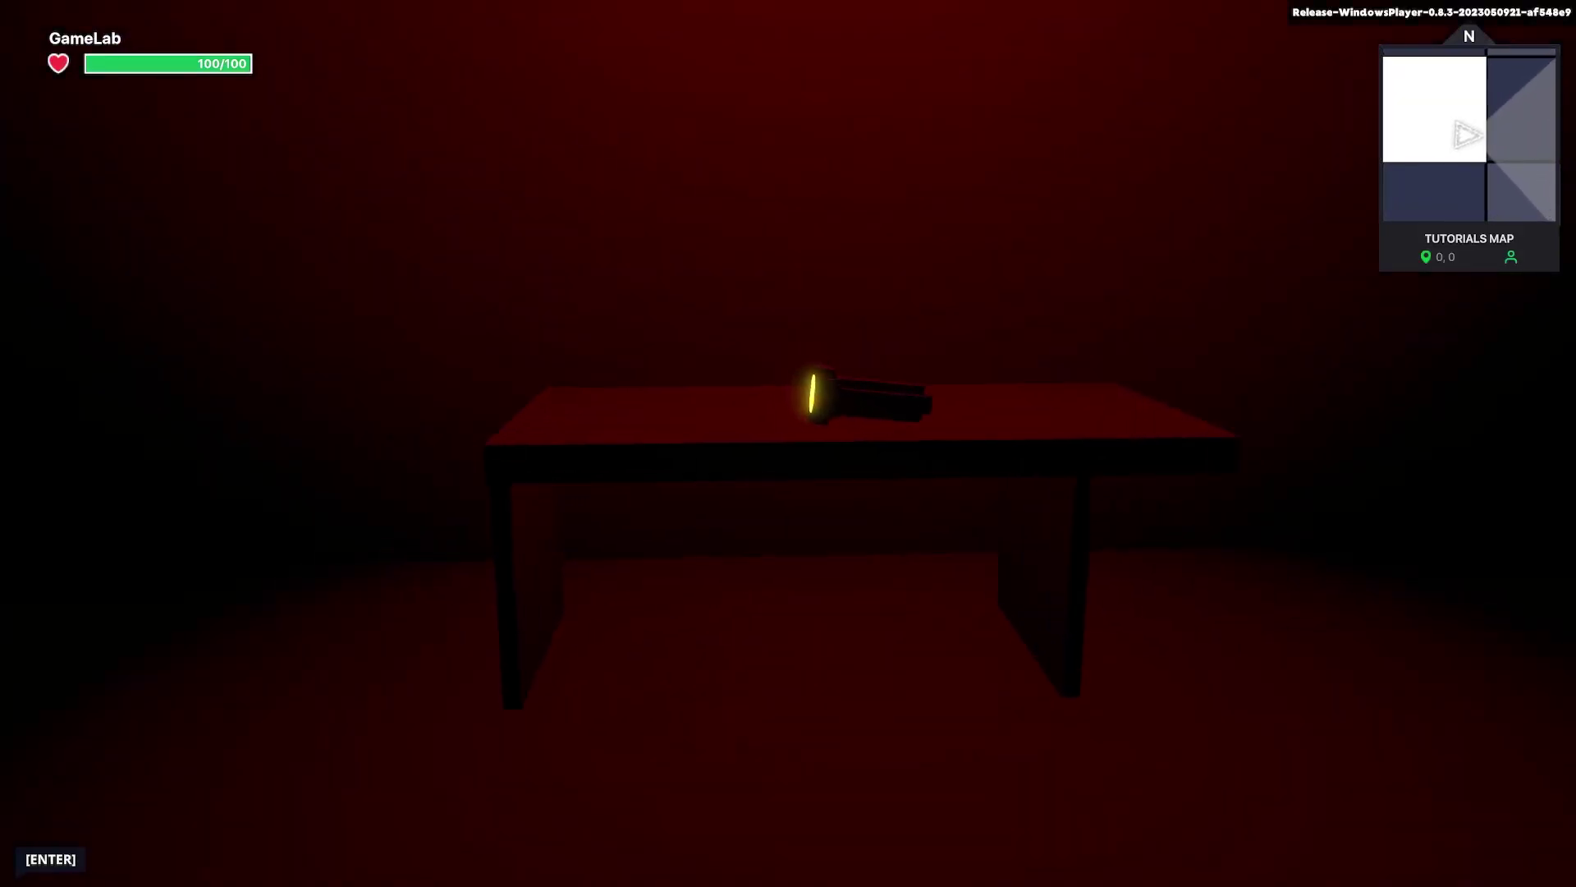
pyautogui.press('w')
pyautogui.press('e')
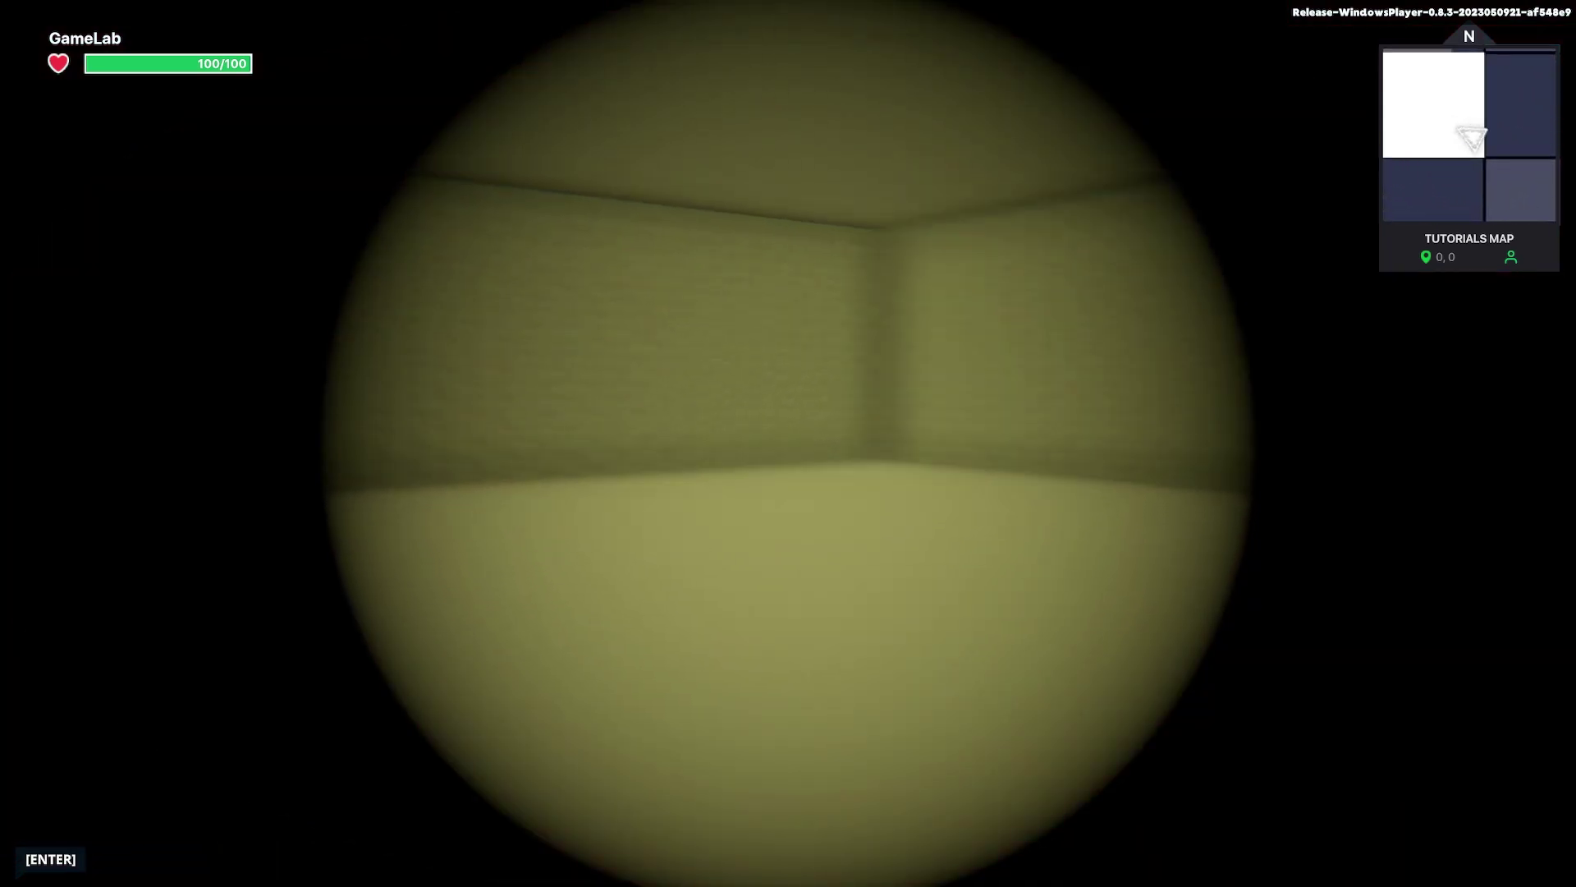
pyautogui.press('w')
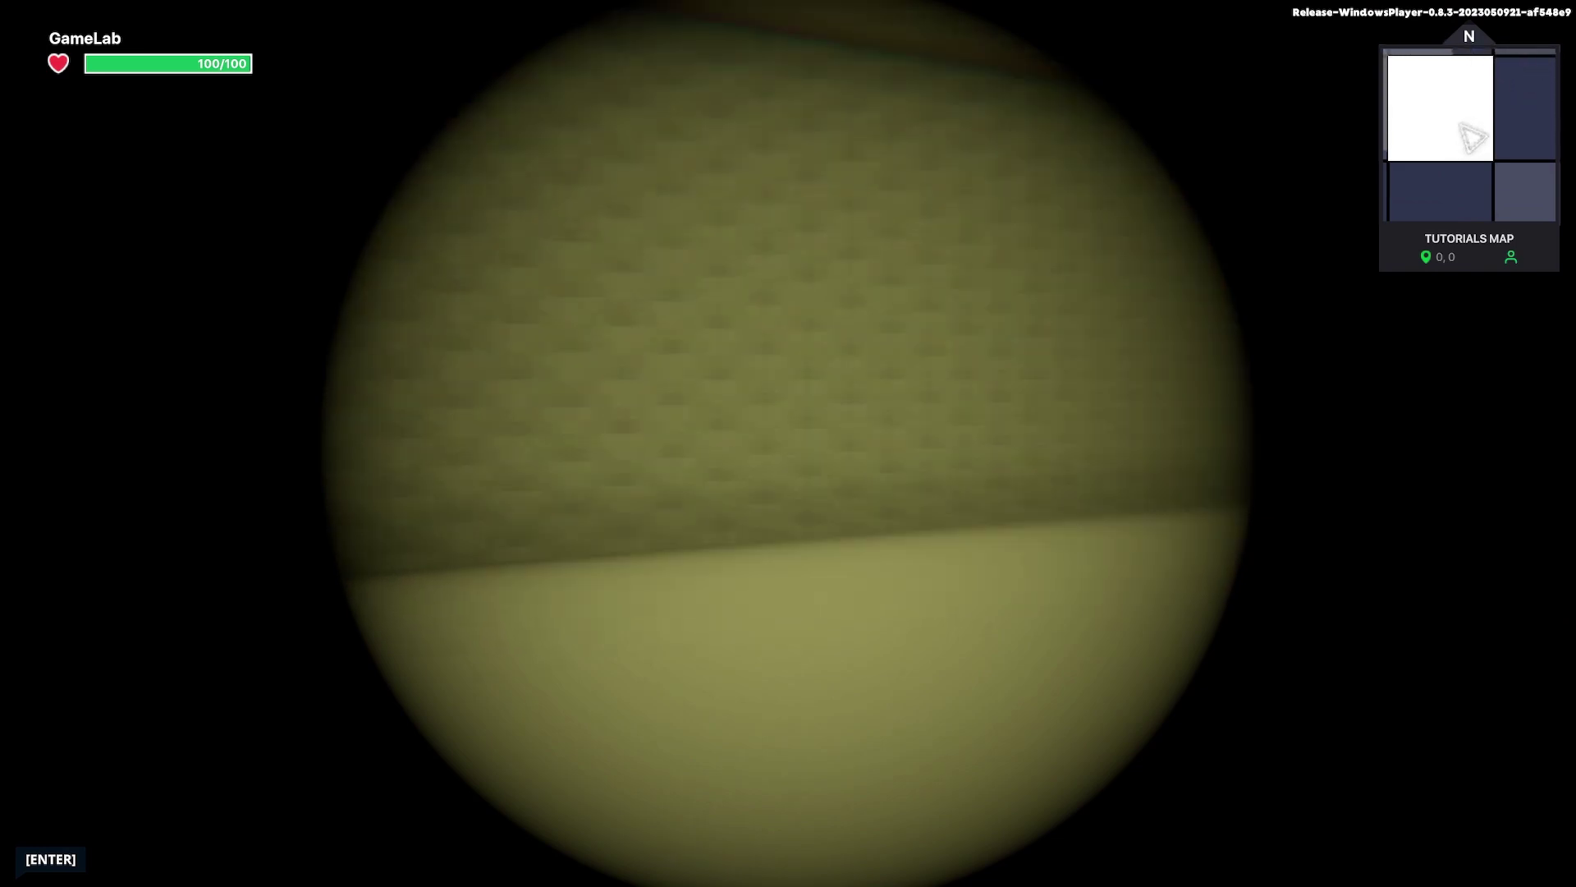
pyautogui.hotkey('ctrl', 'p')
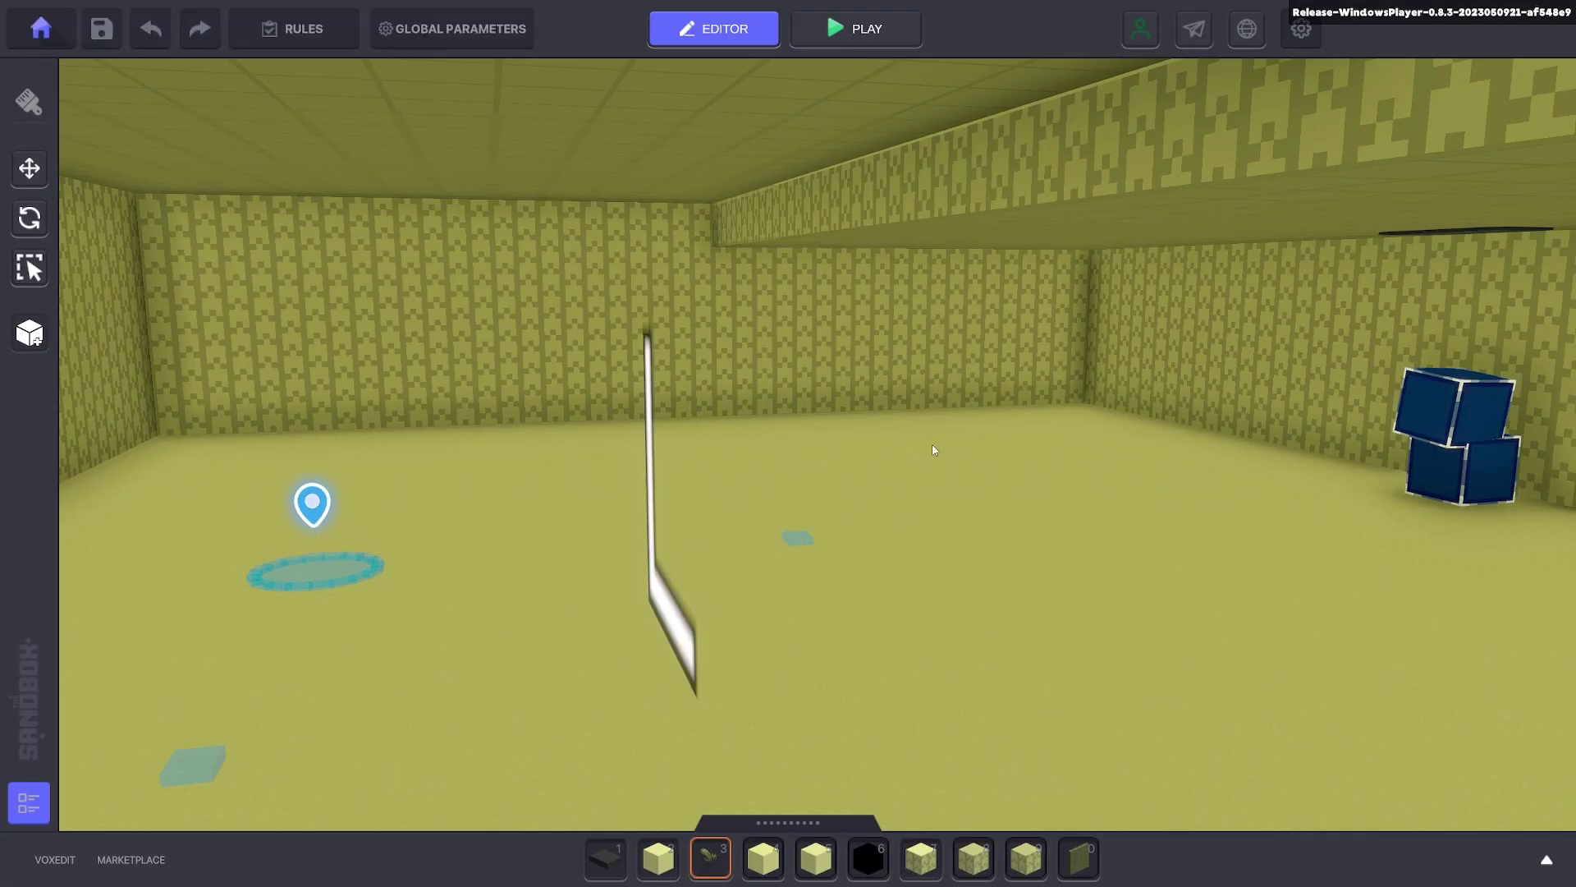
# Step: Delete the three Logic assets standing on the floor along the wall
pyautogui.press('w')
pyautogui.press('d')
pyautogui.moveTo(728, 466)
pyautogui.mouseDown(button='right')
pyautogui.moveTo(600, 465)
pyautogui.moveTo(707, 481)
pyautogui.moveTo(663, 486)
pyautogui.mouseUp(button='right')
pyautogui.press('a')
pyautogui.press('d')
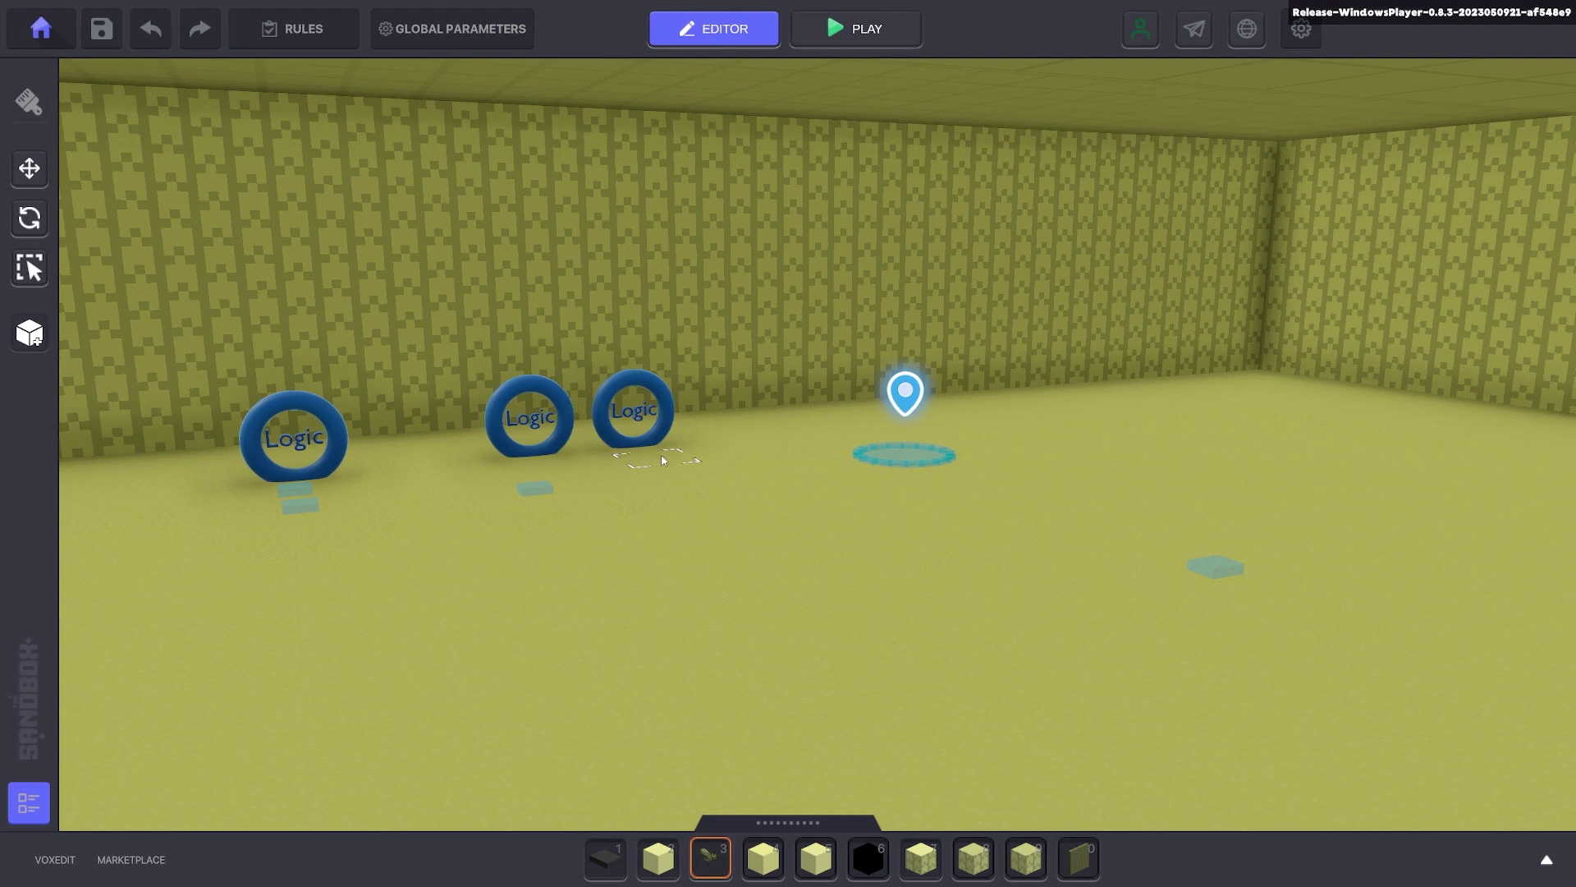
pyautogui.press('w')
pyautogui.moveTo(463, 468); pyautogui.dragTo(526, 471, button='right')
pyautogui.click(818, 441)
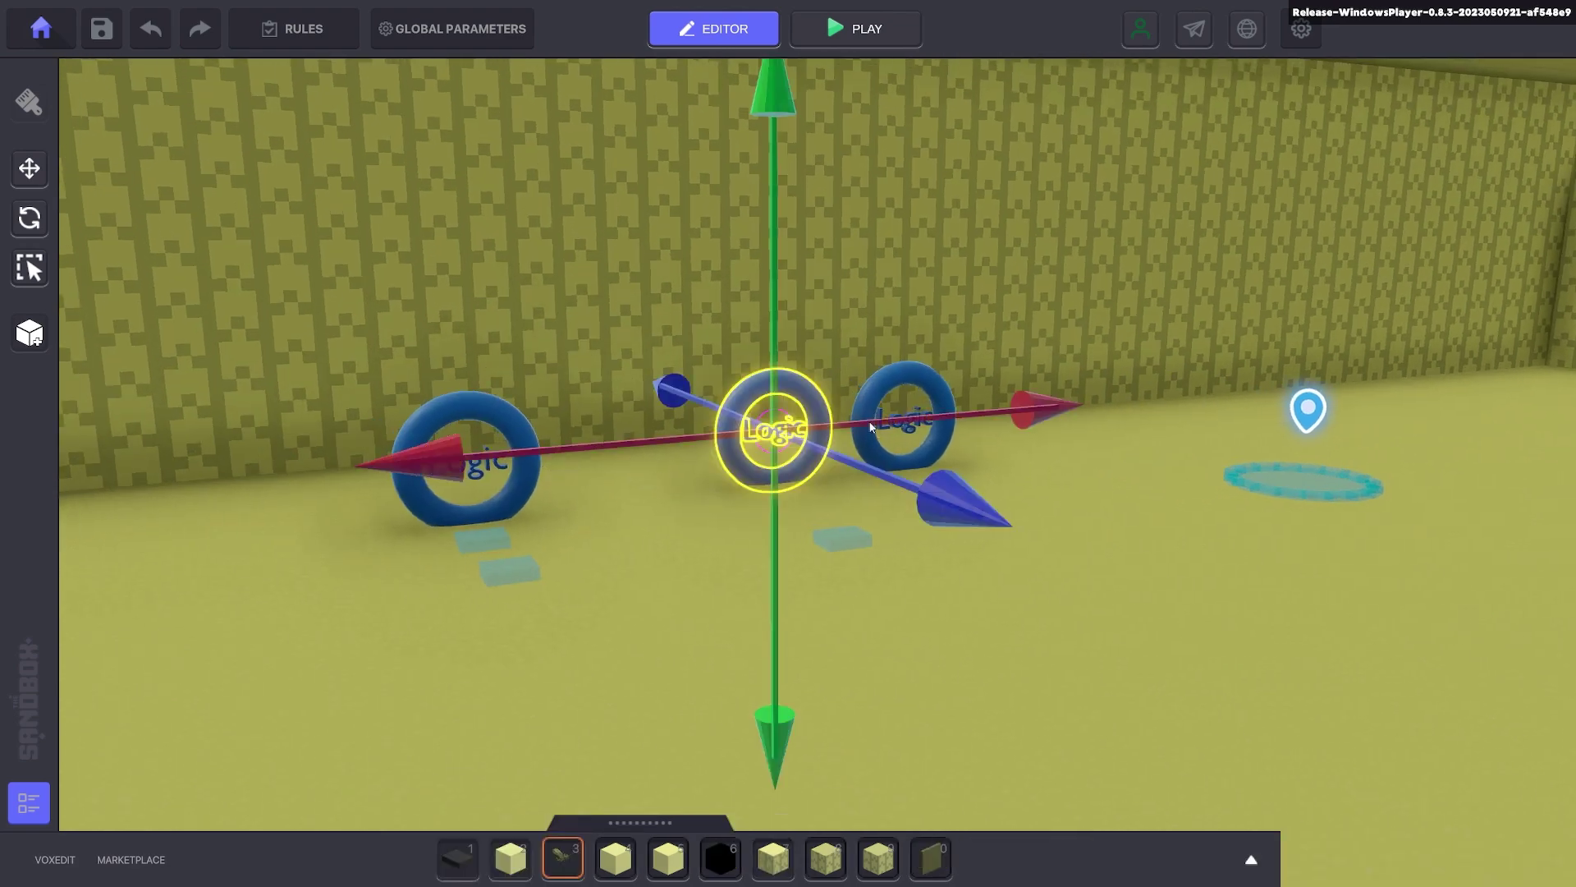
pyautogui.press('Delete')
pyautogui.click(899, 415)
pyautogui.press('Delete')
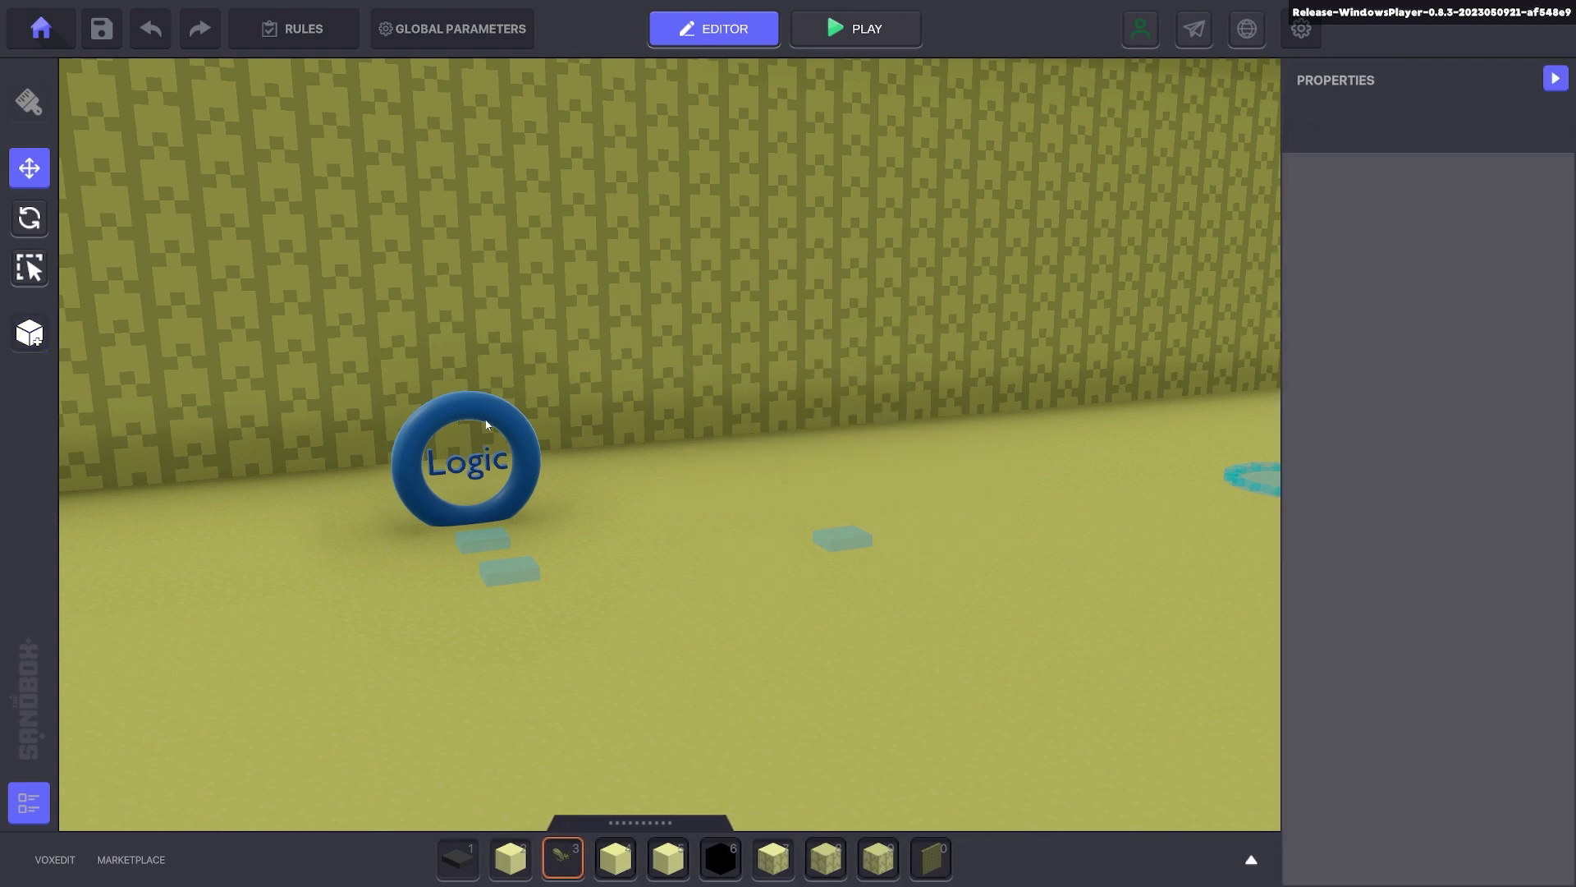
pyautogui.click(486, 424)
pyautogui.press('Delete')
# Step: Delete the four light-blue markers lying on the room's floor
pyautogui.click(481, 540)
pyautogui.press('Delete')
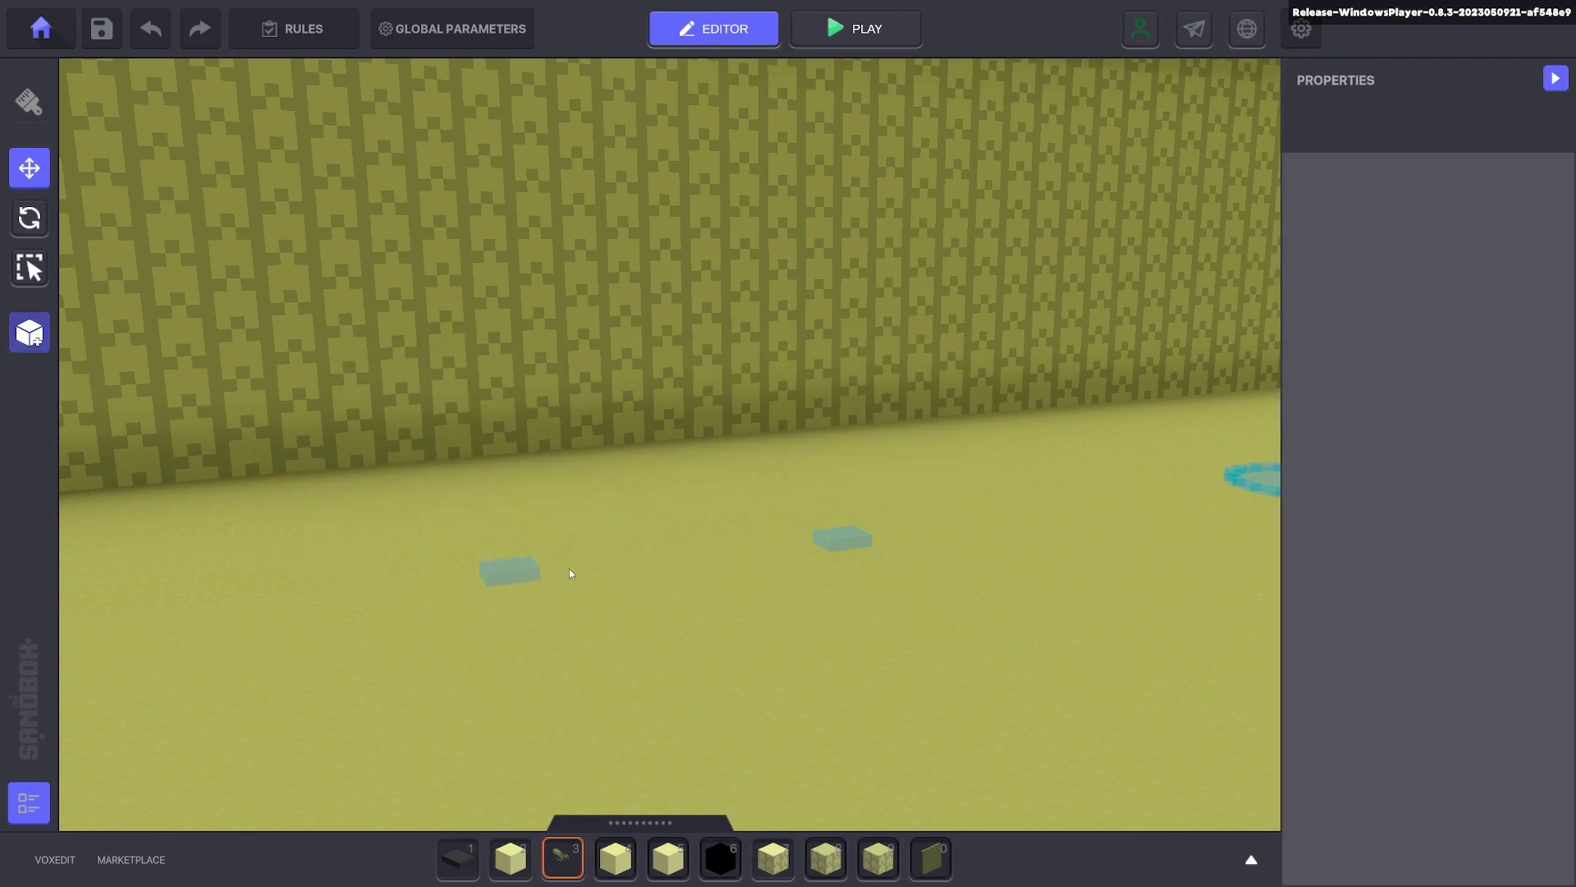
pyautogui.click(509, 571)
pyautogui.press('Delete')
pyautogui.click(842, 539)
pyautogui.press('Delete')
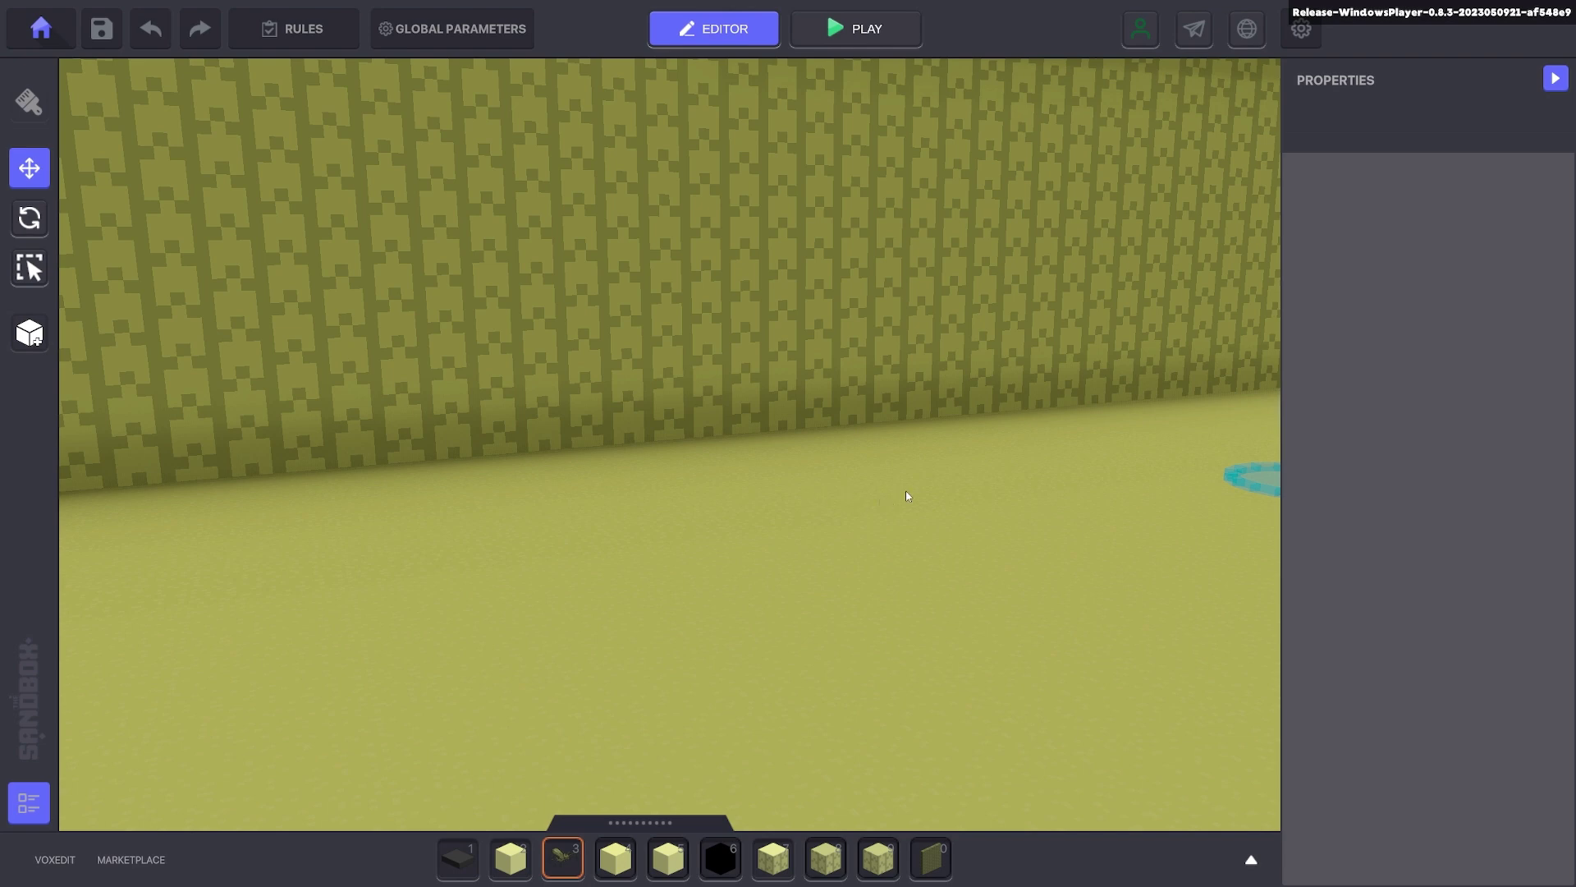
pyautogui.moveTo(905, 490); pyautogui.dragTo(977, 482, button='right')
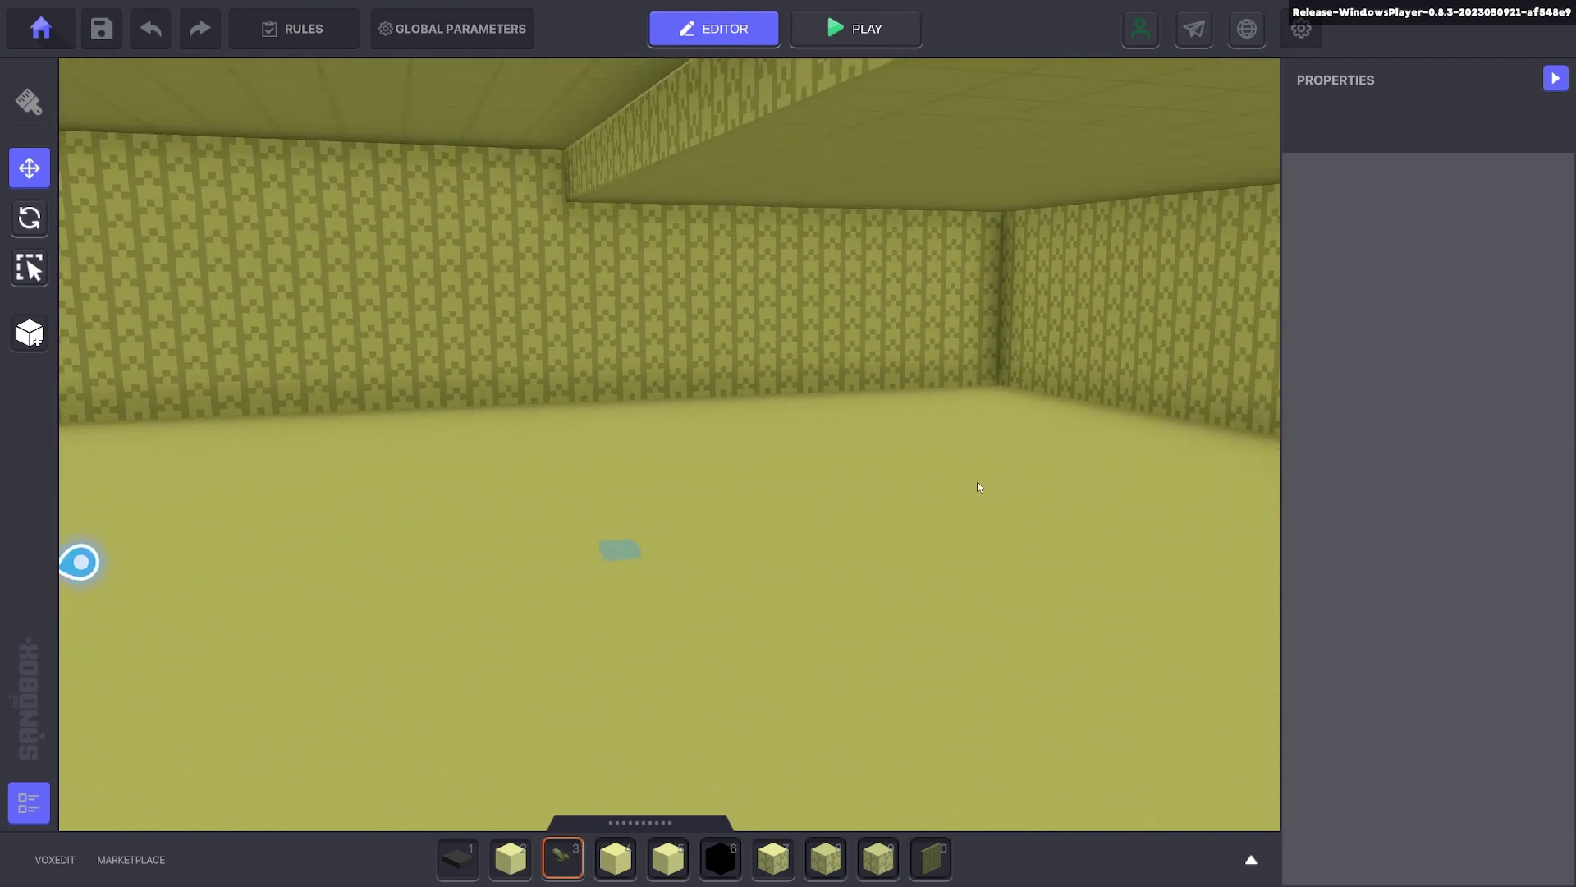
pyautogui.click(612, 549)
pyautogui.press('Delete')
# Step: Examine the Plant behaviour and Speaker component messages of the torch on the table
pyautogui.moveTo(789, 506); pyautogui.dragTo(830, 459, button='right')
pyautogui.press('w')
pyautogui.press('a')
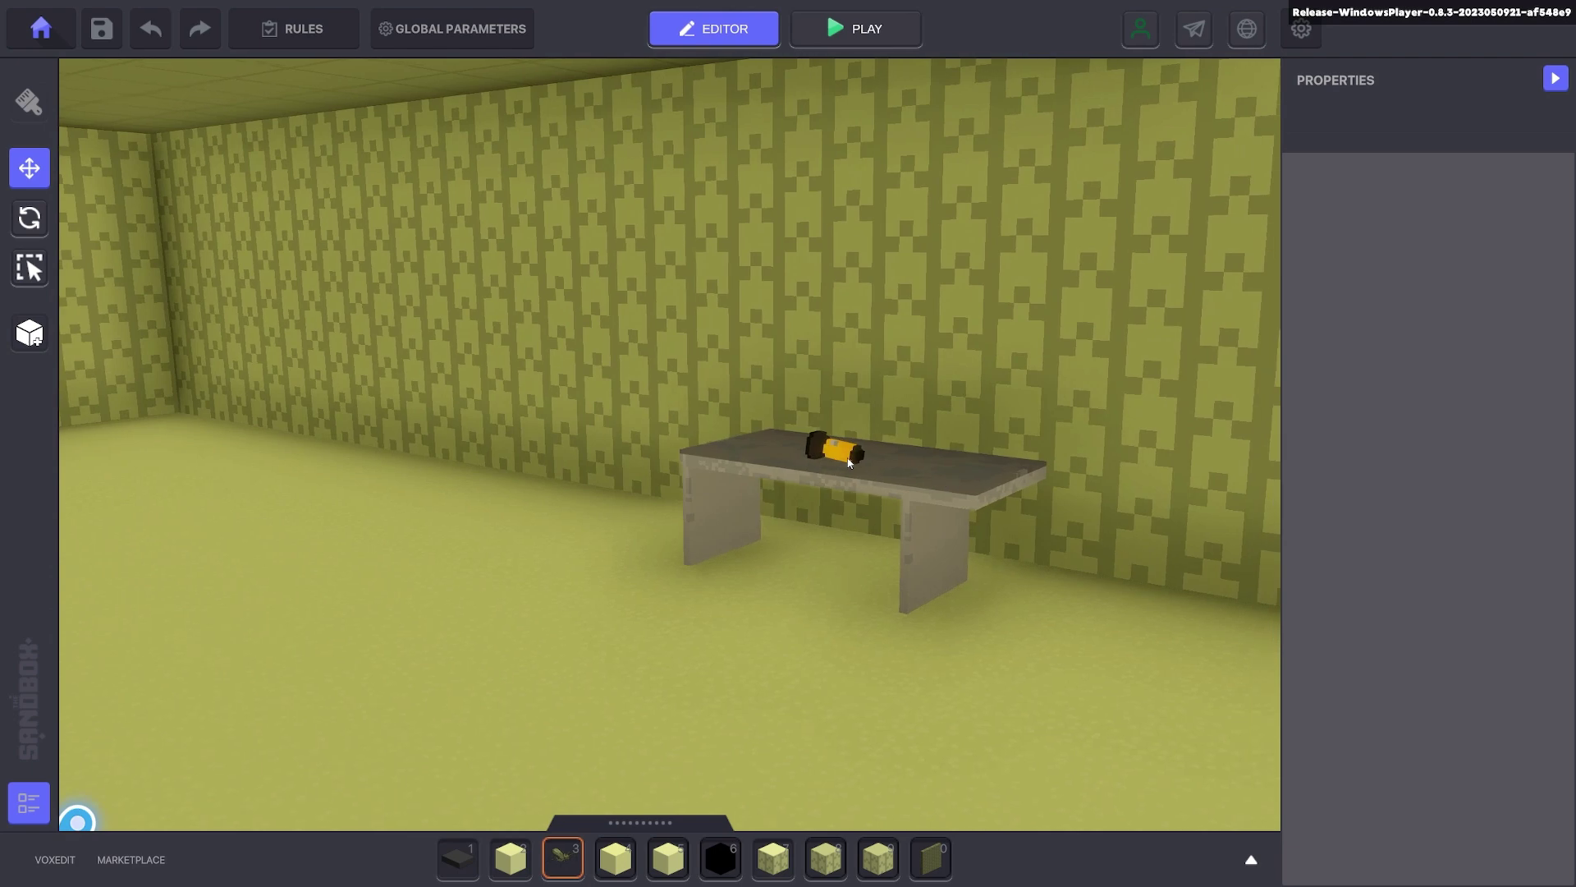
pyautogui.click(849, 463)
pyautogui.moveTo(916, 470); pyautogui.dragTo(982, 538, button='right')
pyautogui.scroll(-3, 1407, 600)
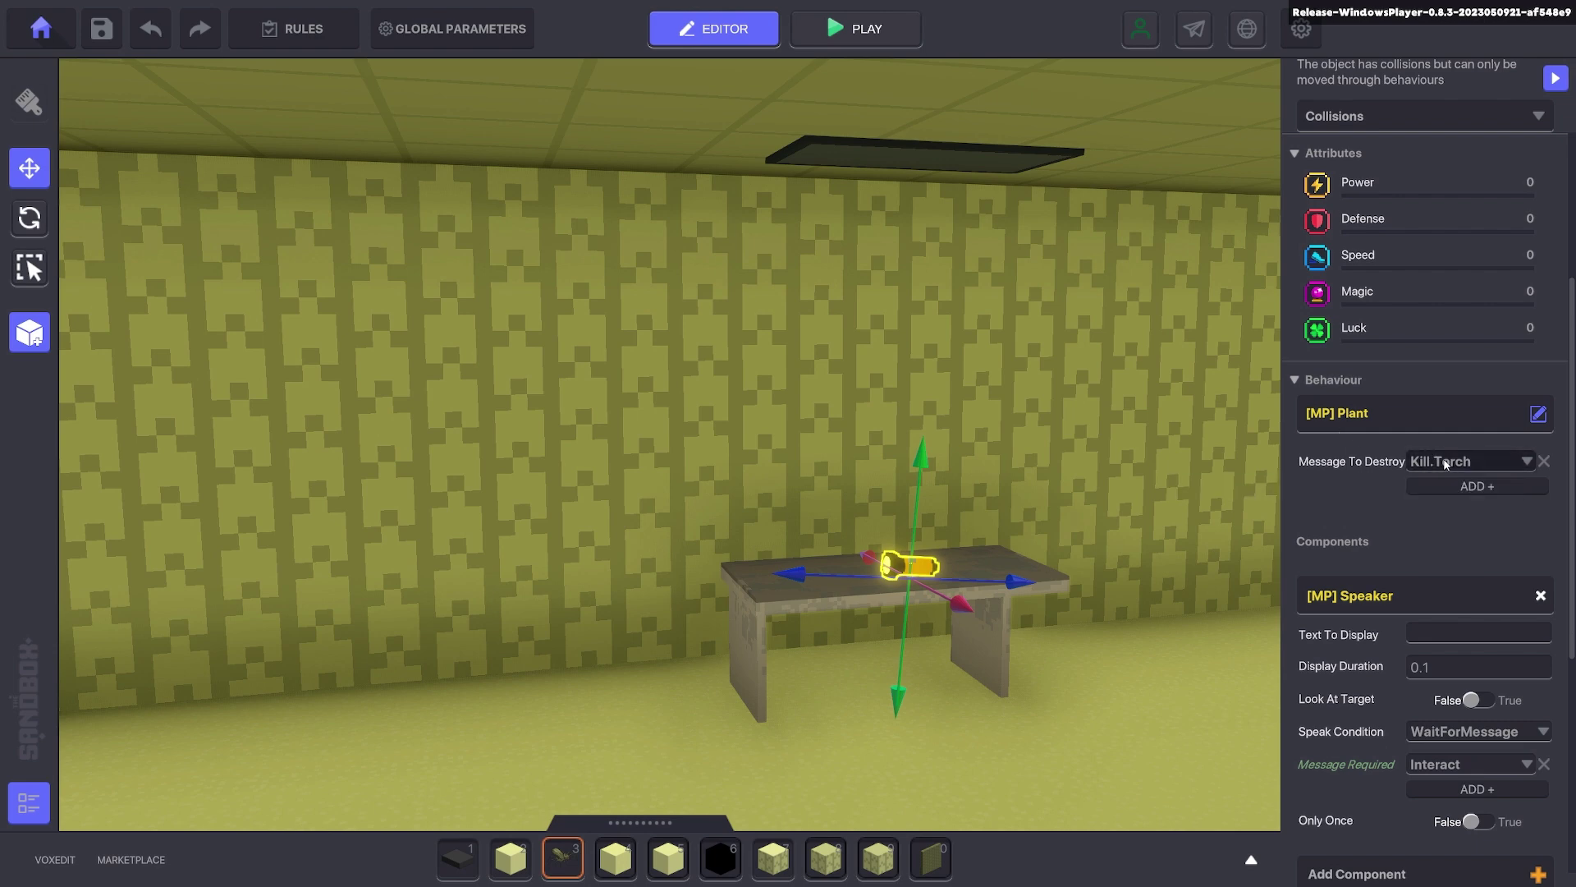
pyautogui.scroll(-5, 1444, 458)
pyautogui.click(1445, 702)
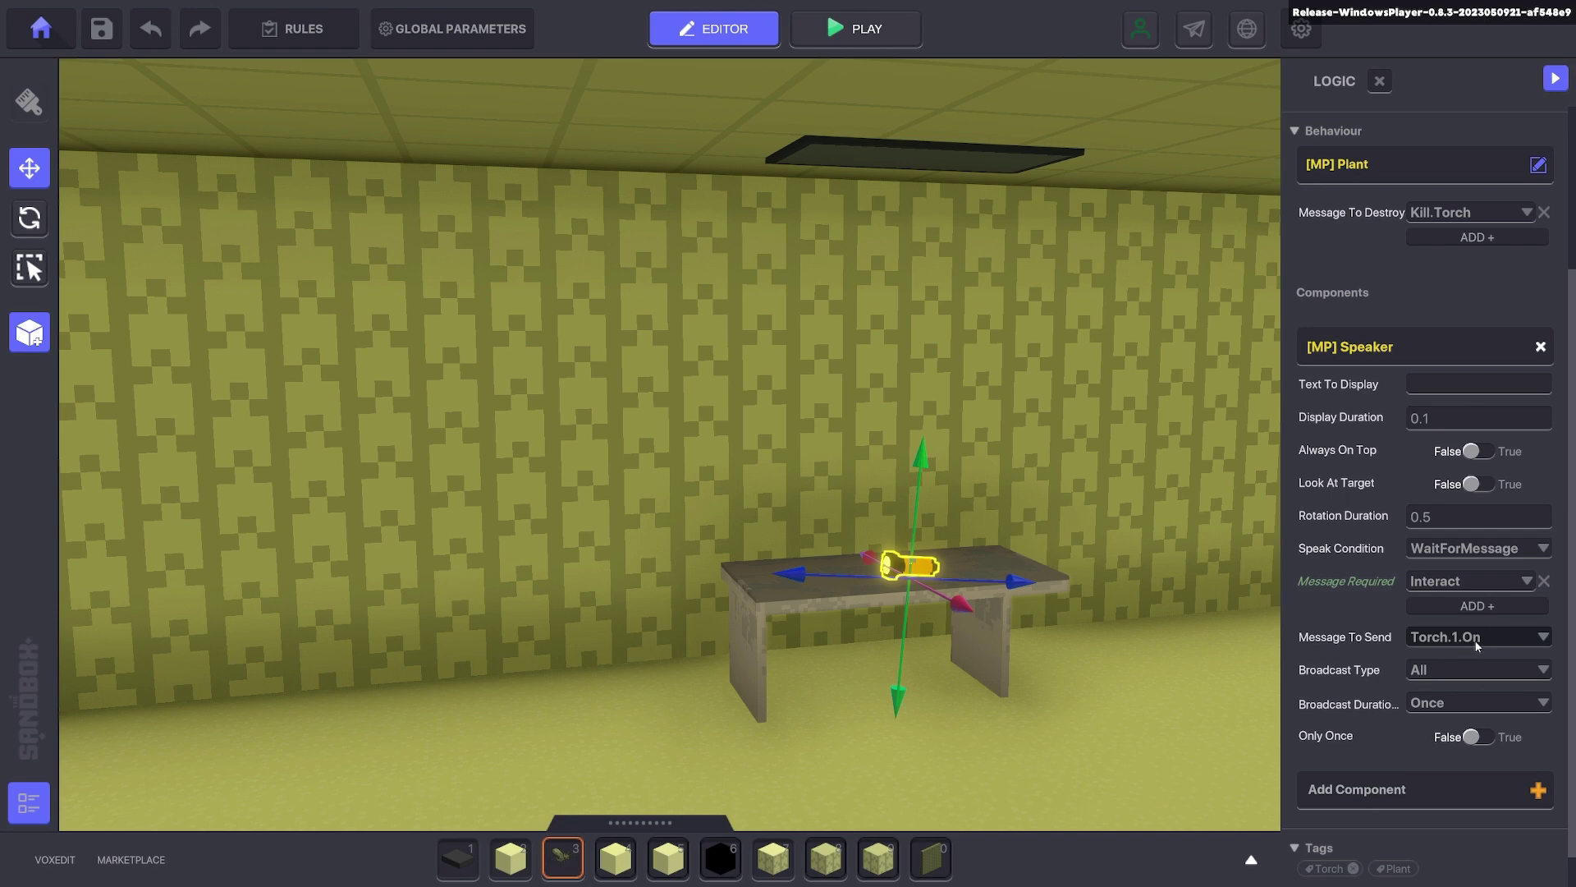
# Step: Examine the ceiling light's Light behaviour, toggling its starting state on and back off to check the red glow
pyautogui.moveTo(1167, 556); pyautogui.dragTo(1072, 483, button='right')
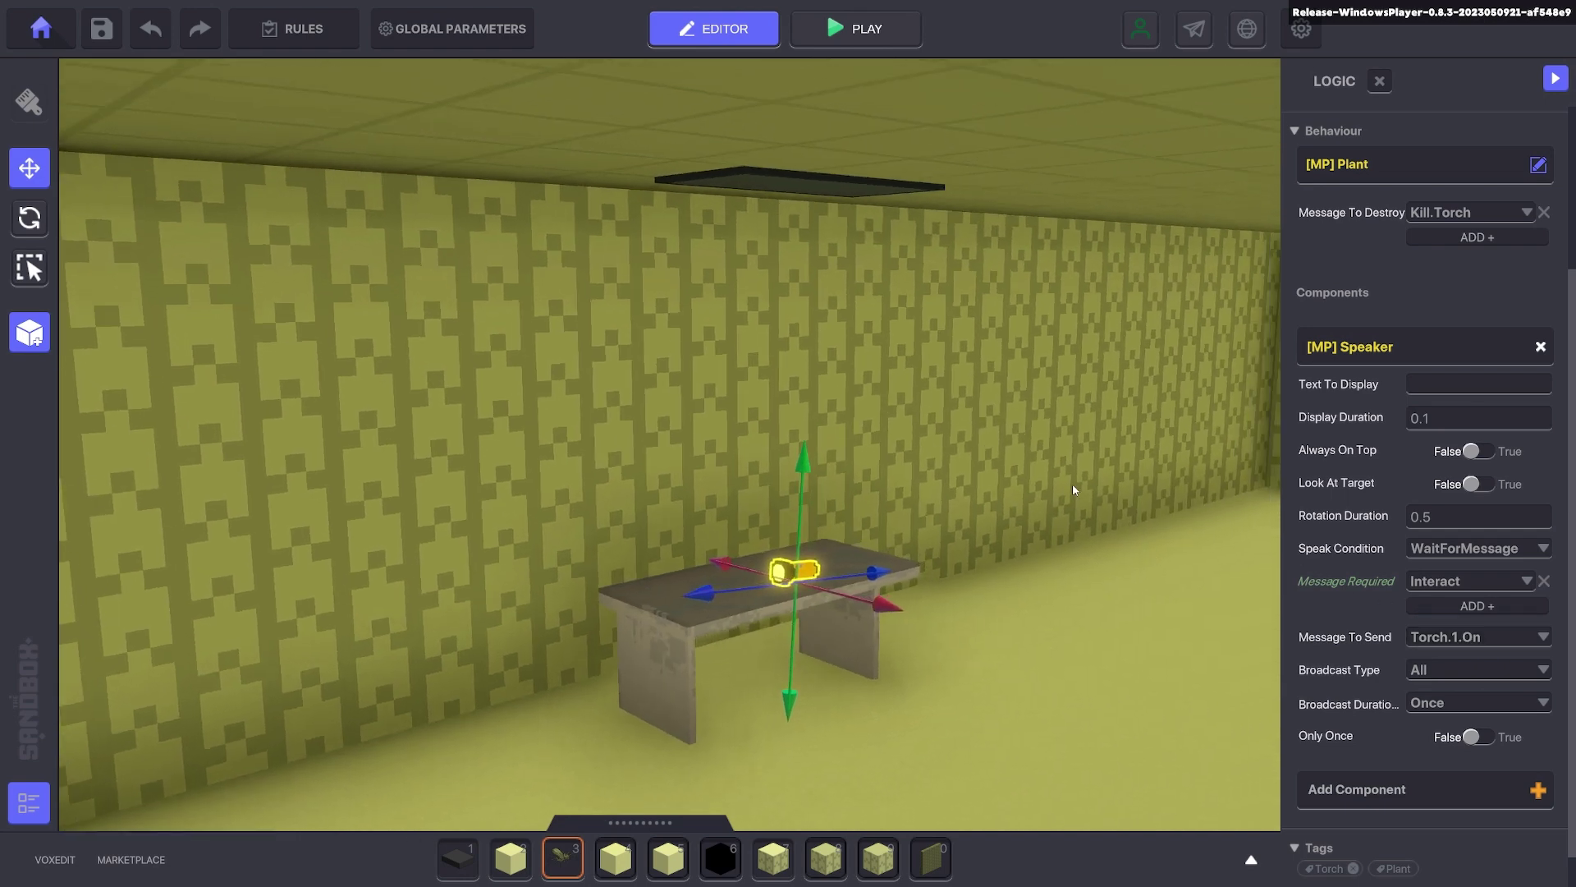
pyautogui.click(838, 189)
pyautogui.scroll(-3, 1426, 528)
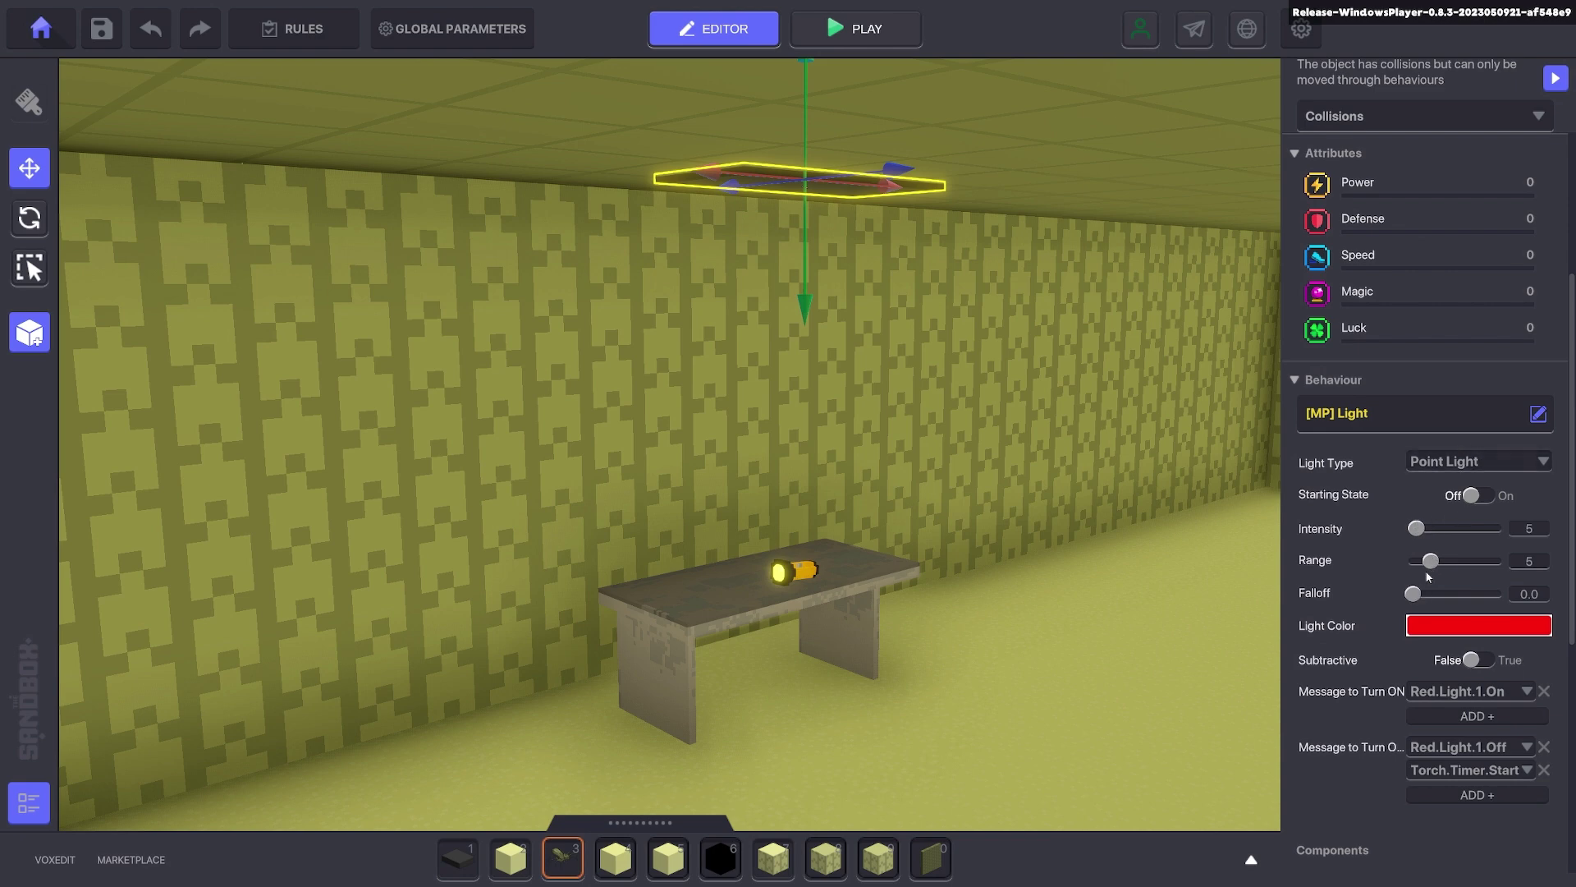
pyautogui.click(1482, 497)
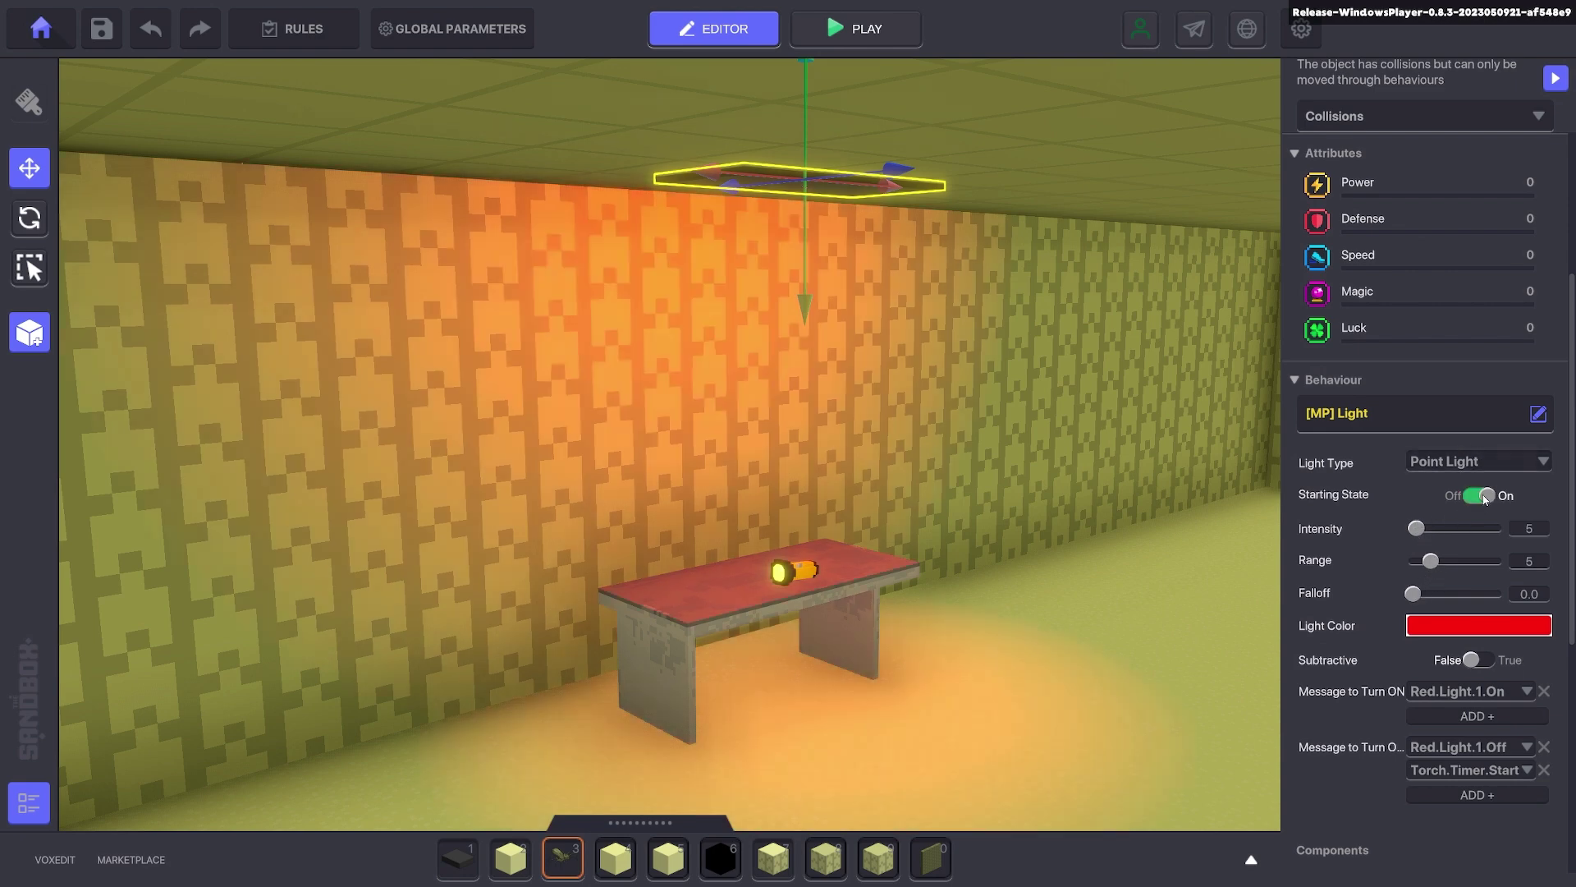
pyautogui.click(1484, 496)
pyautogui.scroll(-3, 1457, 497)
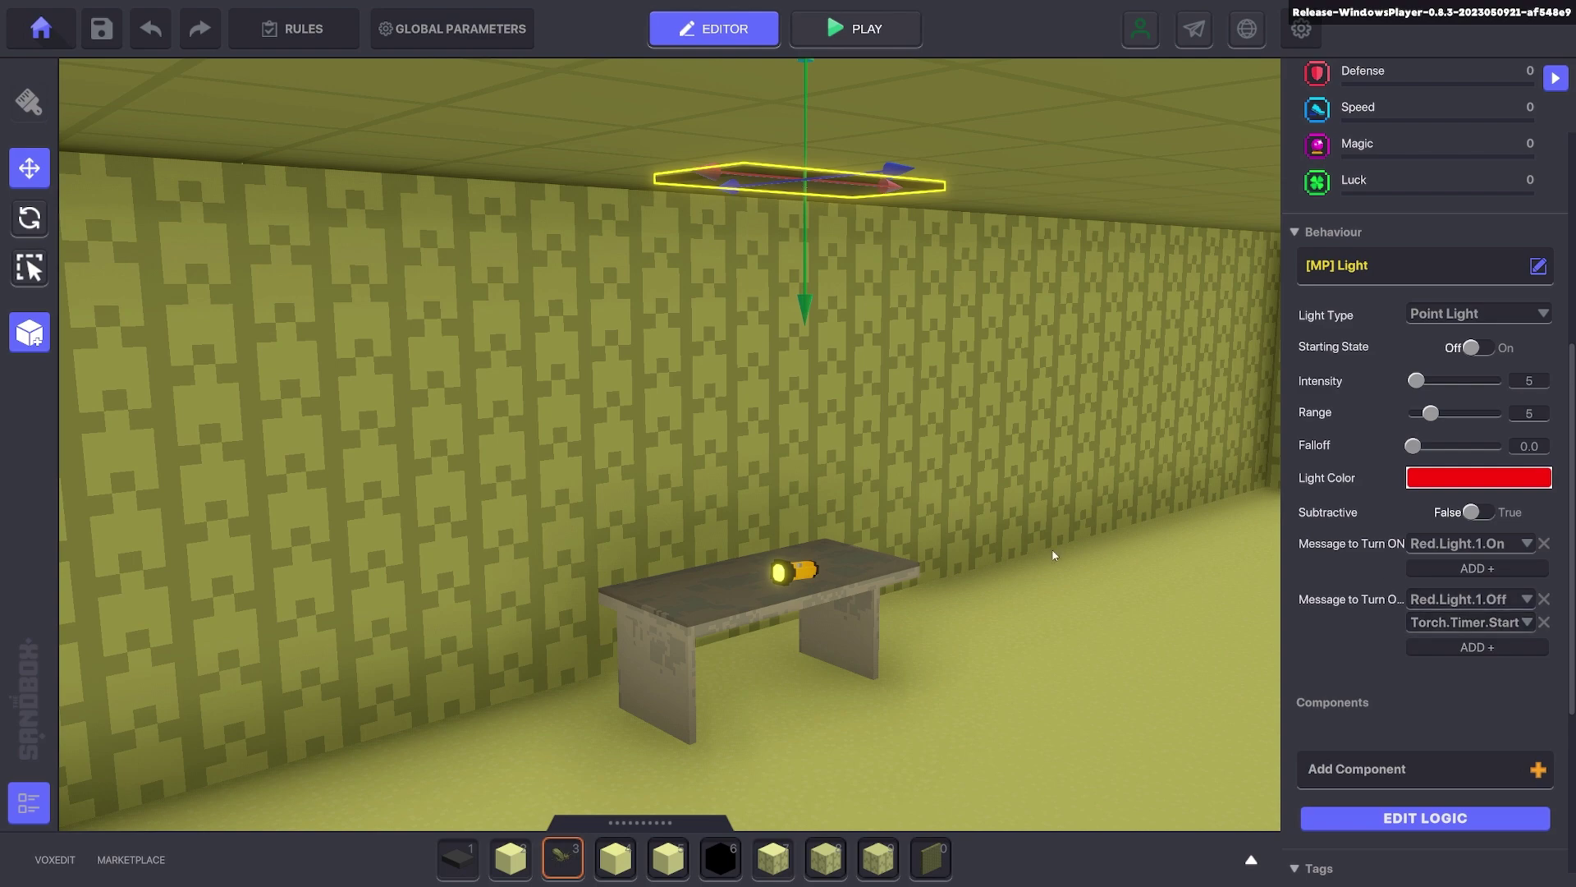
# Step: Place a Weather Asset from the Logic category on the floor beside the table and open its logic for editing
pyautogui.moveTo(1052, 553); pyautogui.dragTo(900, 539, button='right')
pyautogui.press('Tab')
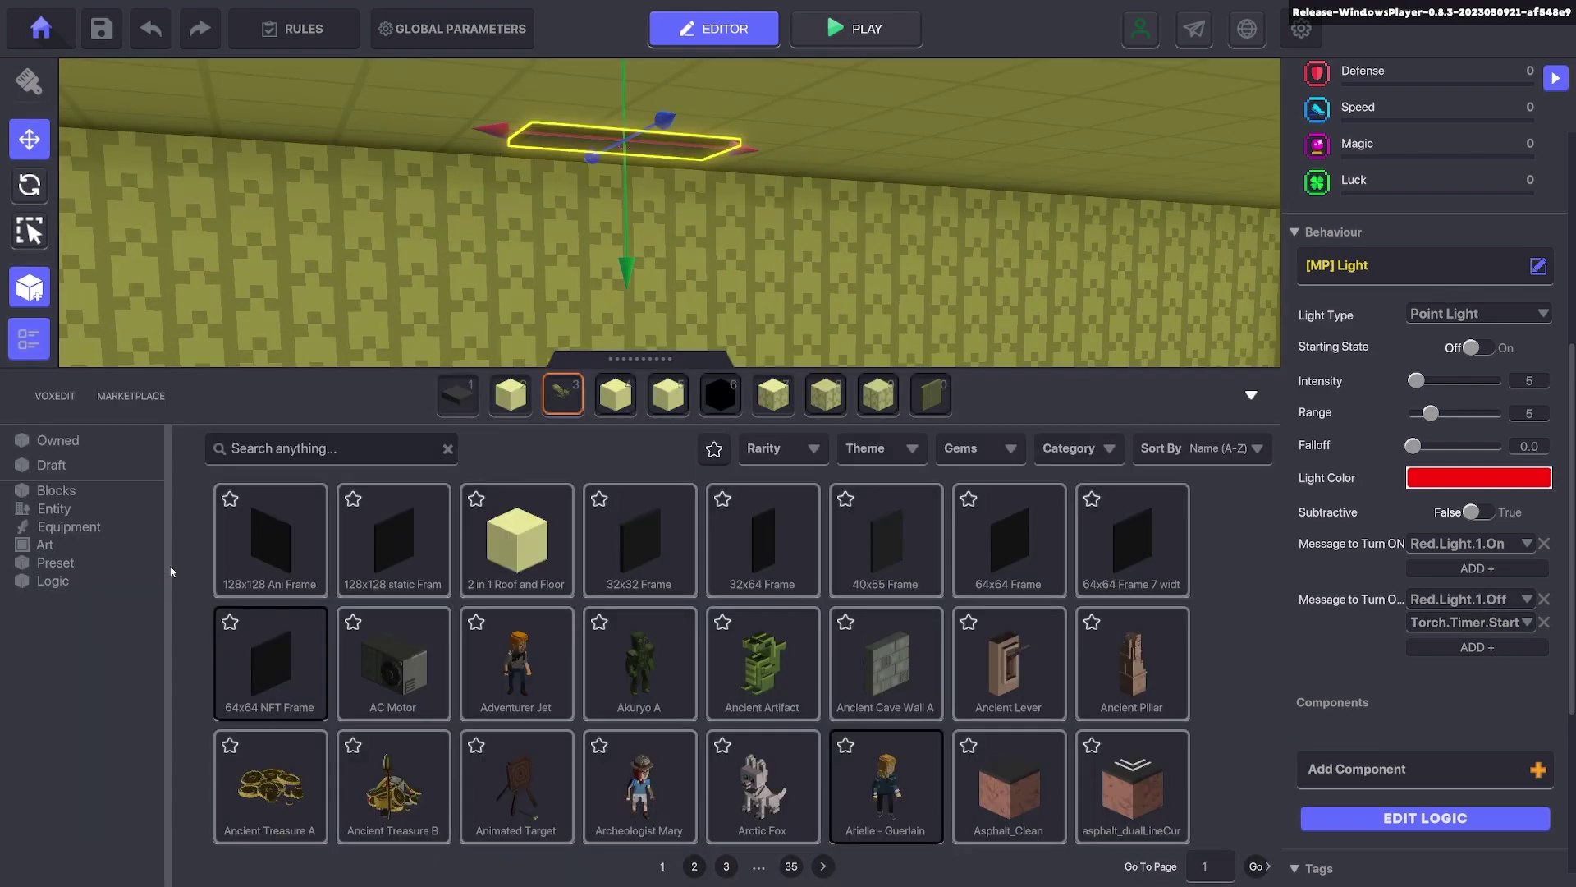
pyautogui.click(64, 581)
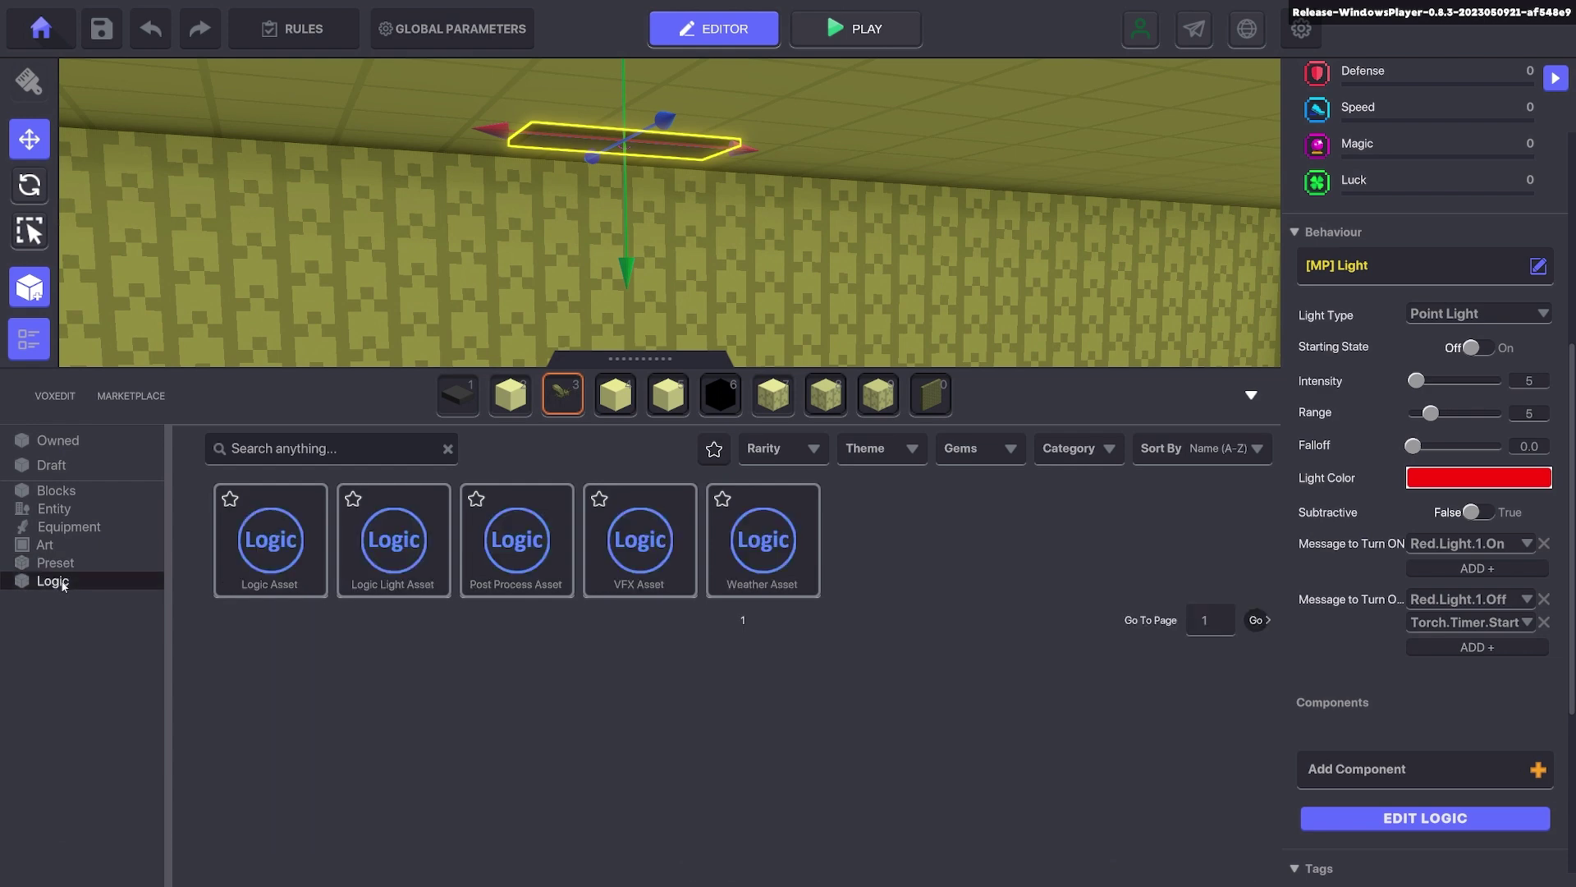
pyautogui.click(762, 542)
pyautogui.click(1251, 395)
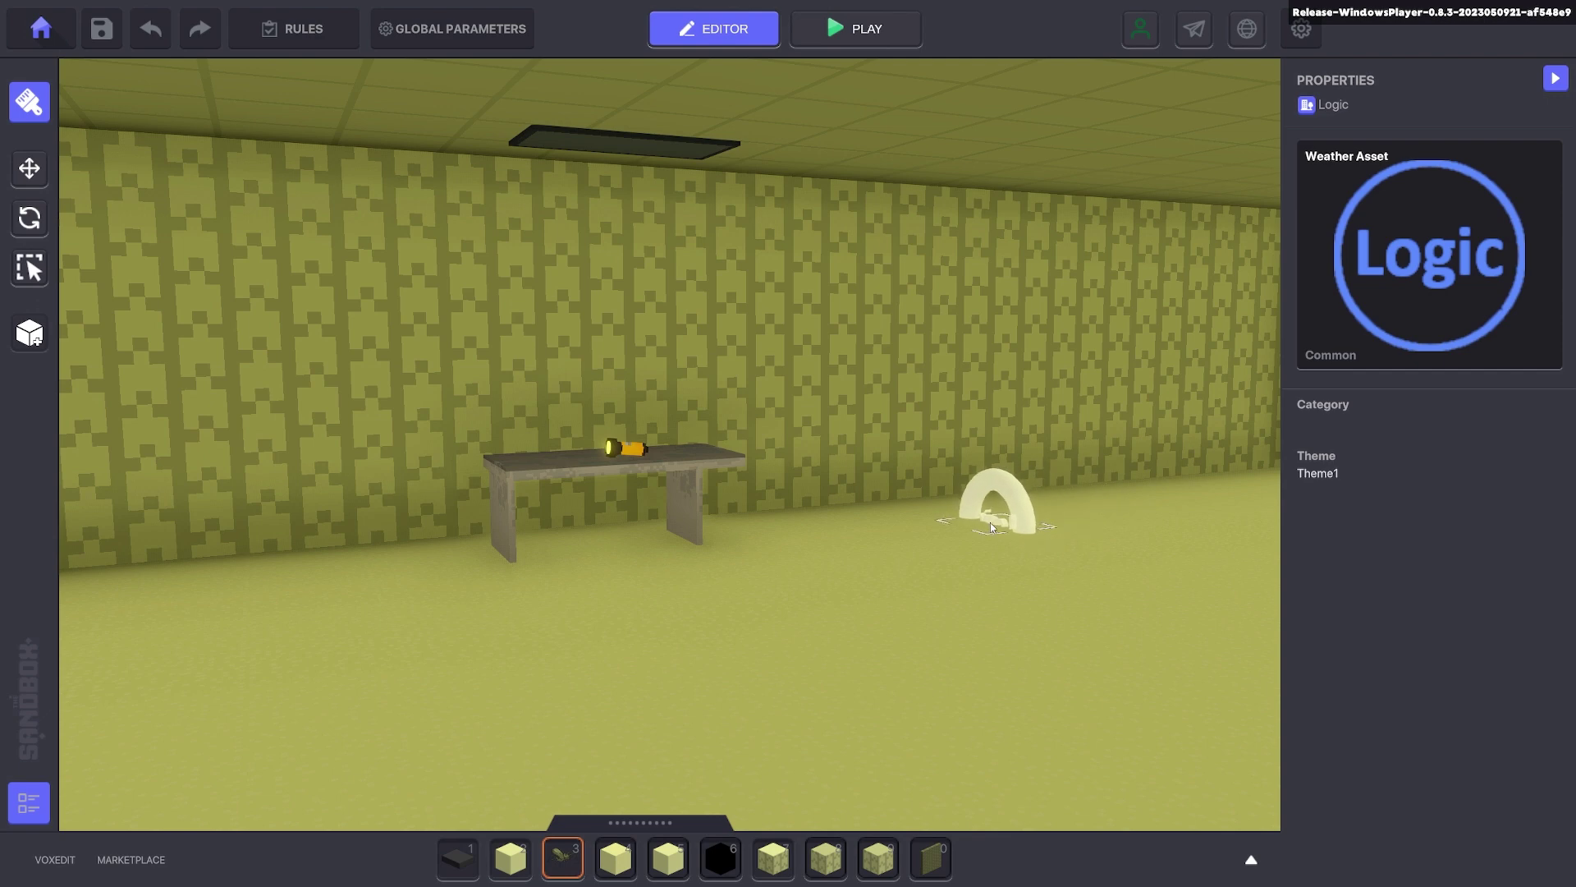
pyautogui.click(990, 523)
pyautogui.click(29, 168)
pyautogui.click(1001, 499)
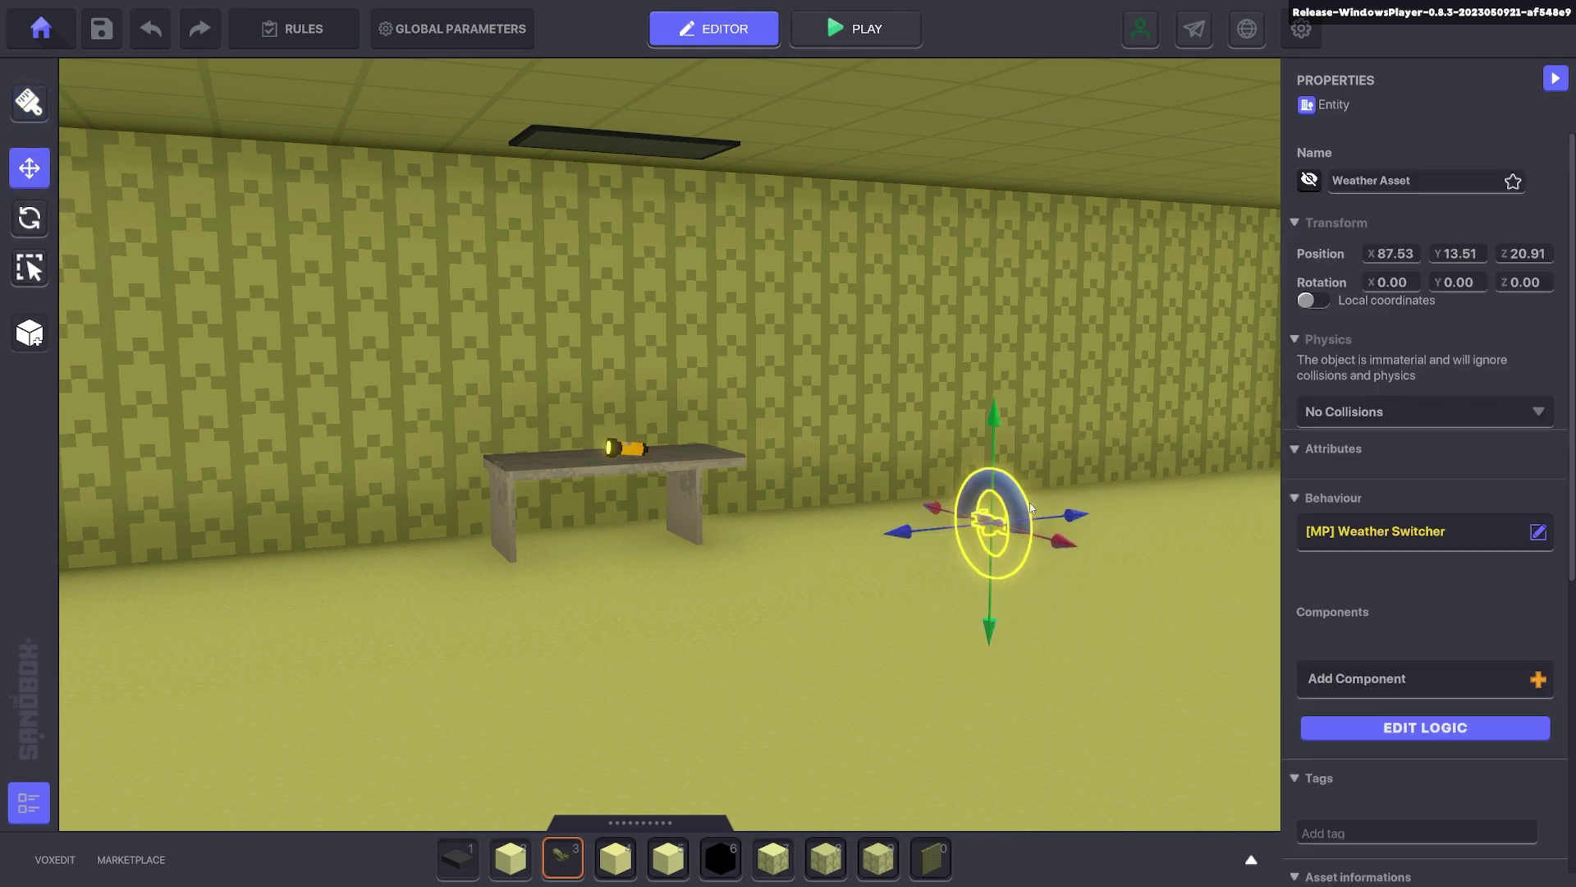
pyautogui.scroll(-3, 1440, 564)
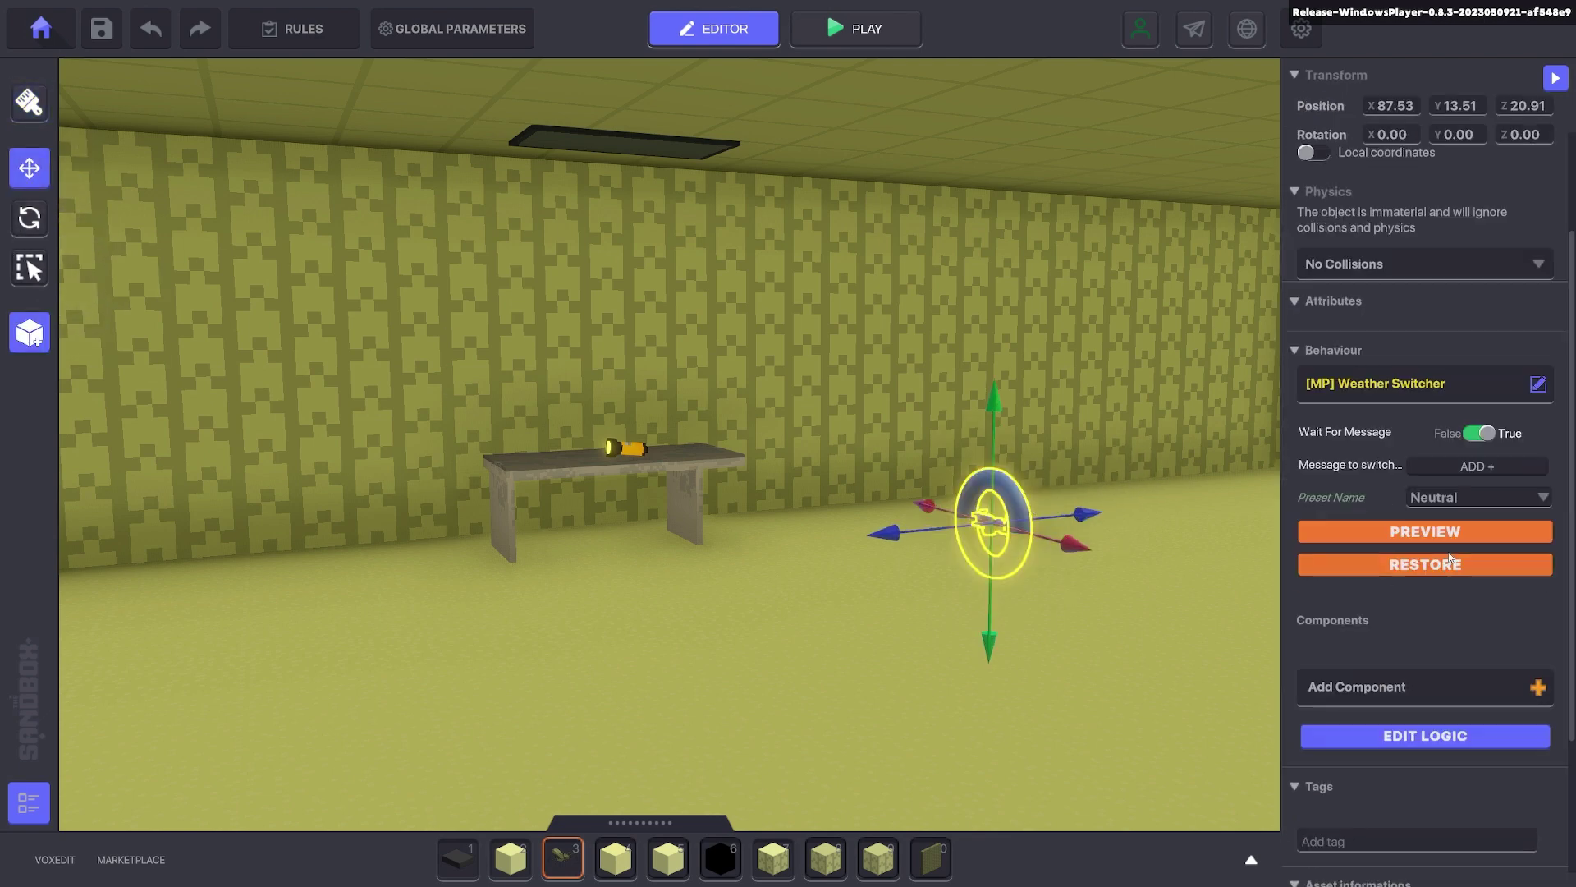
pyautogui.click(1455, 745)
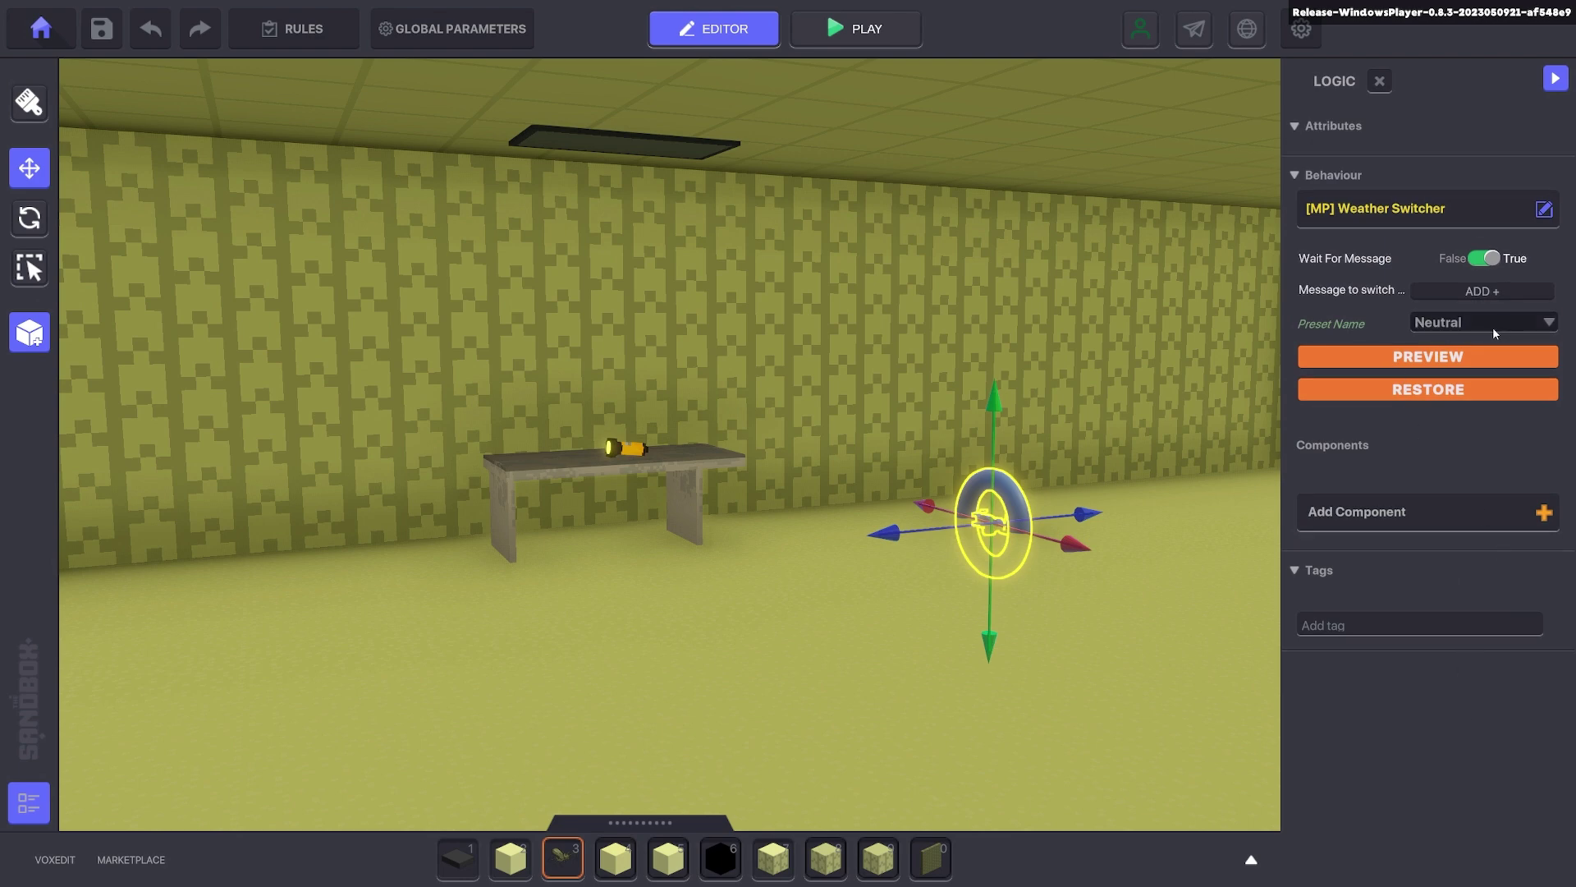
# Step: Set the Weather Switcher's preset to Night and preview it in the room
pyautogui.click(1491, 325)
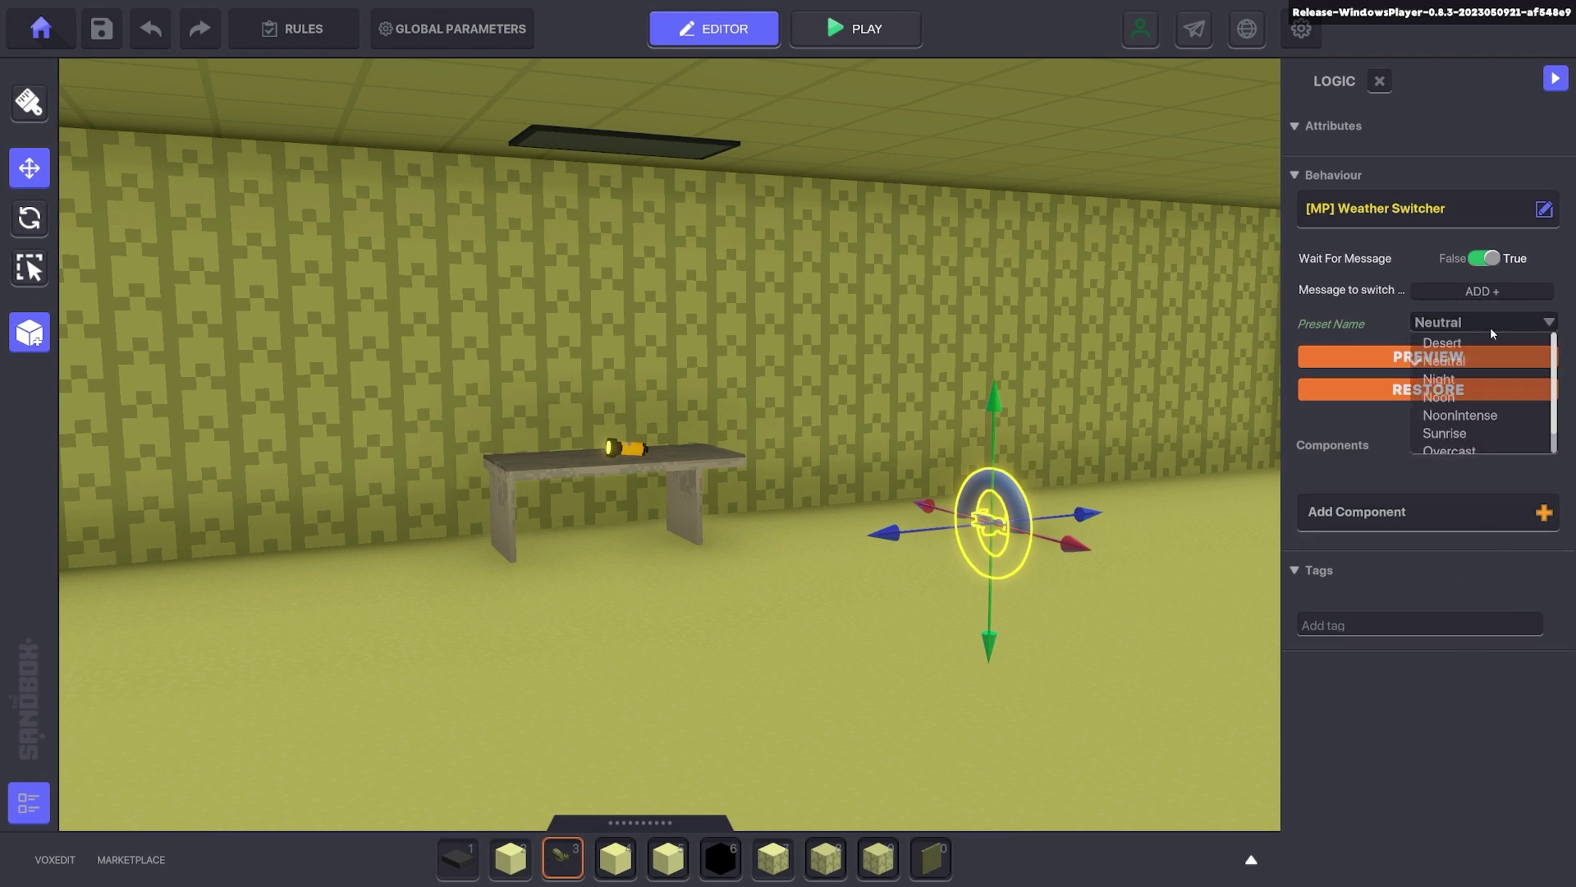
pyautogui.click(1450, 379)
pyautogui.click(1449, 356)
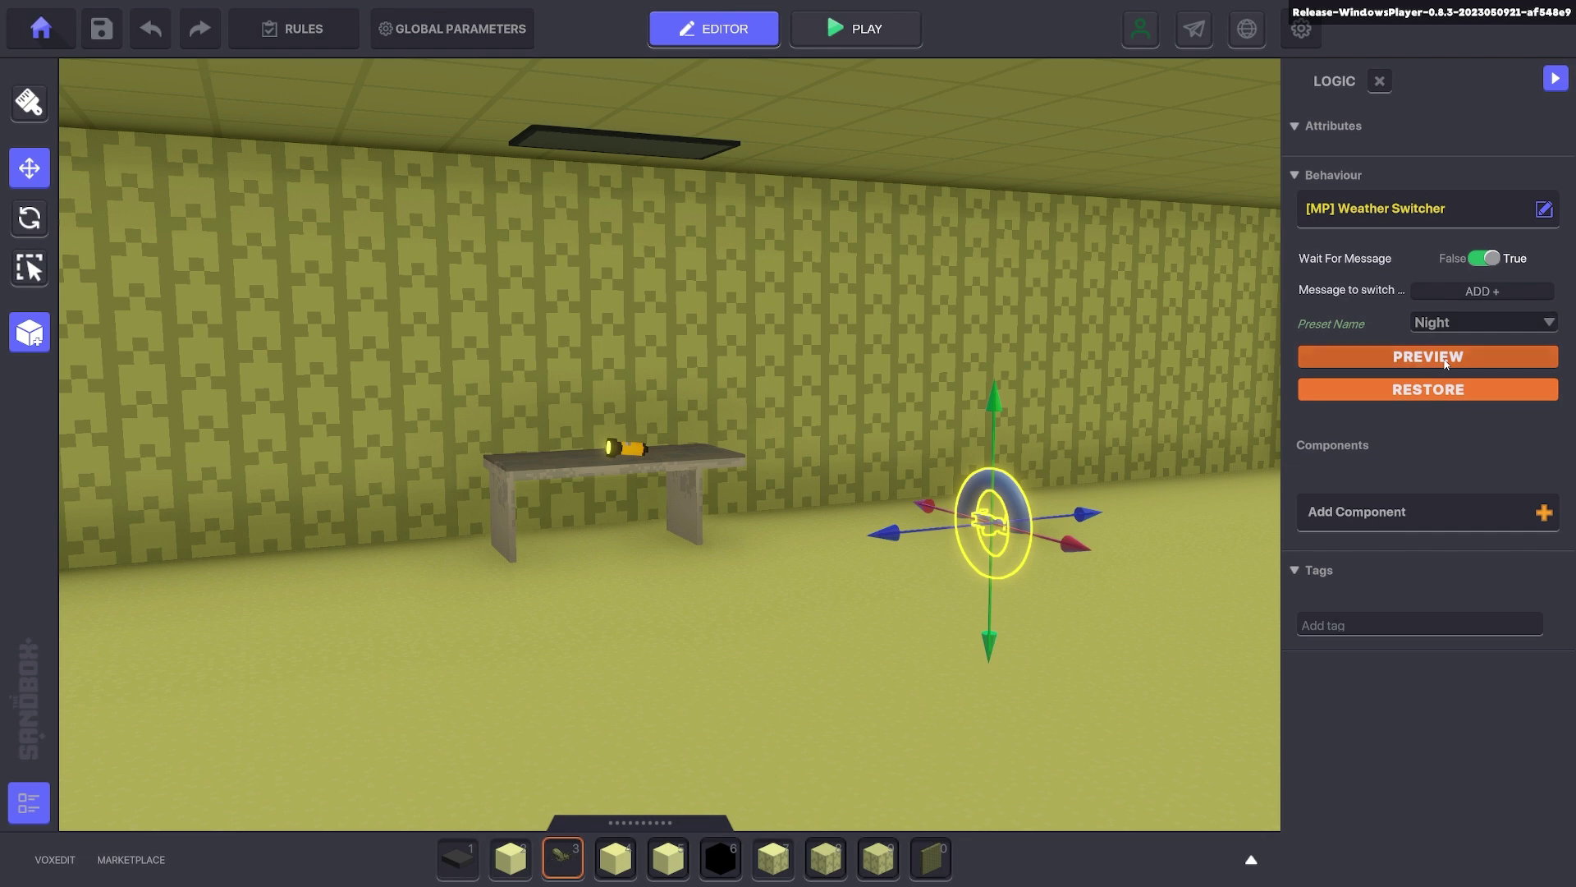
# Step: Give the Weather Switcher a Custom preset with light color #2F2F2F and preview it in the room
pyautogui.click(1479, 320)
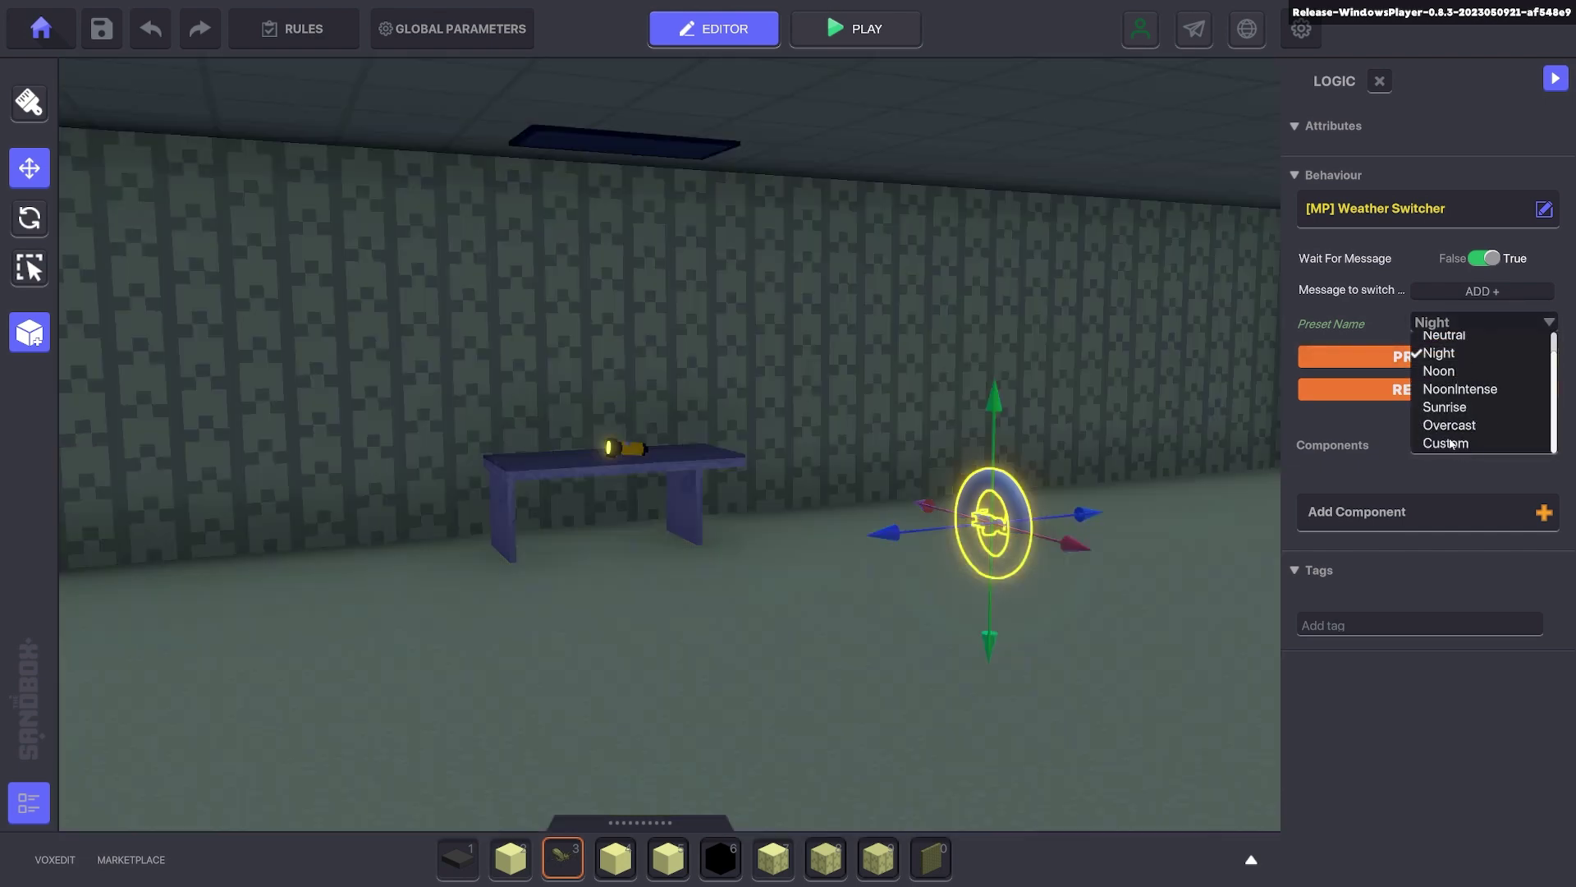
pyautogui.click(1450, 444)
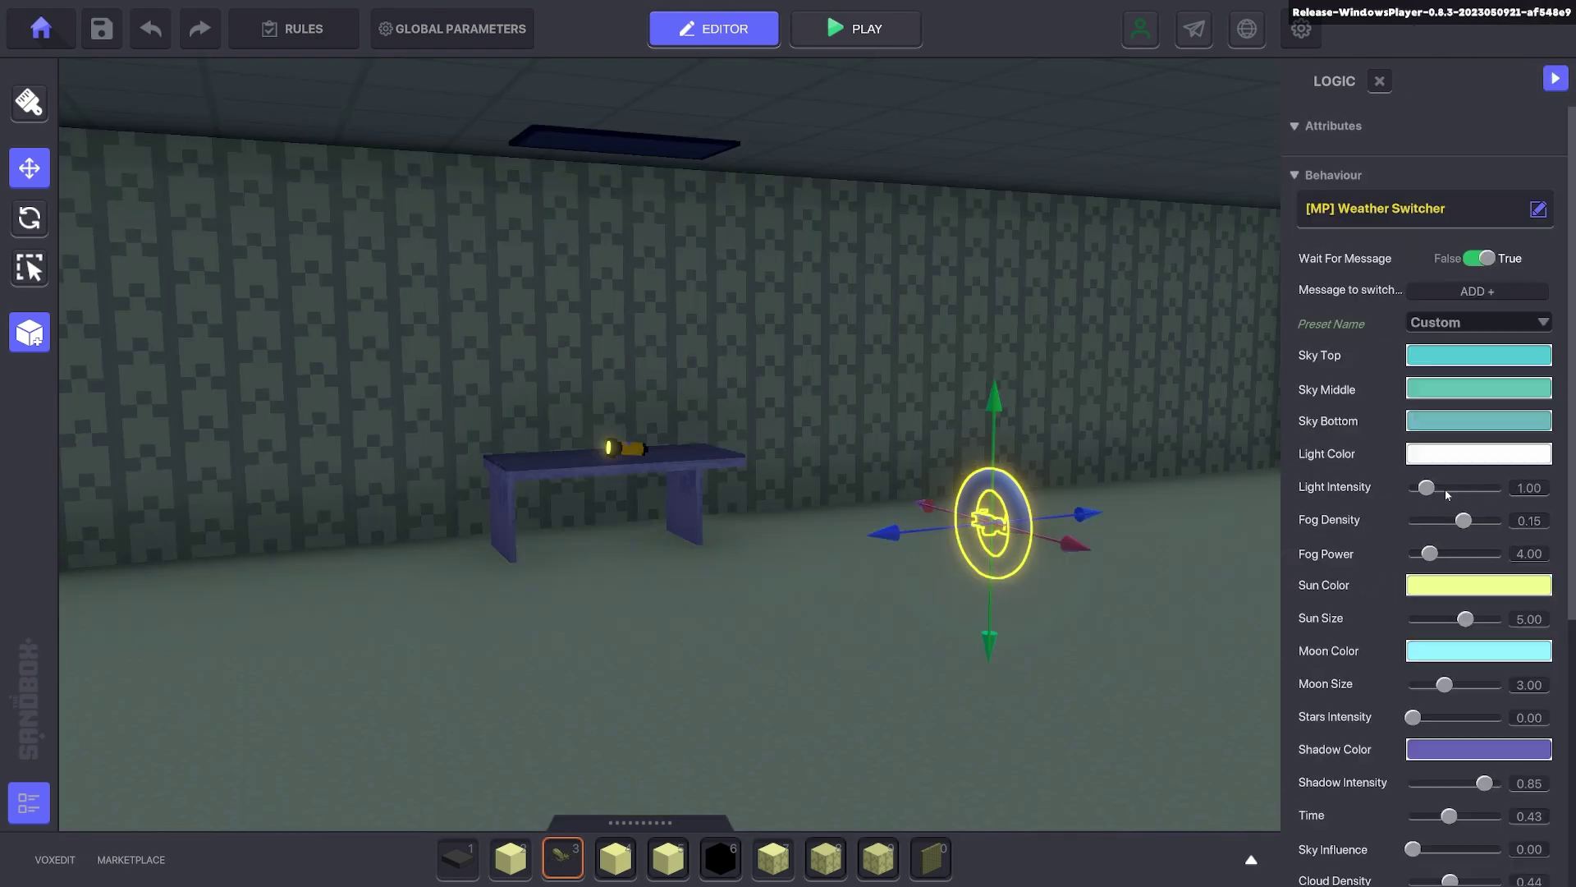
pyautogui.click(1461, 453)
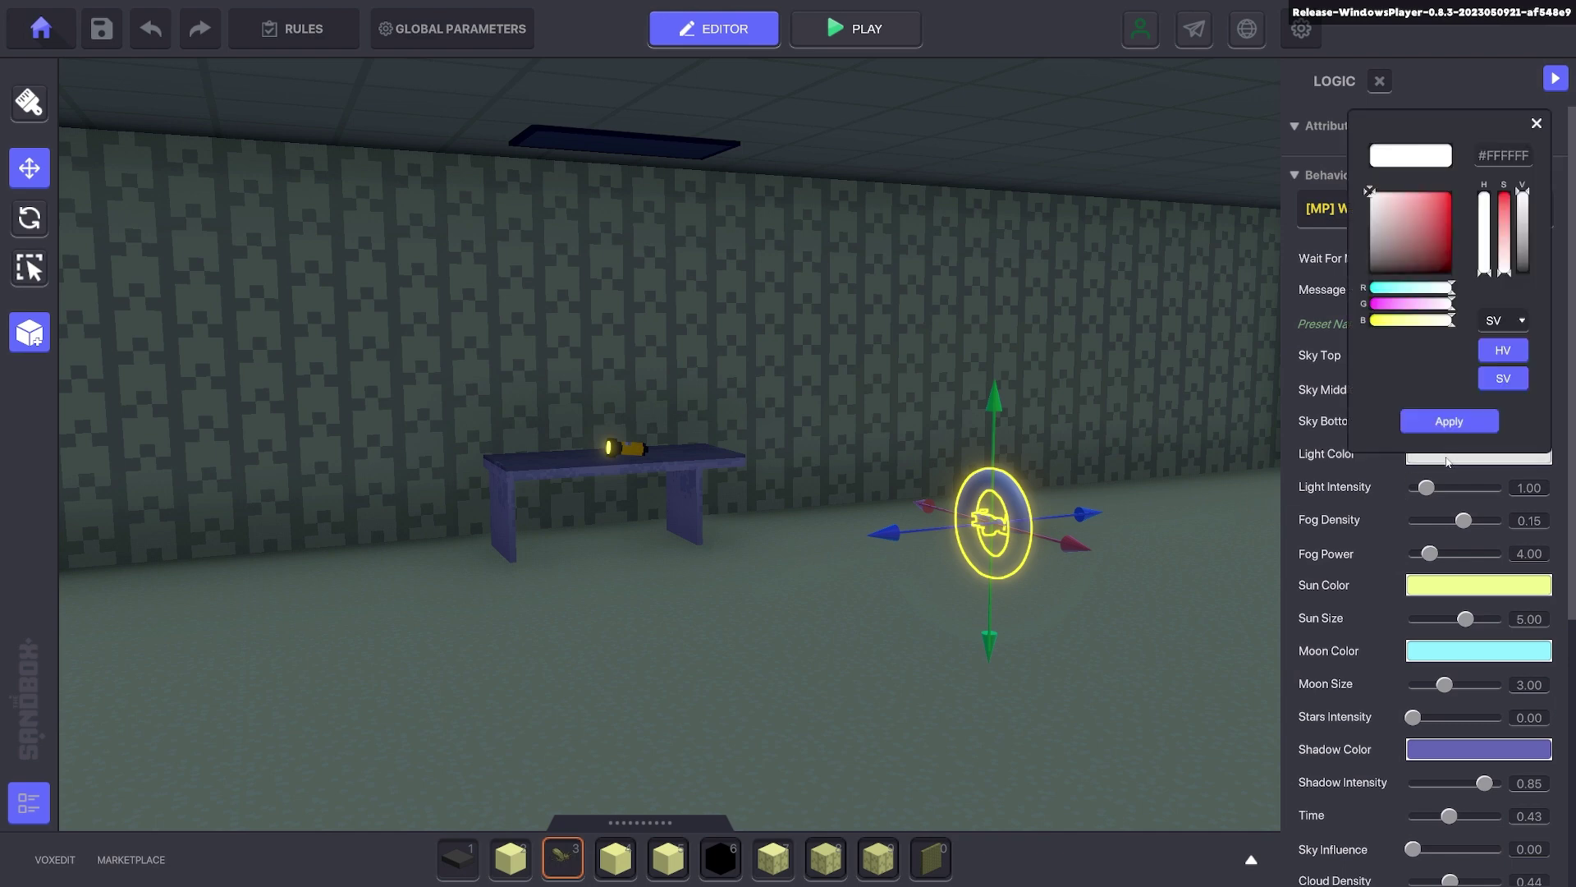
pyautogui.click(1369, 261)
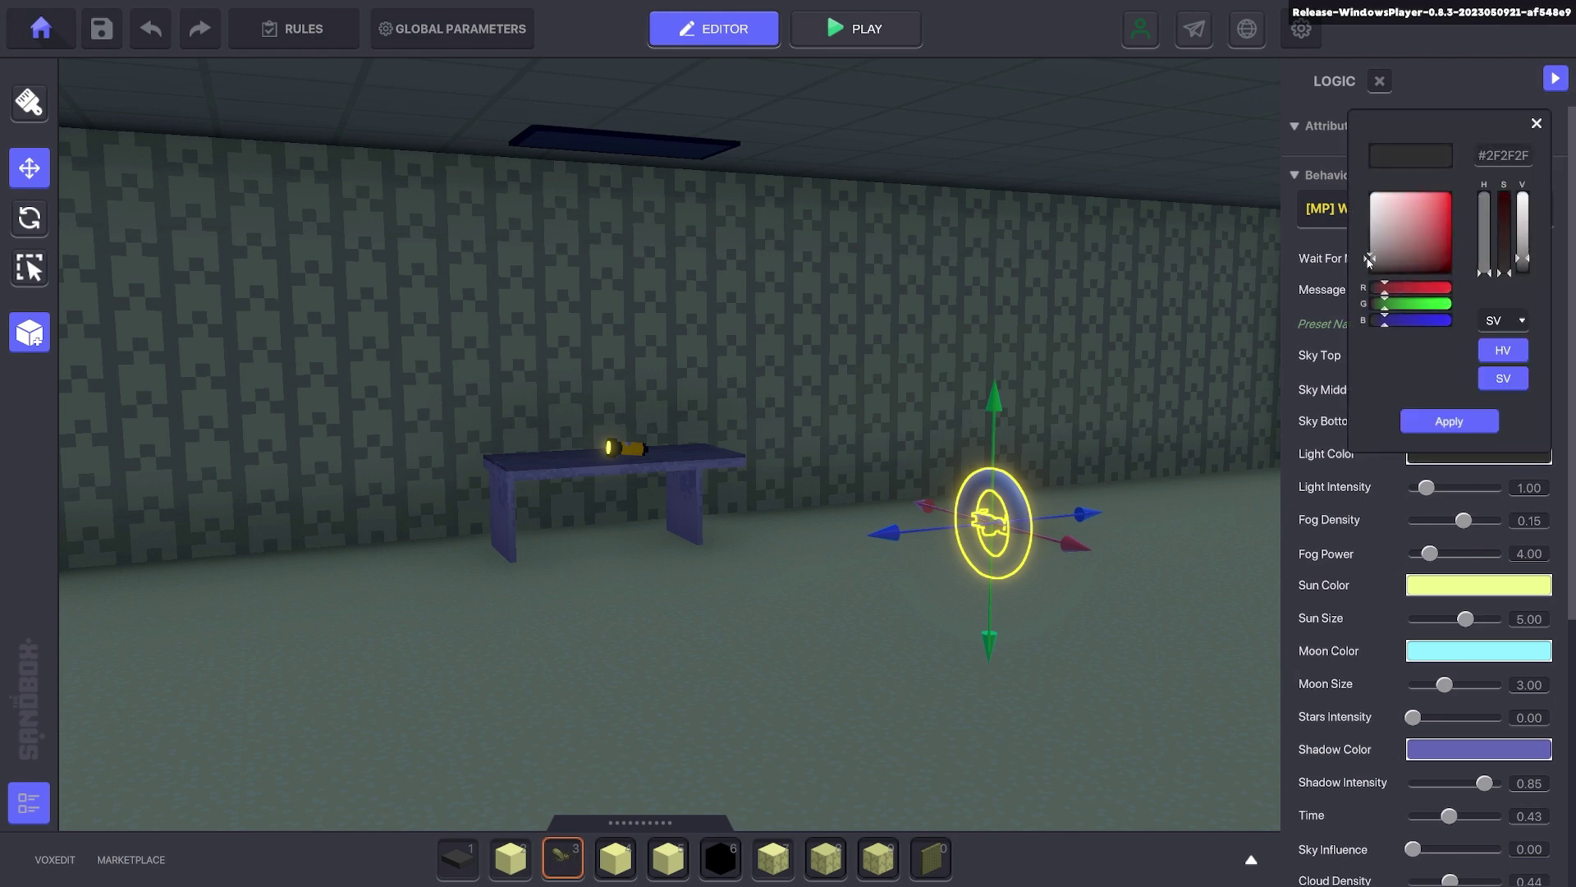
pyautogui.click(1460, 422)
pyautogui.scroll(-5, 1453, 460)
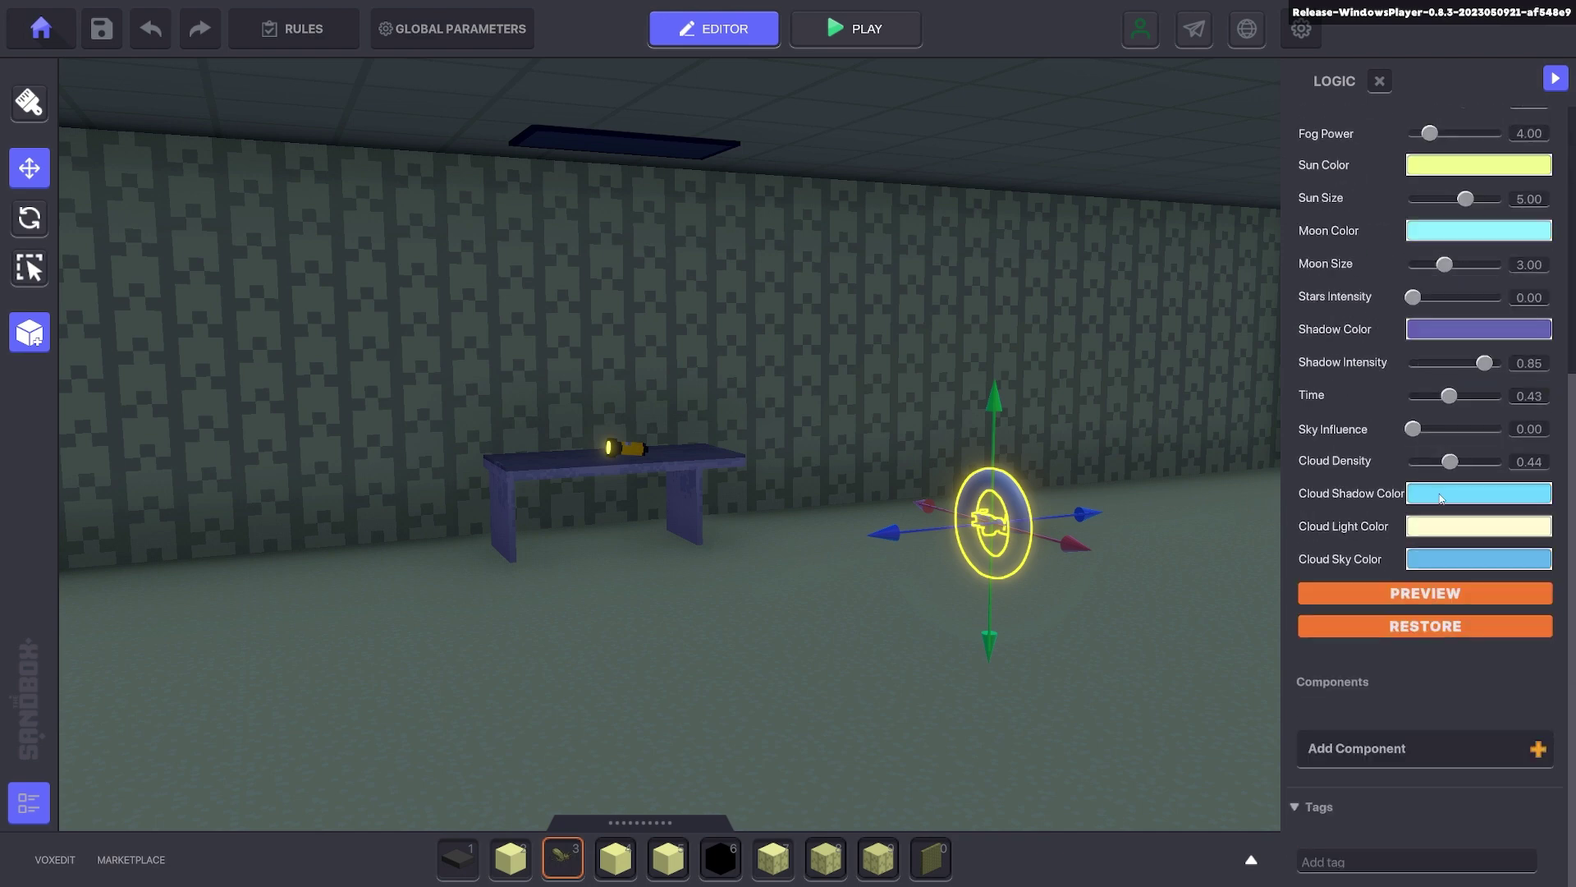
pyautogui.click(1433, 593)
pyautogui.moveTo(1206, 513); pyautogui.dragTo(1136, 514, button='right')
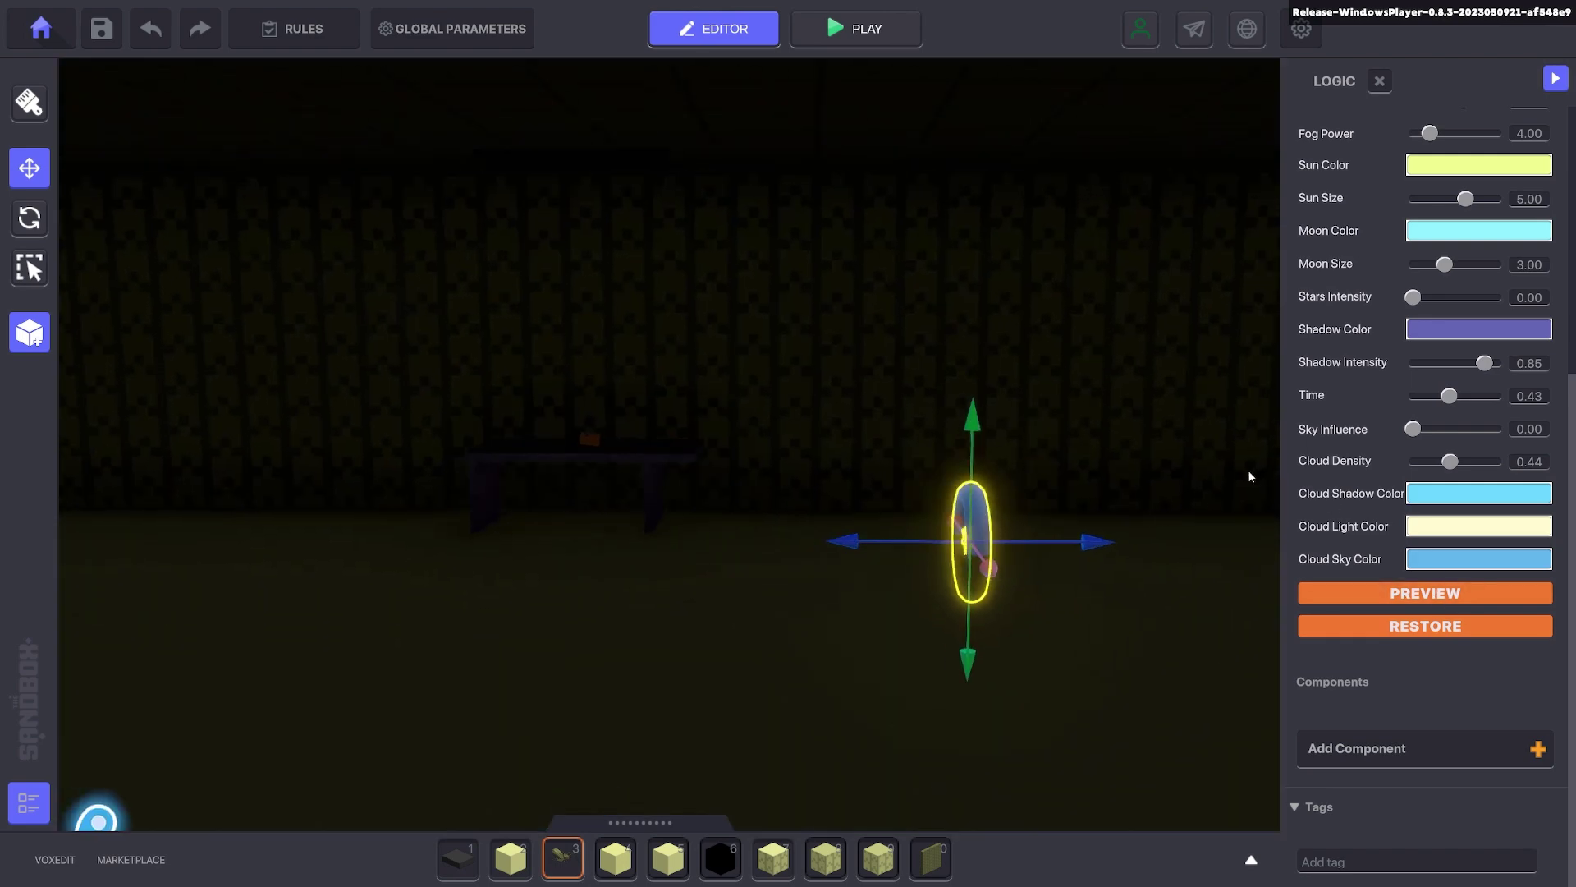
# Step: Set the Weather Switcher's shadow color to #373737 and preview the result
pyautogui.click(1448, 335)
pyautogui.click(1378, 486)
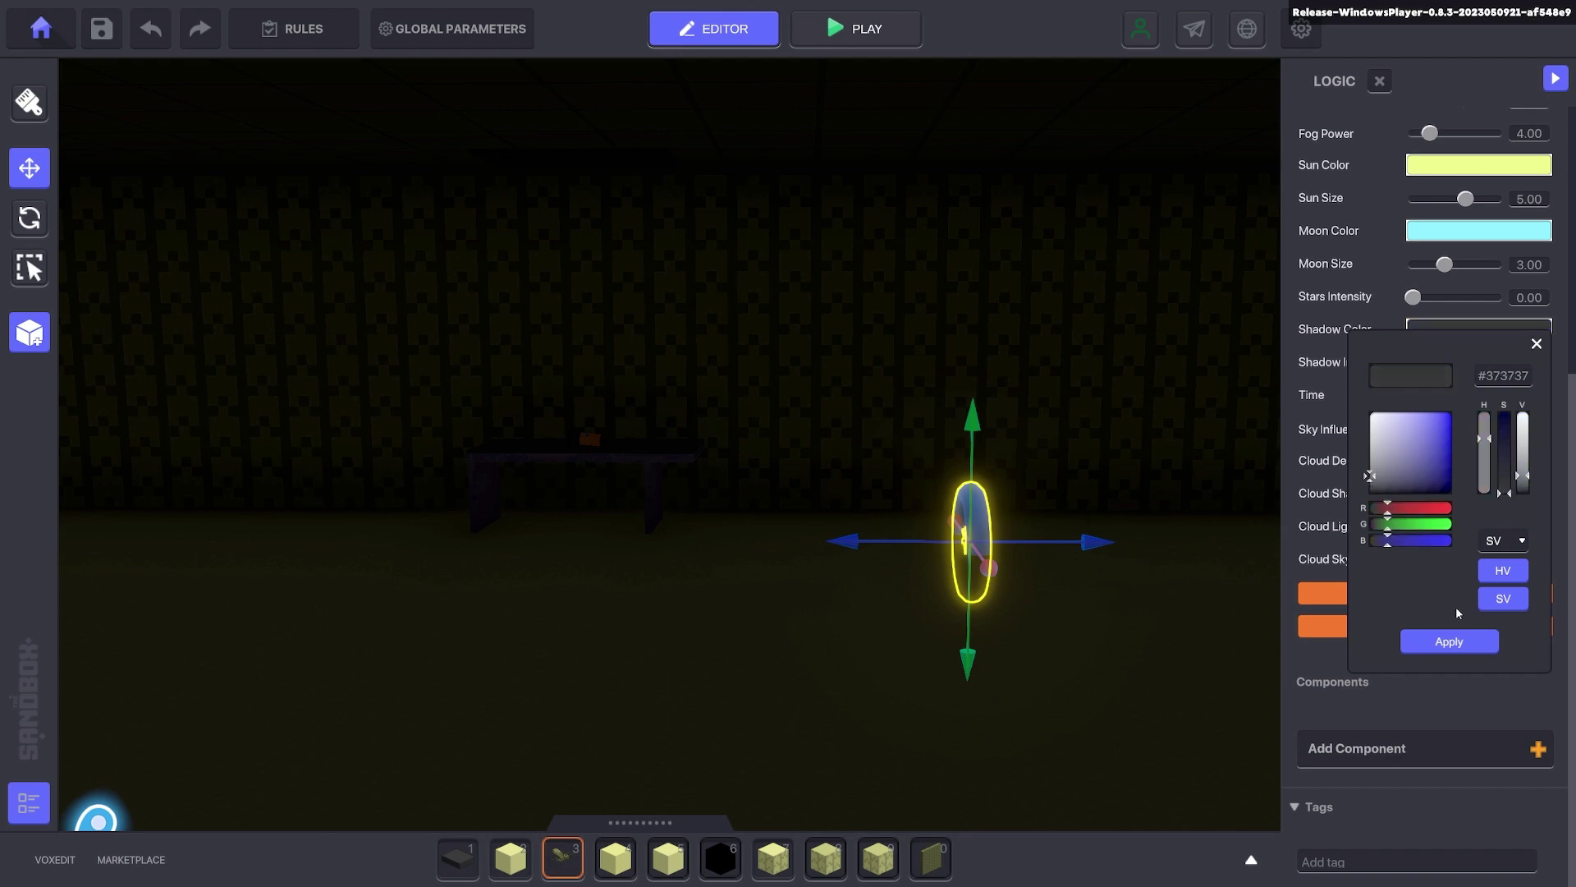
pyautogui.click(1449, 641)
pyautogui.click(1410, 594)
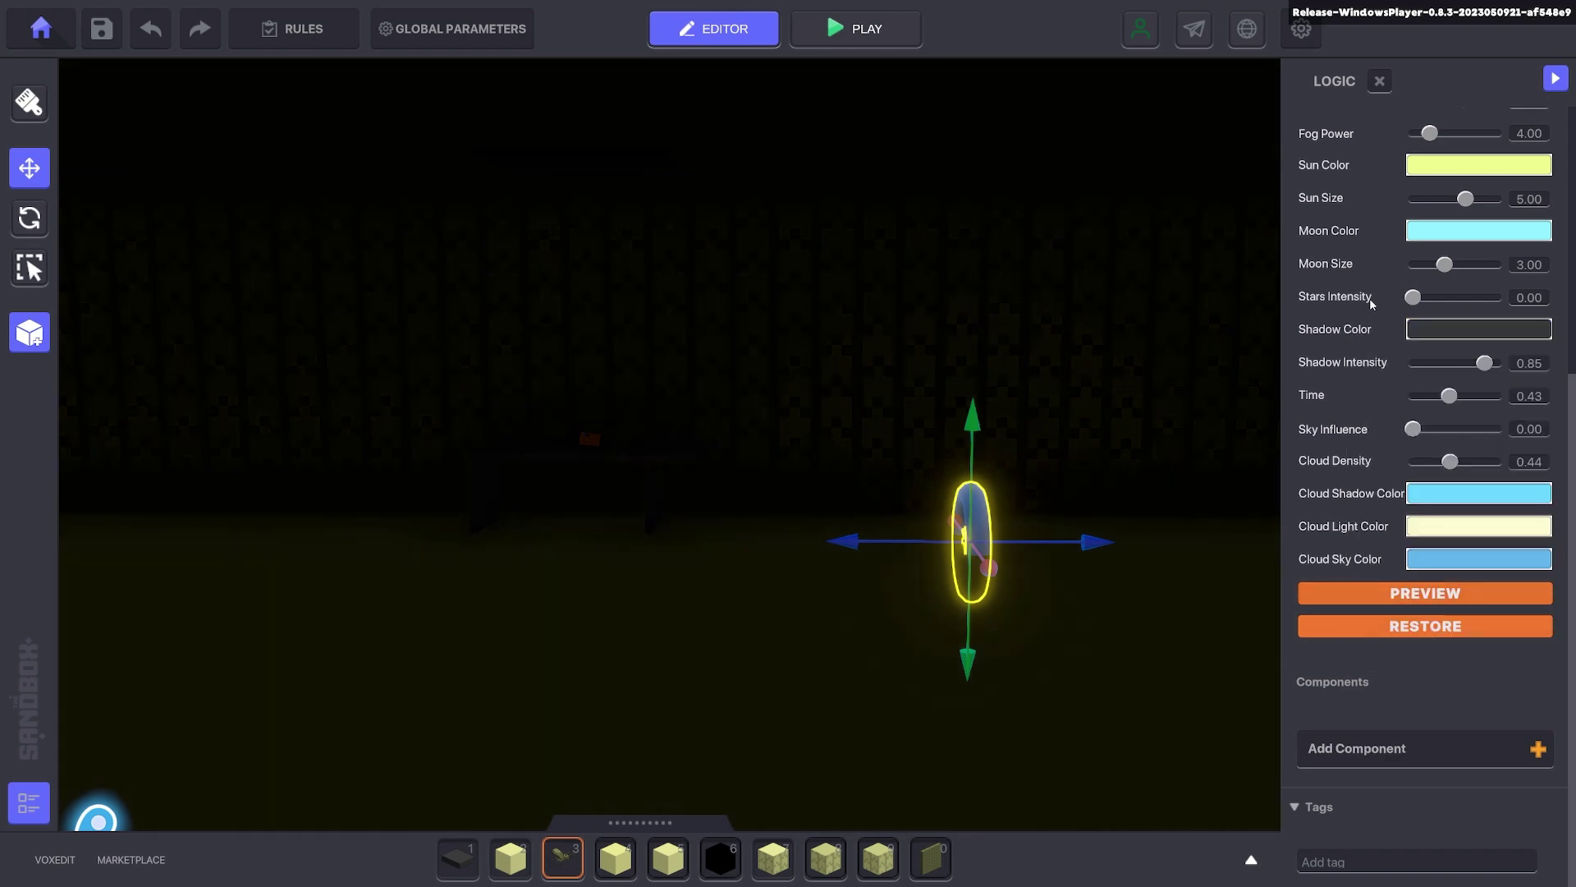
# Step: Darken the Weather Switcher's light color to #242424 and preview it in the room
pyautogui.scroll(3, 1365, 381)
pyautogui.click(1460, 329)
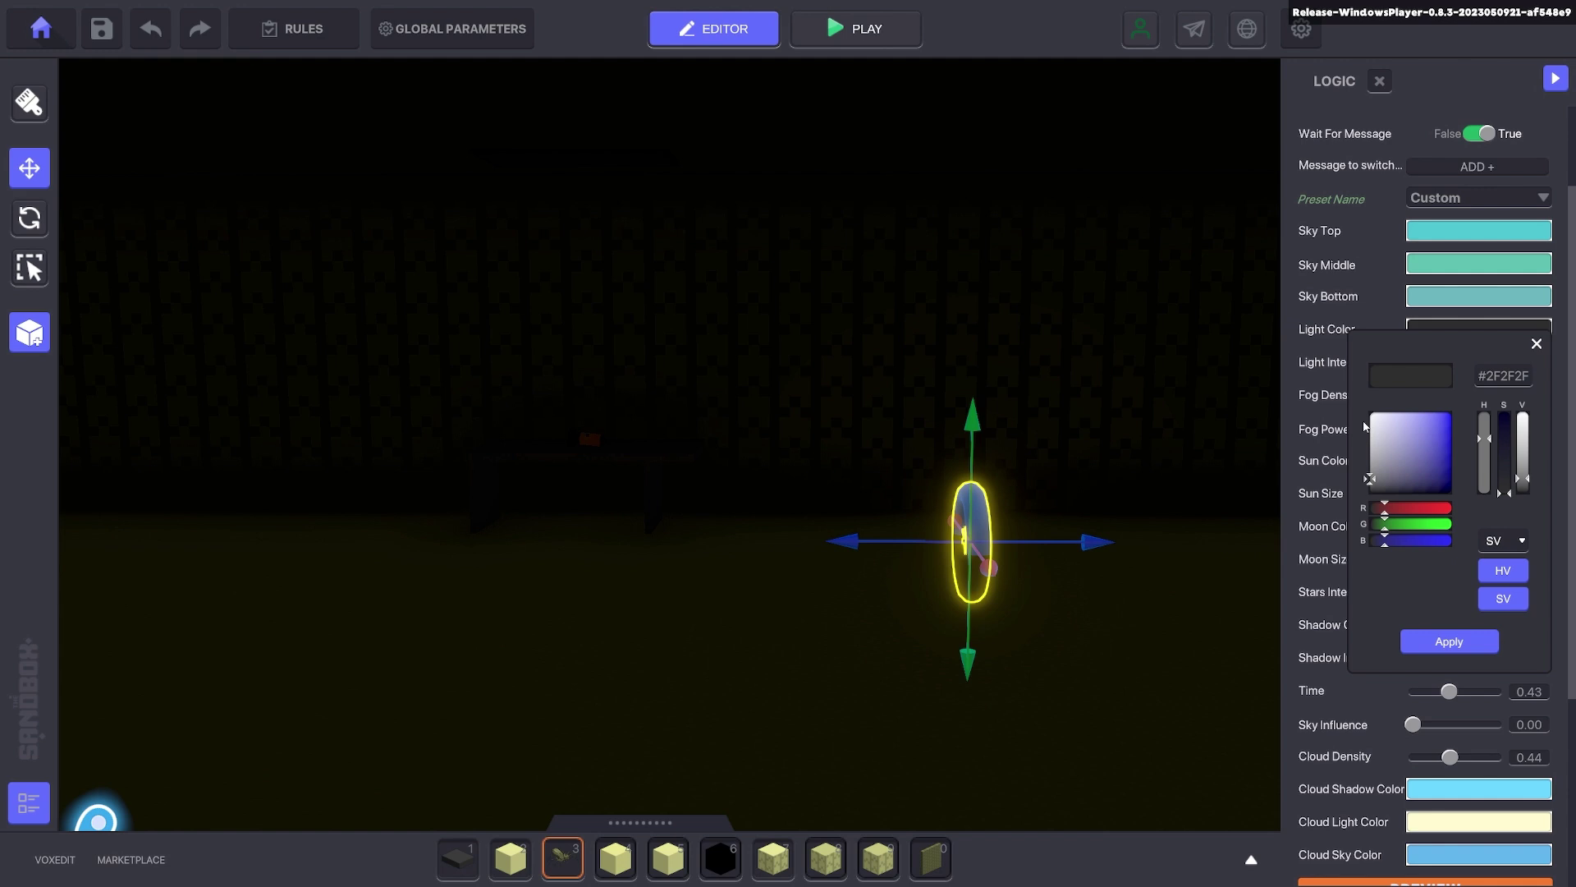
pyautogui.click(1371, 484)
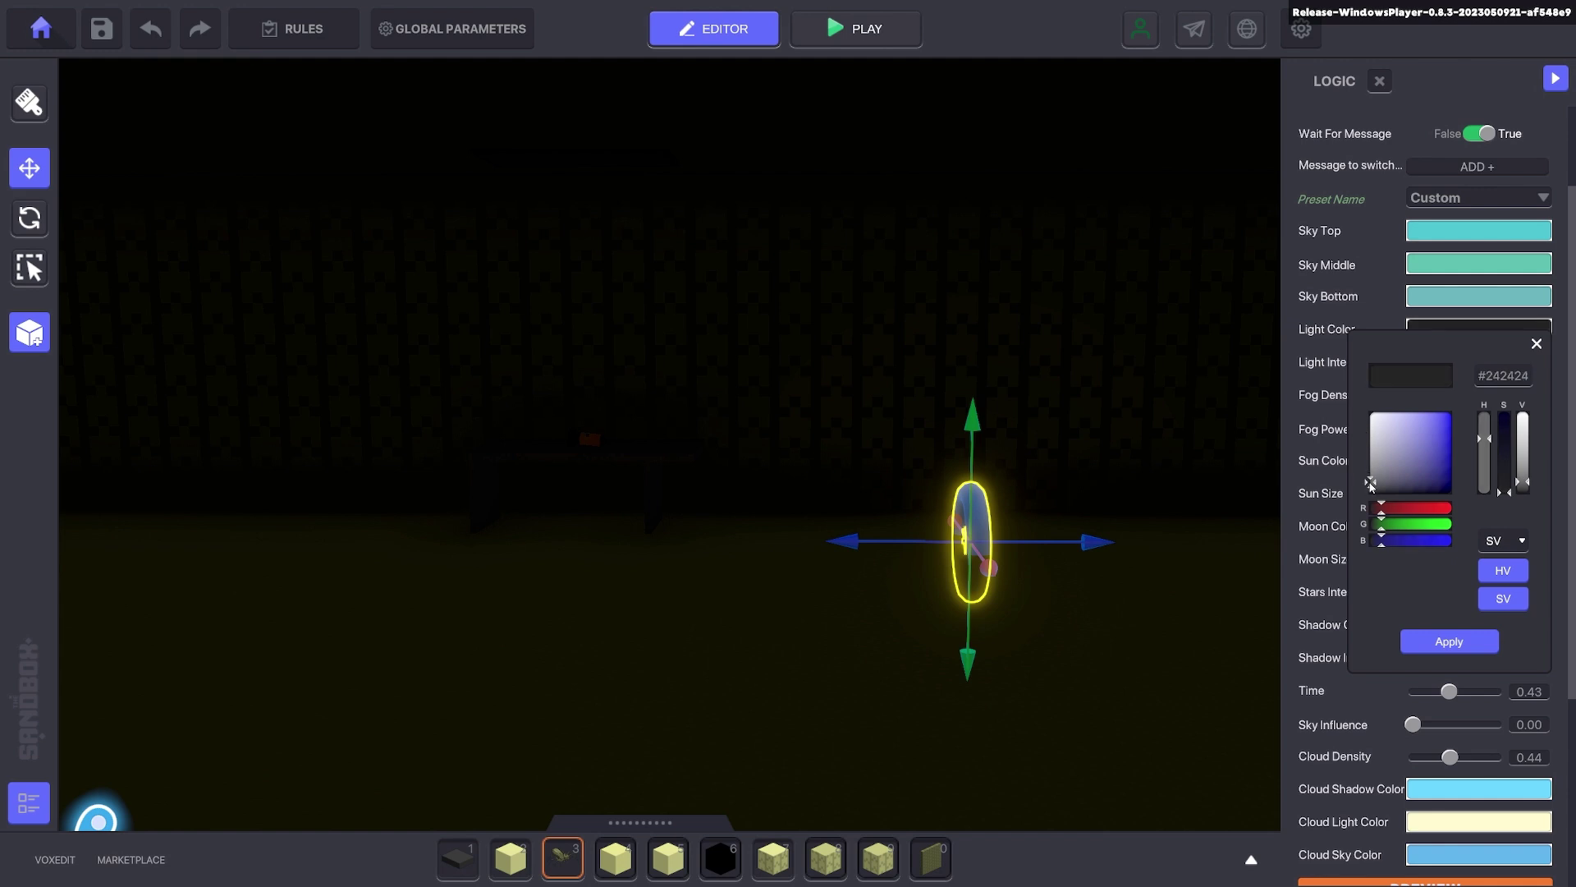
pyautogui.click(1449, 642)
pyautogui.scroll(-3, 1449, 642)
pyautogui.click(1425, 593)
pyautogui.moveTo(1119, 483); pyautogui.dragTo(1164, 480, button='right')
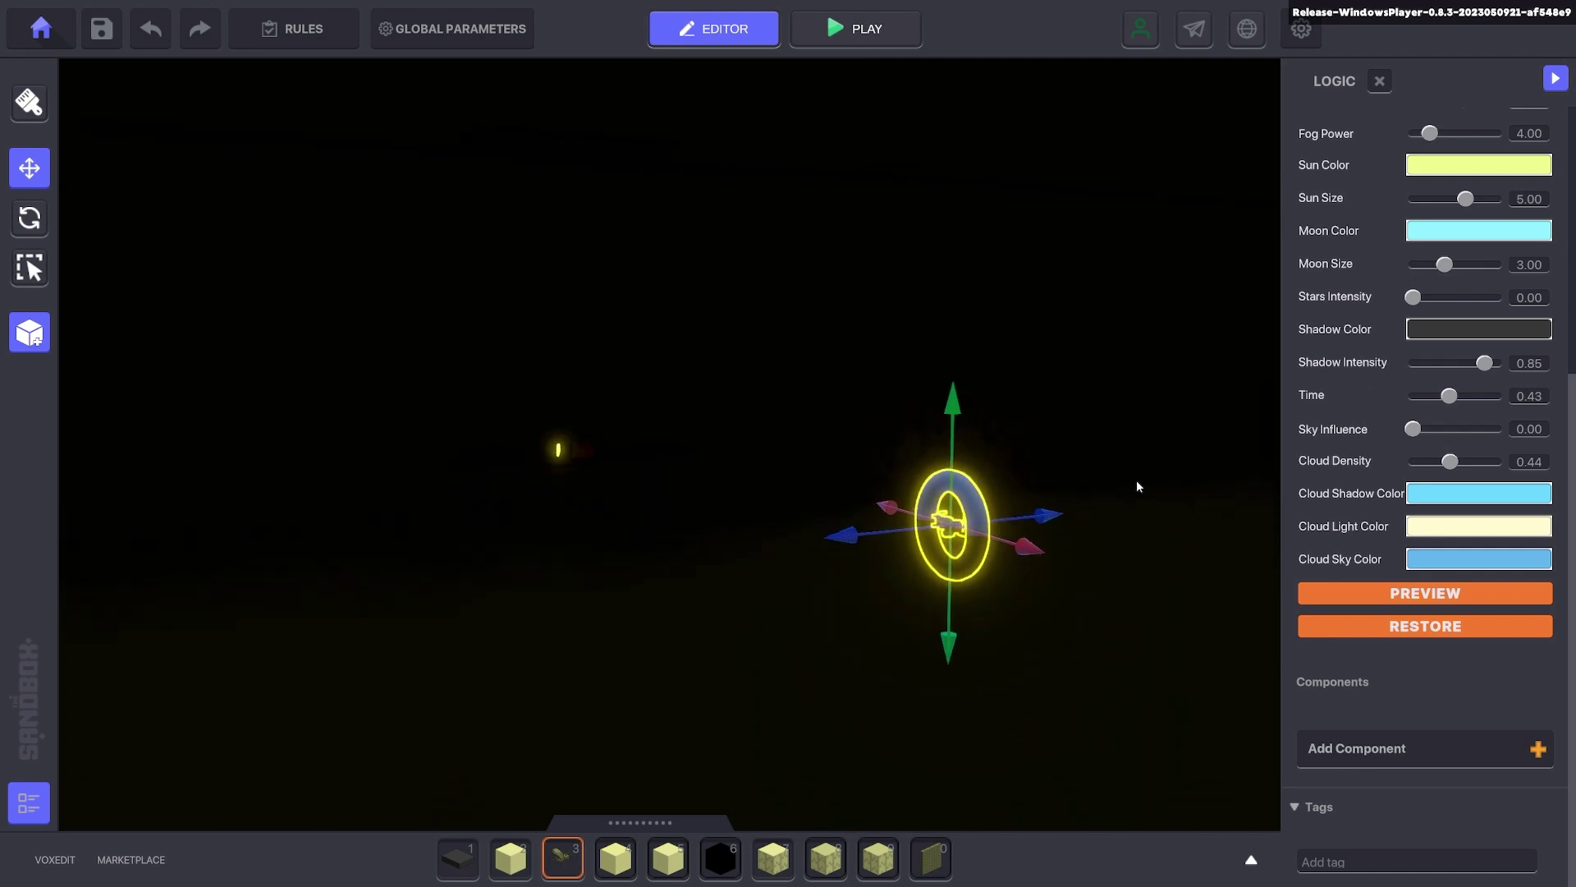
# Step: Raise the Weather Asset slightly and rotate it to 90° around Y so it faces the room
pyautogui.moveTo(953, 409); pyautogui.dragTo(950, 368)
pyautogui.moveTo(1157, 441); pyautogui.dragTo(1006, 459, button='right')
pyautogui.click(29, 217)
pyautogui.moveTo(939, 516); pyautogui.dragTo(376, 355)
pyautogui.click(28, 168)
# Step: Add a new message Go.Dark as the Weather Switcher's switch message and restore the room's original lighting
pyautogui.scroll(5, 1417, 563)
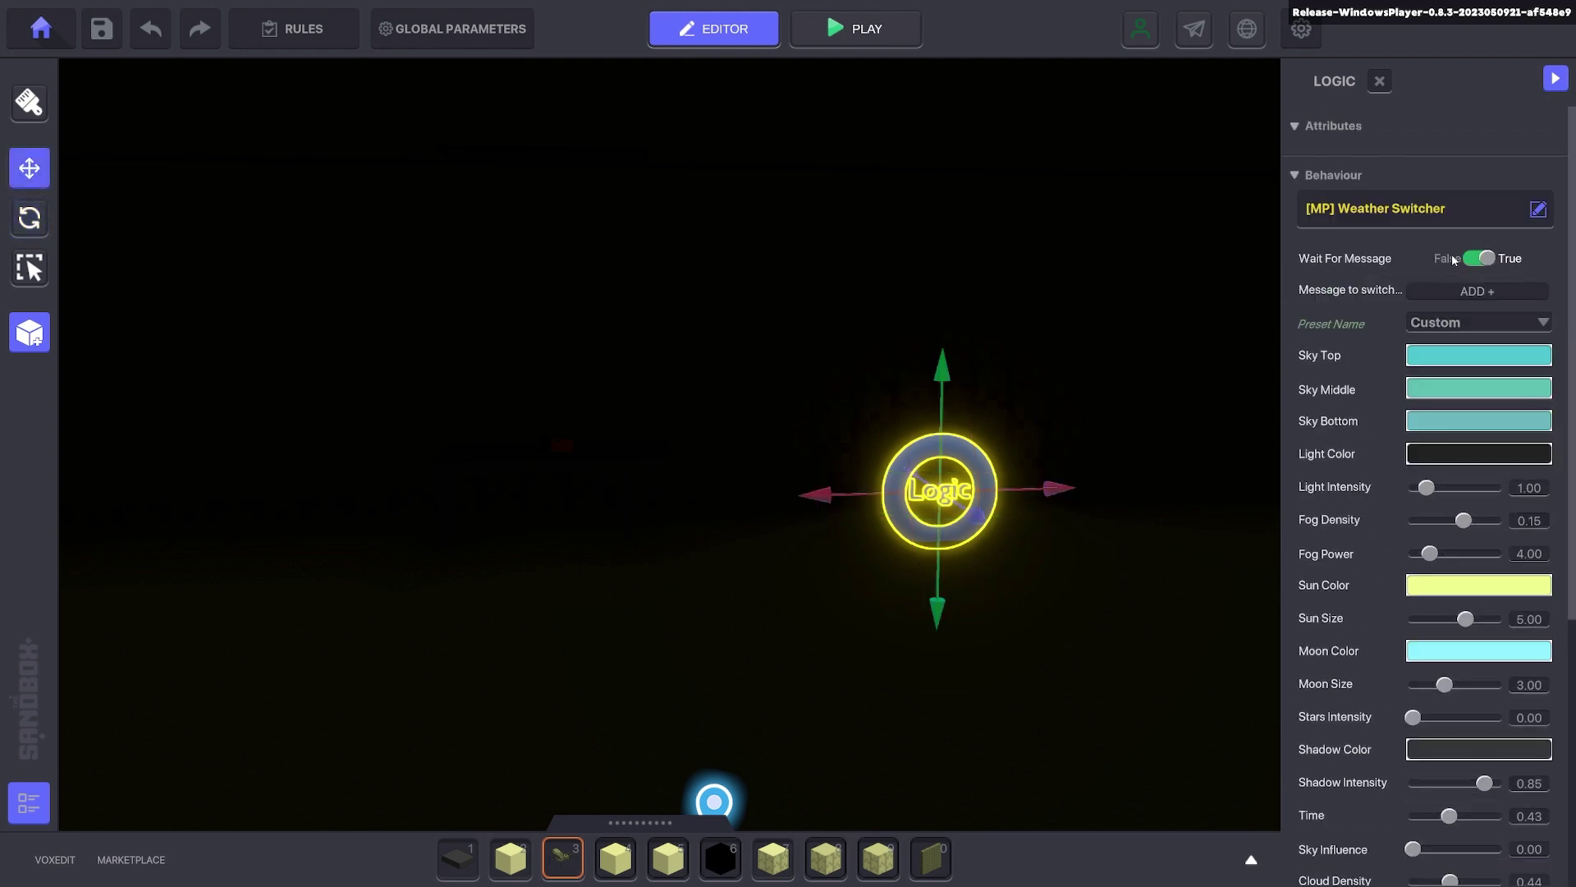
pyautogui.click(1433, 291)
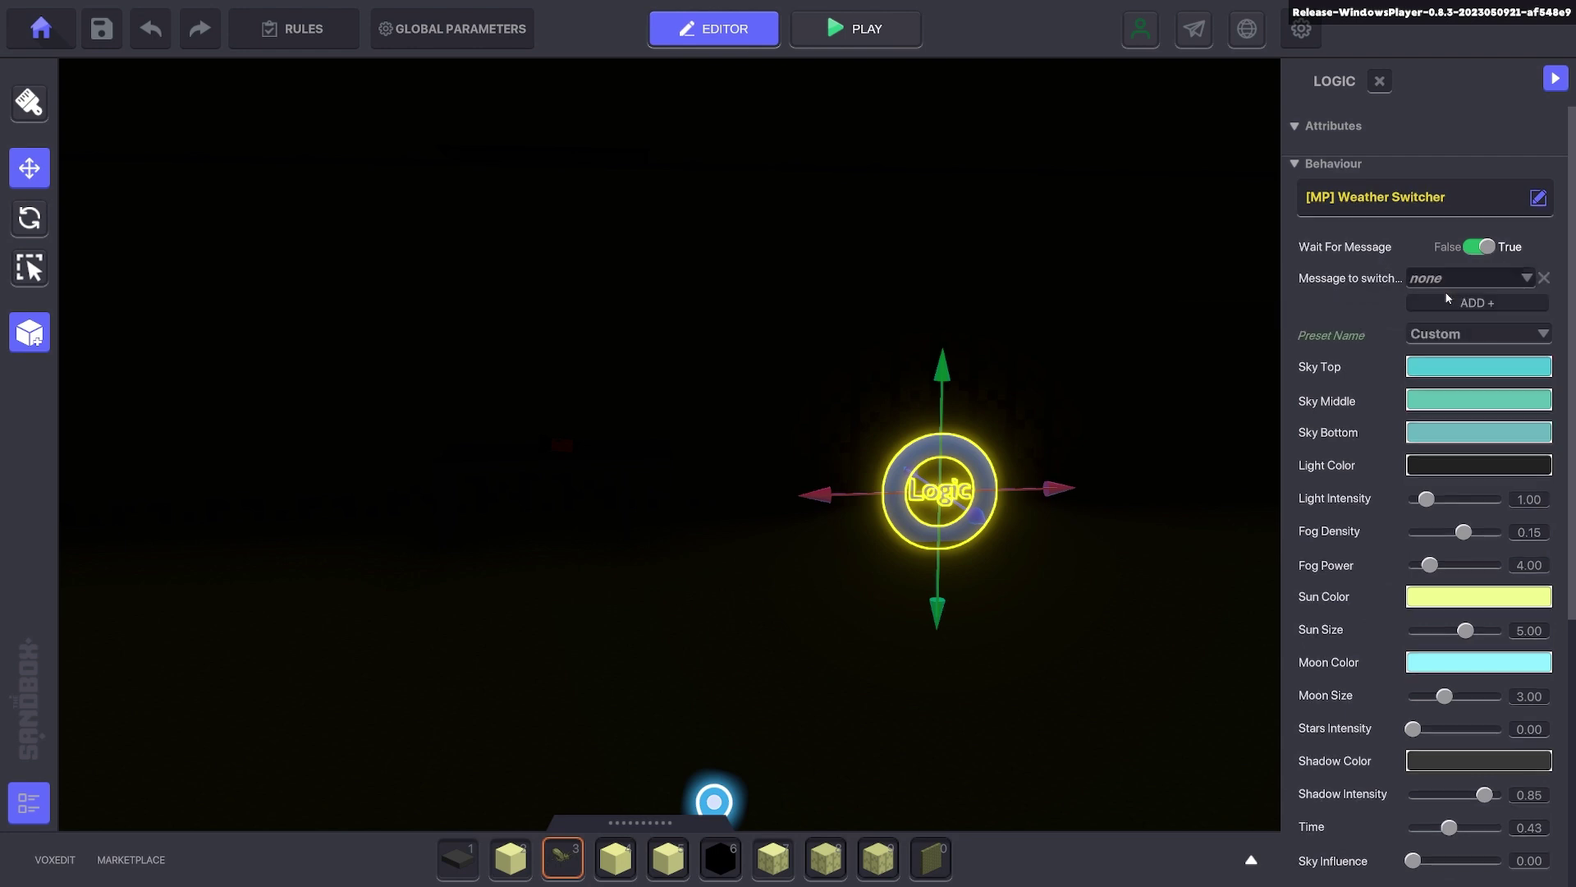
pyautogui.click(1432, 290)
pyautogui.write('Go.Dark')
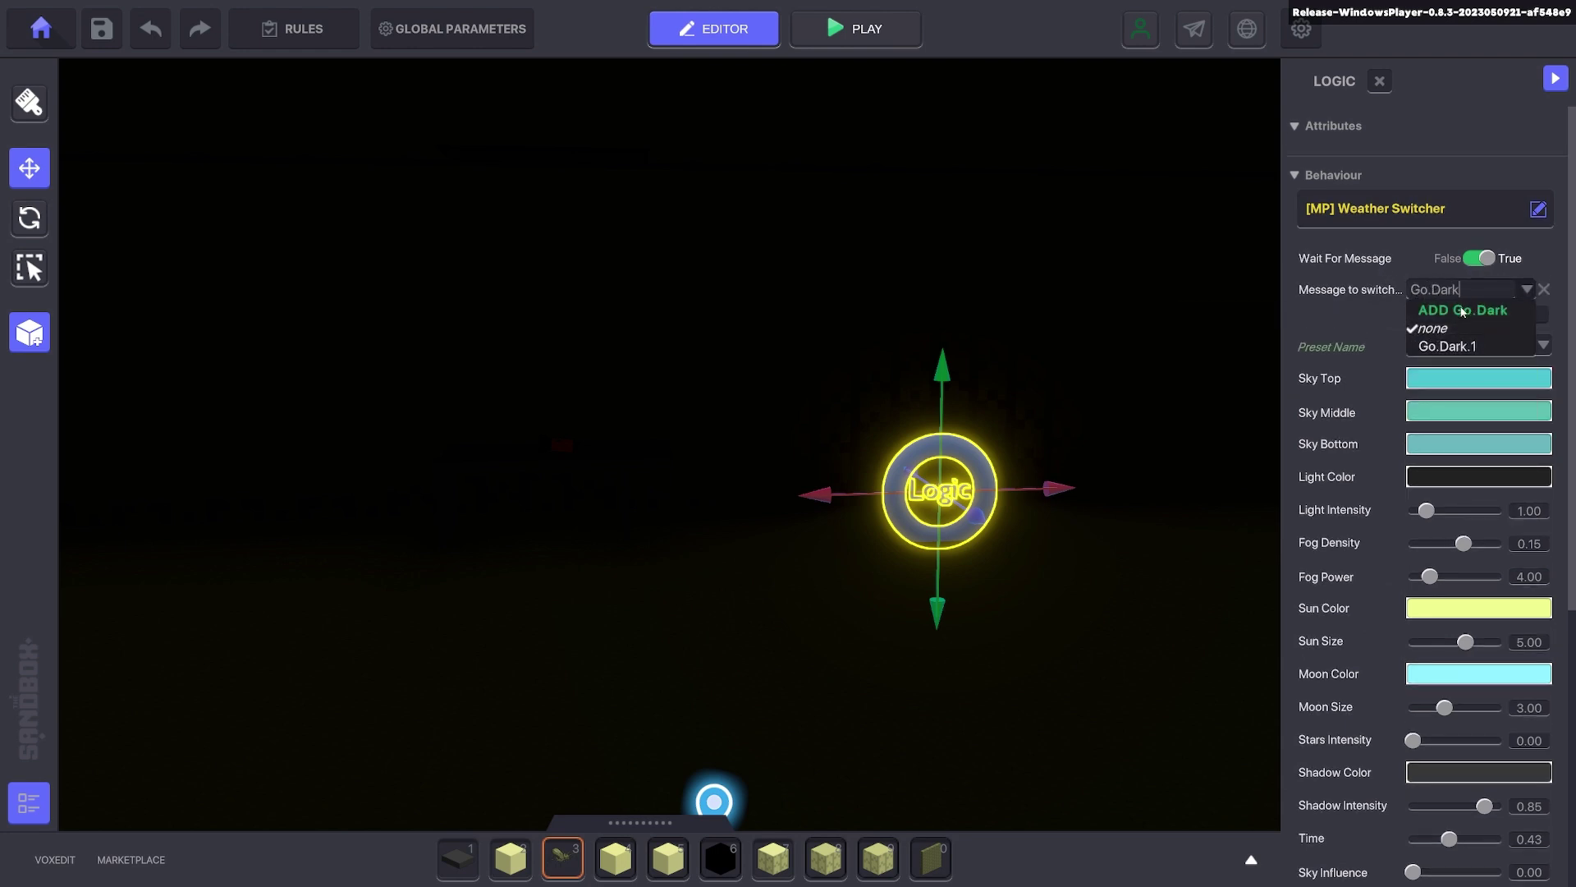
pyautogui.press('Return')
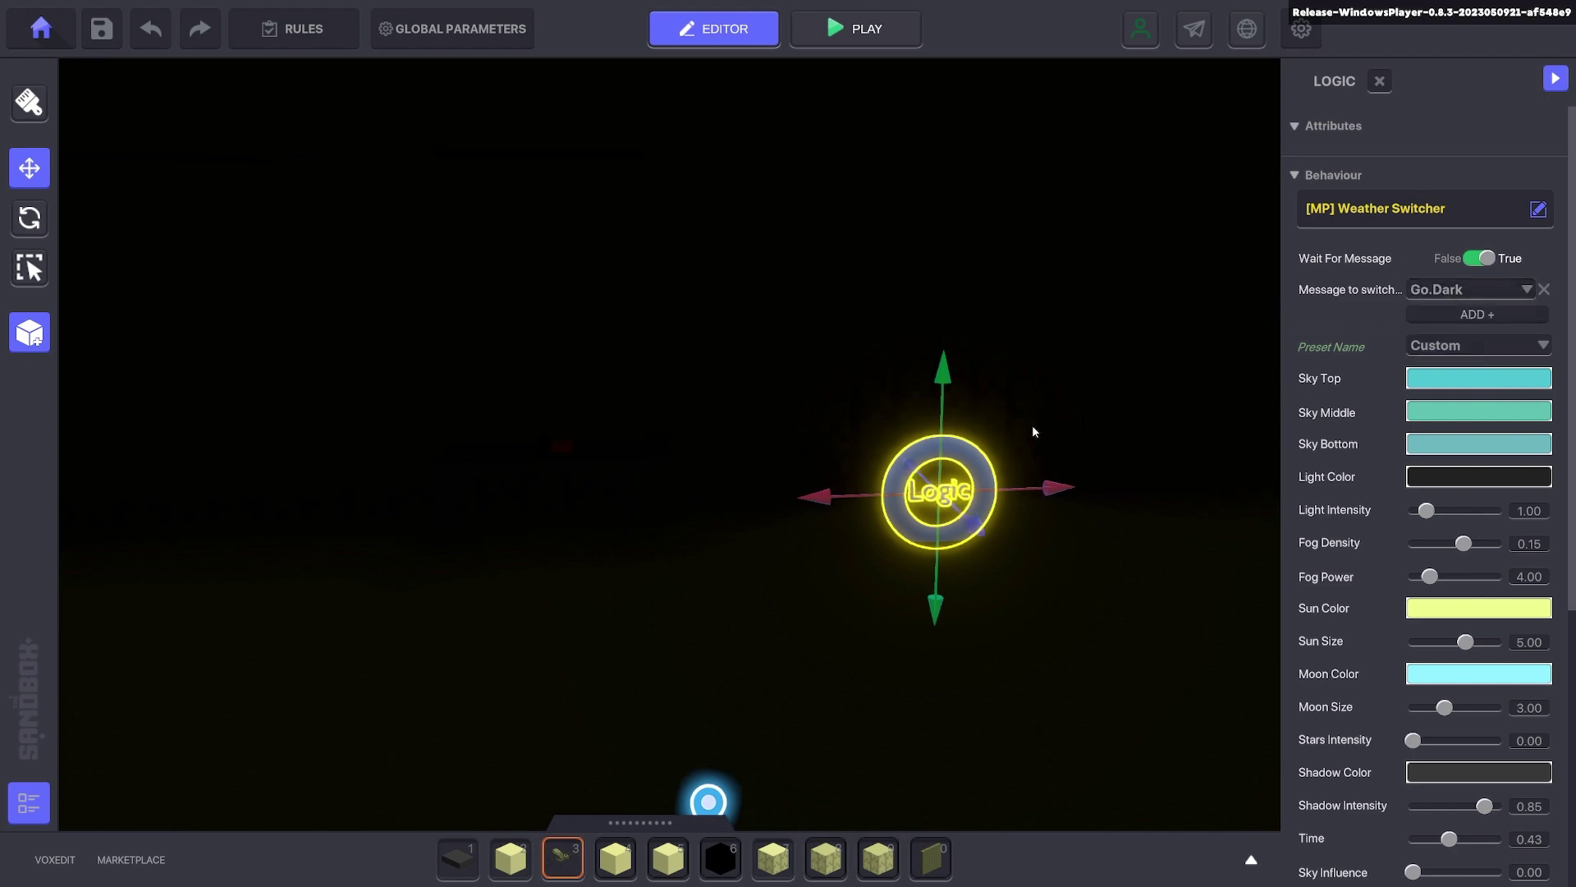
pyautogui.scroll(-5, 1457, 648)
pyautogui.click(1445, 628)
pyautogui.scroll(-3, 1054, 593)
# Step: Place a Numpad Timer block on the open floor in front of the table
pyautogui.moveTo(1054, 593); pyautogui.dragTo(1104, 554, button='right')
pyautogui.click(474, 872)
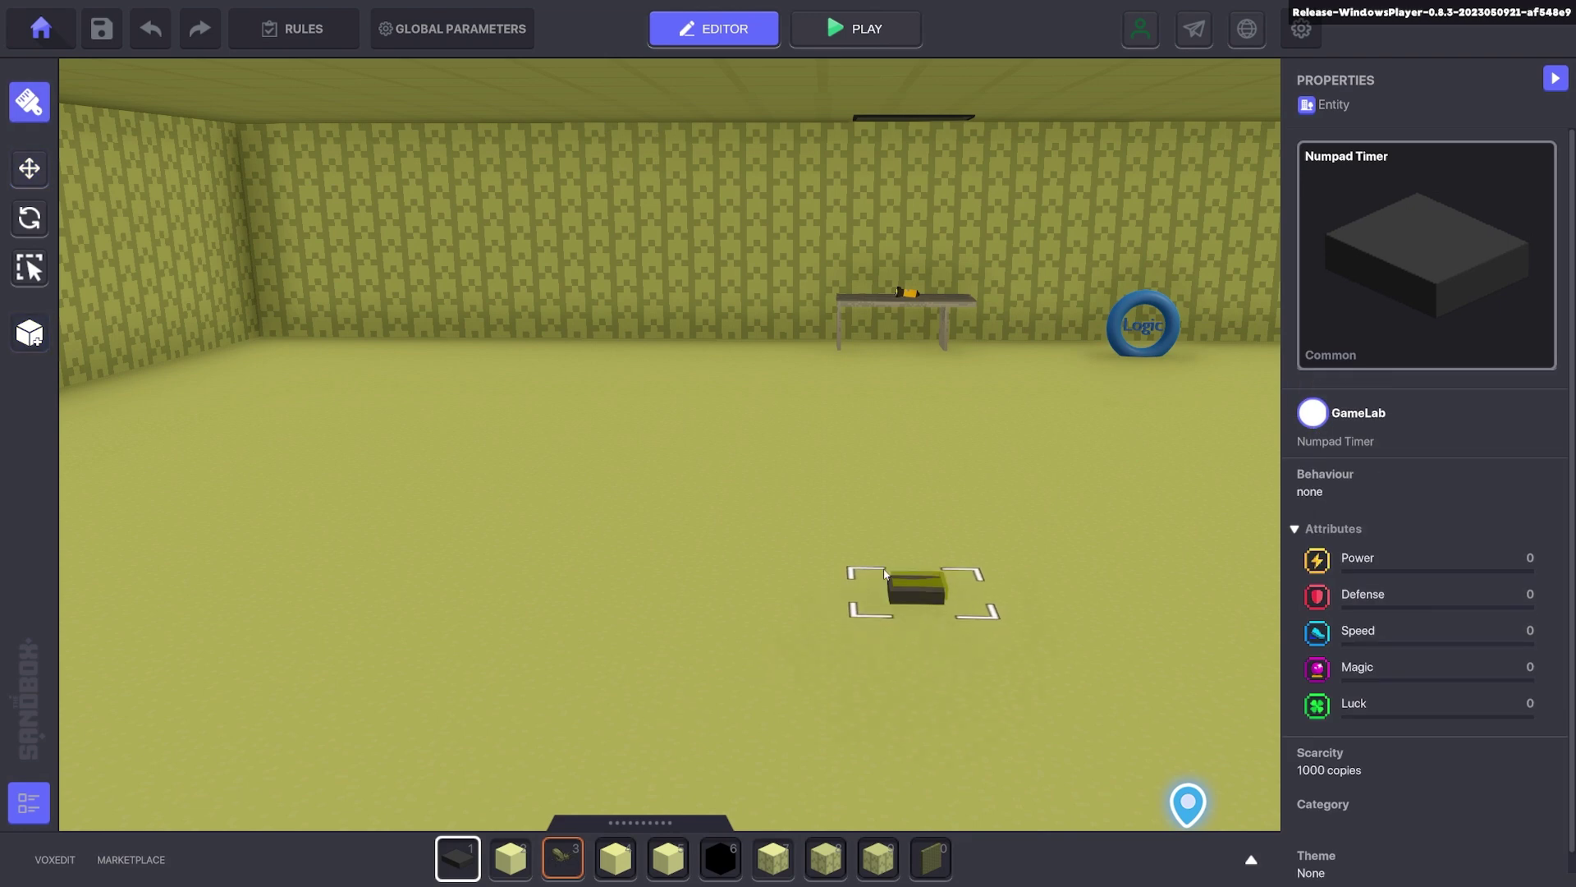
pyautogui.click(916, 589)
# Step: Add a Speaker component to the Numpad Timer with empty text, a display duration of 1 and Look At Target set to False
pyautogui.moveTo(700, 534); pyautogui.dragTo(911, 470, button='right')
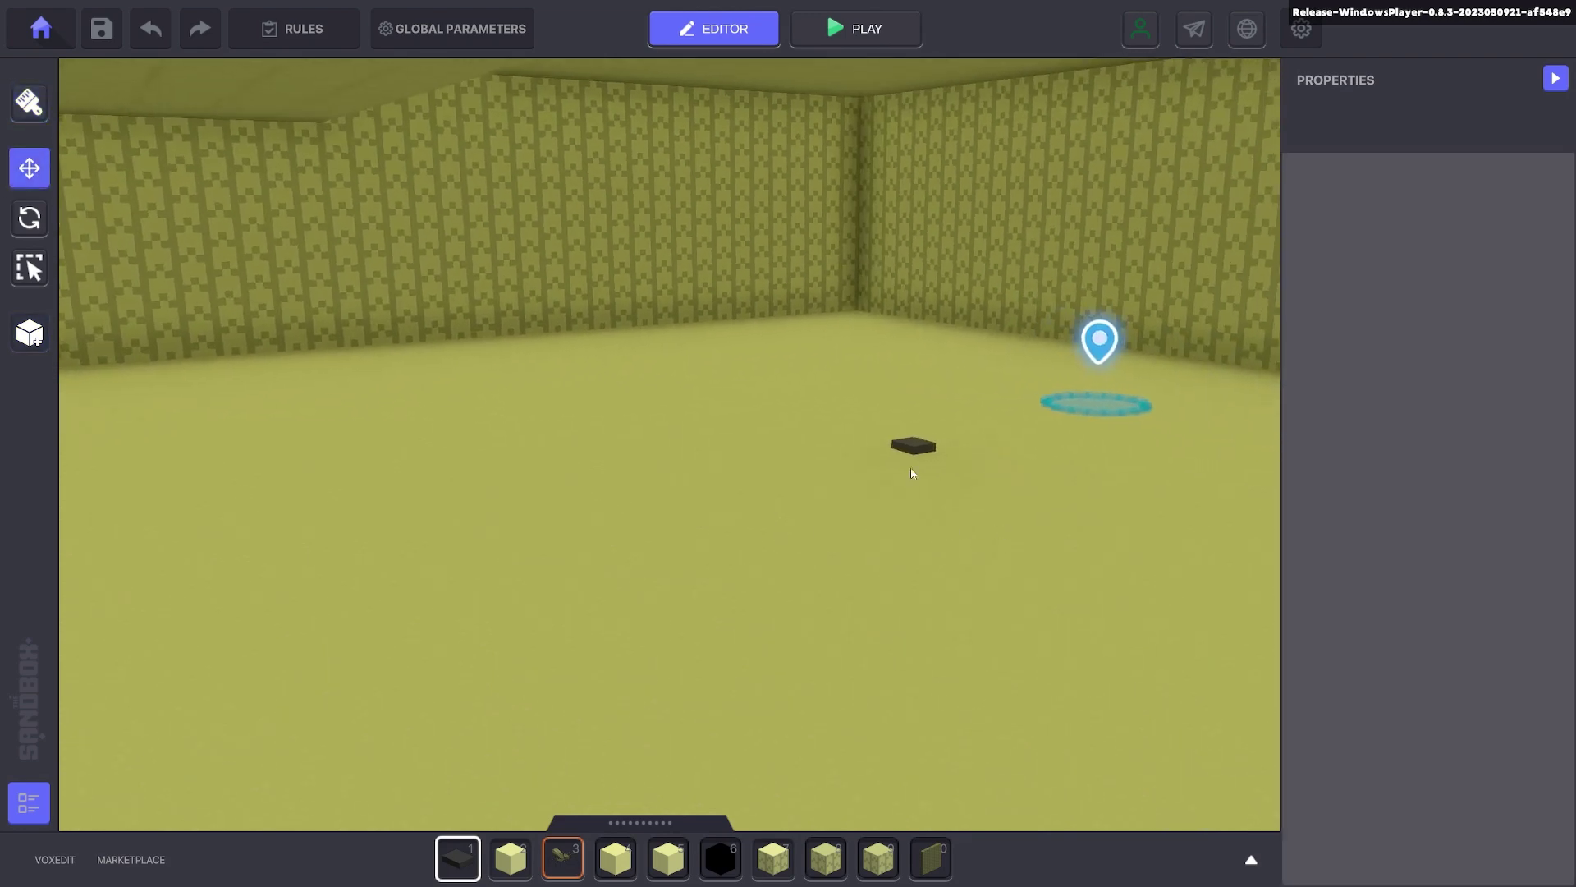
pyautogui.click(913, 449)
pyautogui.scroll(-5, 1421, 604)
pyautogui.click(1428, 486)
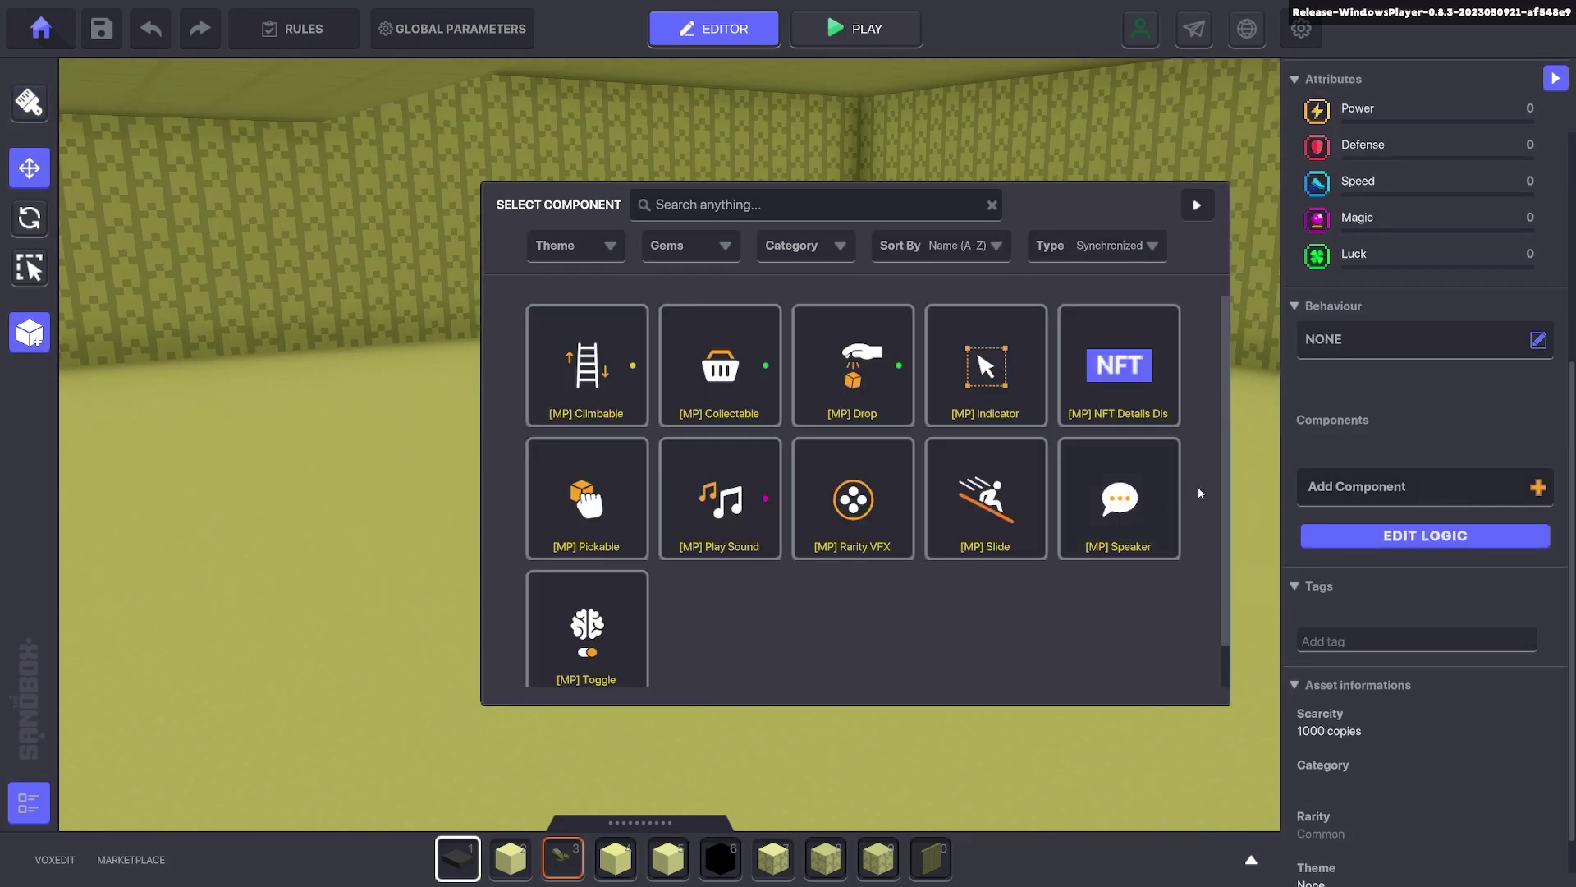
pyautogui.click(1094, 526)
pyautogui.click(1478, 510)
pyautogui.press('BackSpace')
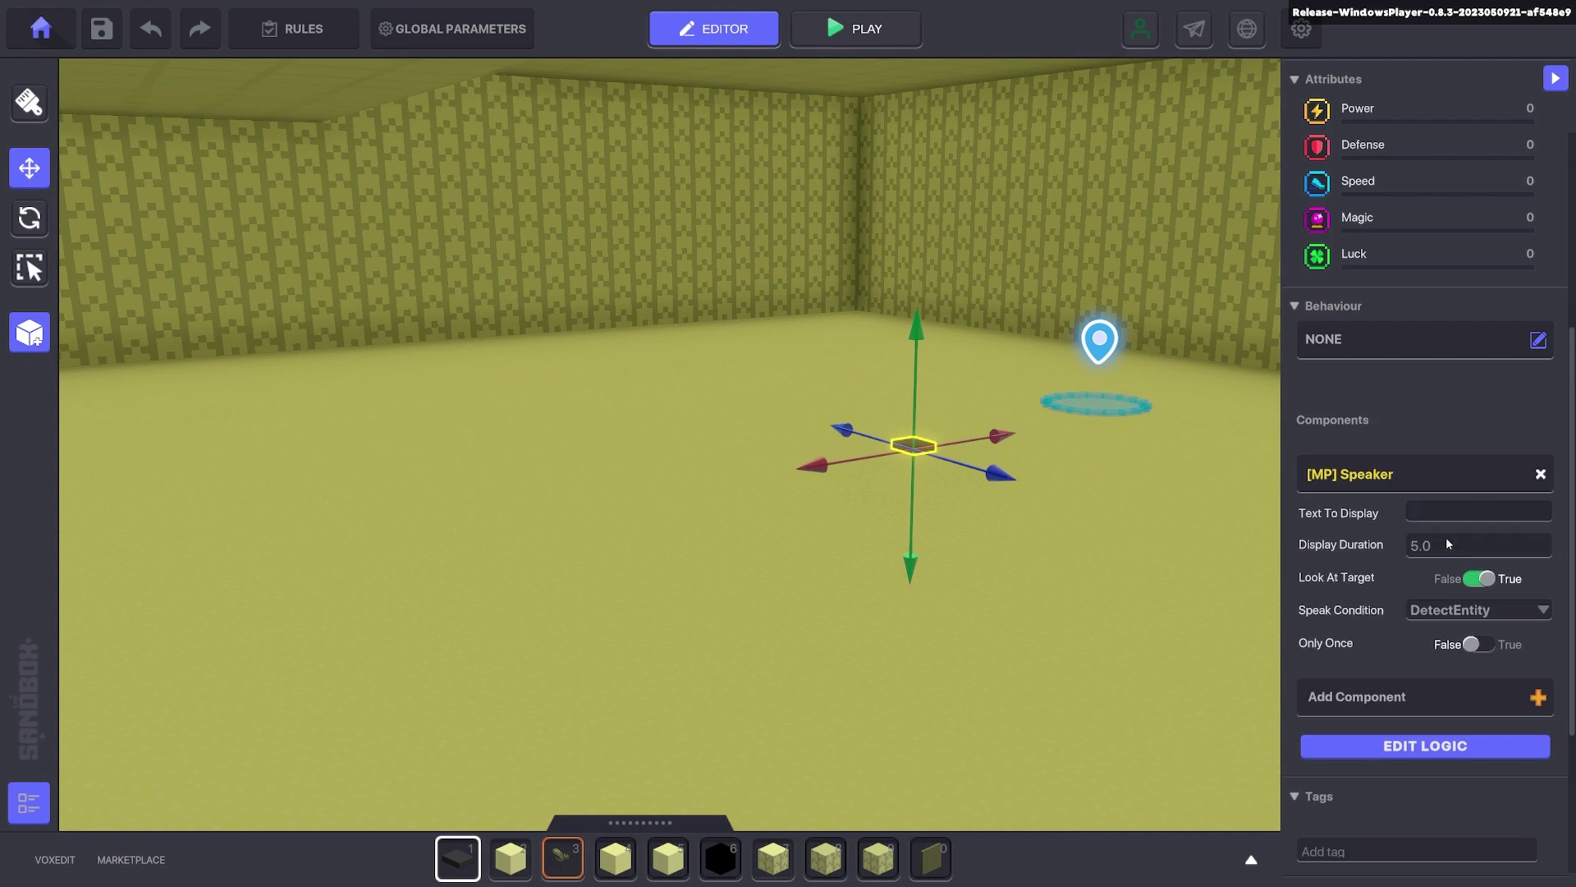
pyautogui.click(1445, 539)
pyautogui.write('1')
pyautogui.click(1485, 579)
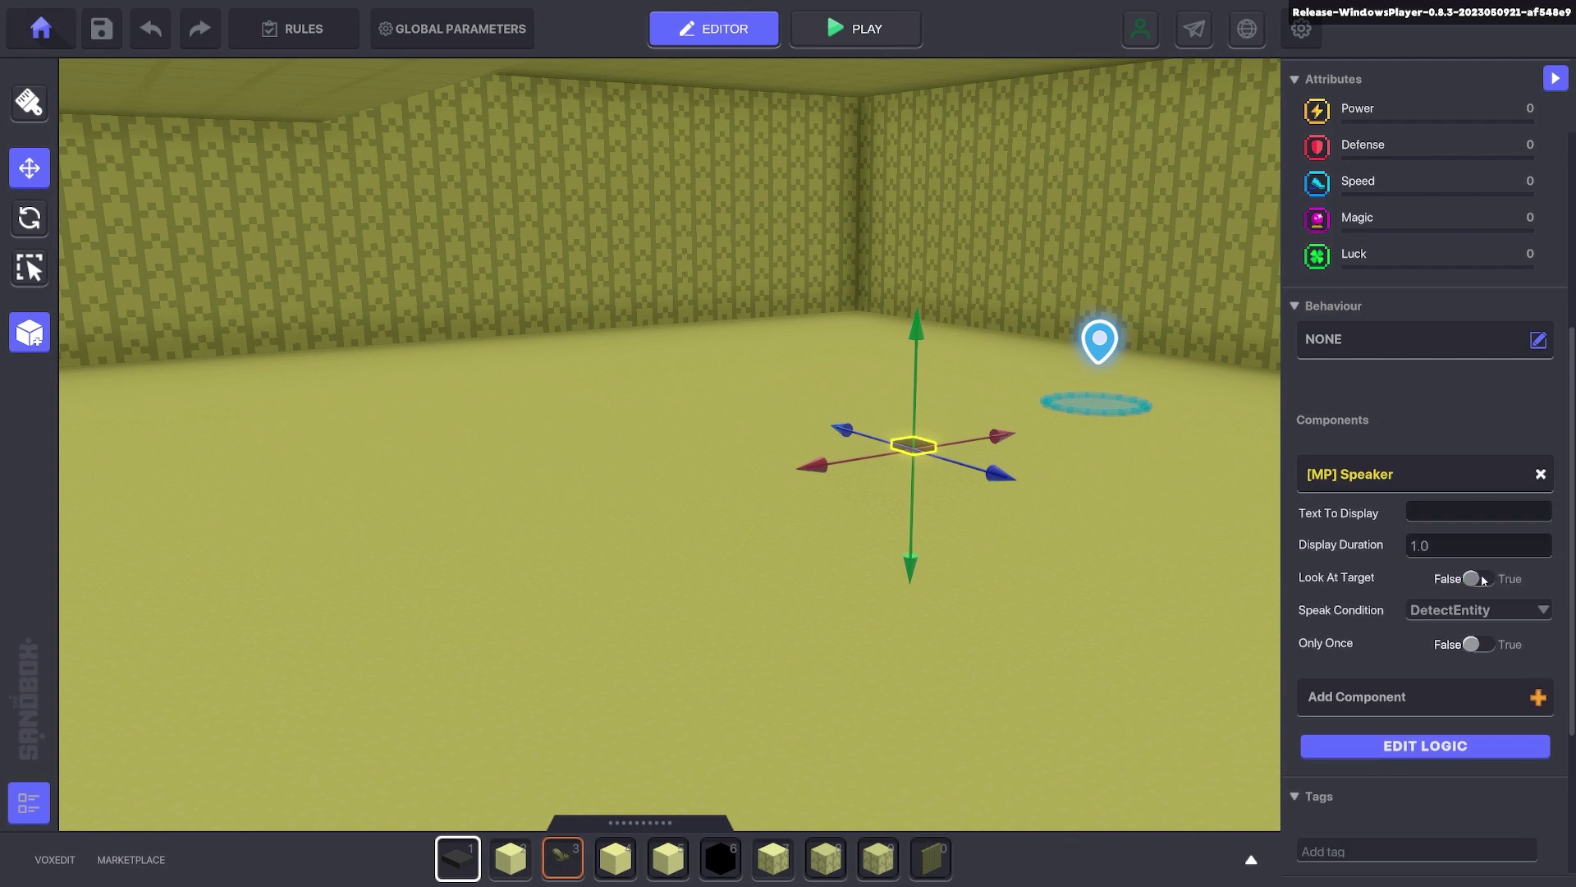
# Step: Give the Speaker a detection range of 2 and the message Go.Dark, shifting the block sideways along the floor
pyautogui.click(1476, 748)
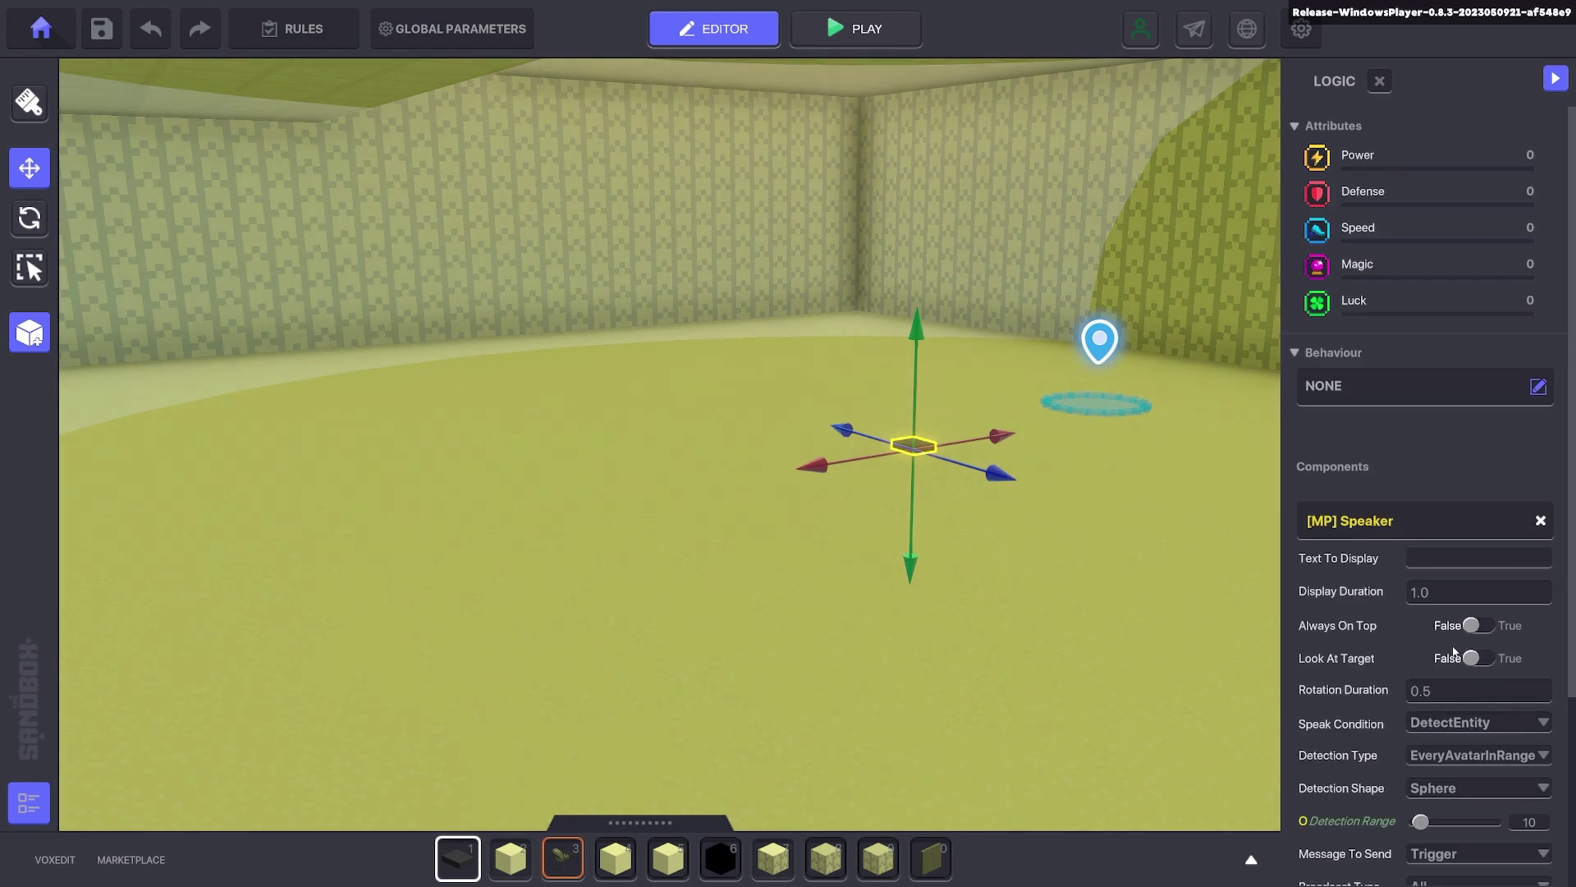
pyautogui.scroll(-3, 1422, 703)
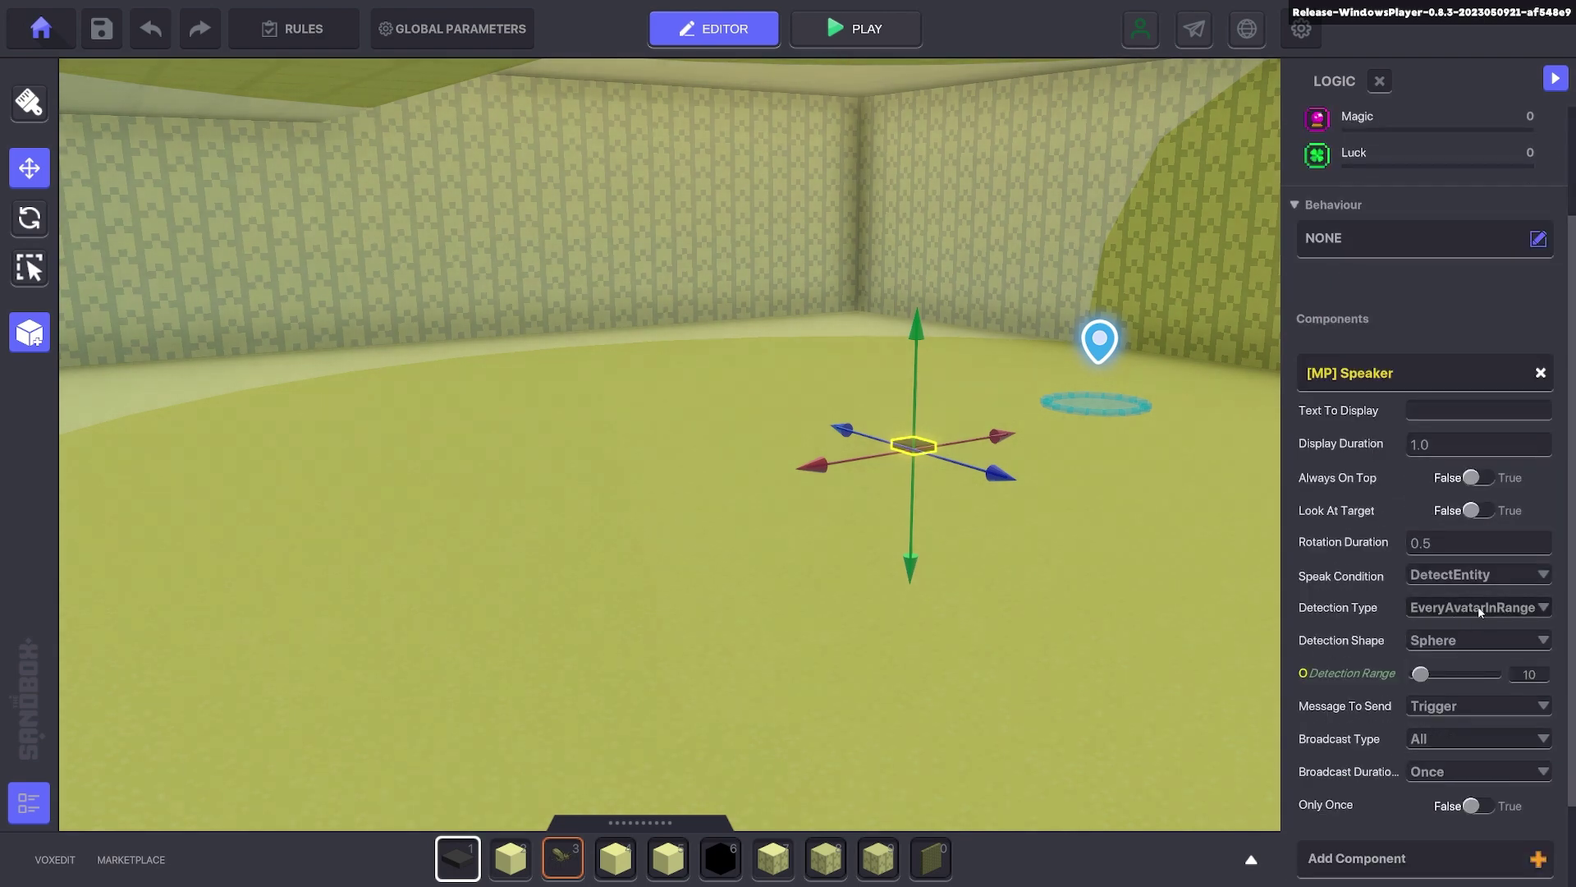
pyautogui.moveTo(1420, 674); pyautogui.dragTo(1414, 679)
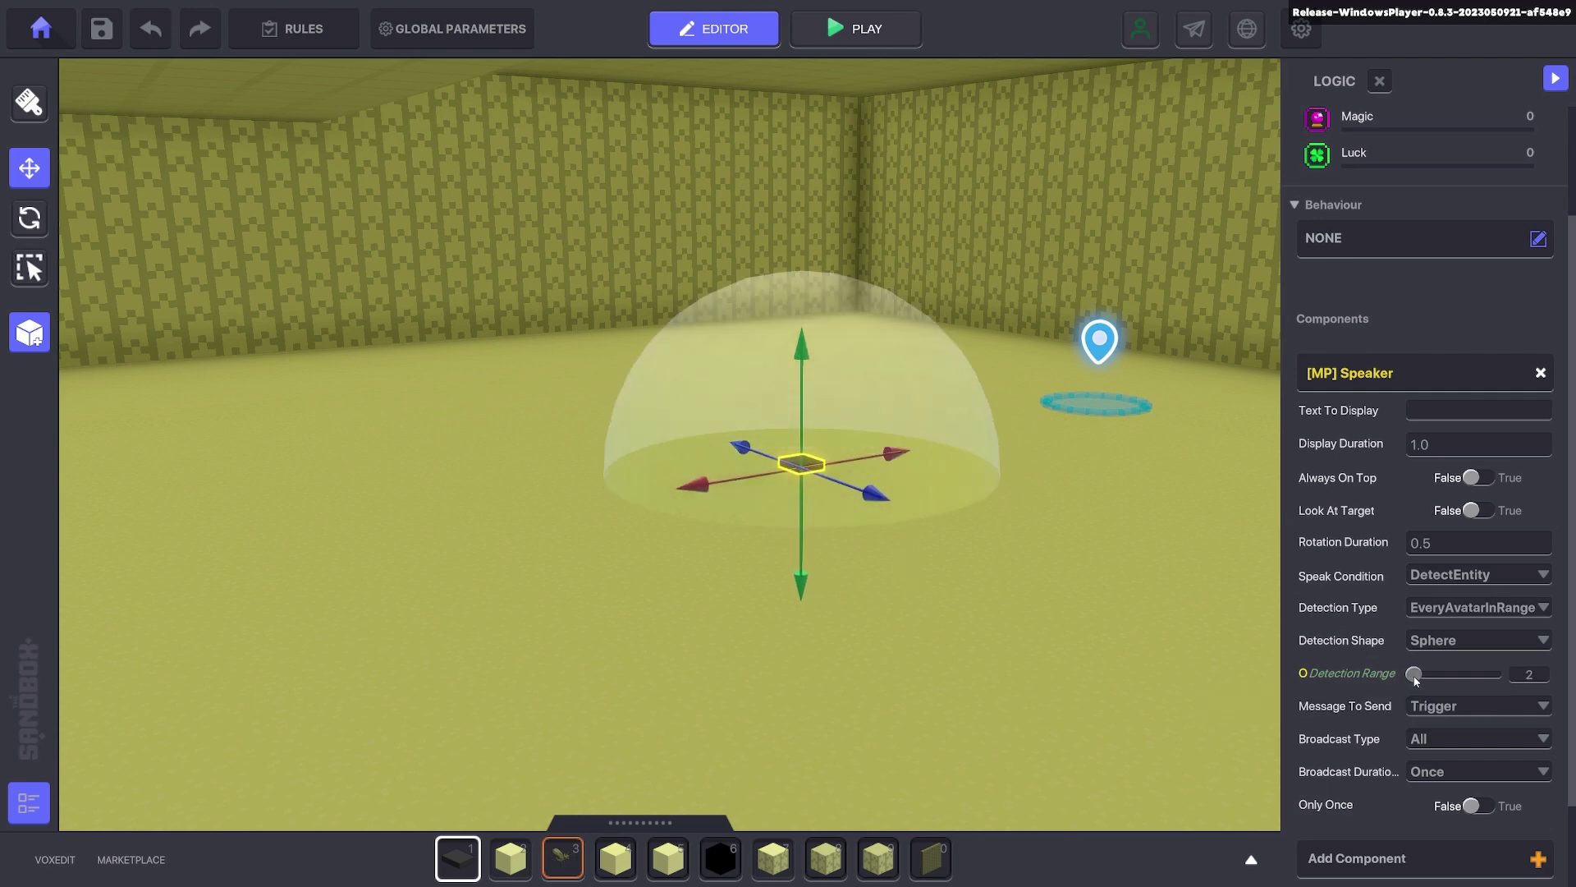
pyautogui.moveTo(1030, 536); pyautogui.dragTo(776, 535, button='right')
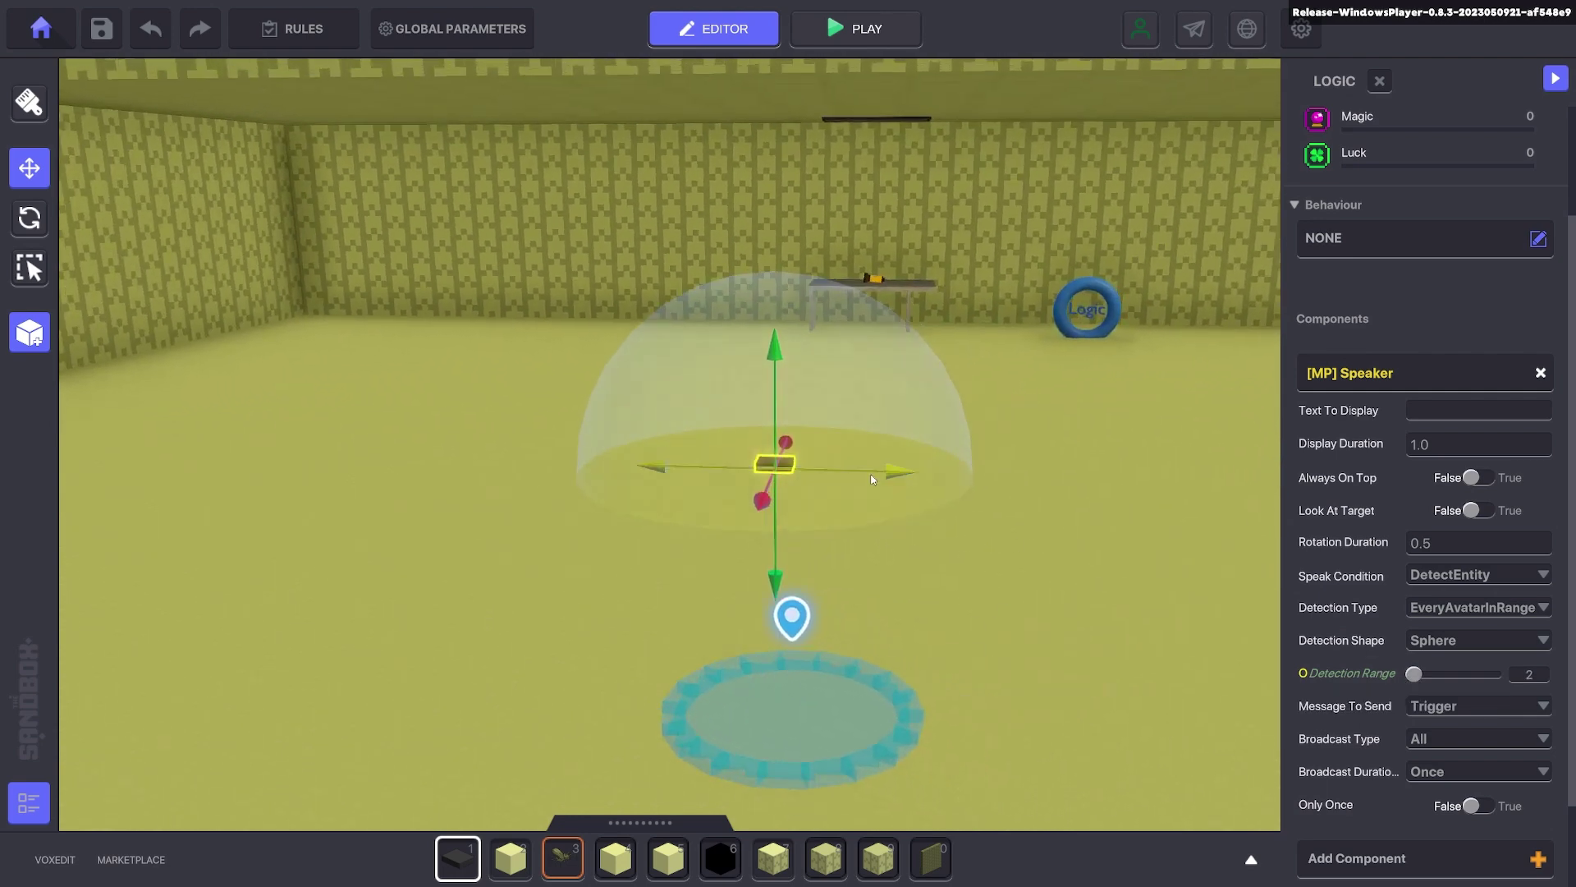
pyautogui.moveTo(893, 472); pyautogui.dragTo(955, 473)
pyautogui.click(1455, 707)
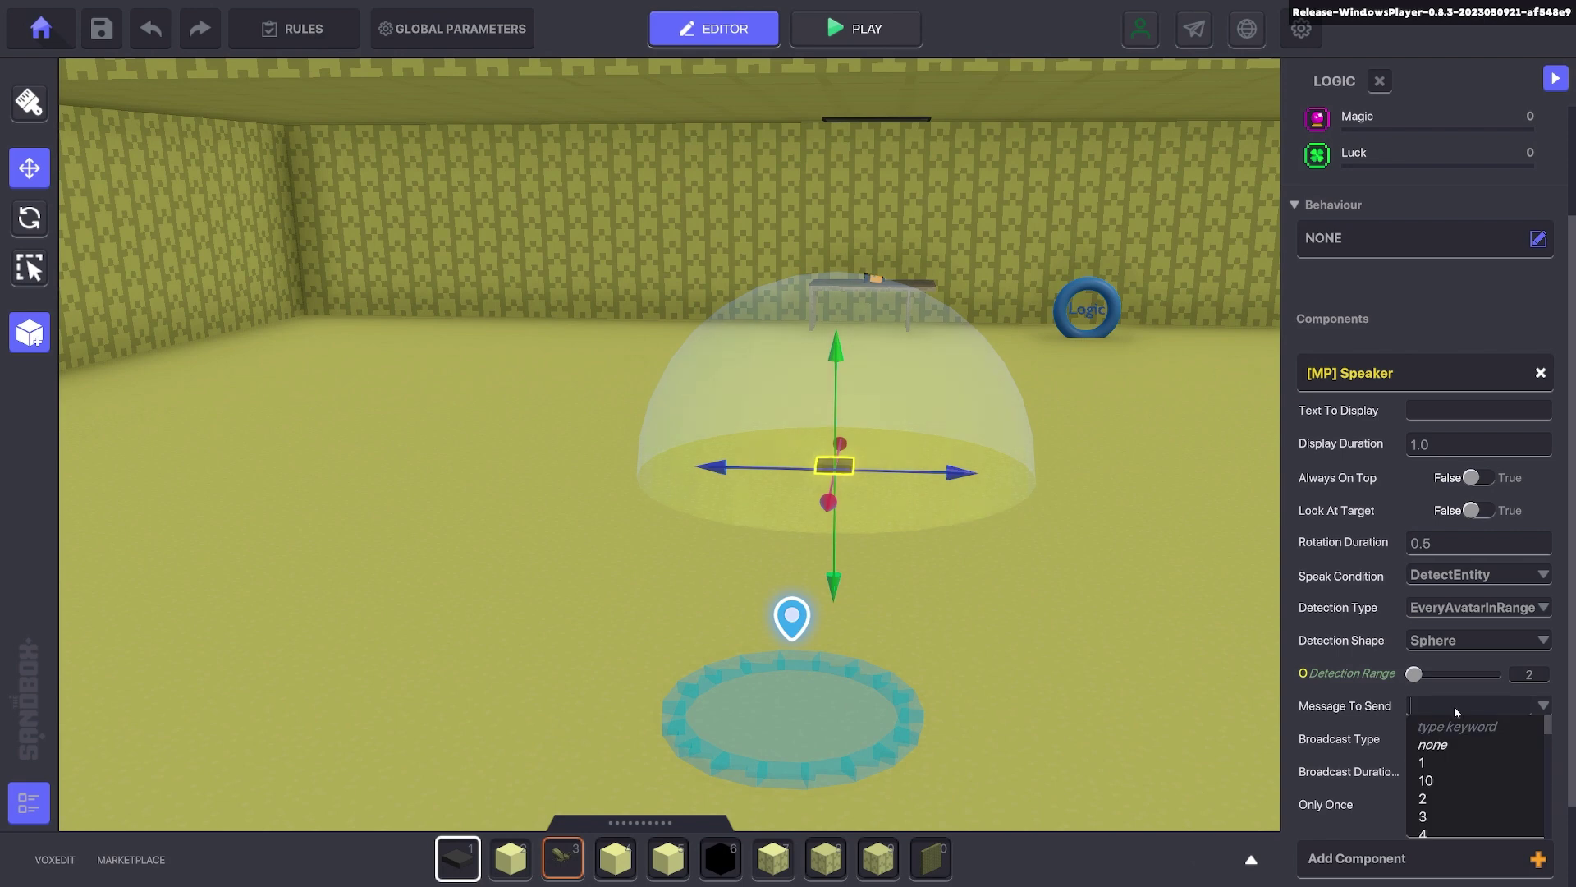
pyautogui.write('Go.Da')
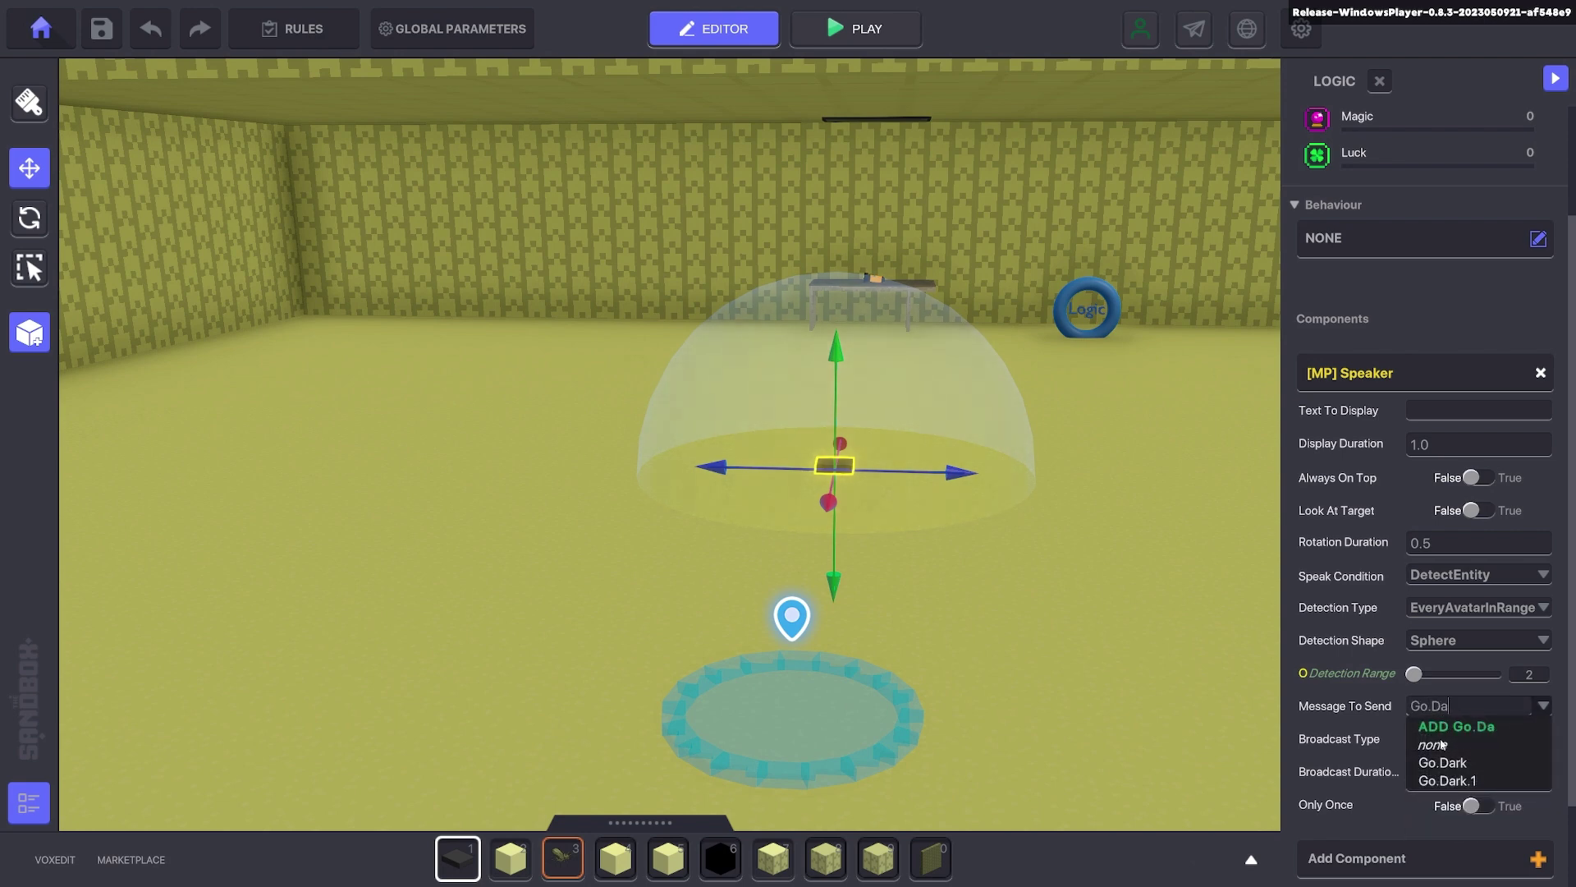
pyautogui.click(1444, 764)
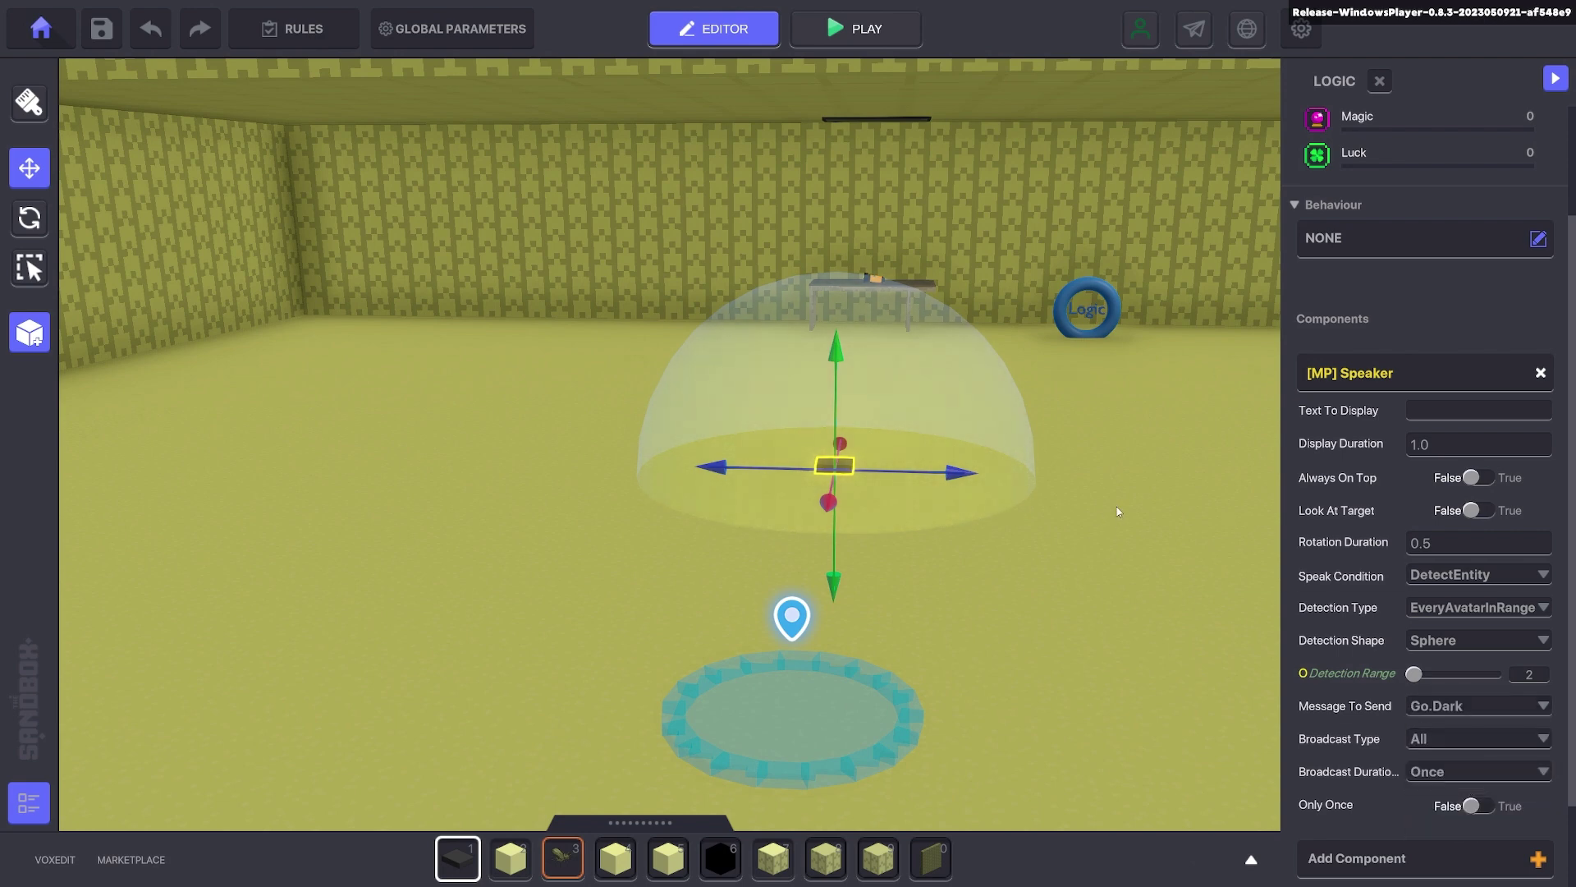
pyautogui.click(1092, 512)
# Step: Make the Numpad Timer invisible and set its physics to No Collisions
pyautogui.click(841, 469)
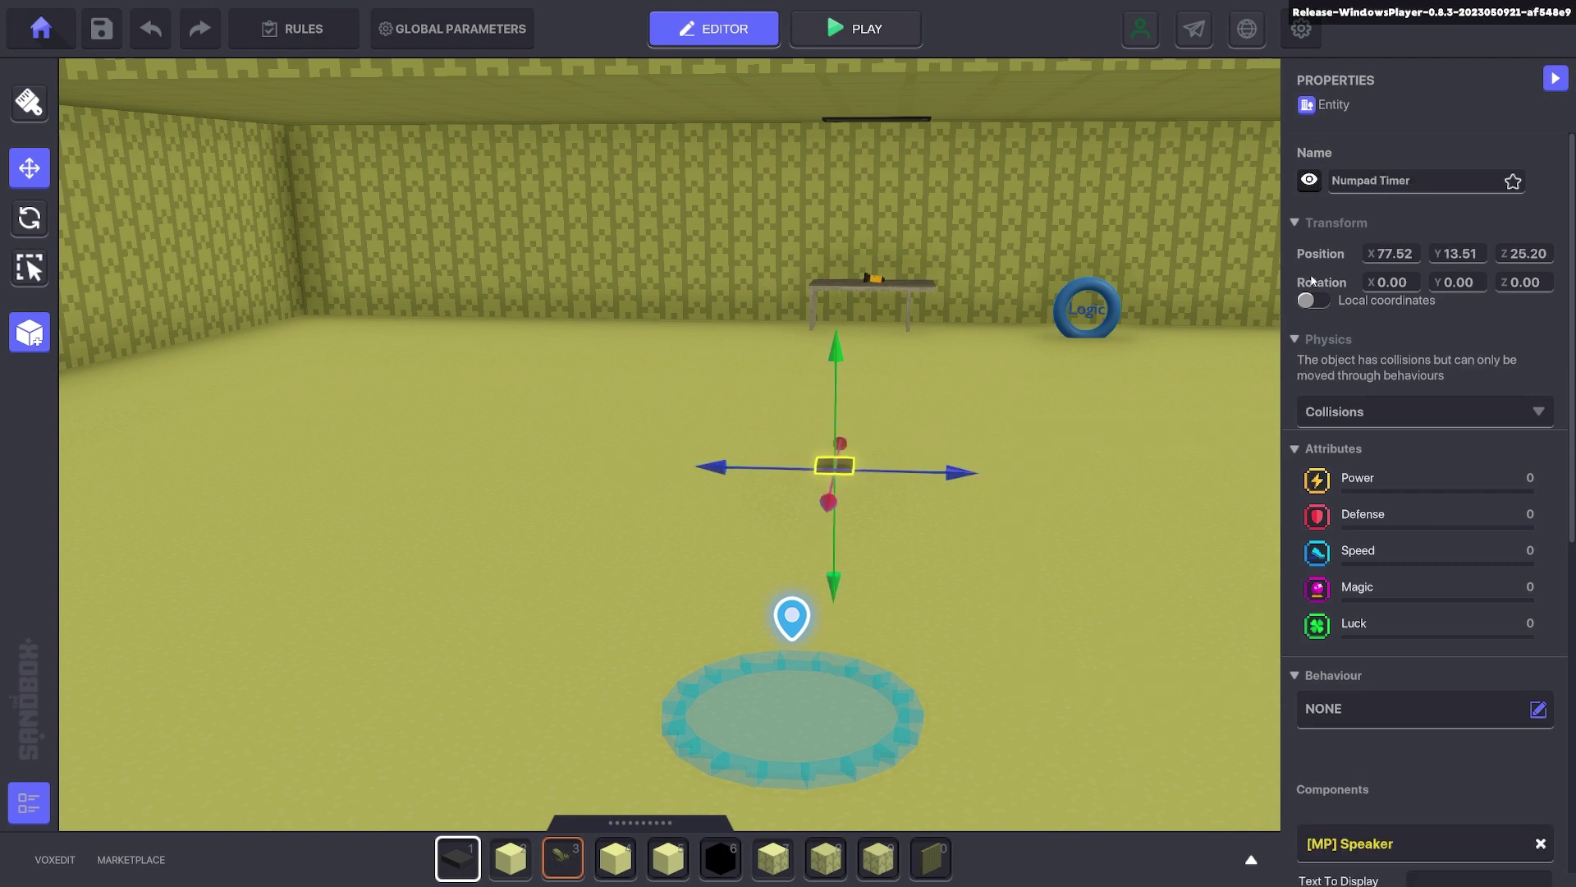
pyautogui.click(1404, 413)
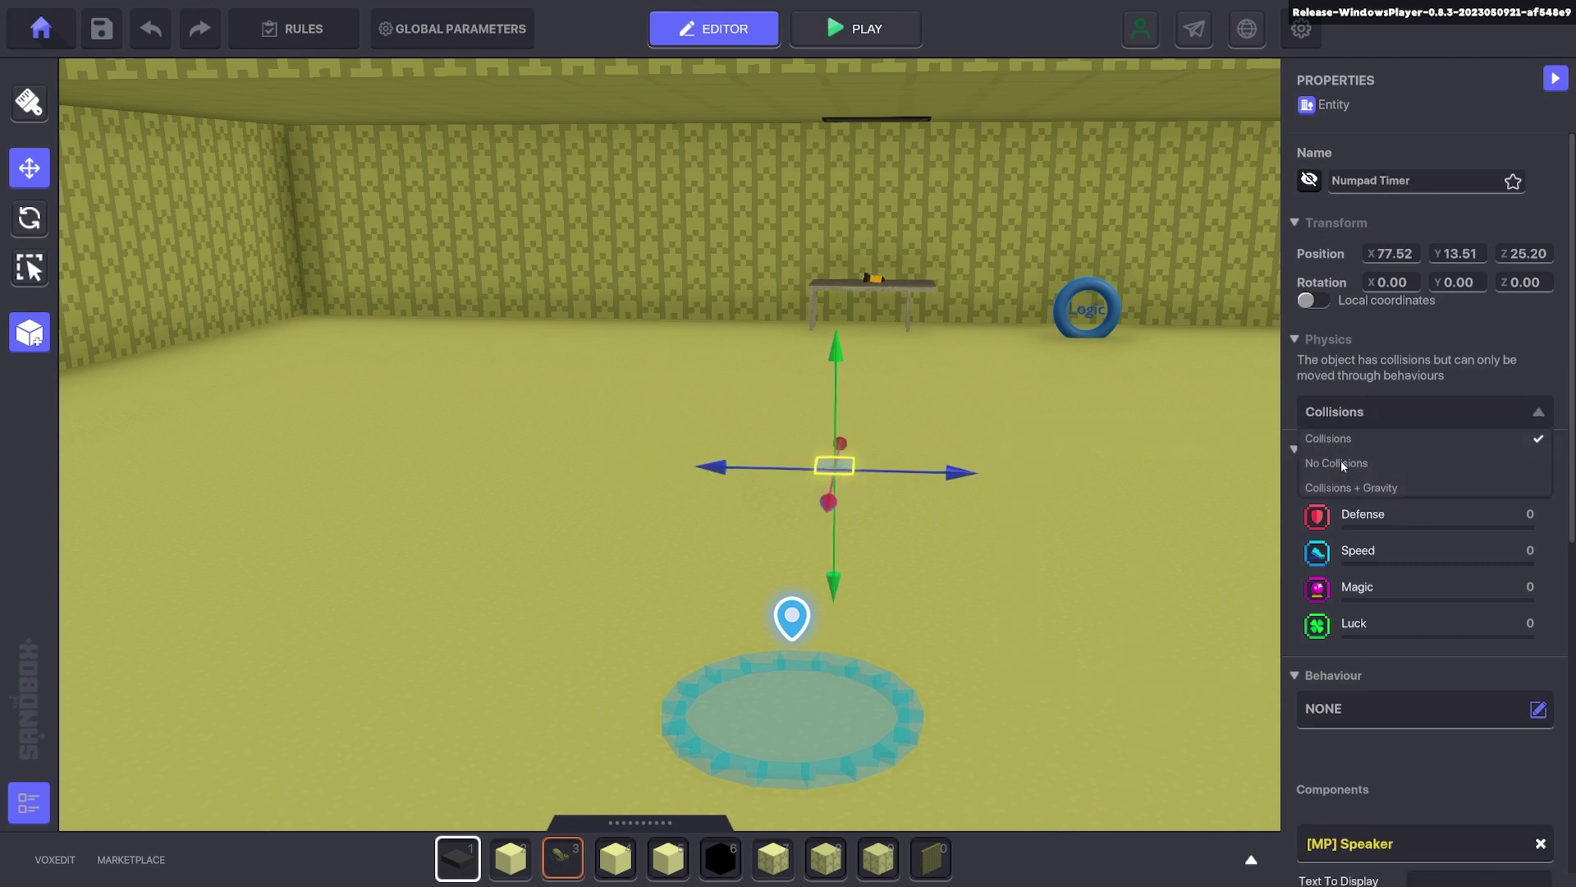
pyautogui.click(1333, 464)
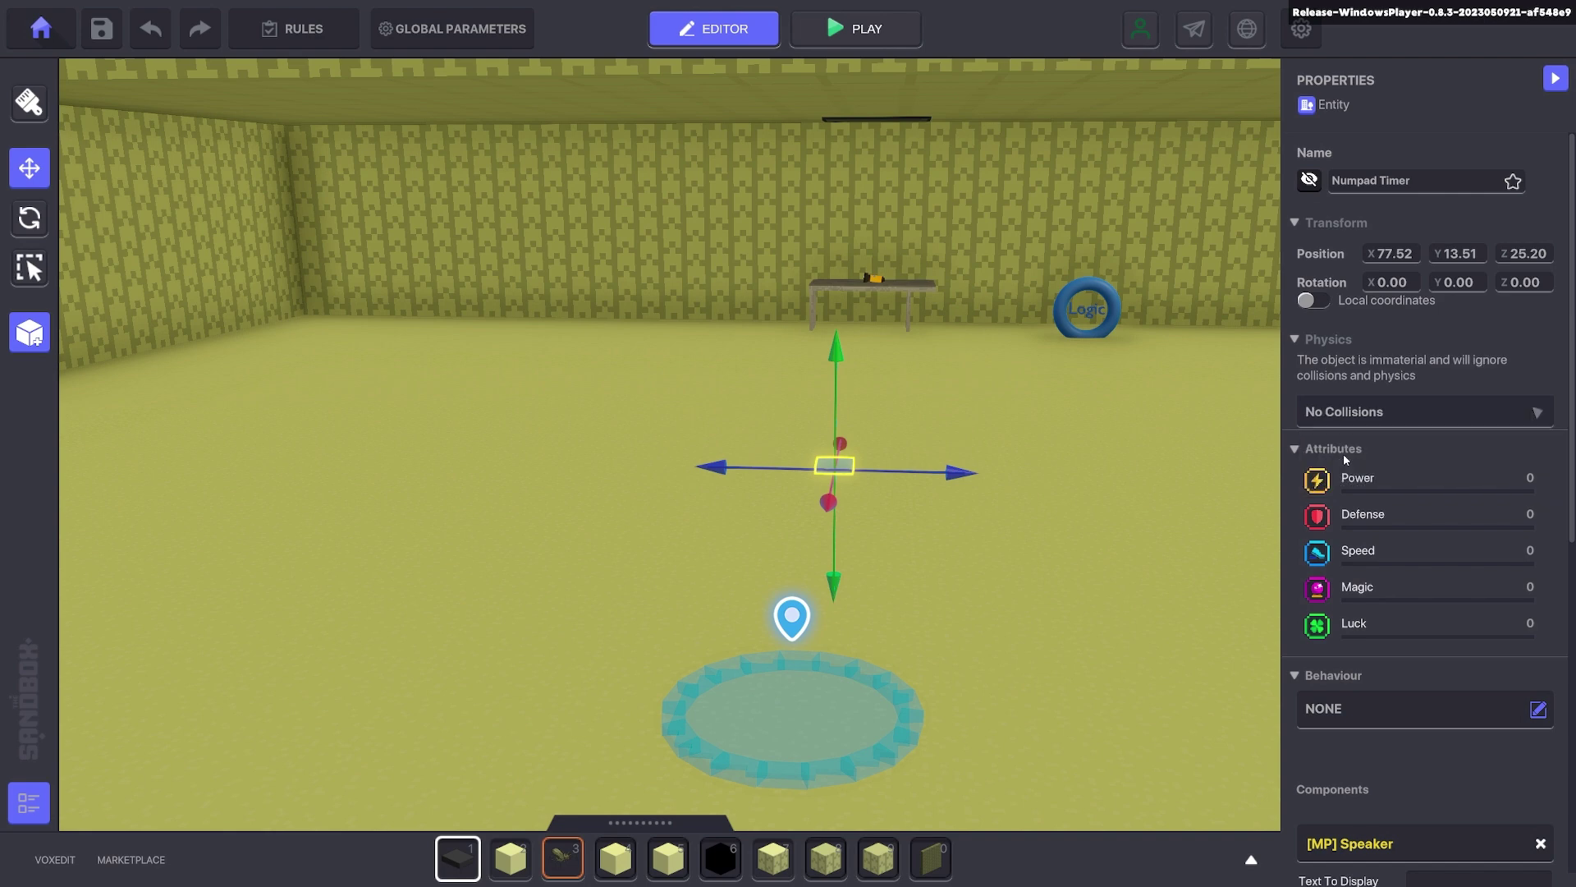
pyautogui.click(1027, 451)
pyautogui.click(1130, 443)
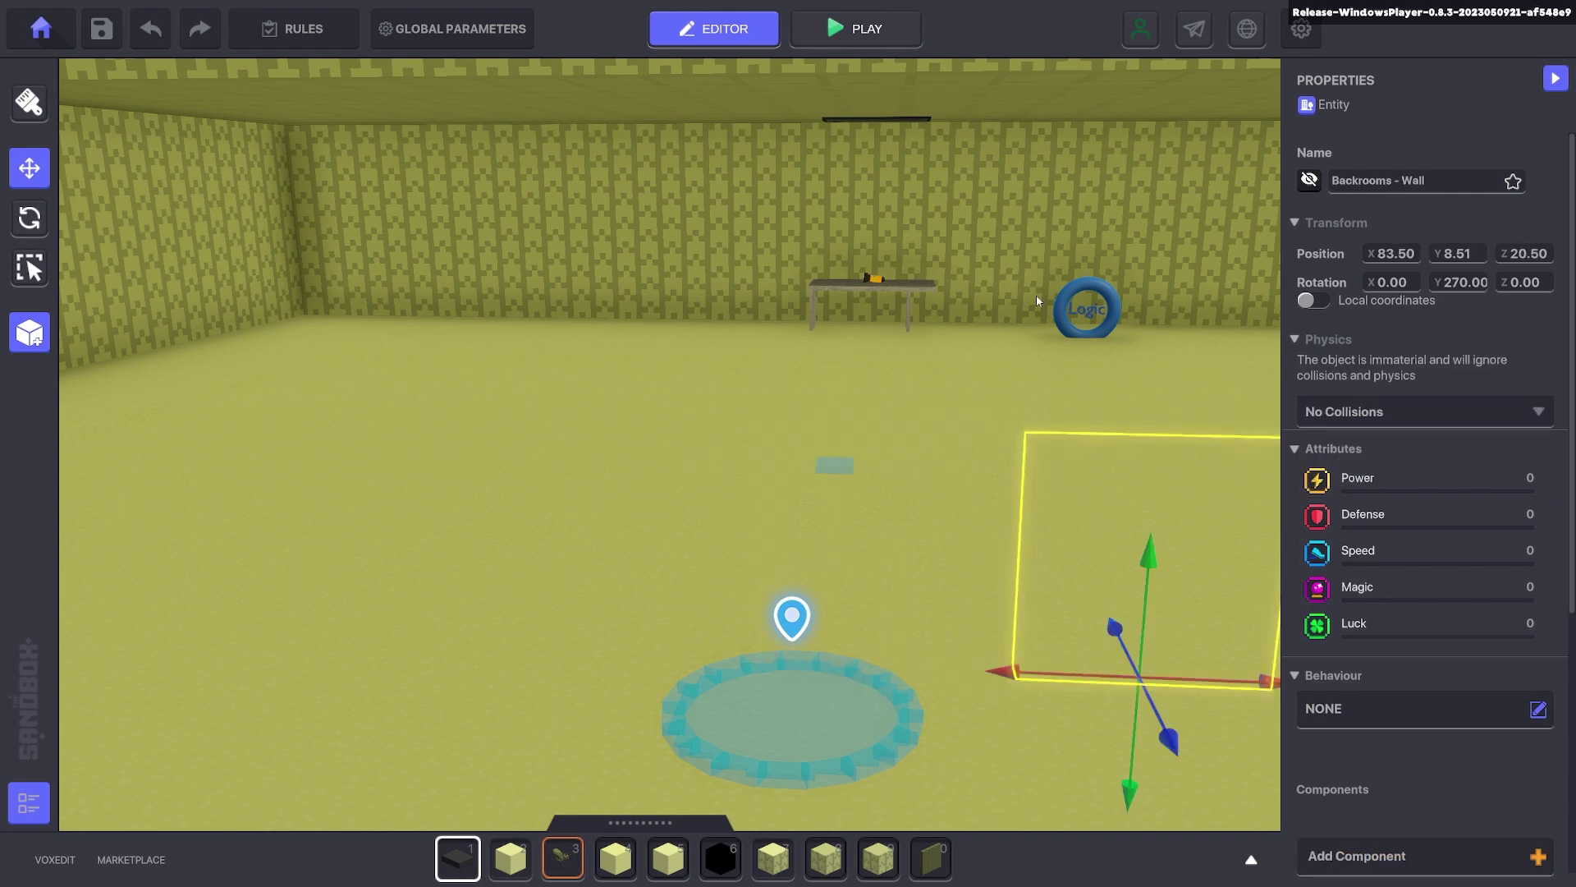
# Step: Playtest the room by walking up to the trigger block, then return to the editor
pyautogui.click(1010, 228)
pyautogui.hotkey('ctrl', 'p')
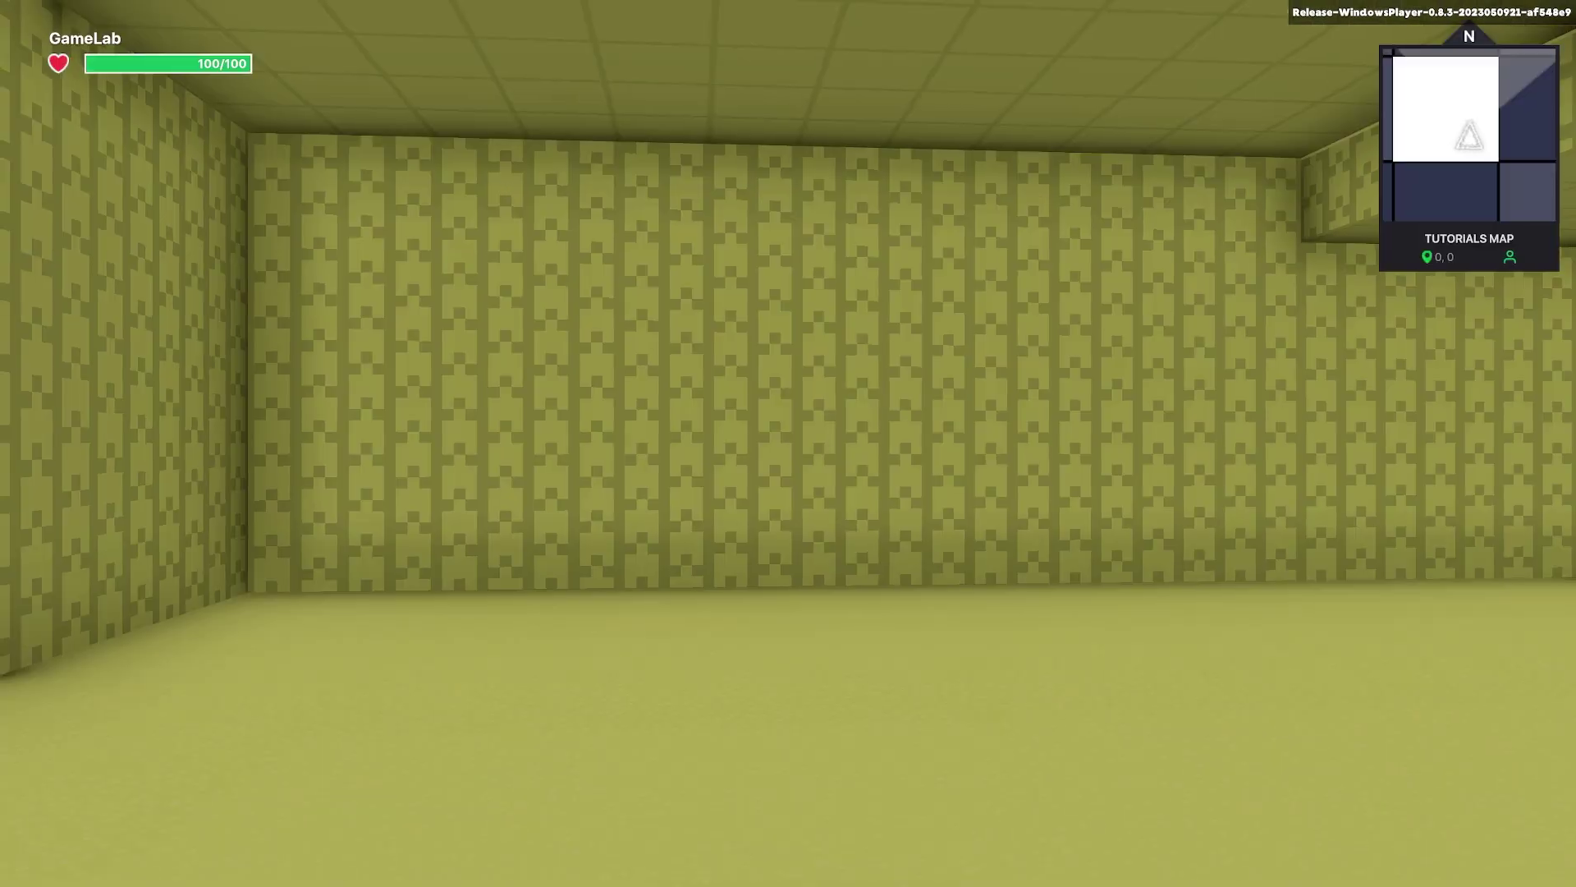
pyautogui.press('w')
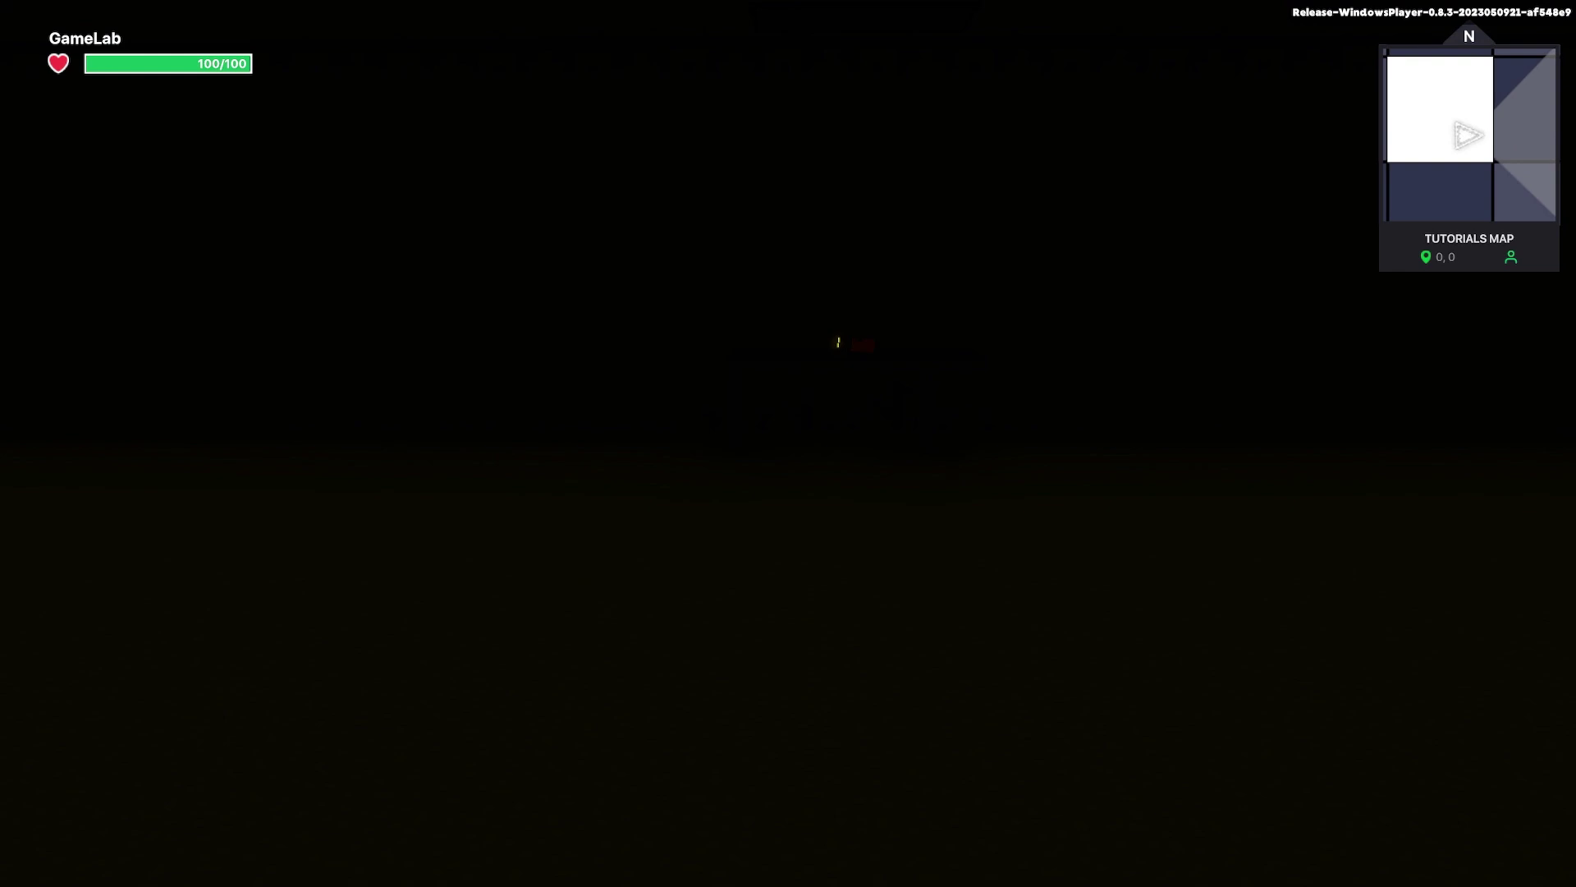
pyautogui.press('s')
pyautogui.press('Escape')
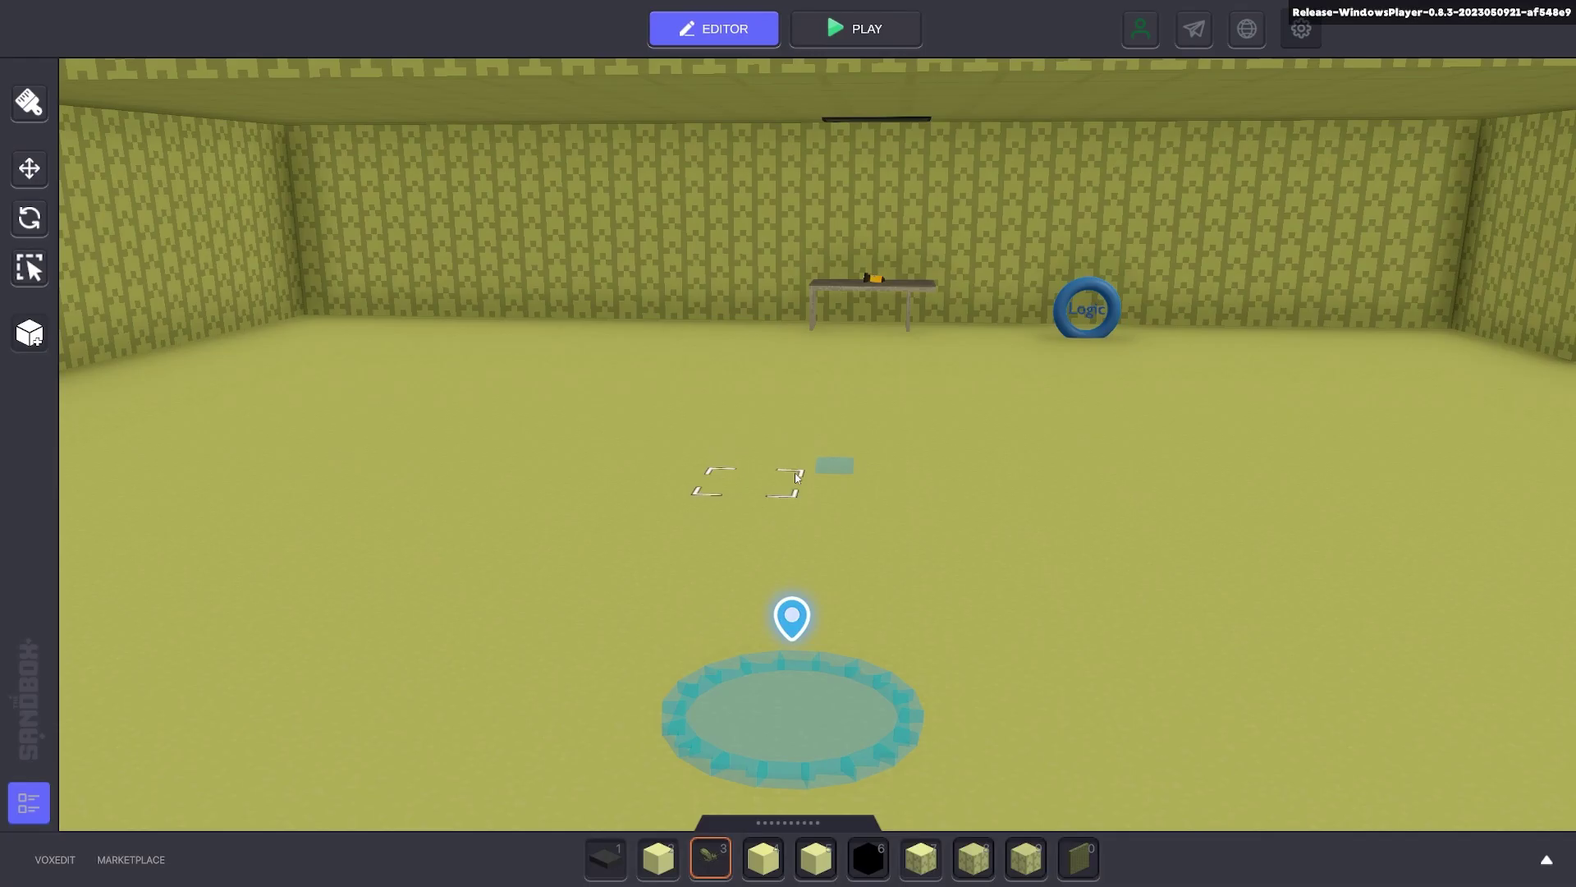
# Step: Review the Weather Asset's switch message and the Numpad Timer's Speaker detection and message settings
pyautogui.click(1093, 307)
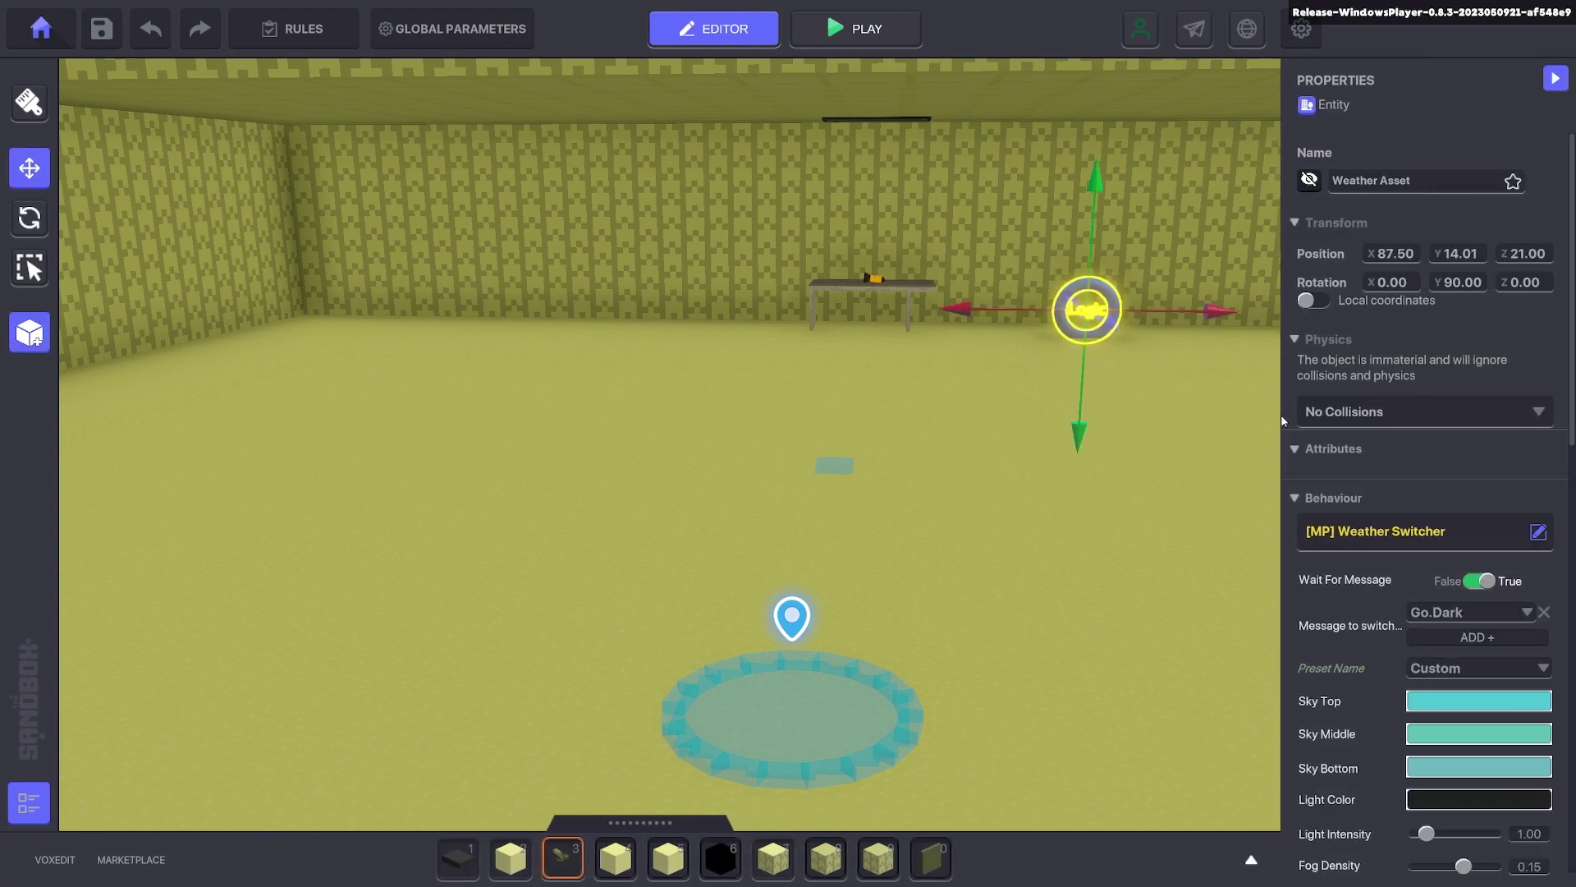
pyautogui.press('w')
pyautogui.press('d')
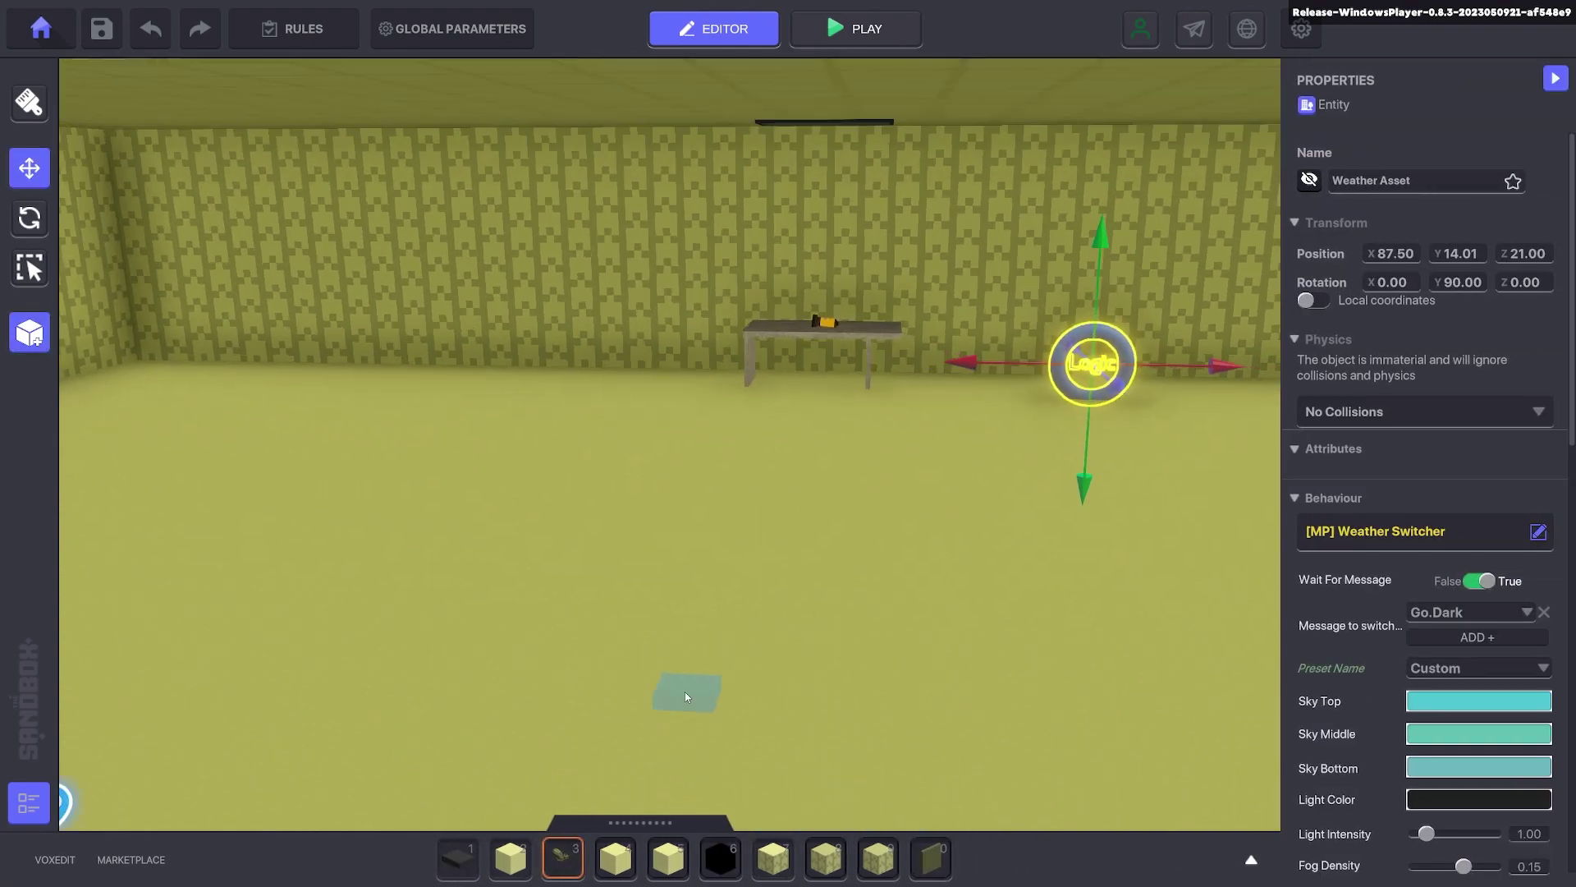
pyautogui.click(684, 691)
pyautogui.scroll(-3, 1425, 645)
pyautogui.click(1406, 818)
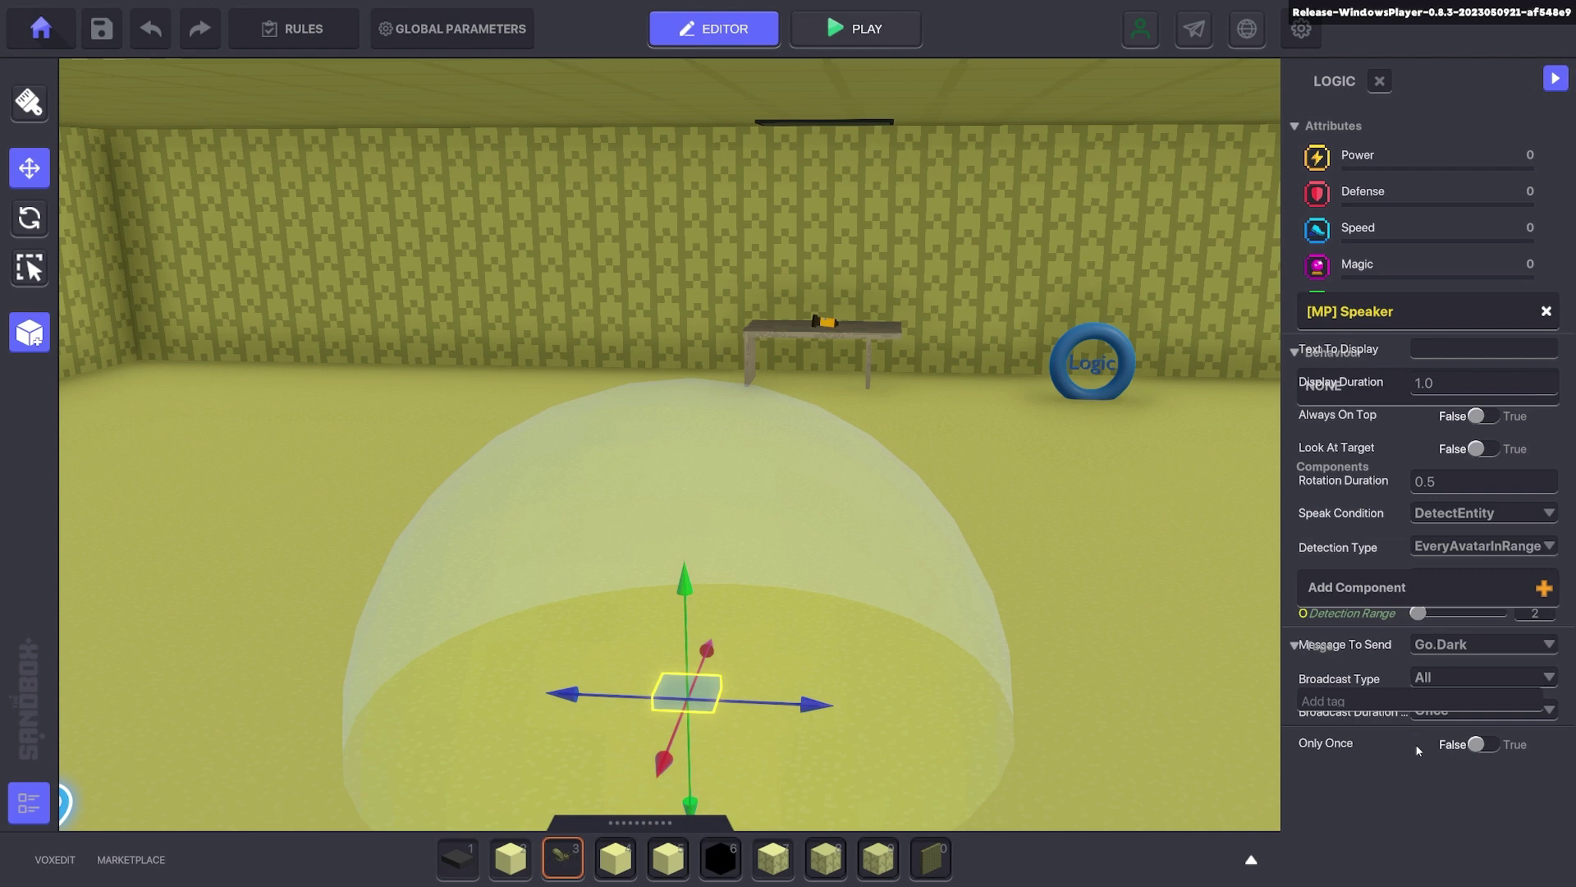
pyautogui.scroll(-3, 1421, 701)
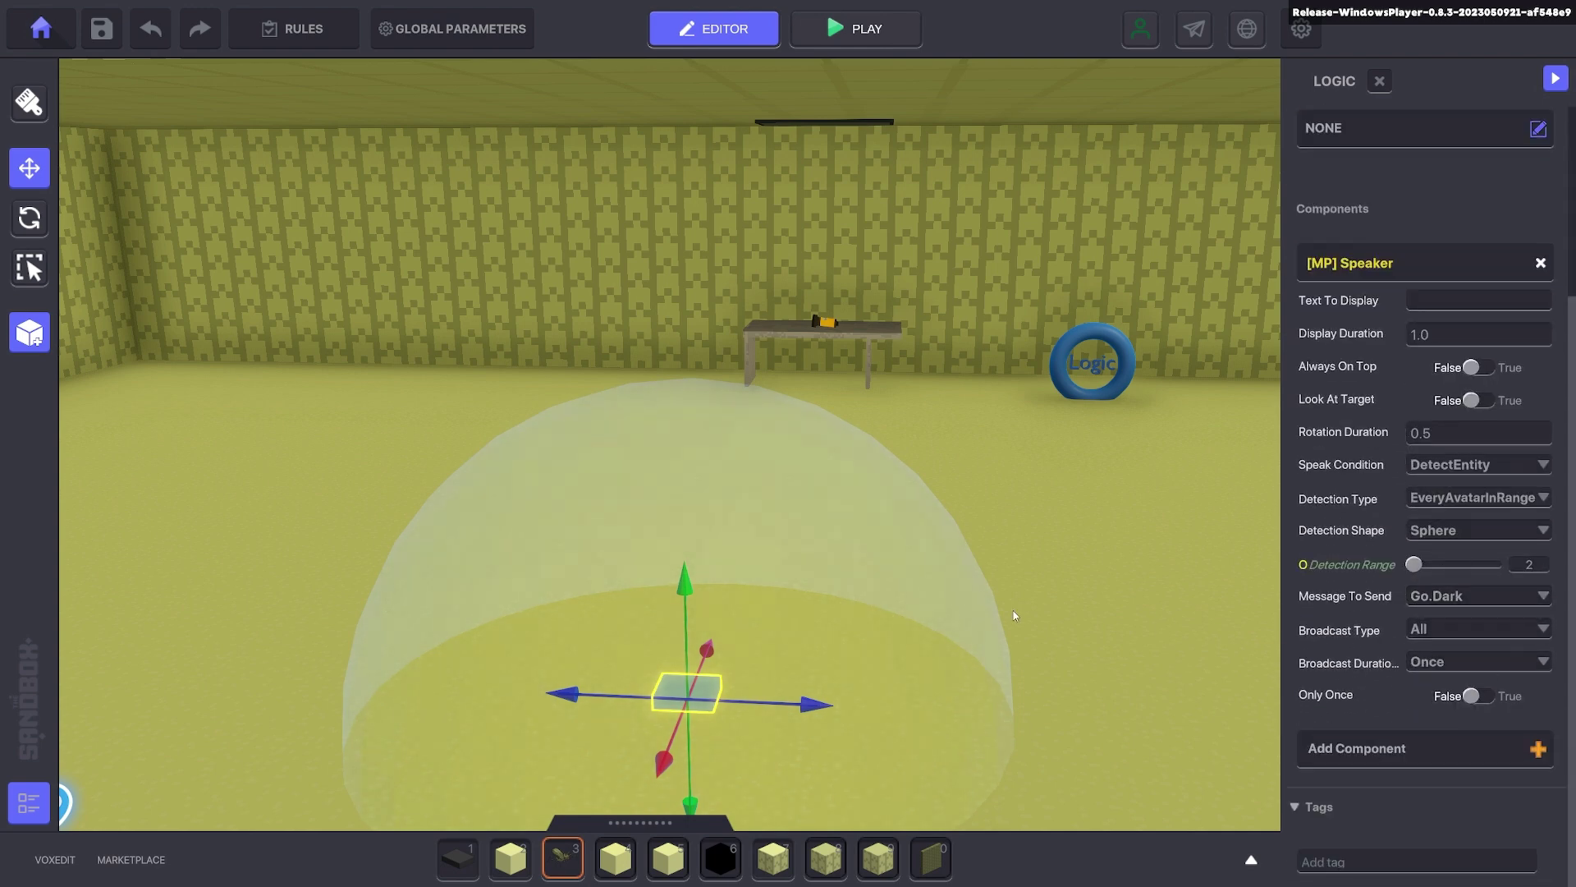
pyautogui.scroll(-3, 1019, 607)
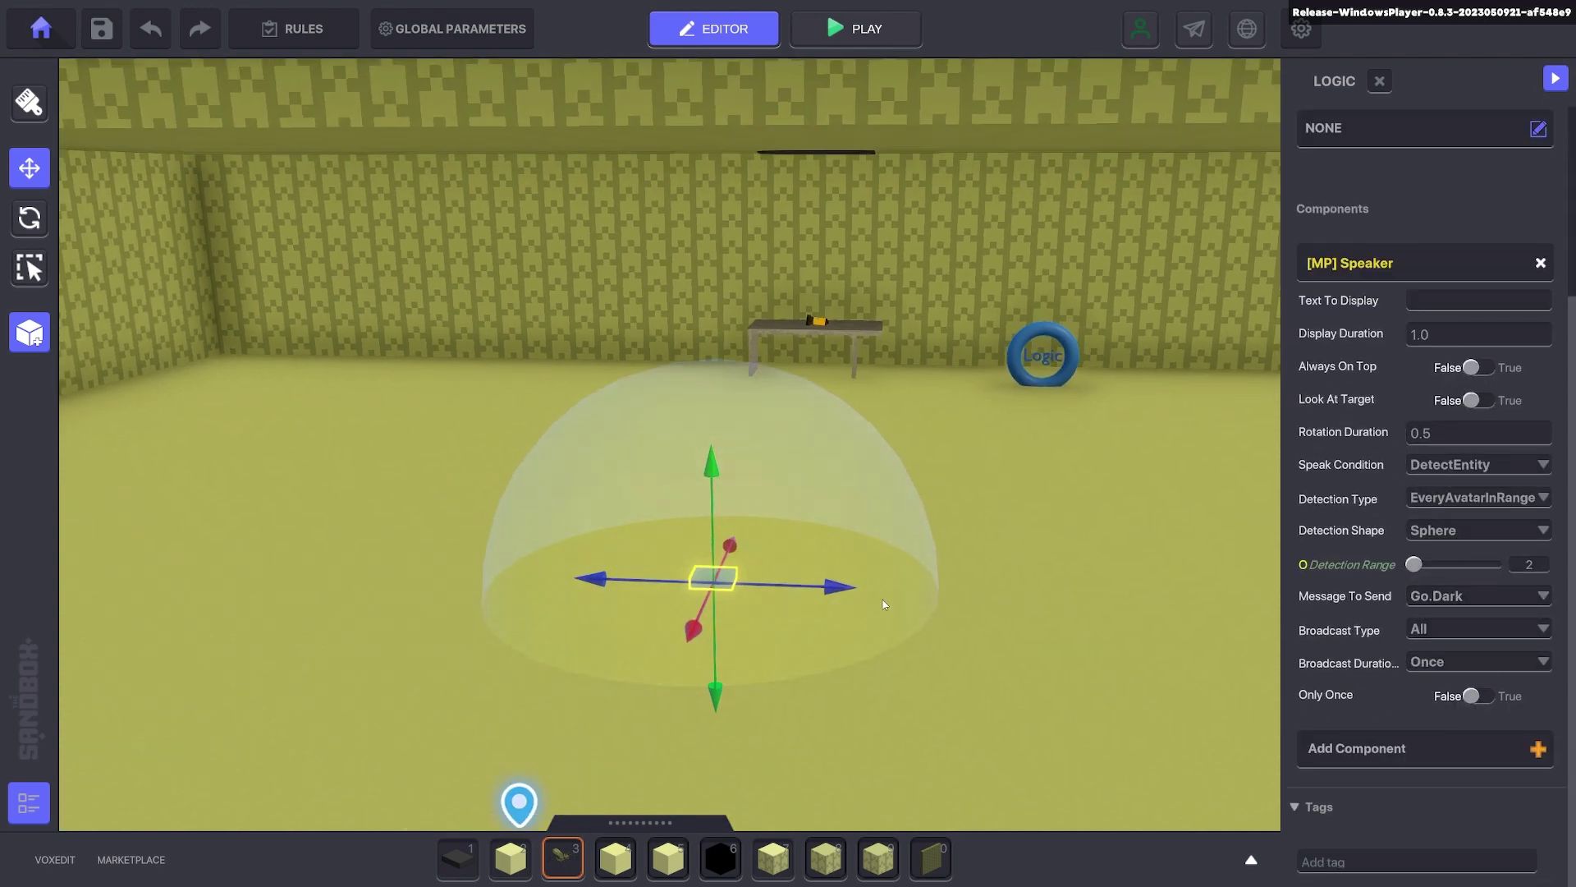
# Step: Move the Numpad Timer across the floor to just in front of the Weather Asset
pyautogui.moveTo(694, 628); pyautogui.dragTo(1010, 324)
pyautogui.scroll(3, 1003, 316)
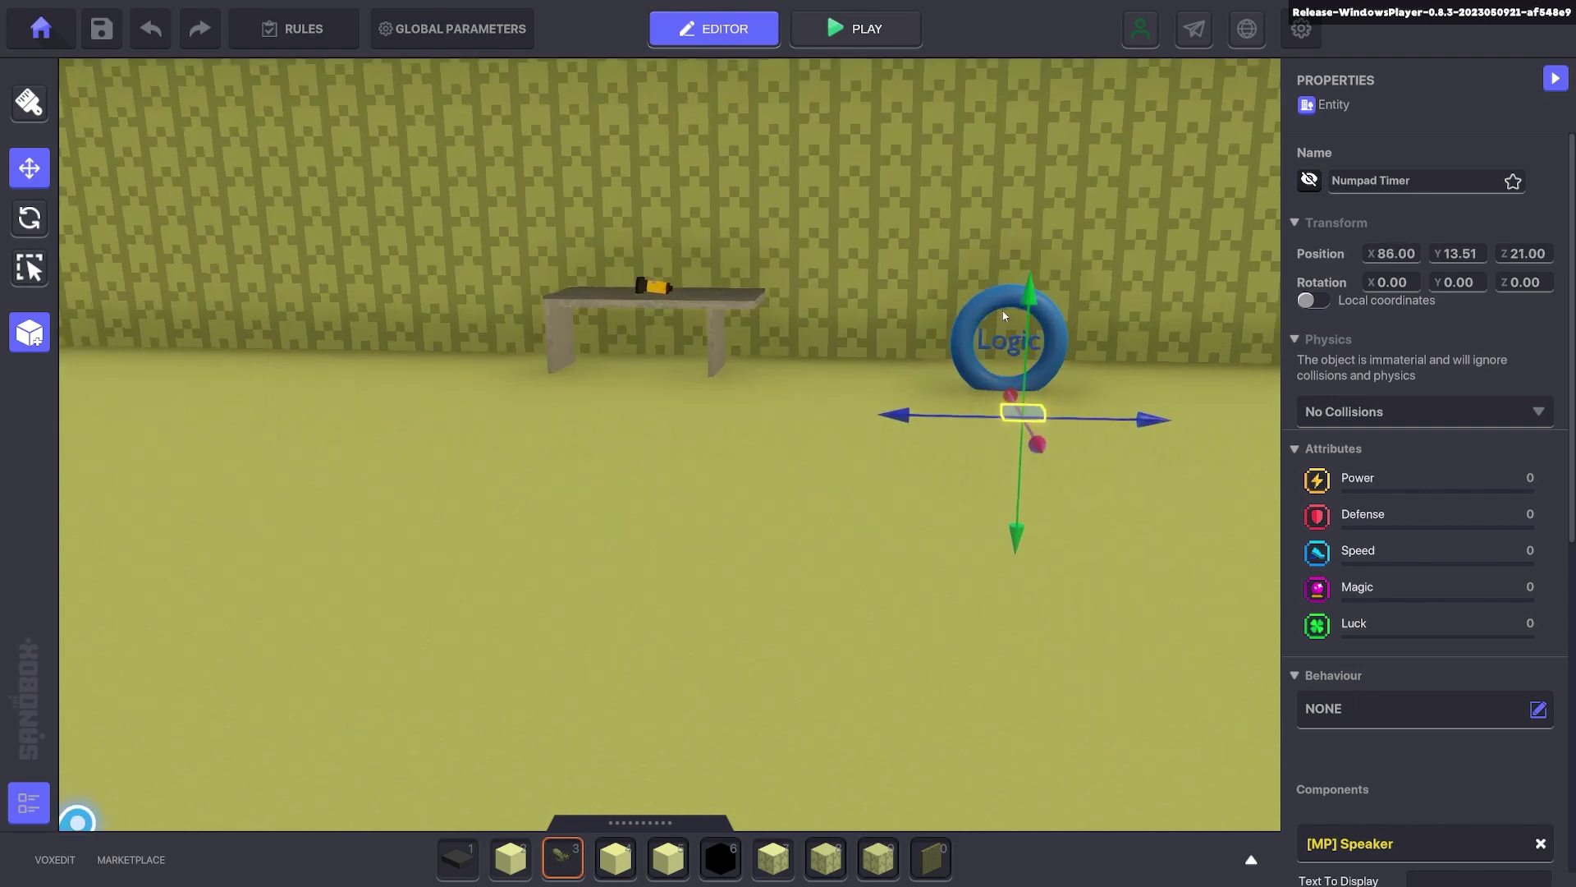
pyautogui.scroll(5, 1003, 316)
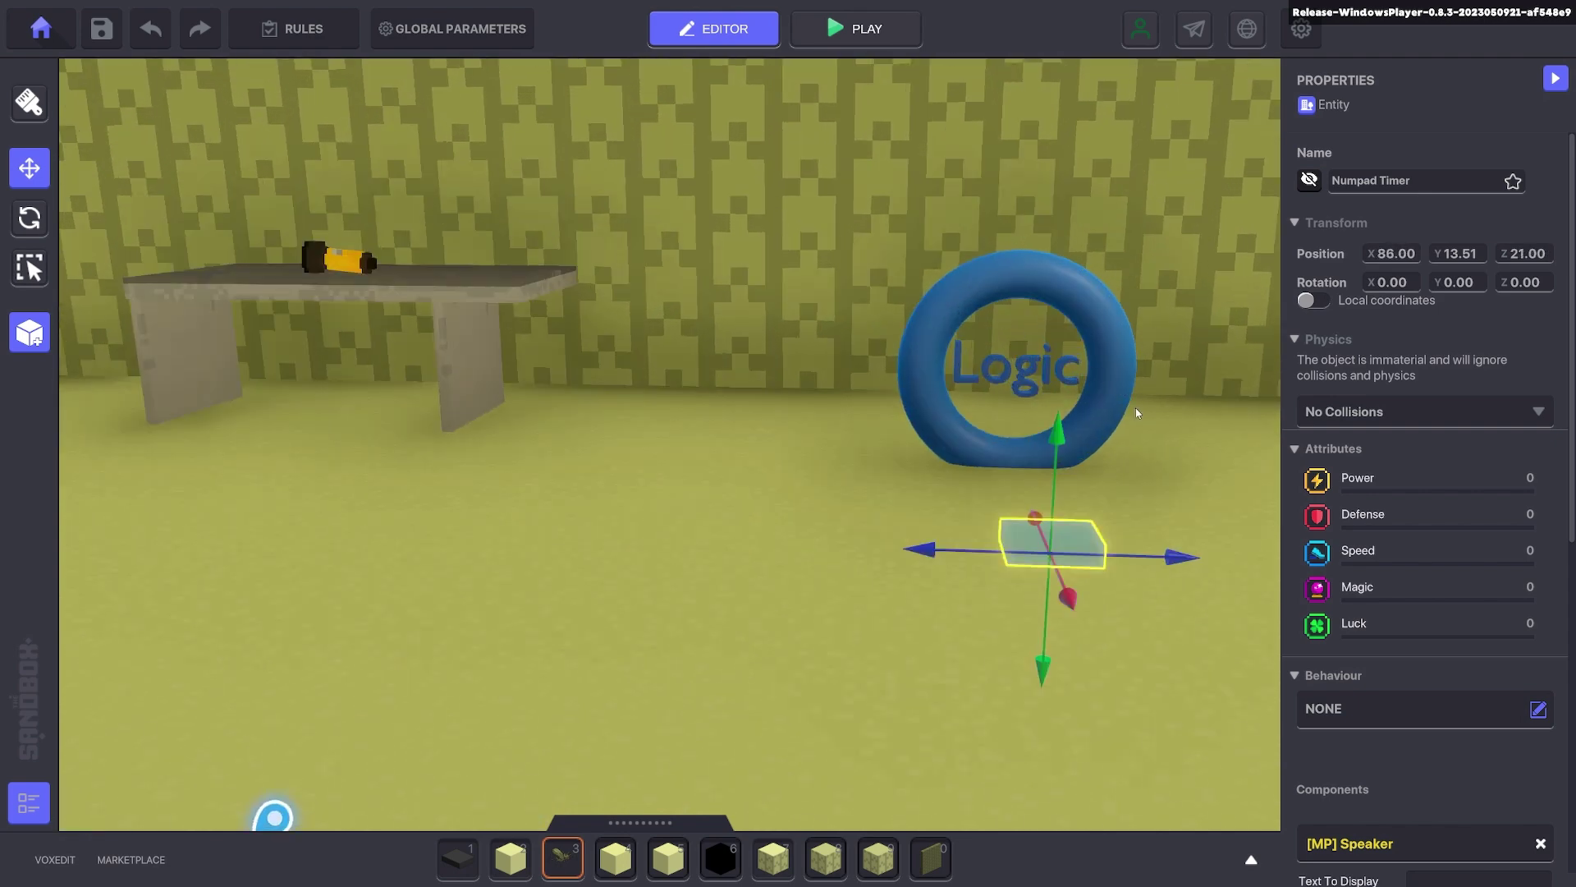
# Step: Remove the Numpad Timer's Speaker component and assign it the Message Broadcaster behaviour
pyautogui.scroll(-5, 1461, 469)
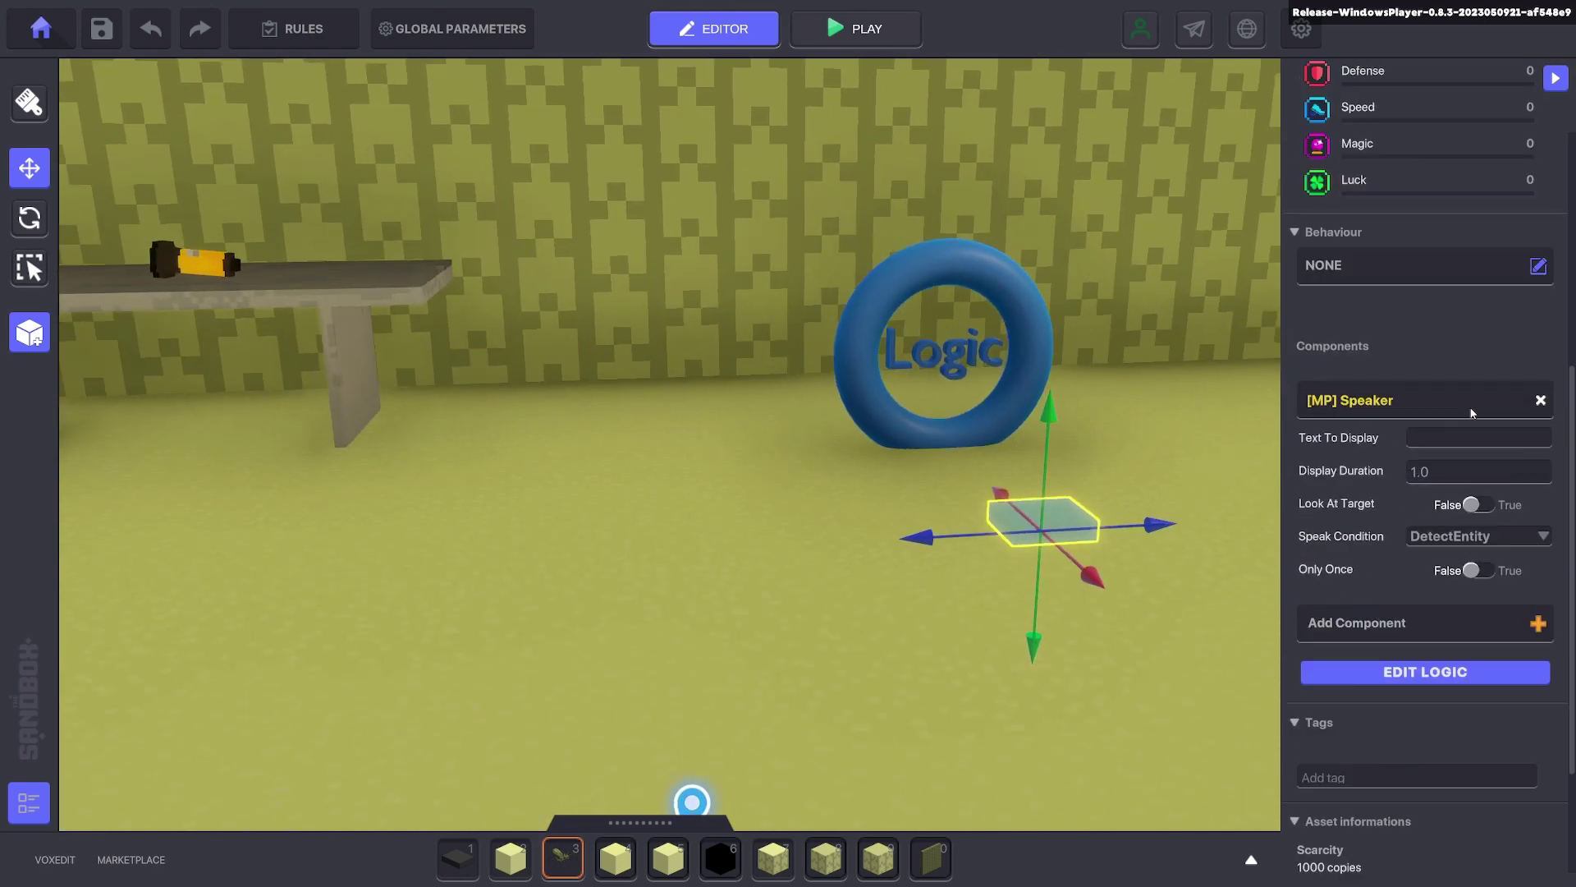
pyautogui.click(1541, 401)
pyautogui.click(1539, 289)
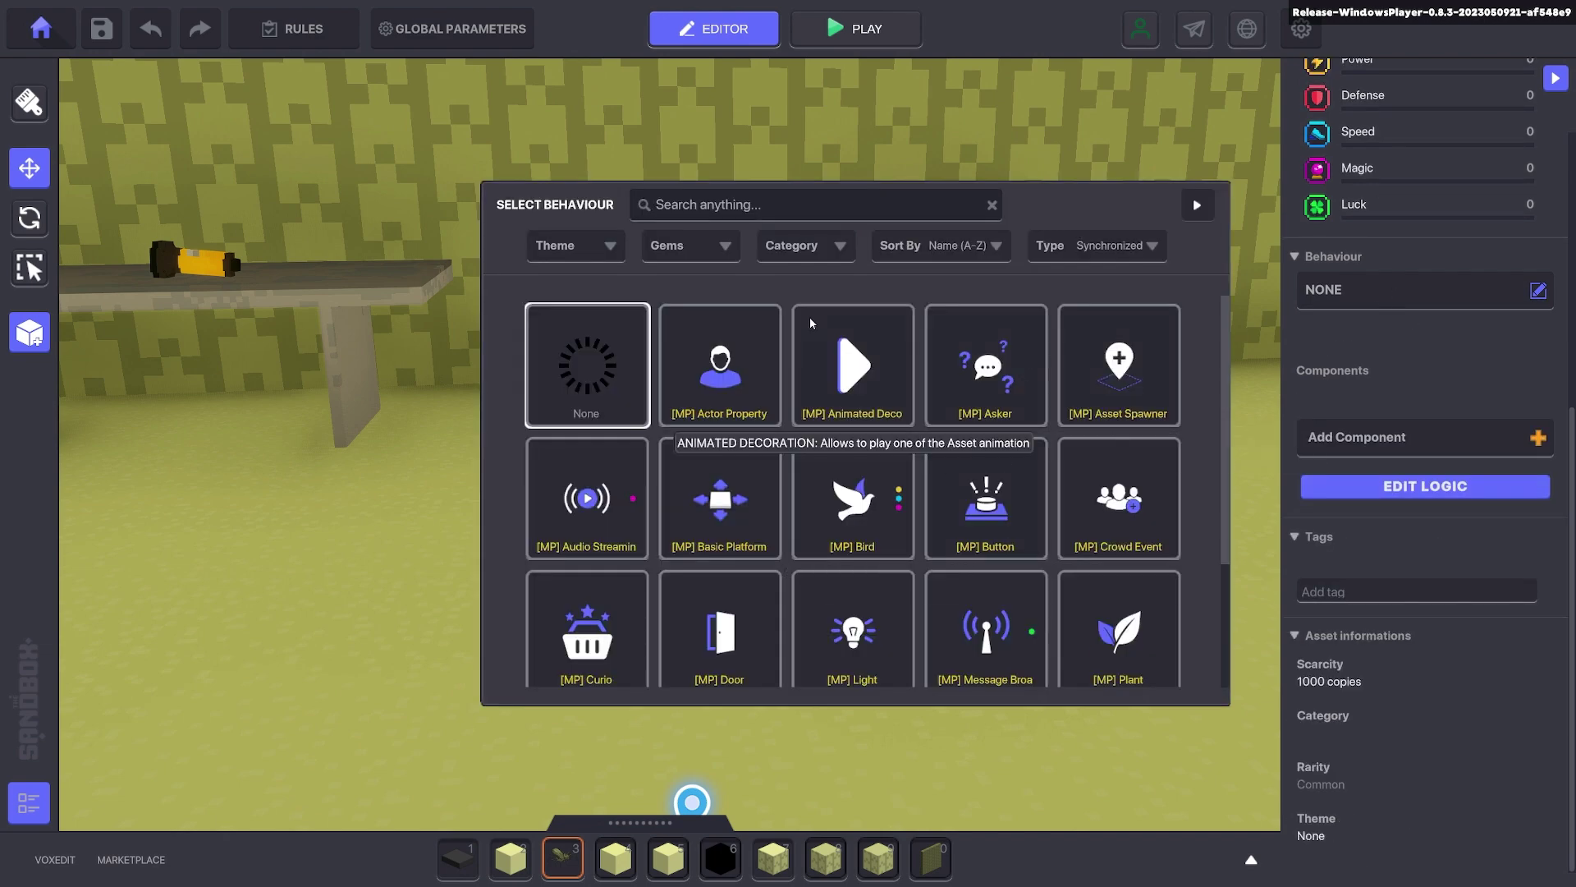
pyautogui.write('mess')
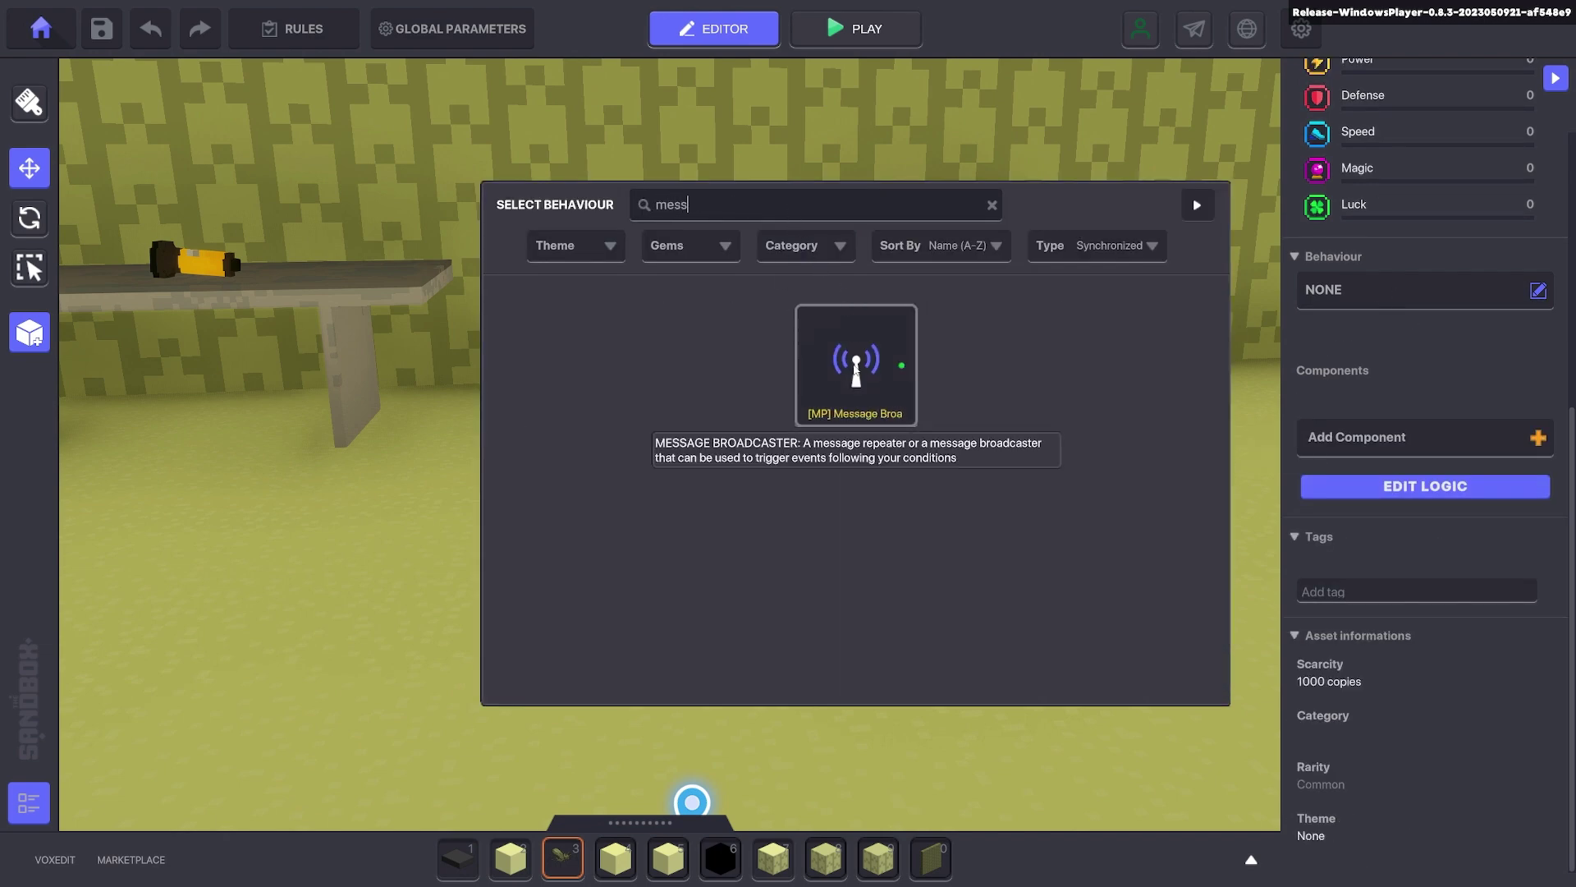
pyautogui.click(856, 369)
# Step: Set the Message Broadcaster's message to send to Go.Dark.1
pyautogui.click(1456, 337)
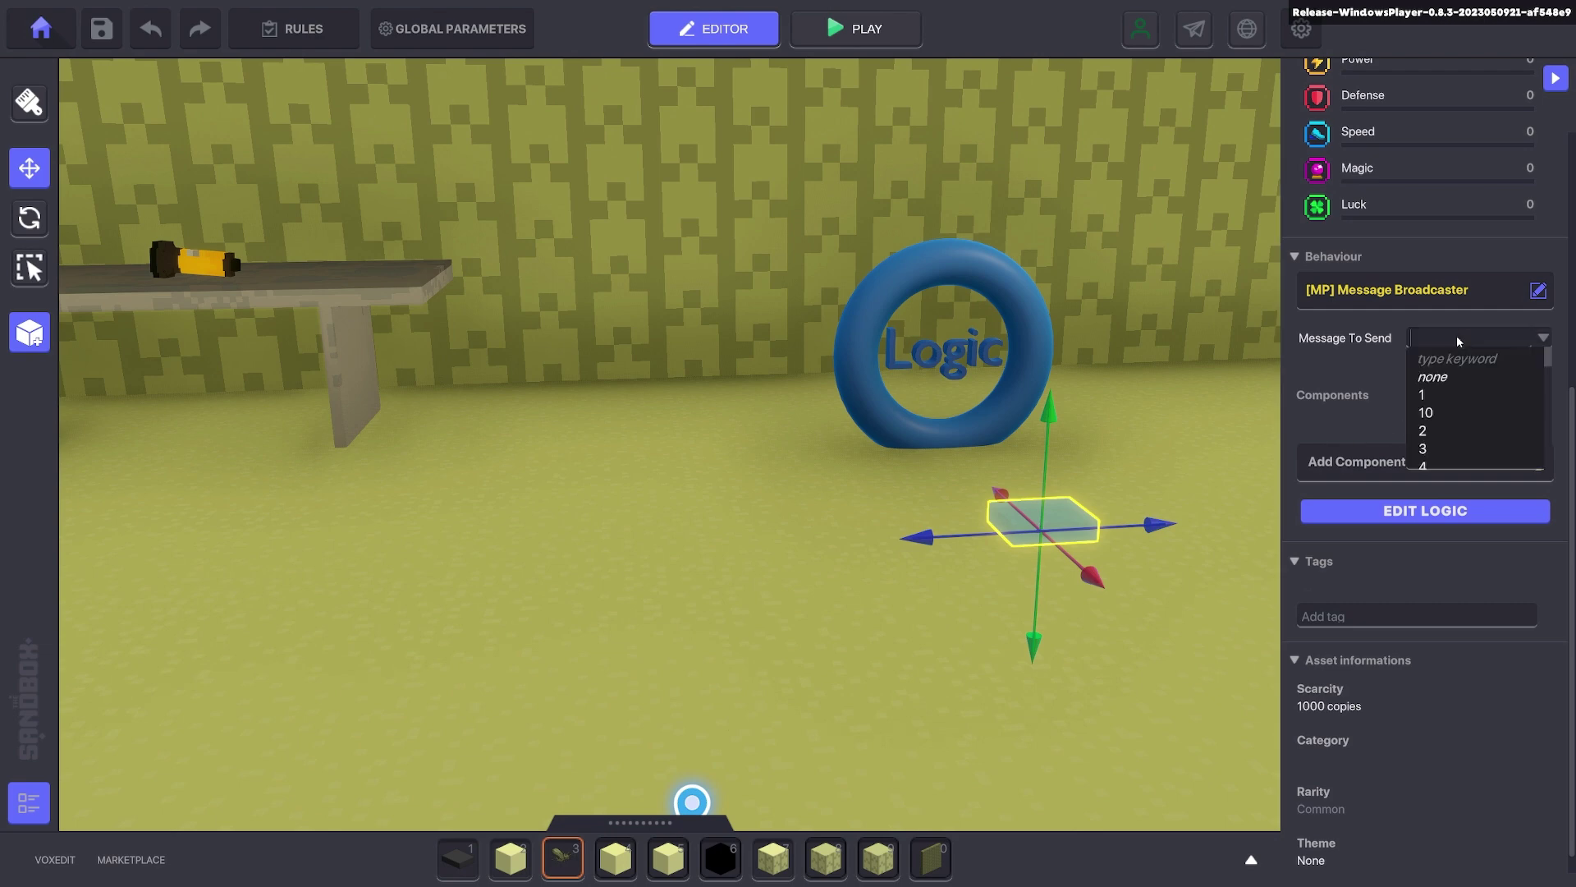
pyautogui.write('Go.da')
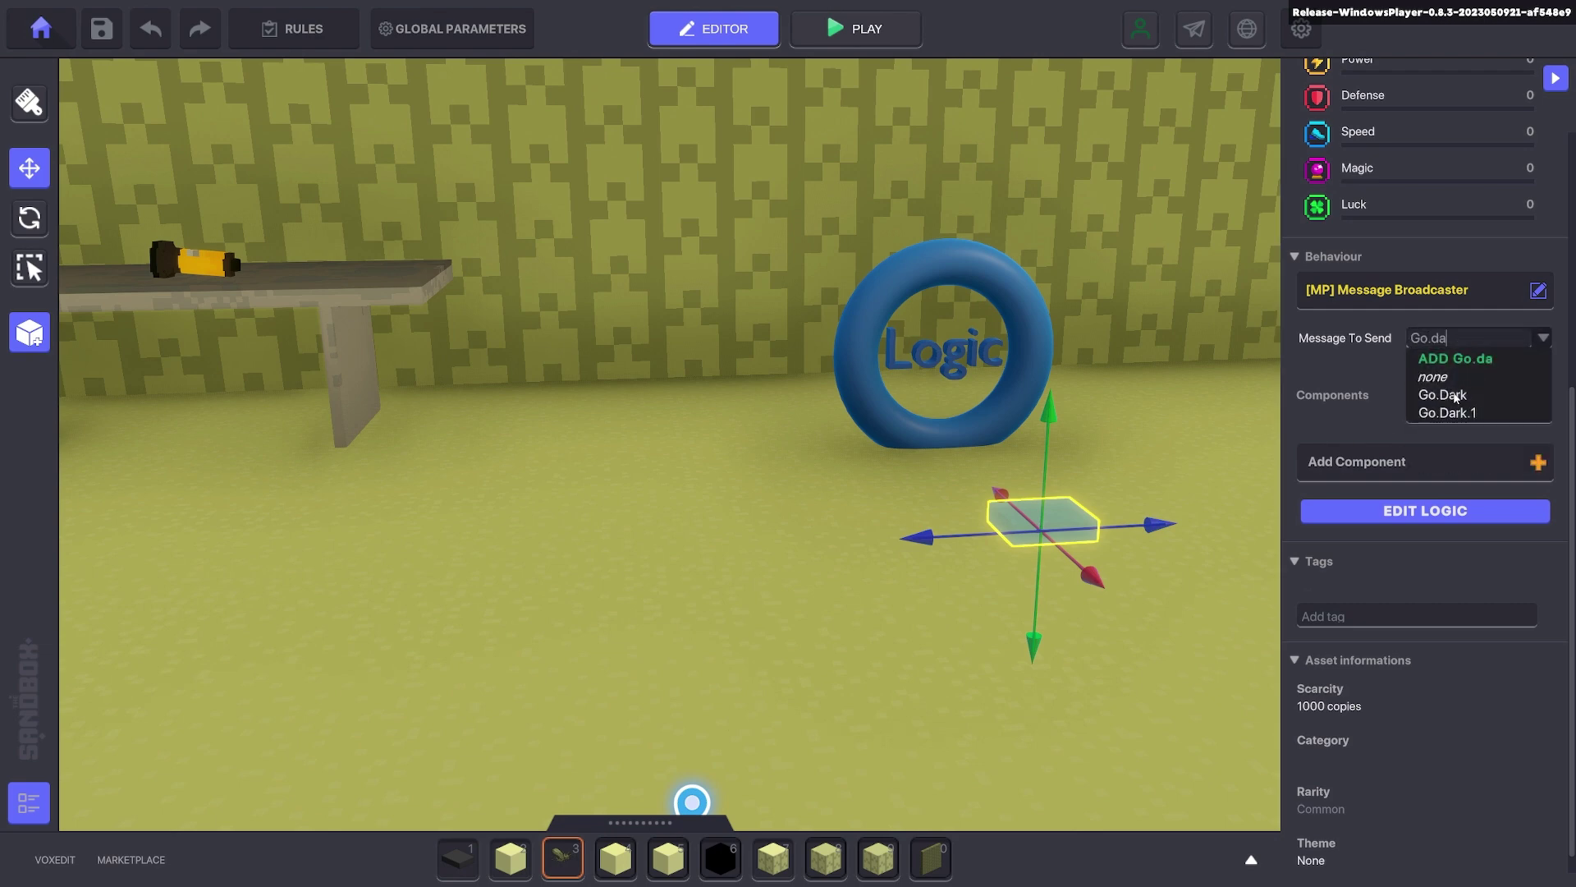
pyautogui.click(1443, 413)
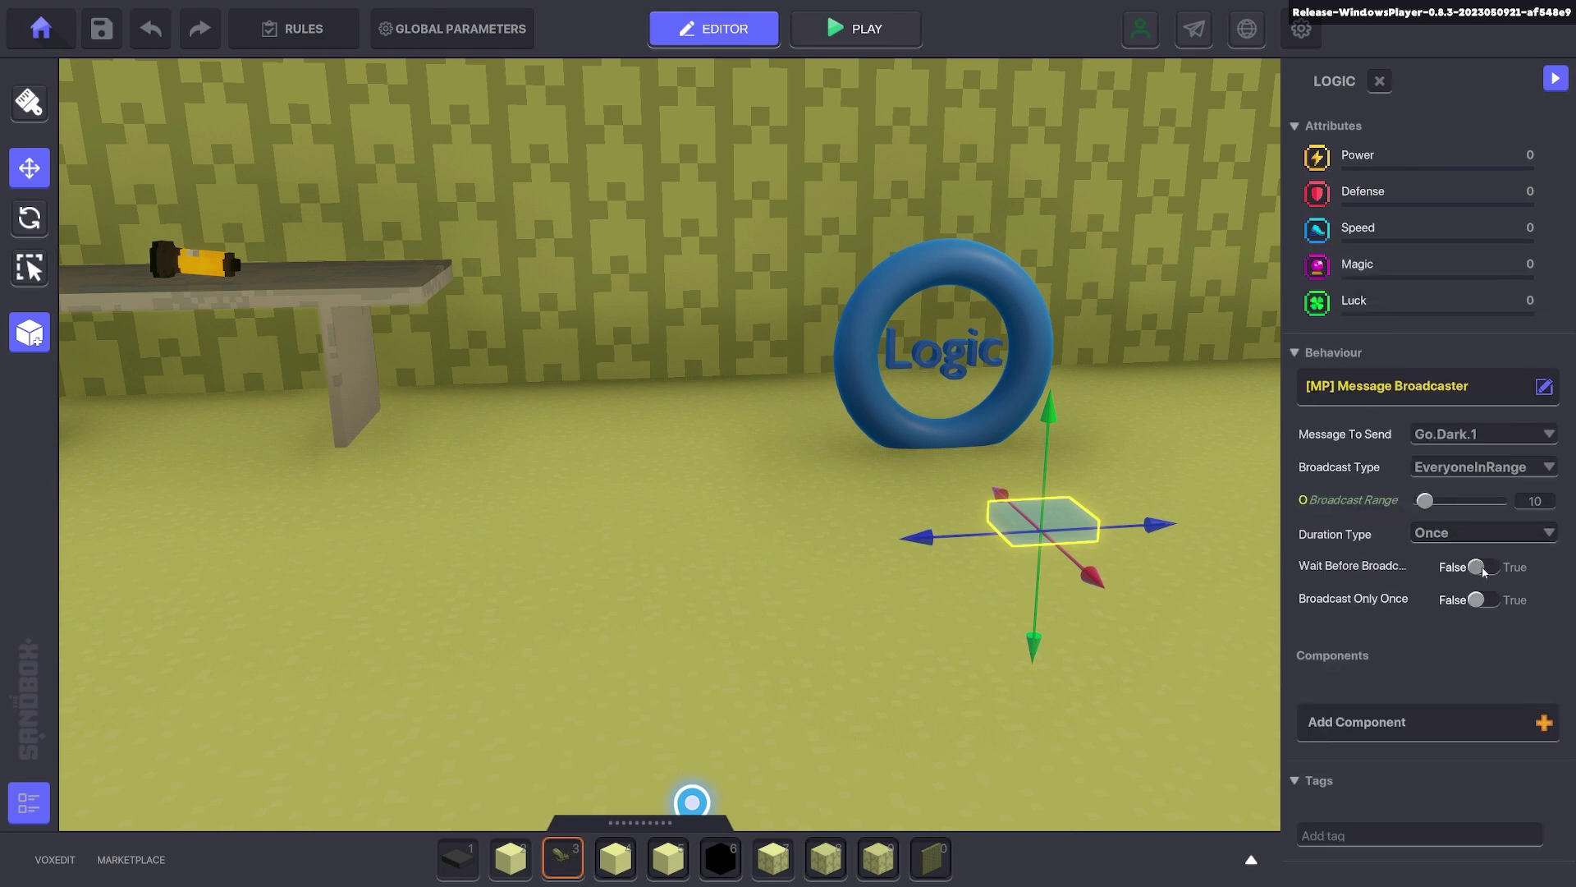
# Step: Make the Message Broadcaster wait for the Go.Dark message before broadcasting and set its broadcast range to 3
pyautogui.click(1482, 567)
pyautogui.click(1449, 600)
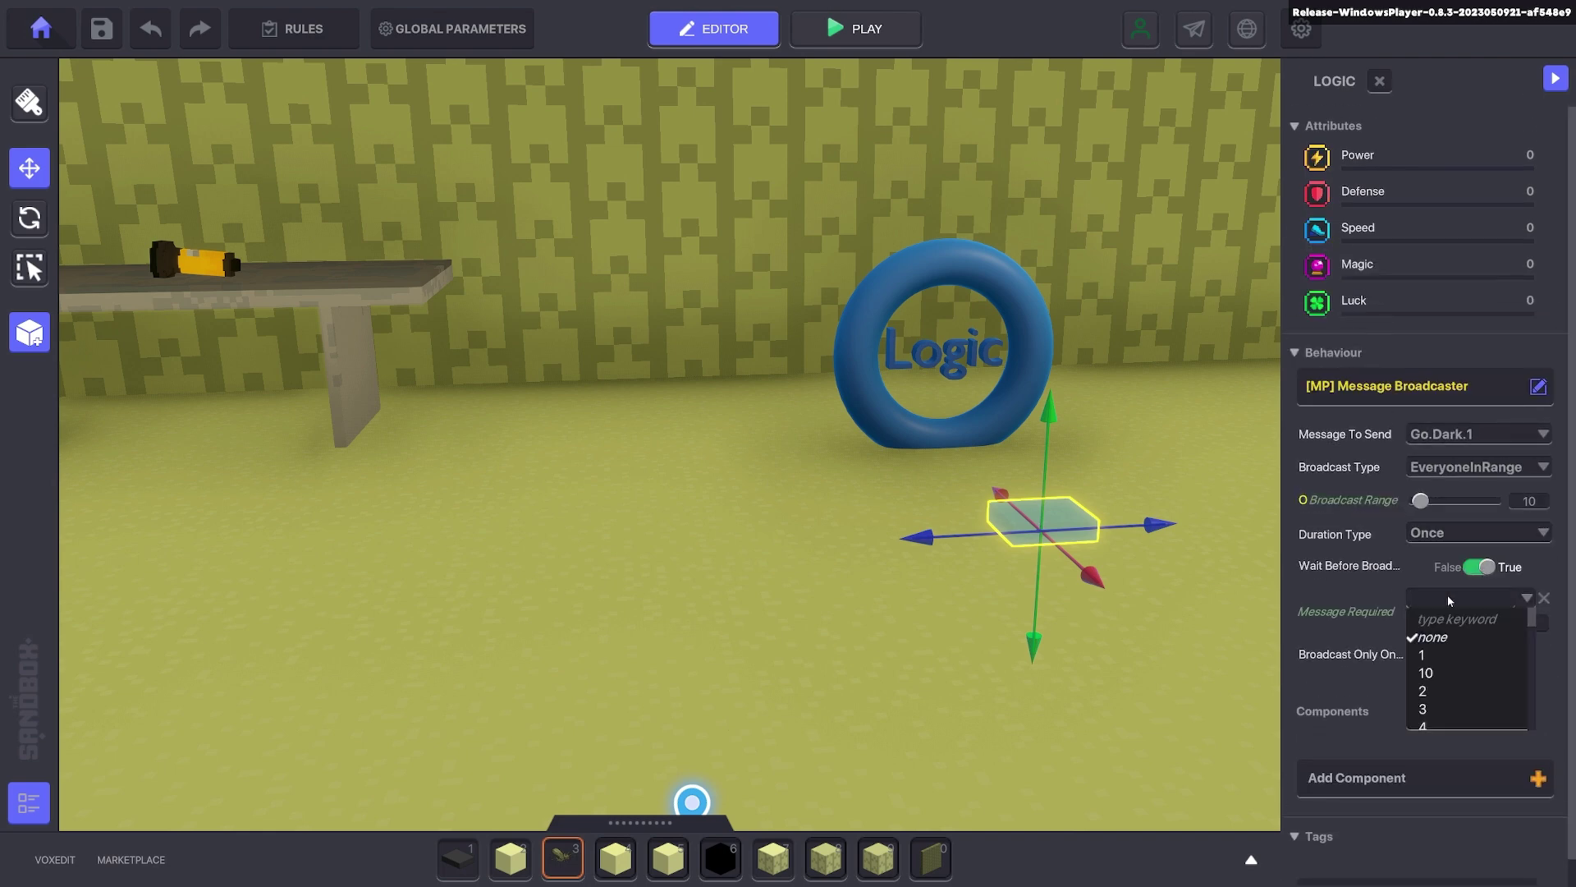
pyautogui.write('Go.DA')
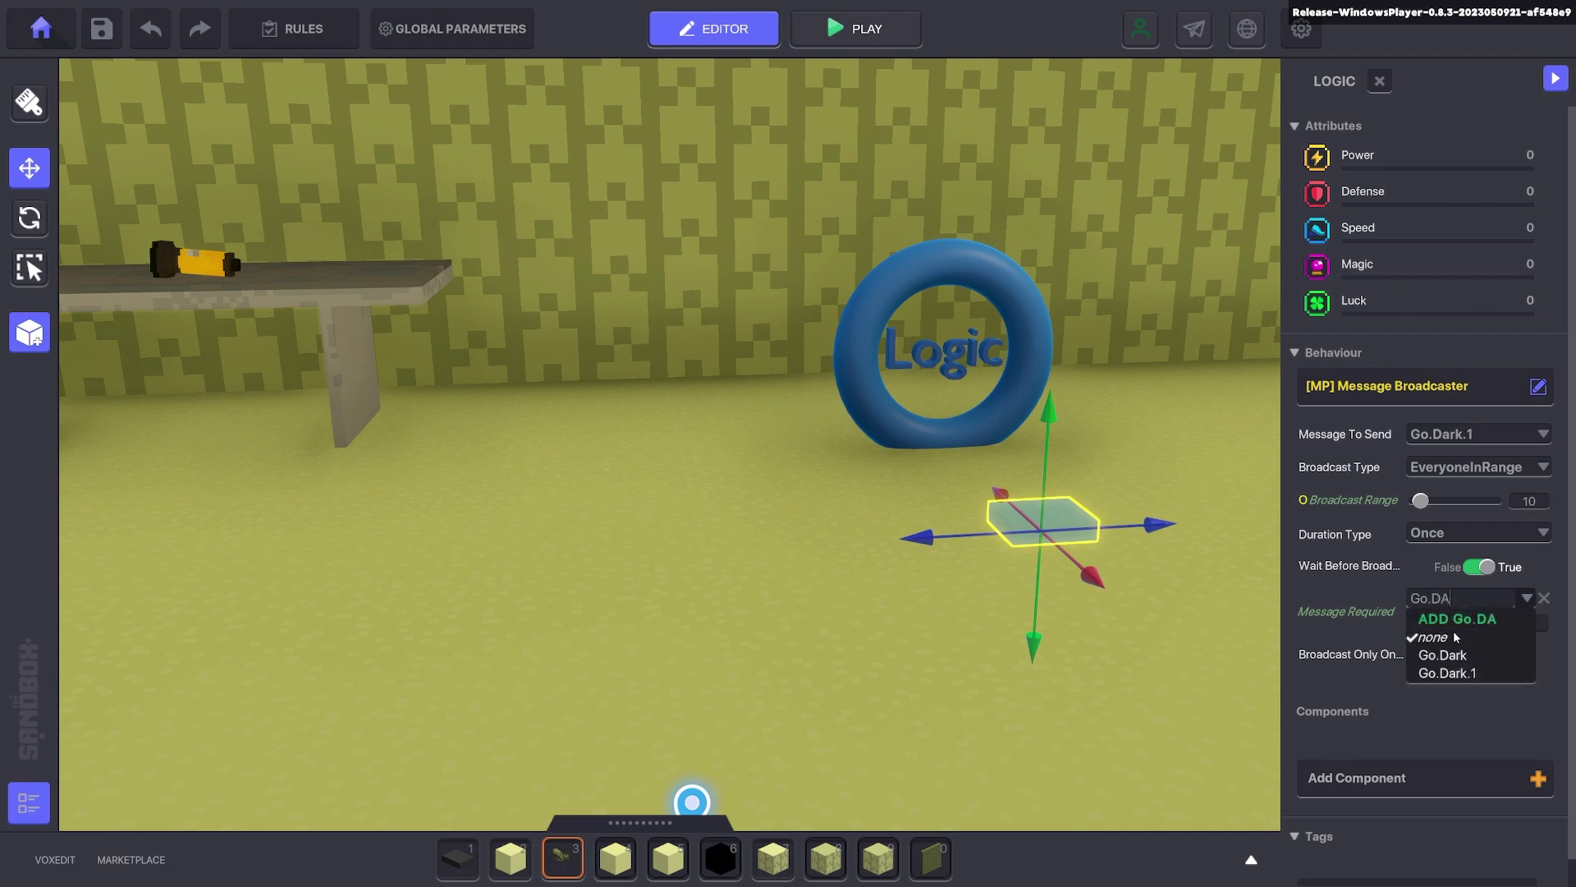
pyautogui.click(1443, 655)
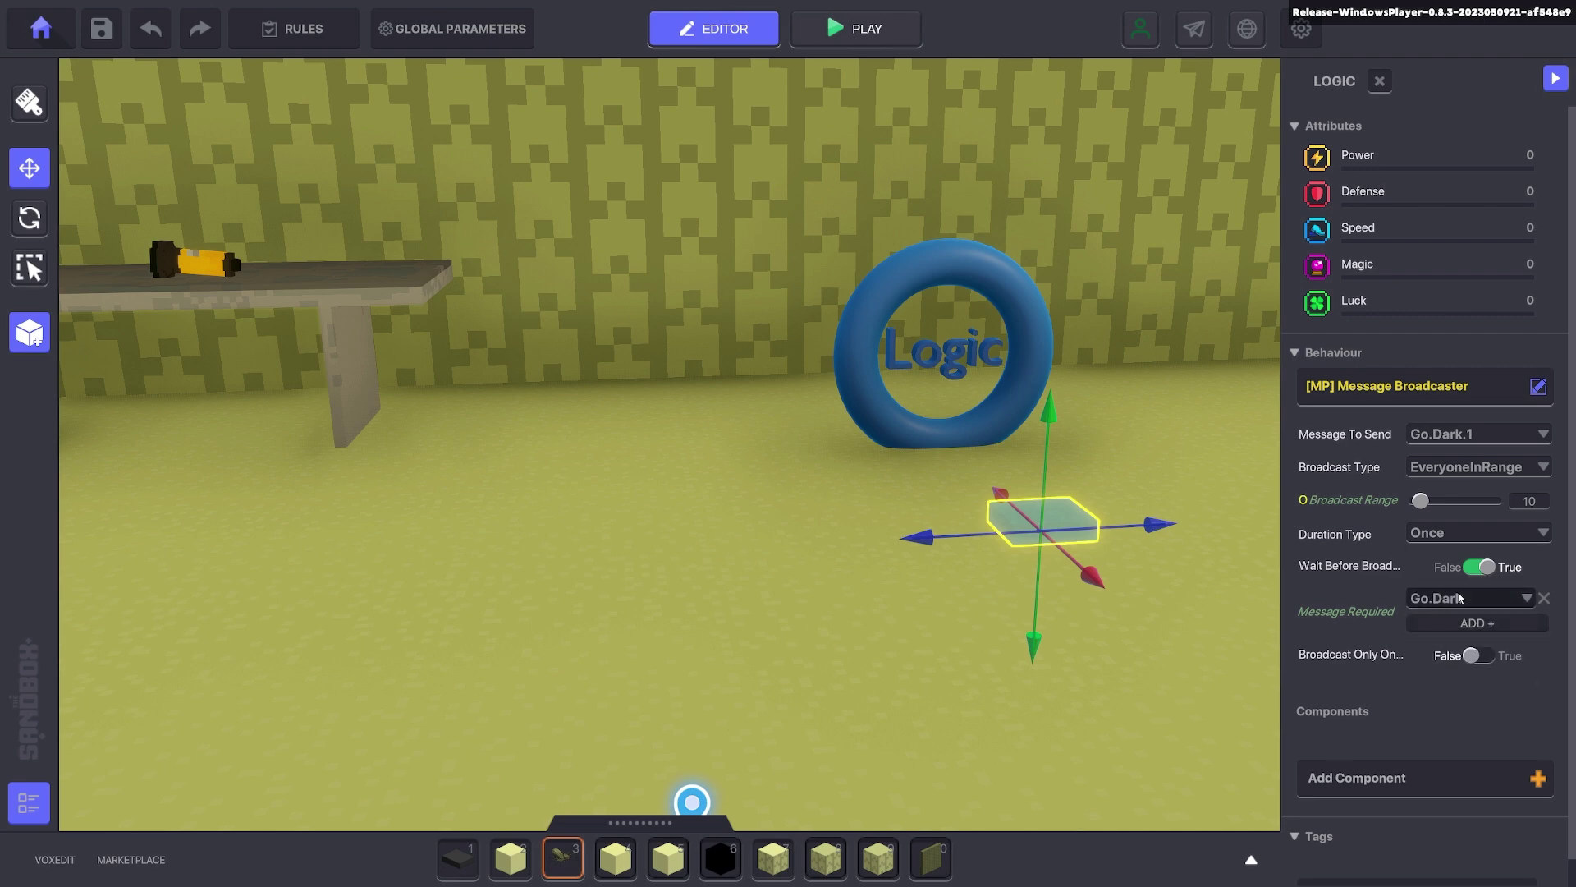
pyautogui.moveTo(1423, 501); pyautogui.dragTo(1417, 502)
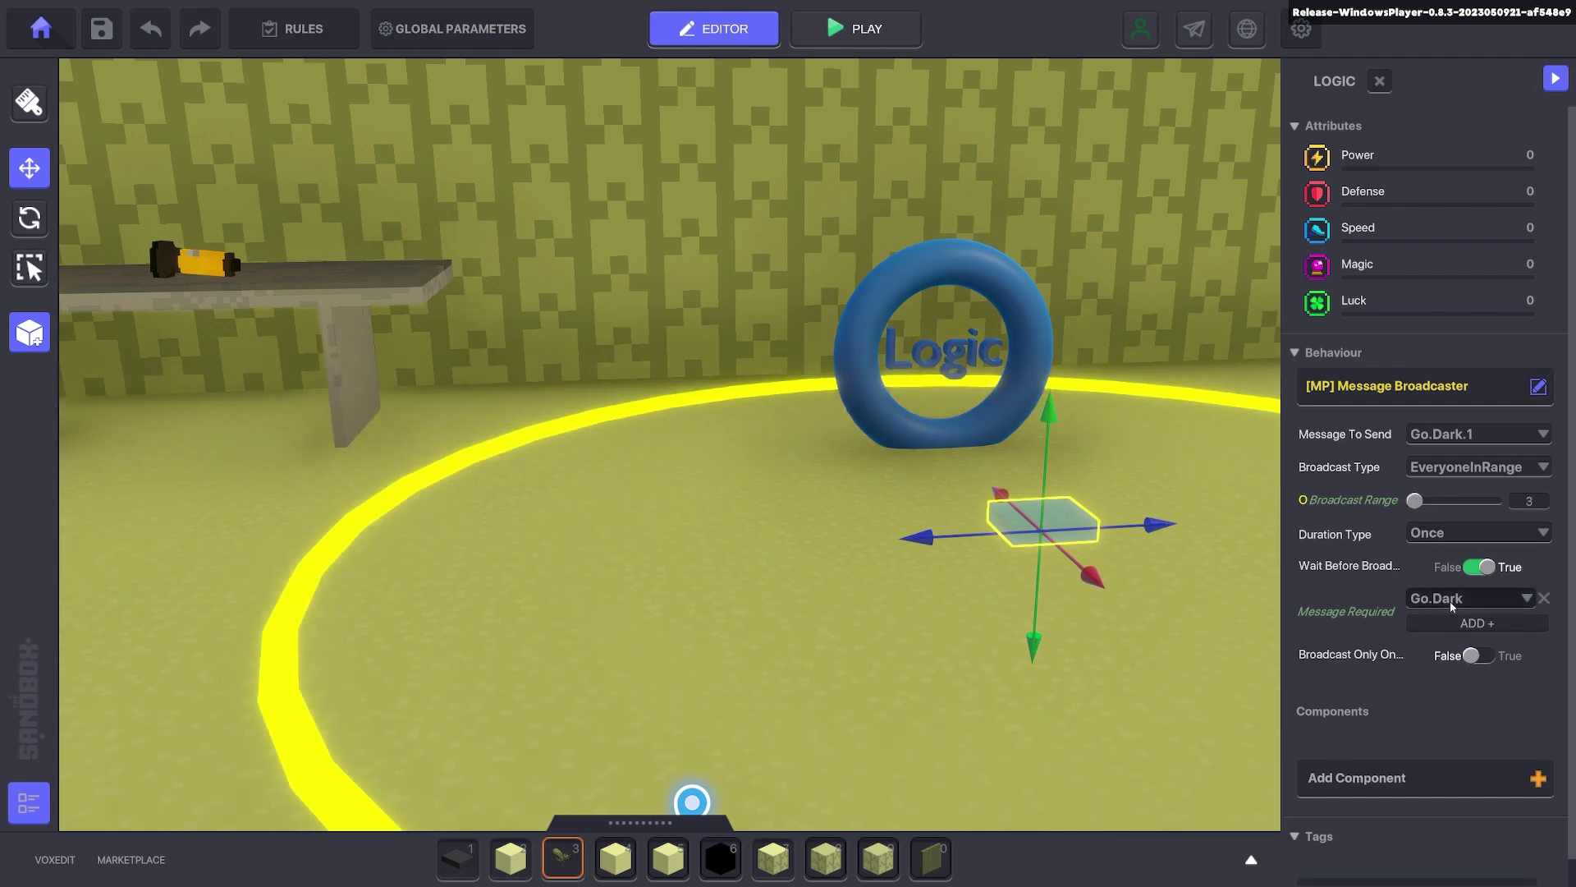
# Step: Set the Message Broadcaster's message to send to WeatherFade with a time of 2
pyautogui.click(1449, 439)
pyautogui.write('Wea')
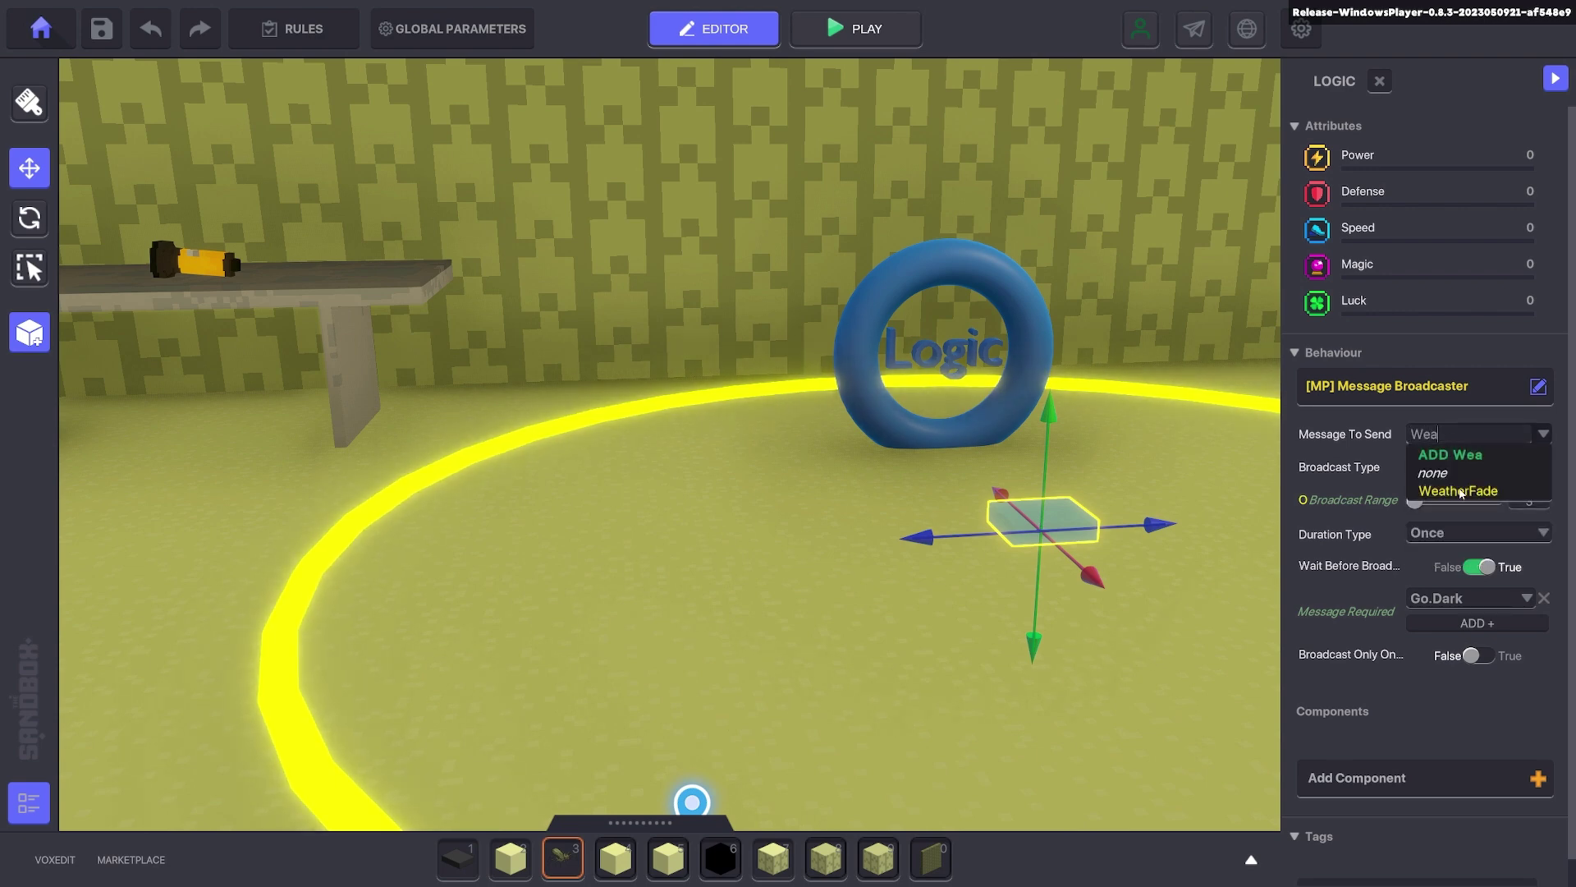
pyautogui.click(1459, 491)
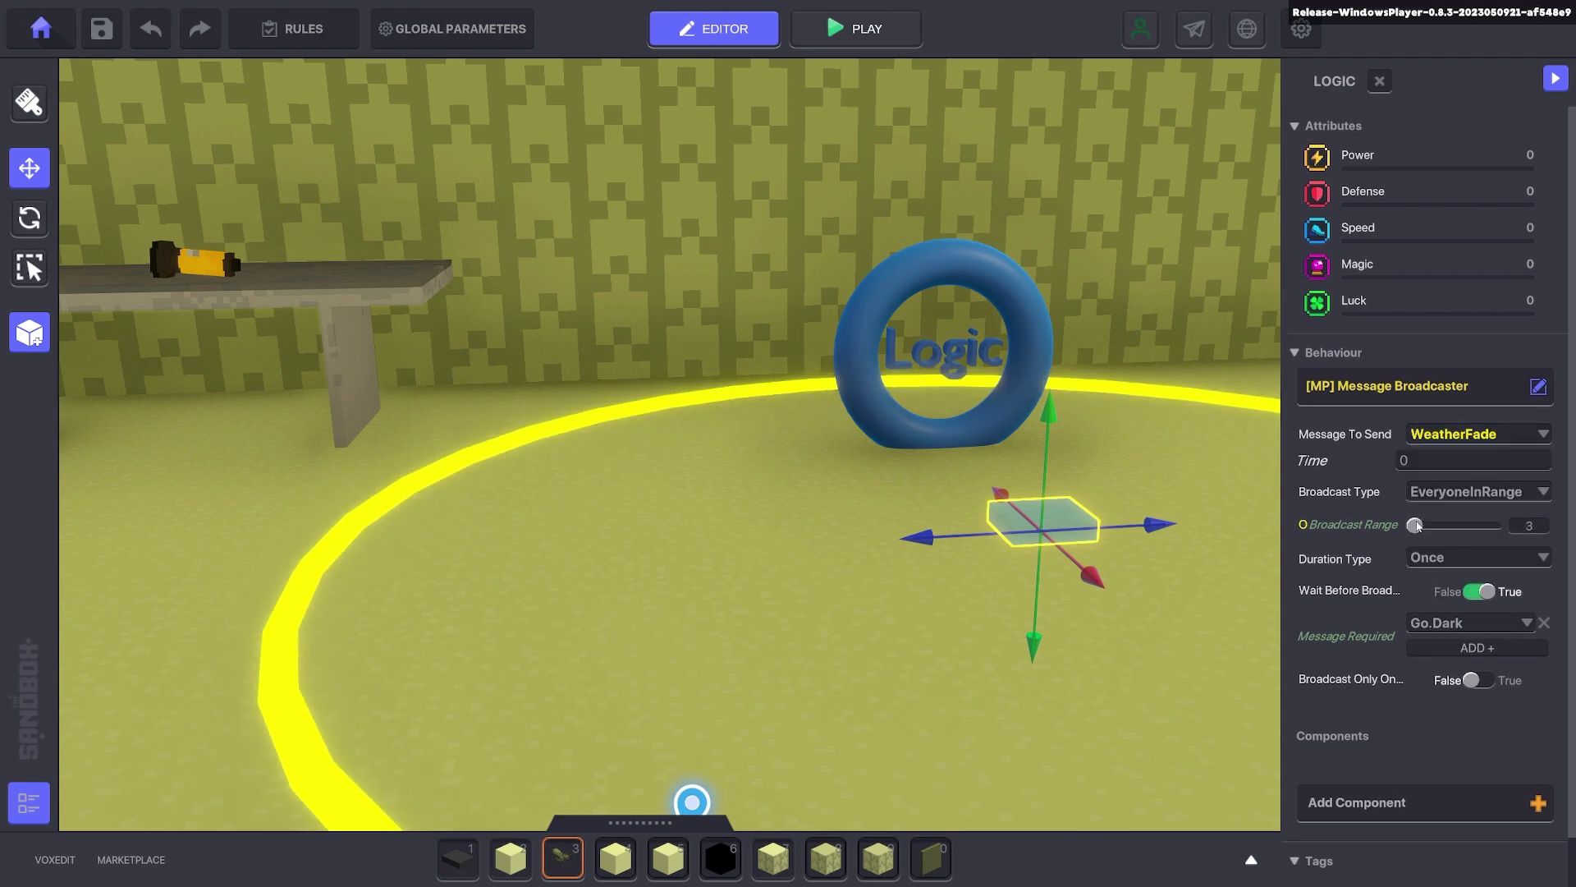
pyautogui.click(1425, 461)
pyautogui.write('2')
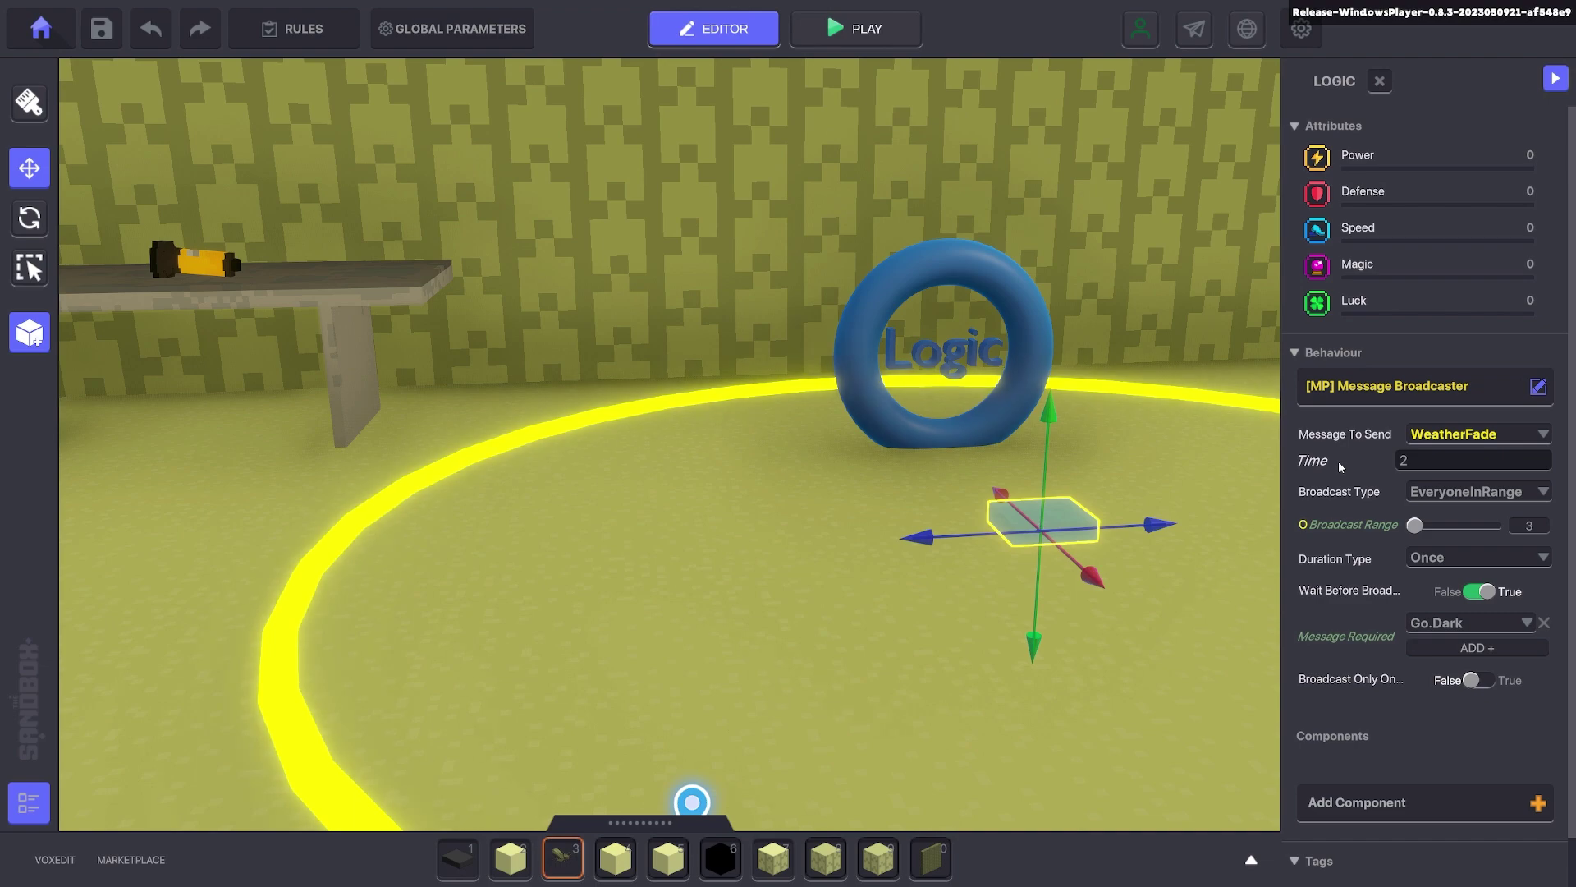
pyautogui.click(1205, 491)
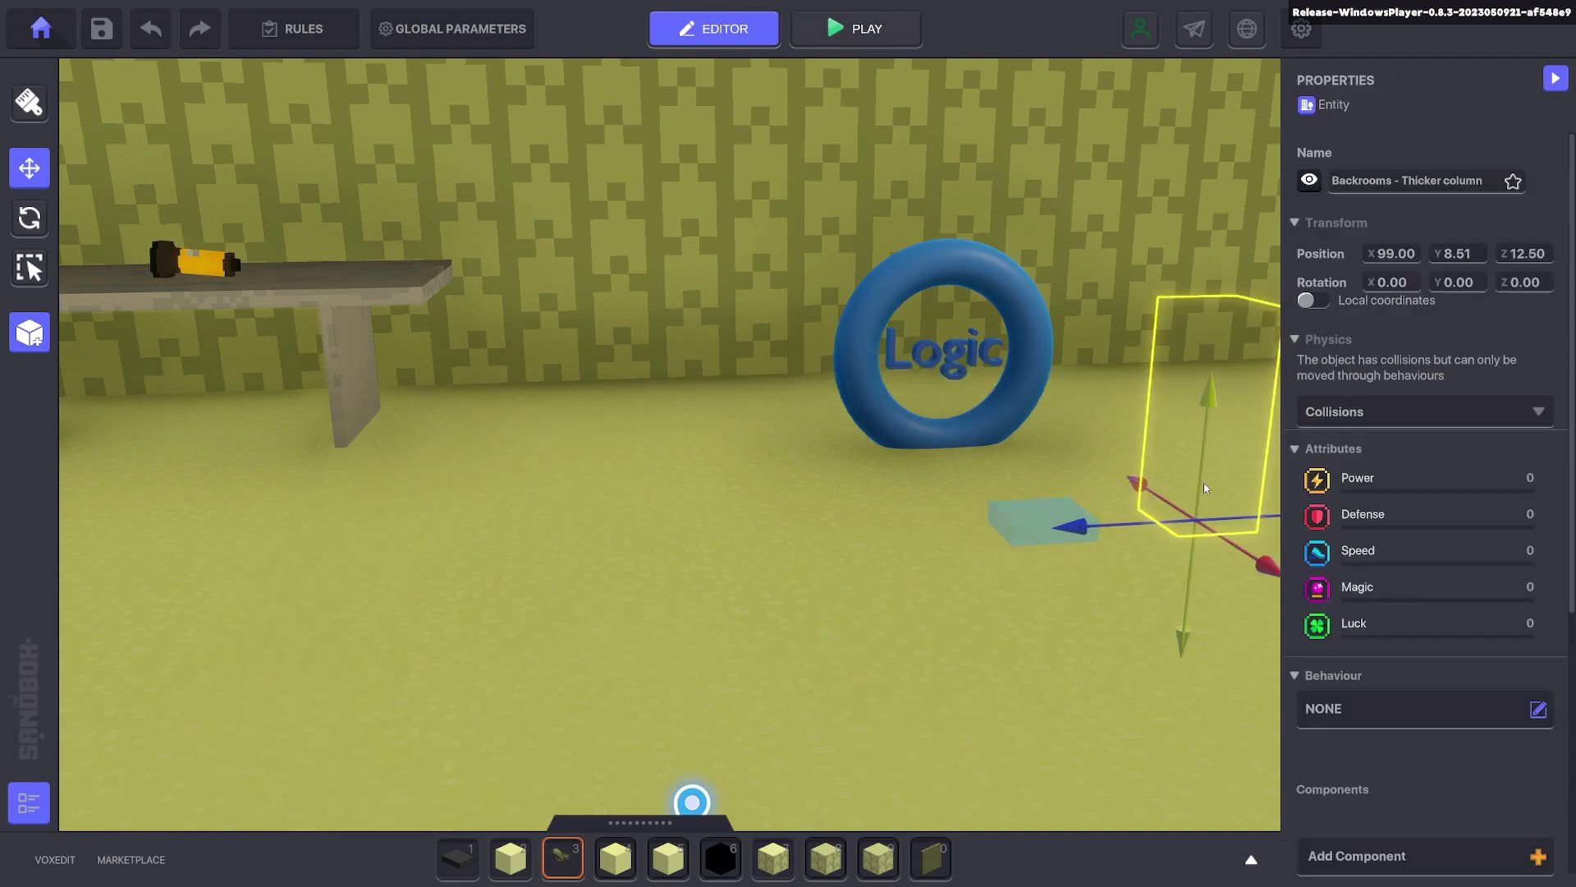
# Step: Set the Weather Asset's Weather Switcher to switch on the WeatherFade message
pyautogui.hotkey('ctrl', 'p')
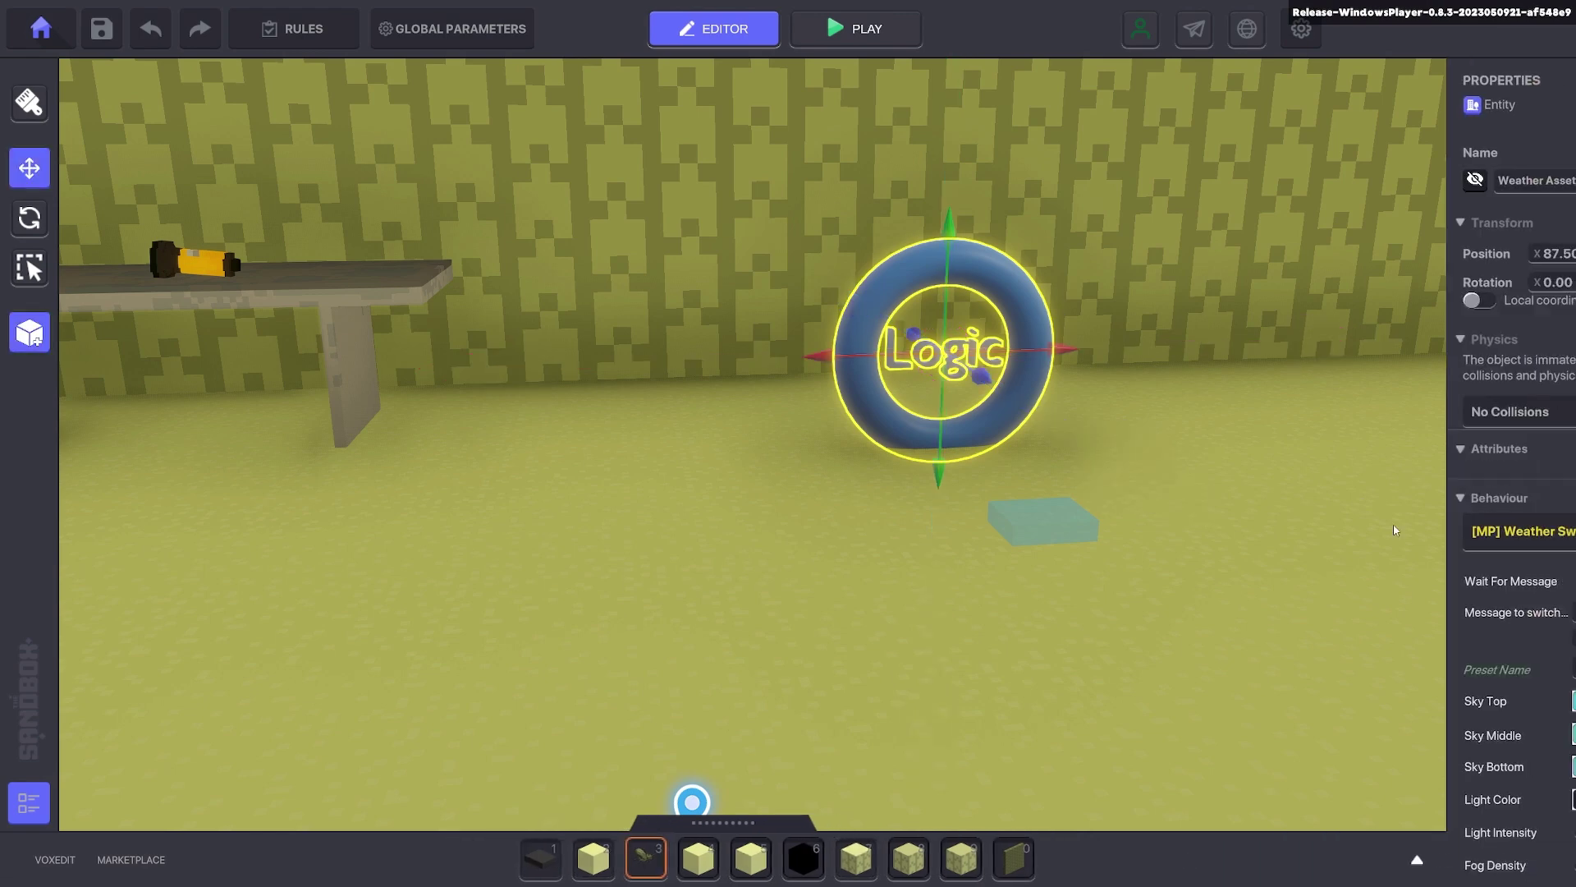
pyautogui.scroll(-2, 1450, 470)
pyautogui.click(1447, 467)
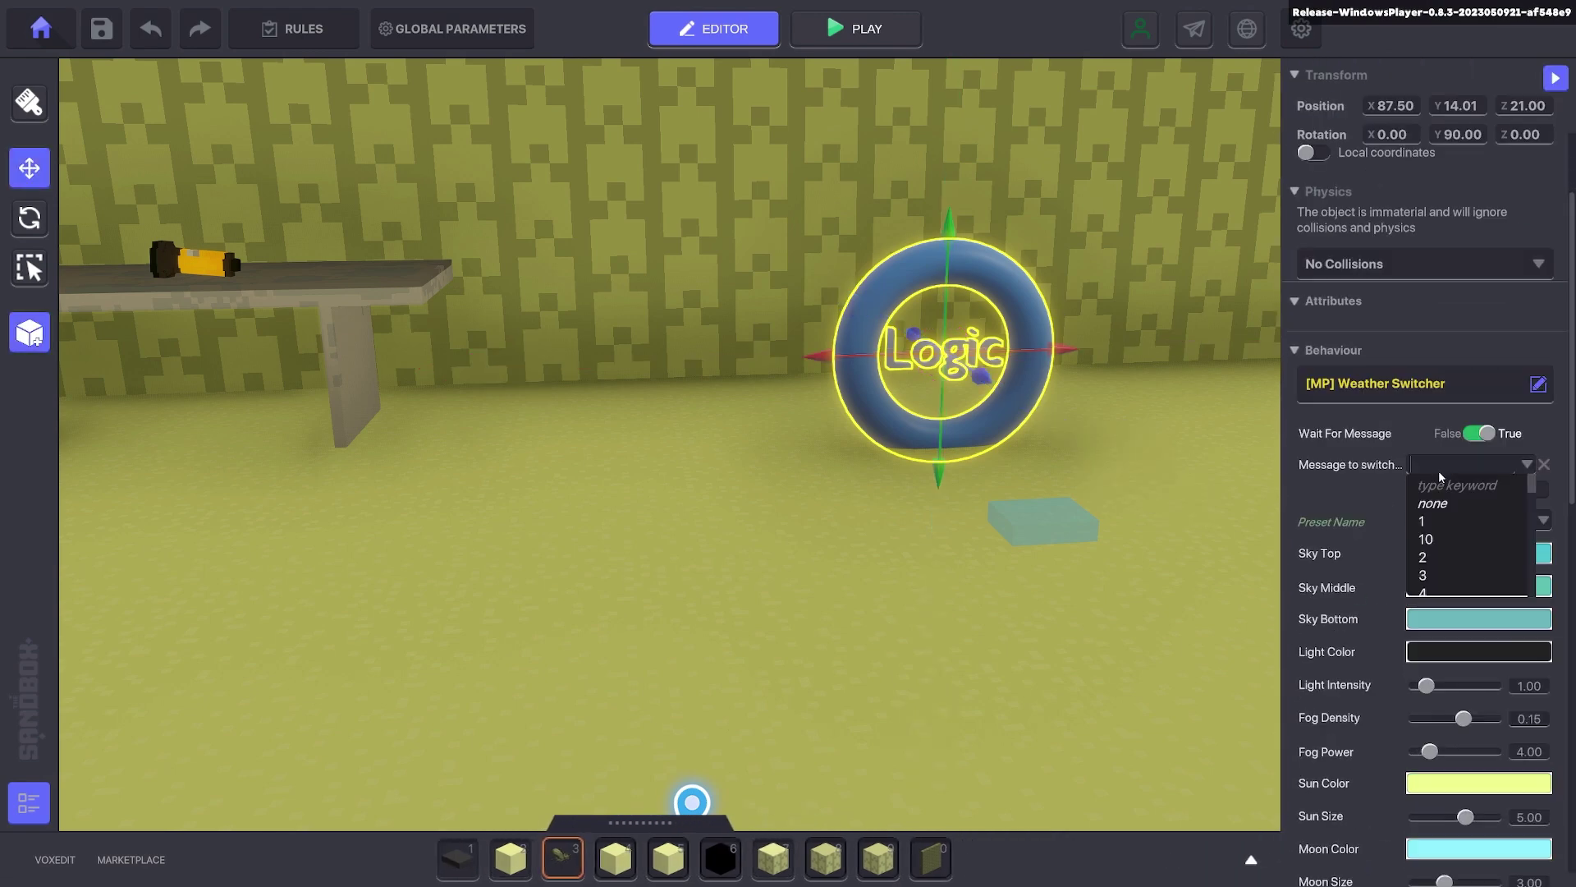
pyautogui.write('we')
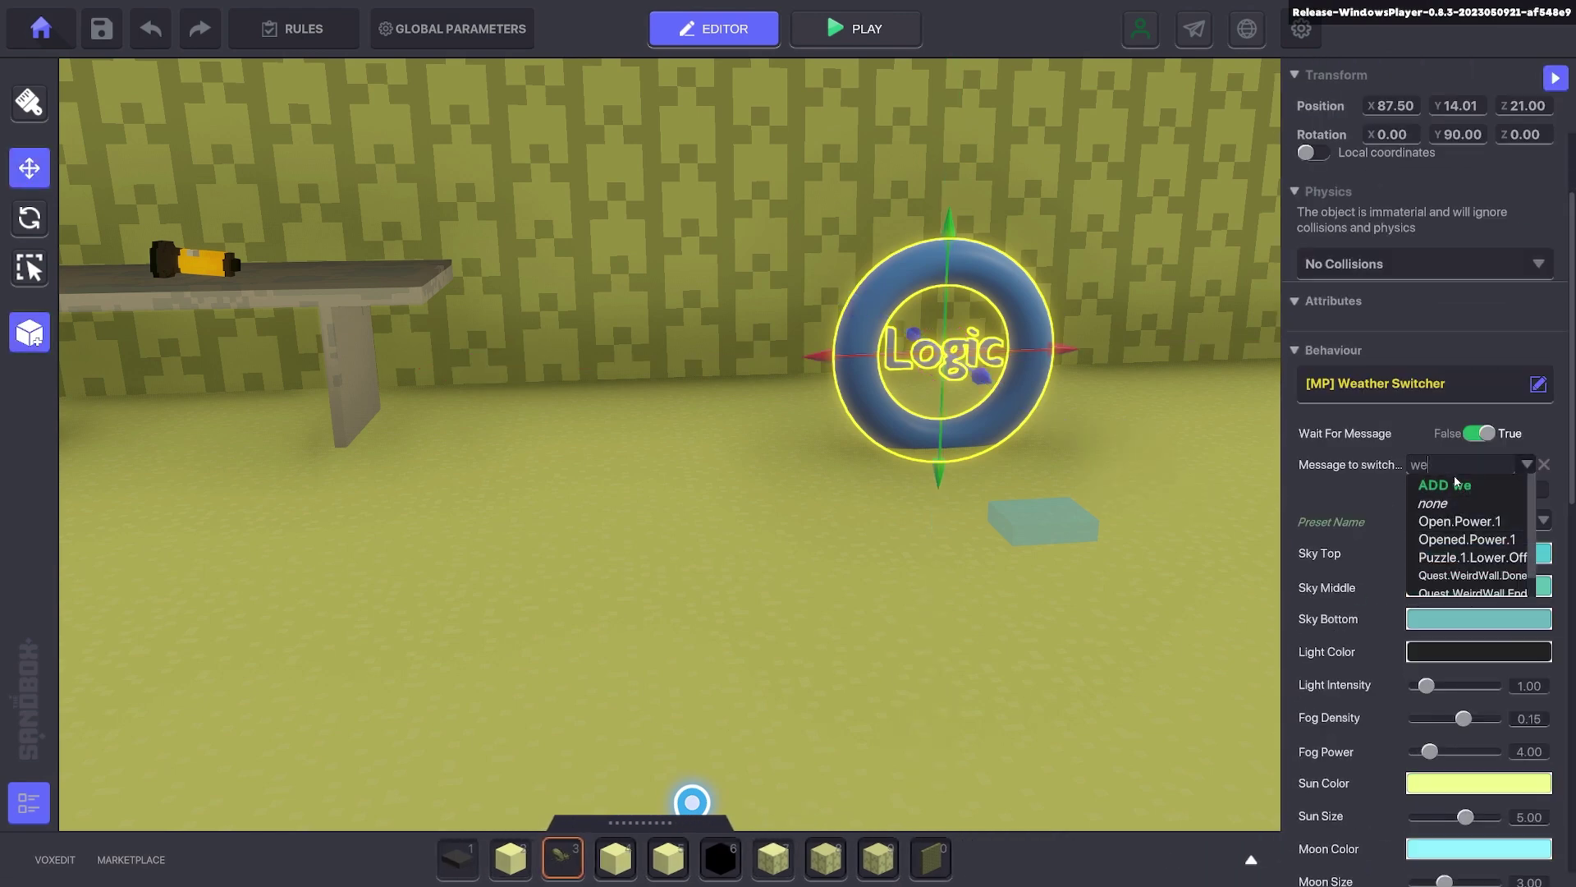
pyautogui.write('a')
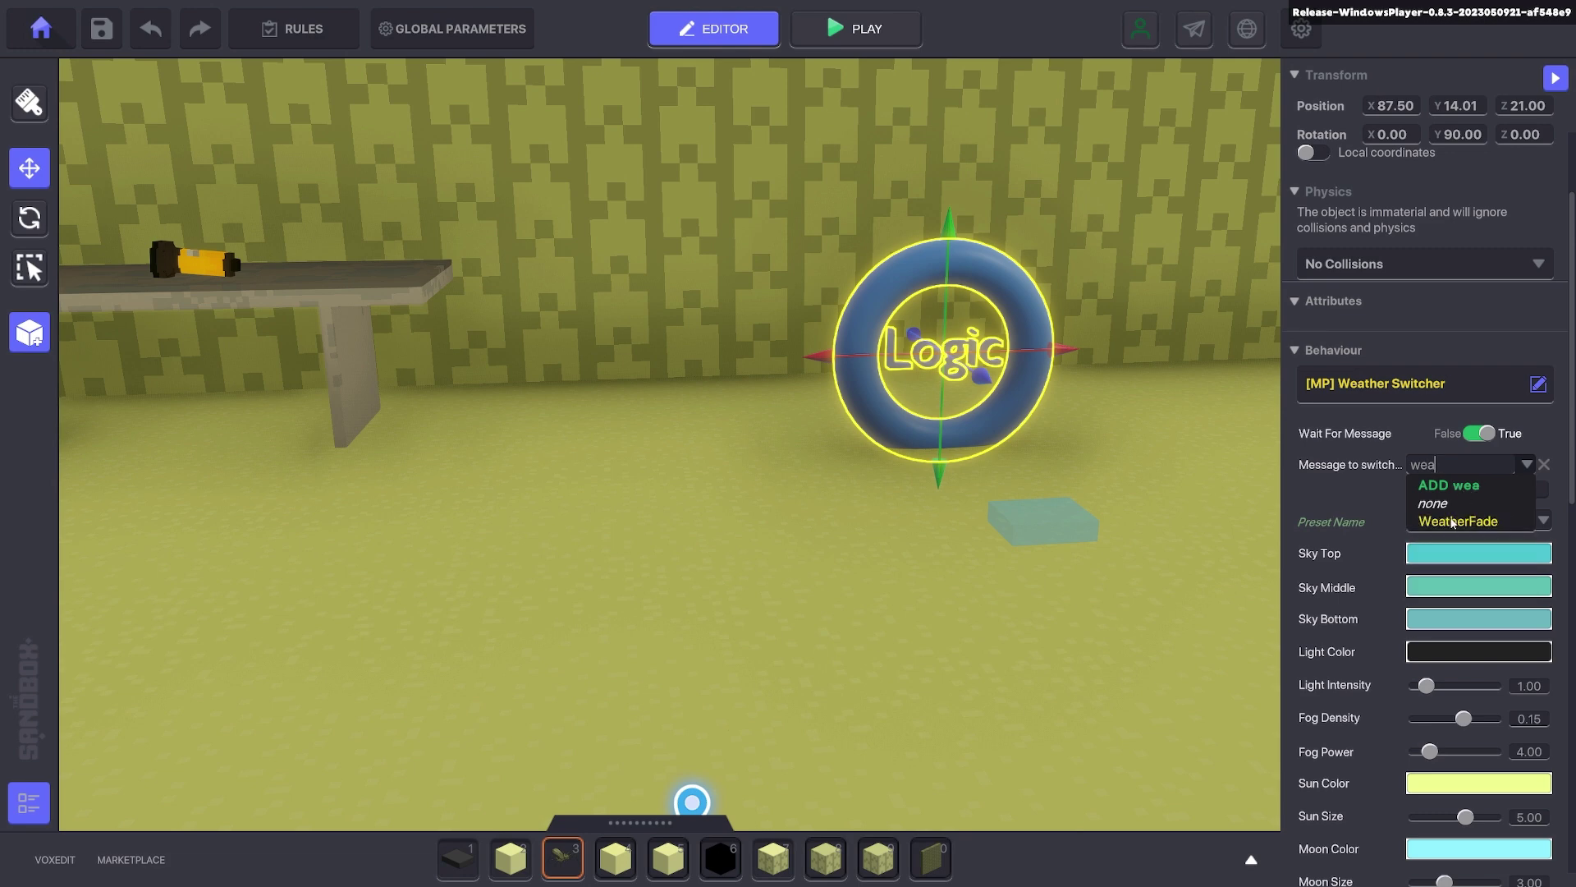
pyautogui.click(1452, 523)
pyautogui.scroll(-5, 1186, 493)
# Step: Playtest the weather fade by walking through the room towards the torch on the table, then return to the editor
pyautogui.moveTo(1186, 492); pyautogui.dragTo(1165, 479, button='middle')
pyautogui.click(1165, 479)
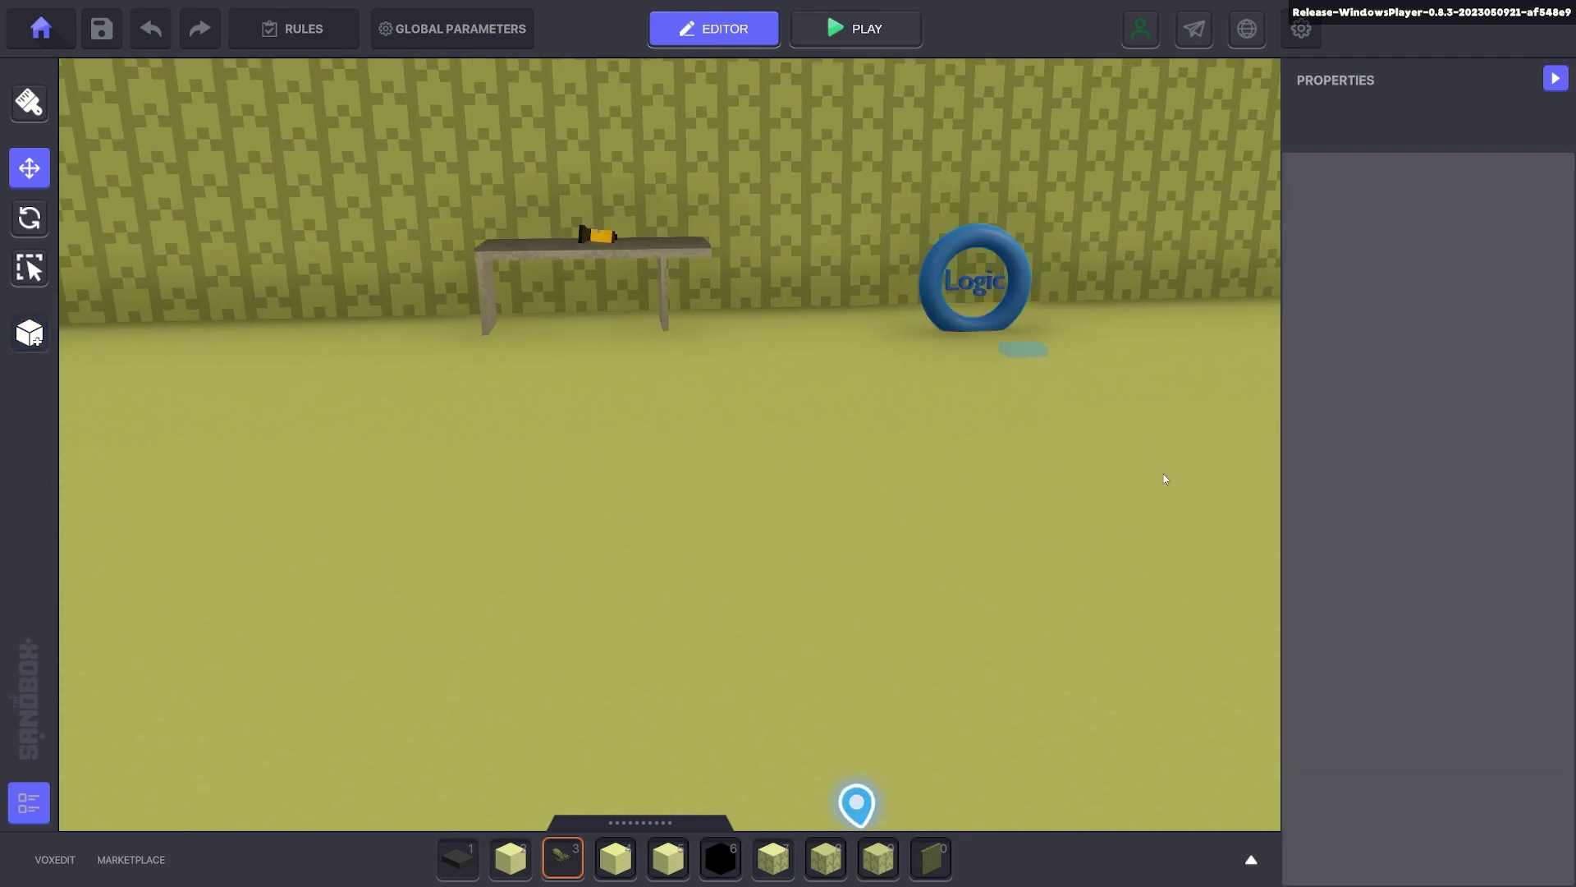
pyautogui.hotkey('ctrl', 'p')
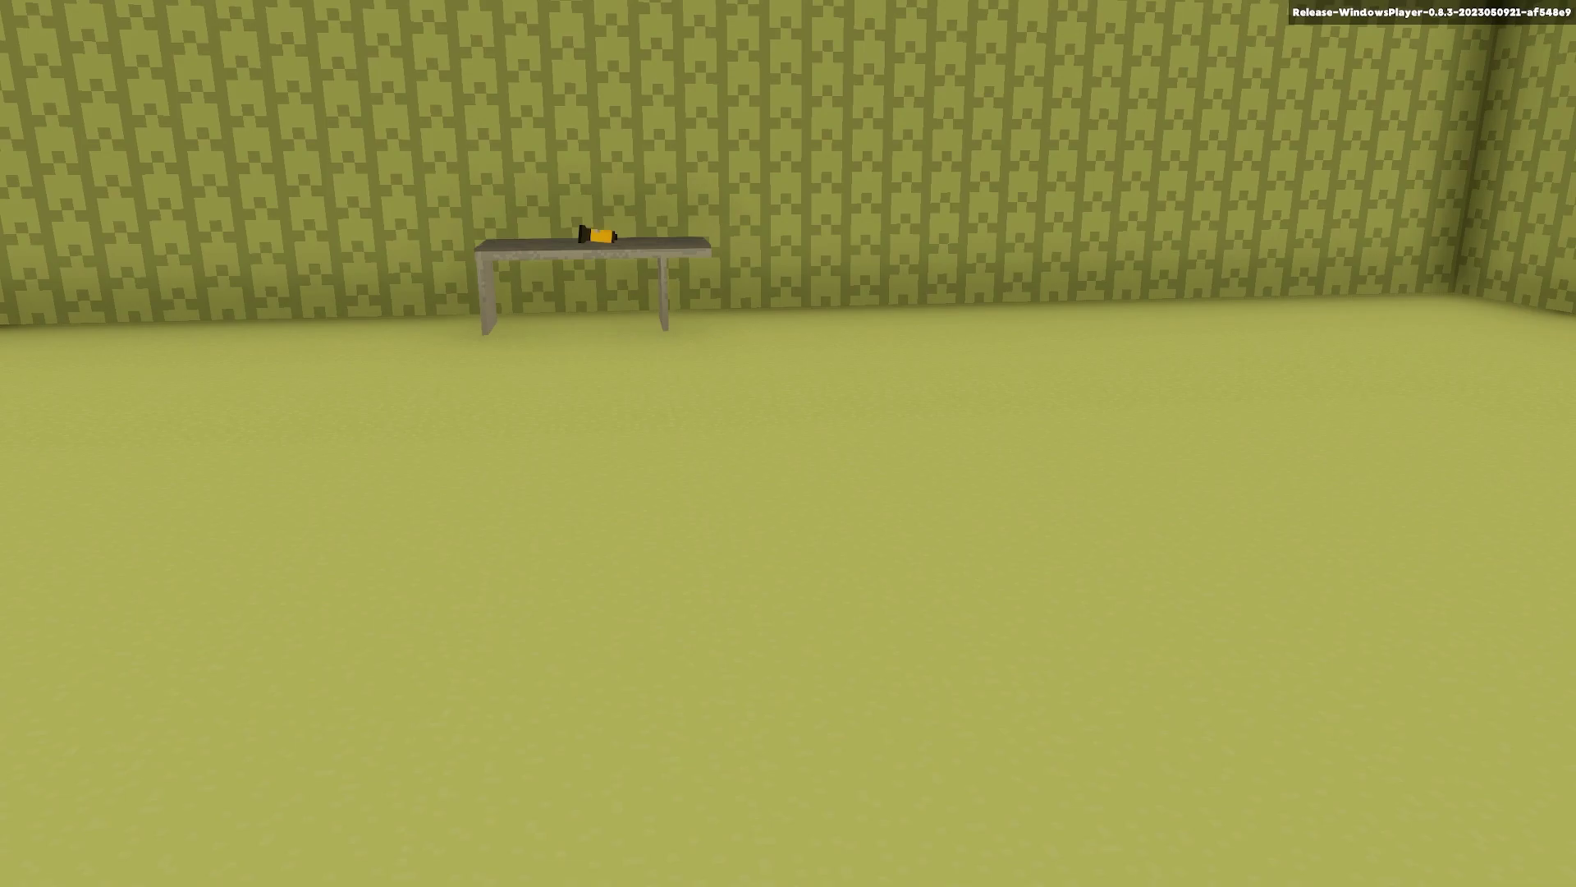
pyautogui.press('w')
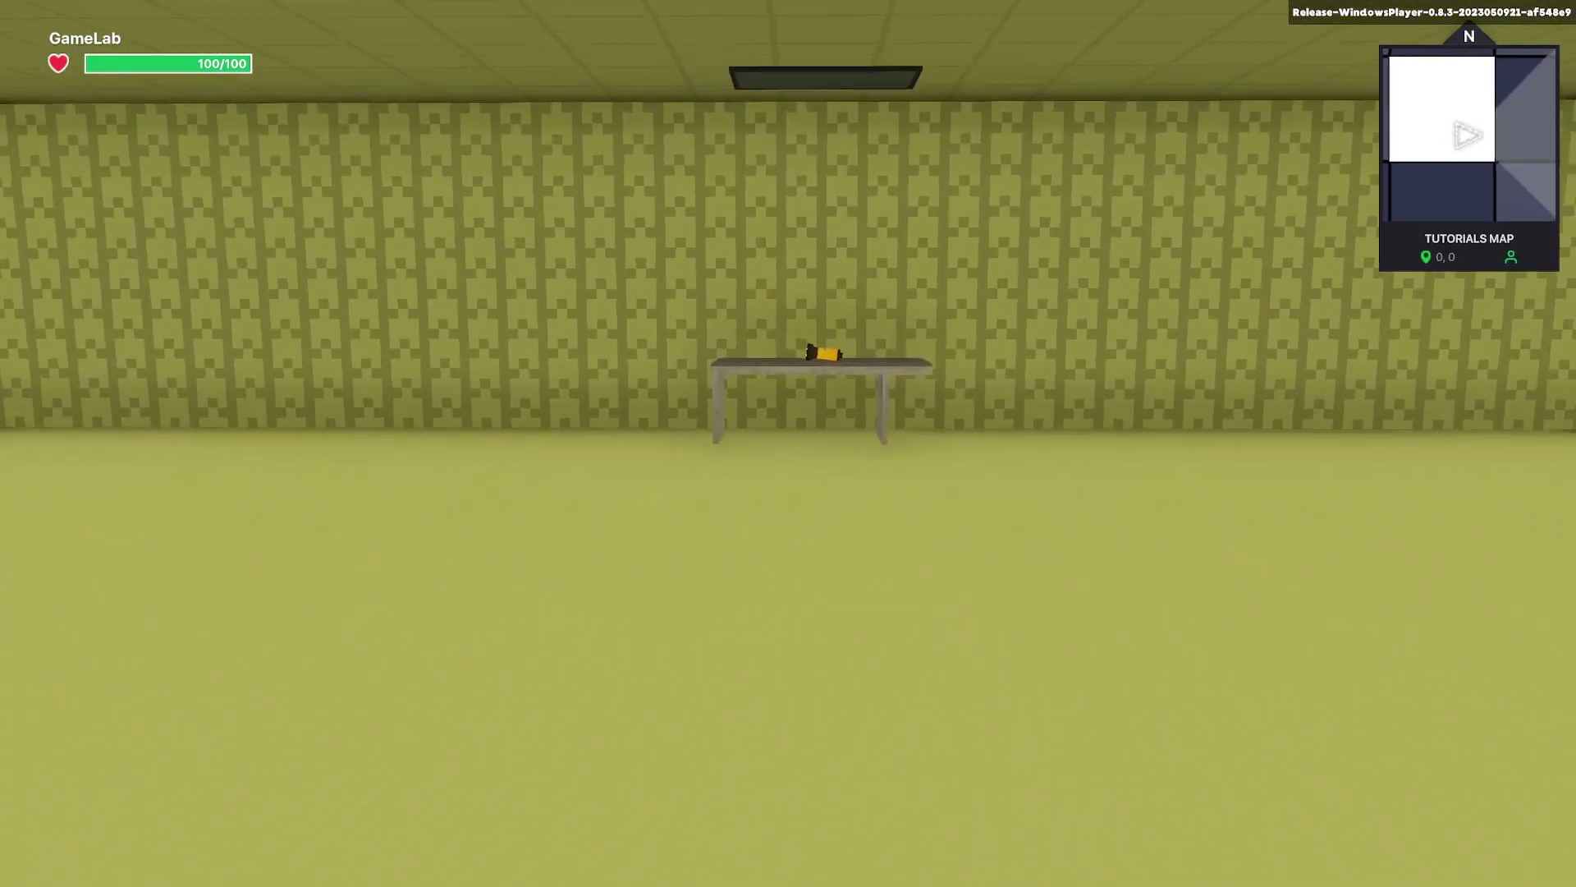
pyautogui.press('w')
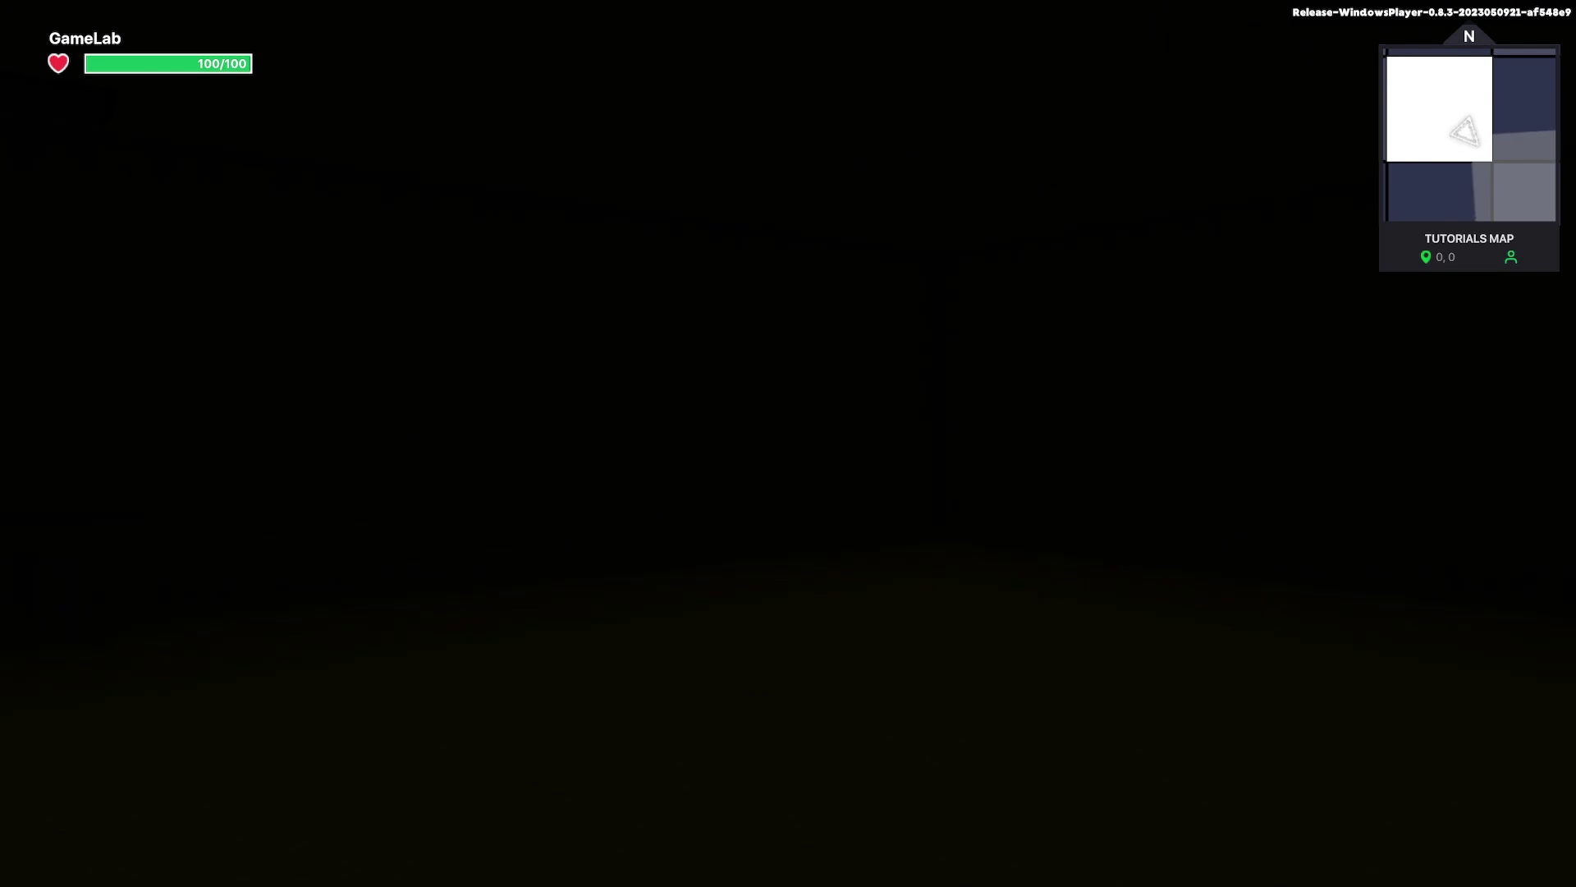
pyautogui.press('w')
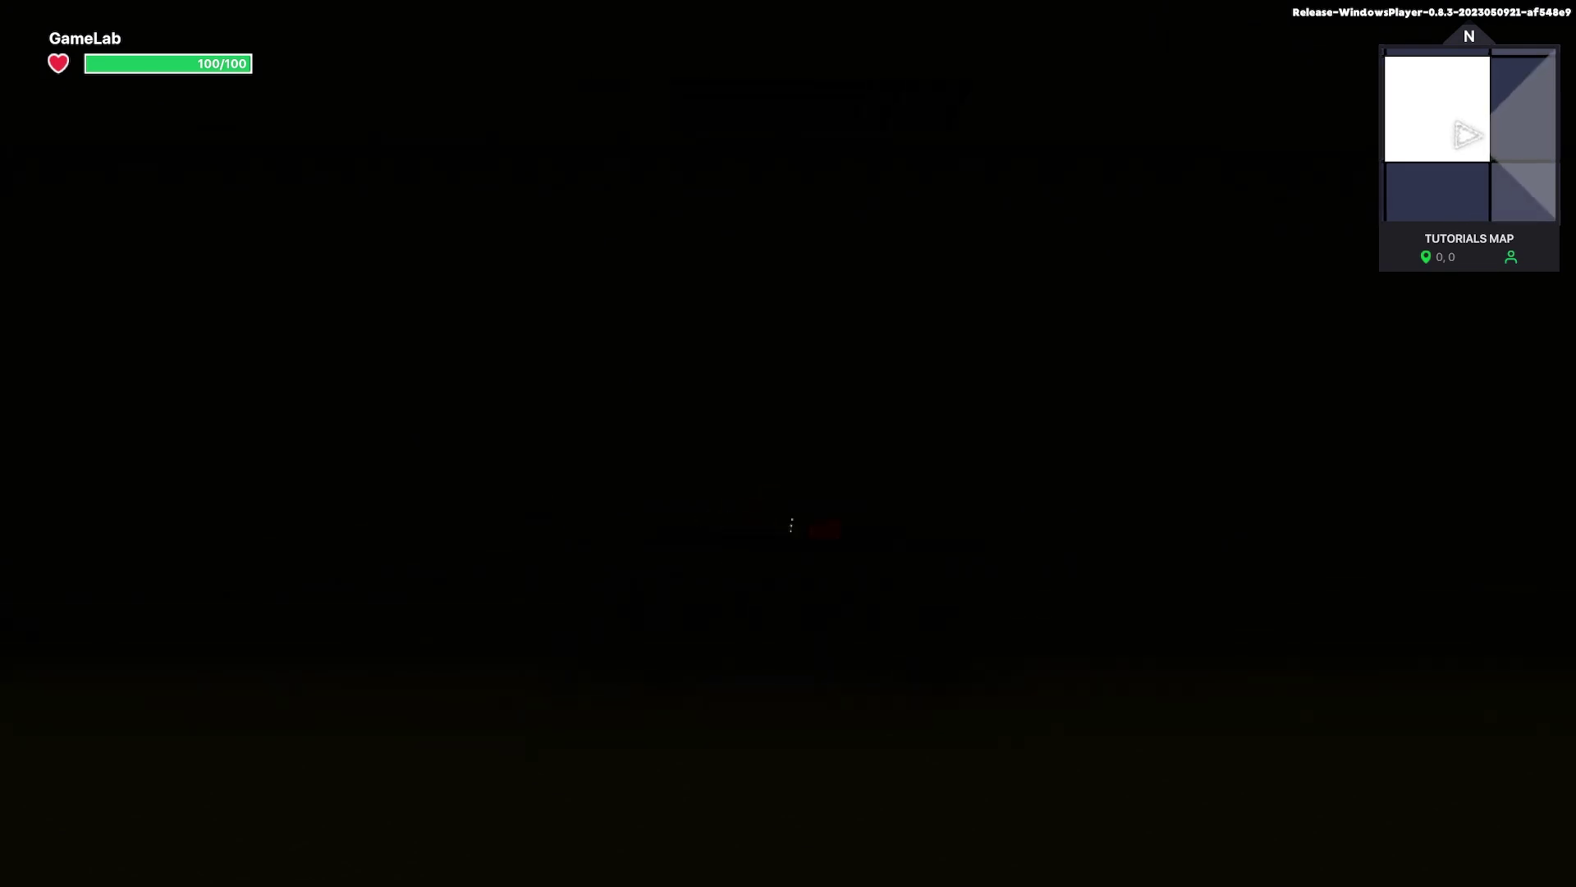
pyautogui.press('Escape')
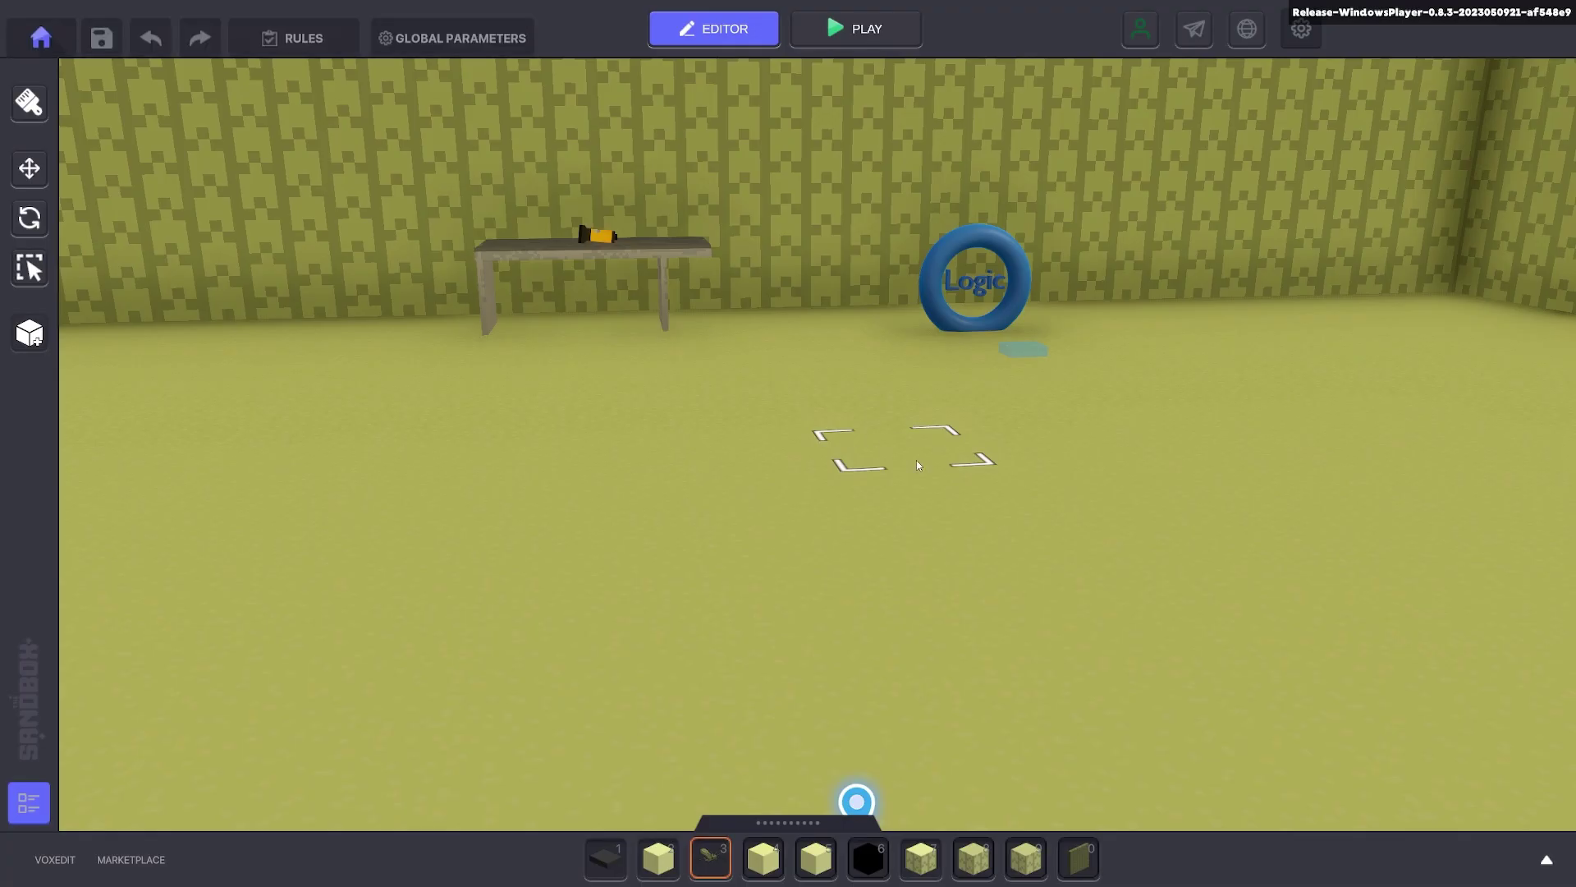
# Step: Review the Speaker logic of the torch on the table, including its required message and the message it sends
pyautogui.moveTo(916, 459); pyautogui.dragTo(915, 391, button='right')
pyautogui.press('a')
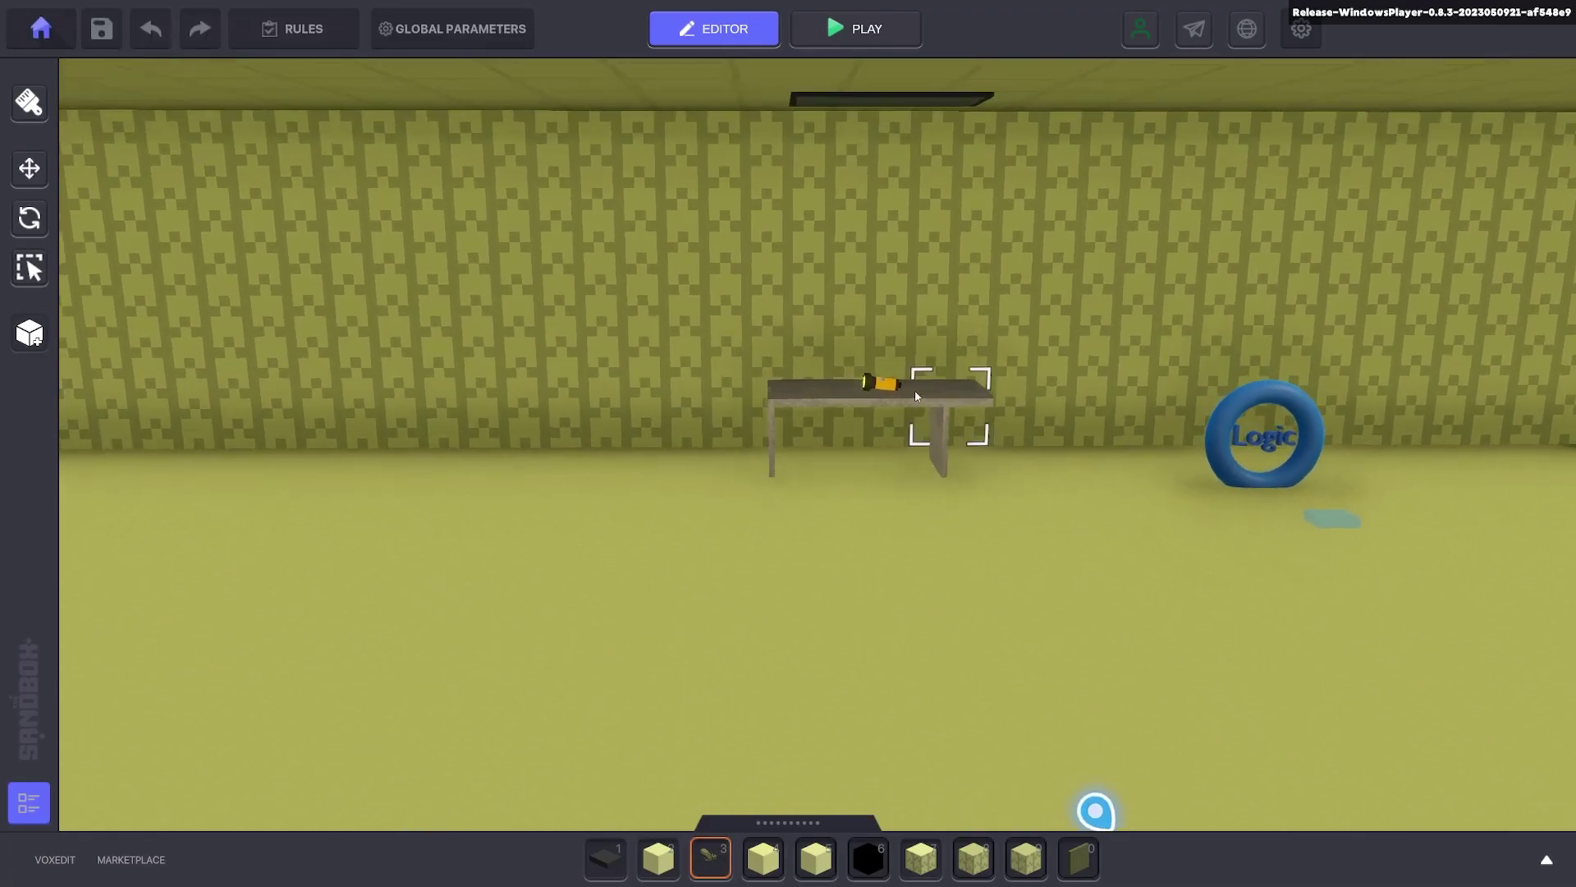
pyautogui.click(880, 383)
pyautogui.scroll(-5, 1406, 486)
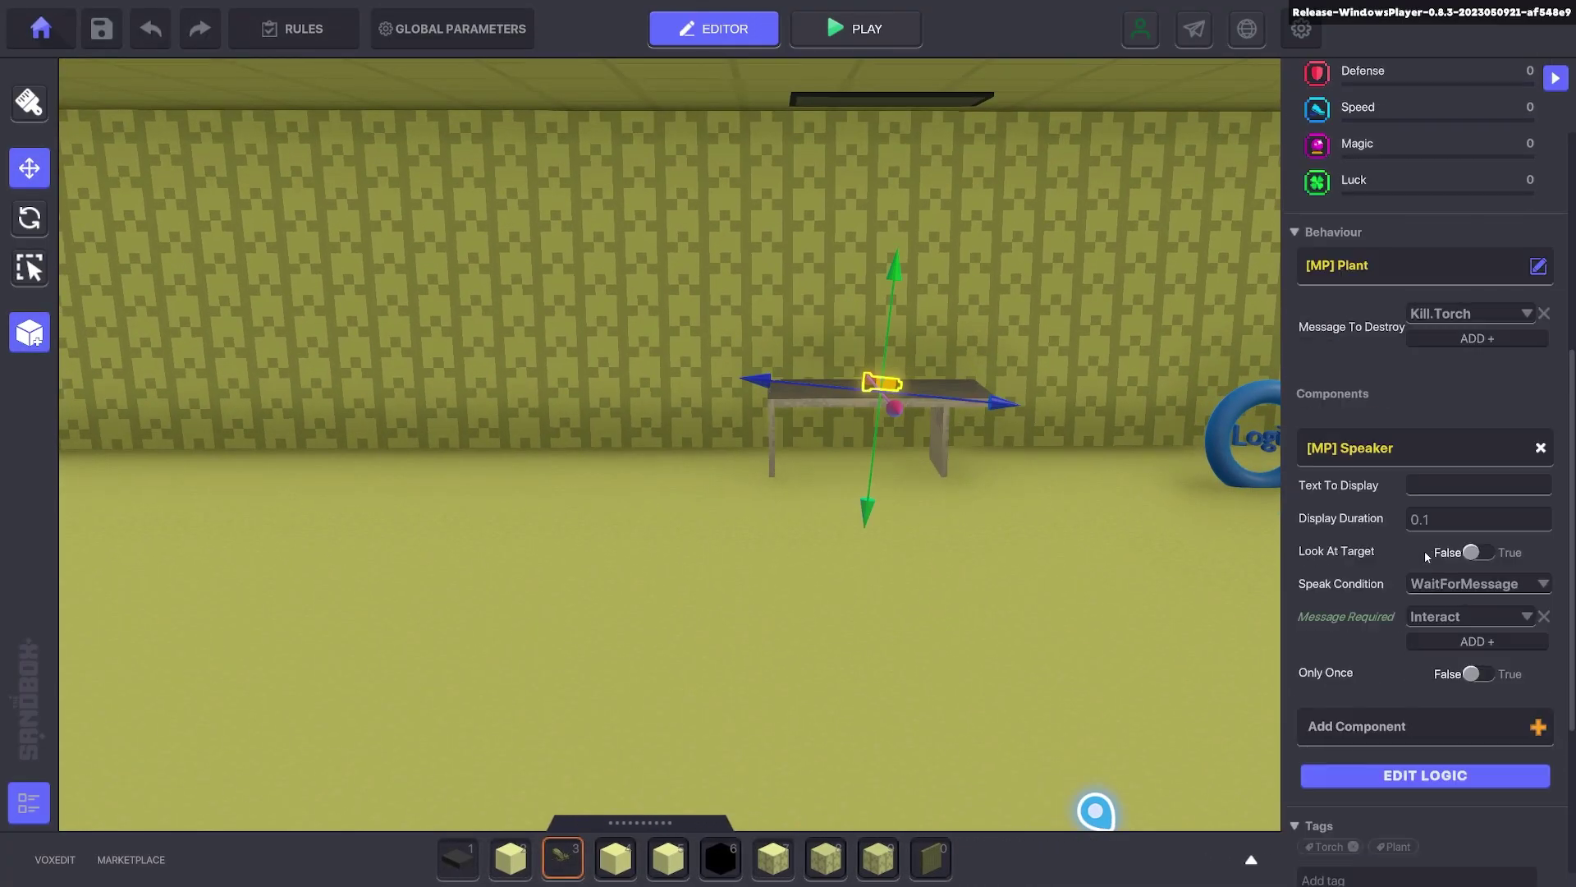
pyautogui.click(1425, 775)
pyautogui.scroll(-3, 1455, 711)
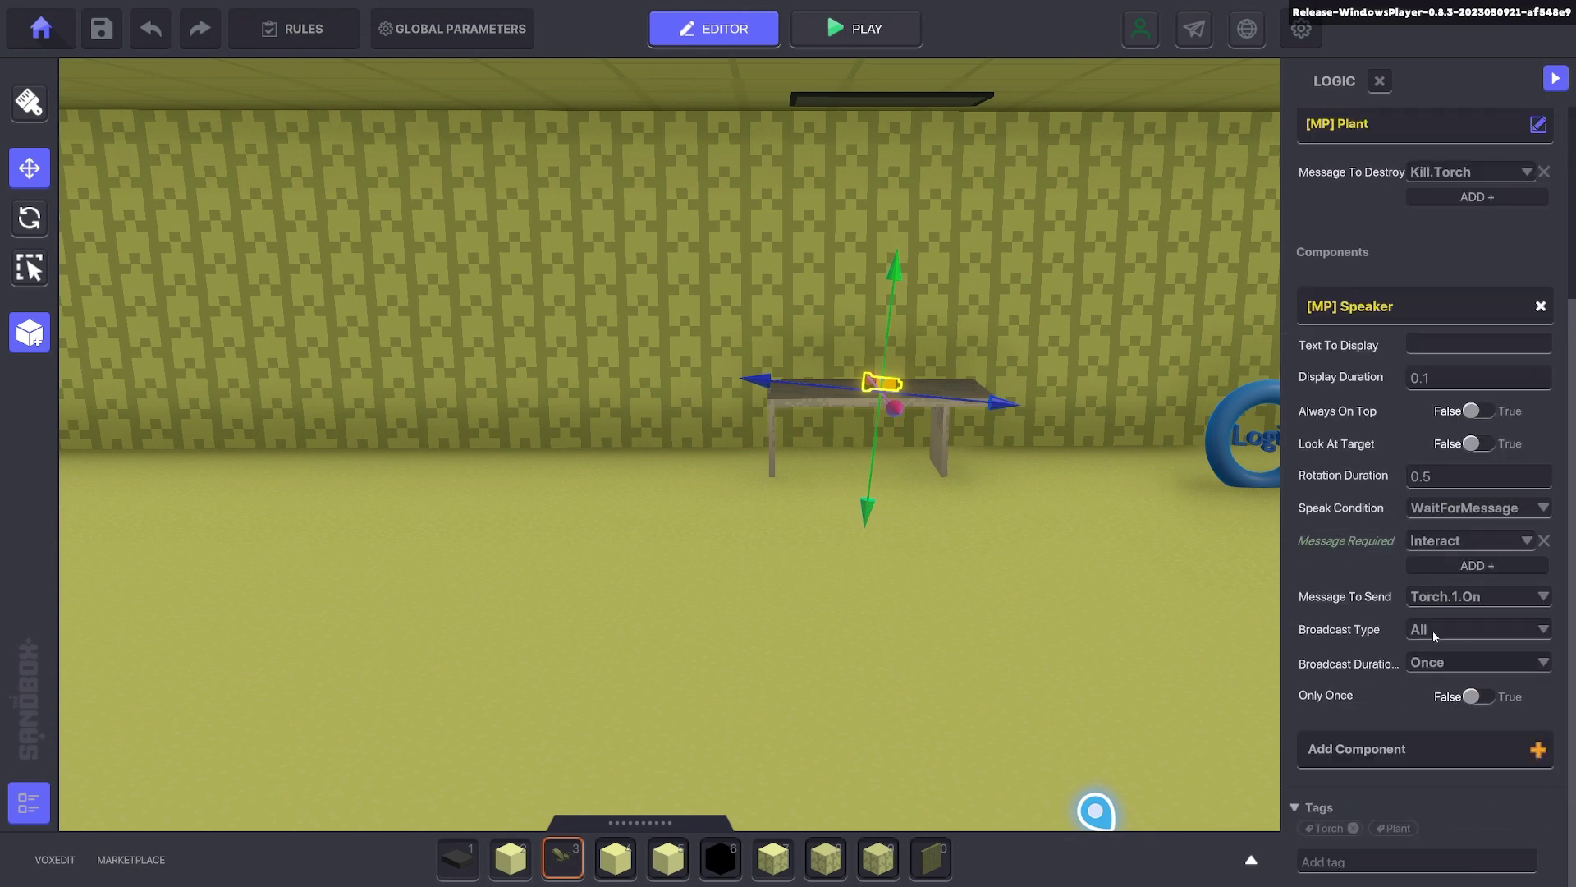
# Step: Place a second Numpad Timer block on the floor beside the existing one near the Weather Asset
pyautogui.press('d')
pyautogui.moveTo(1096, 590); pyautogui.dragTo(1046, 567, button='right')
pyautogui.click(457, 859)
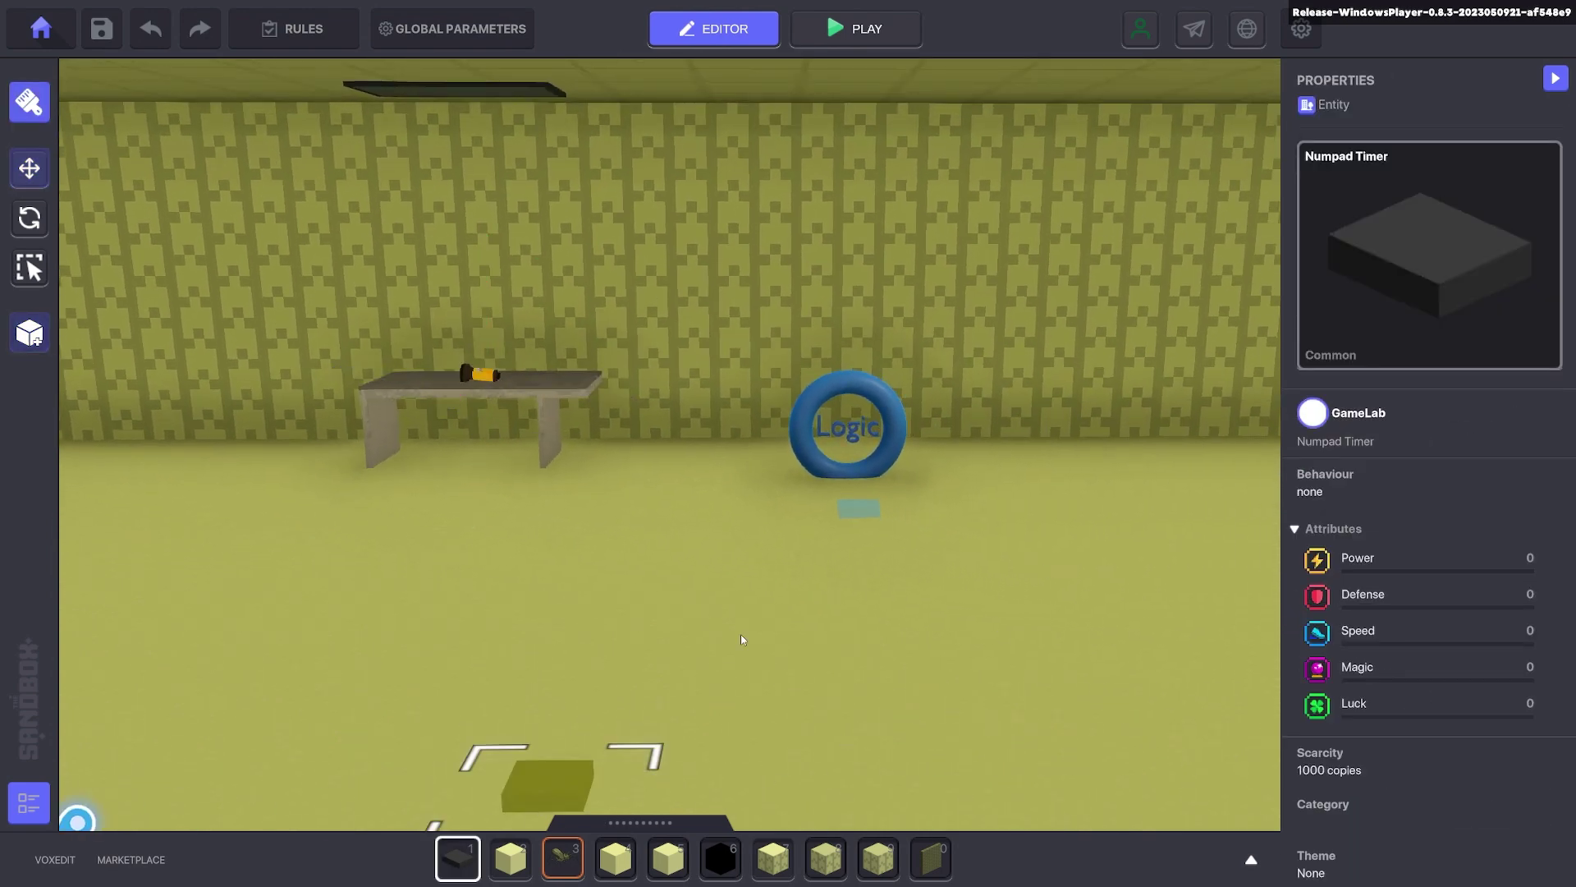
pyautogui.click(1020, 516)
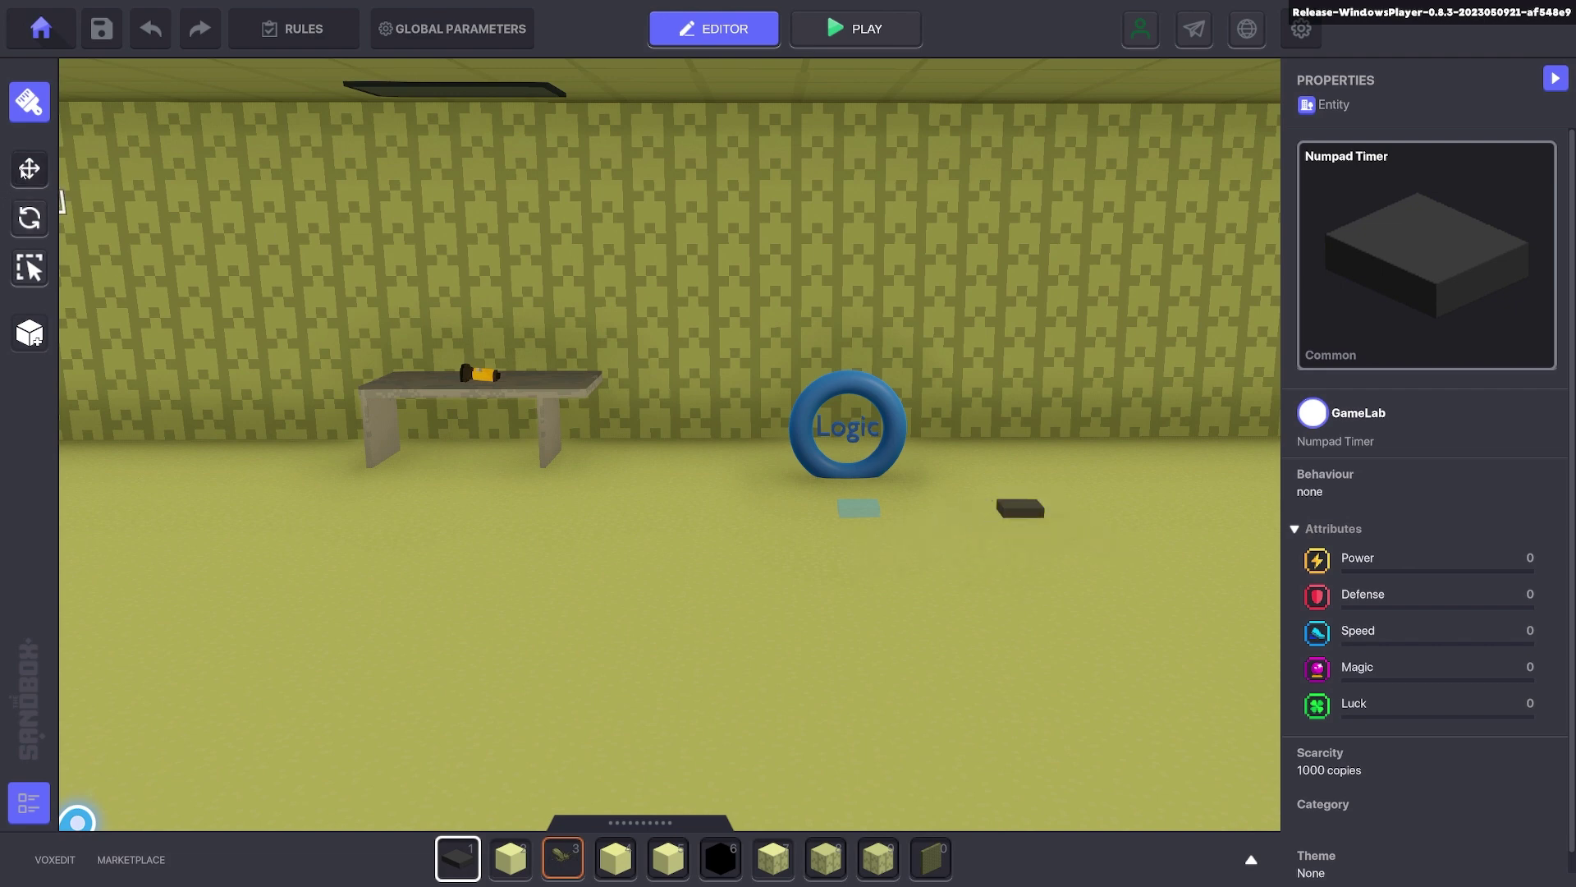
# Step: Add a Speaker component to the new Numpad Timer with empty text, a display duration of 1, and Look At Target set to False
pyautogui.scroll(-4, 1387, 533)
pyautogui.click(1412, 558)
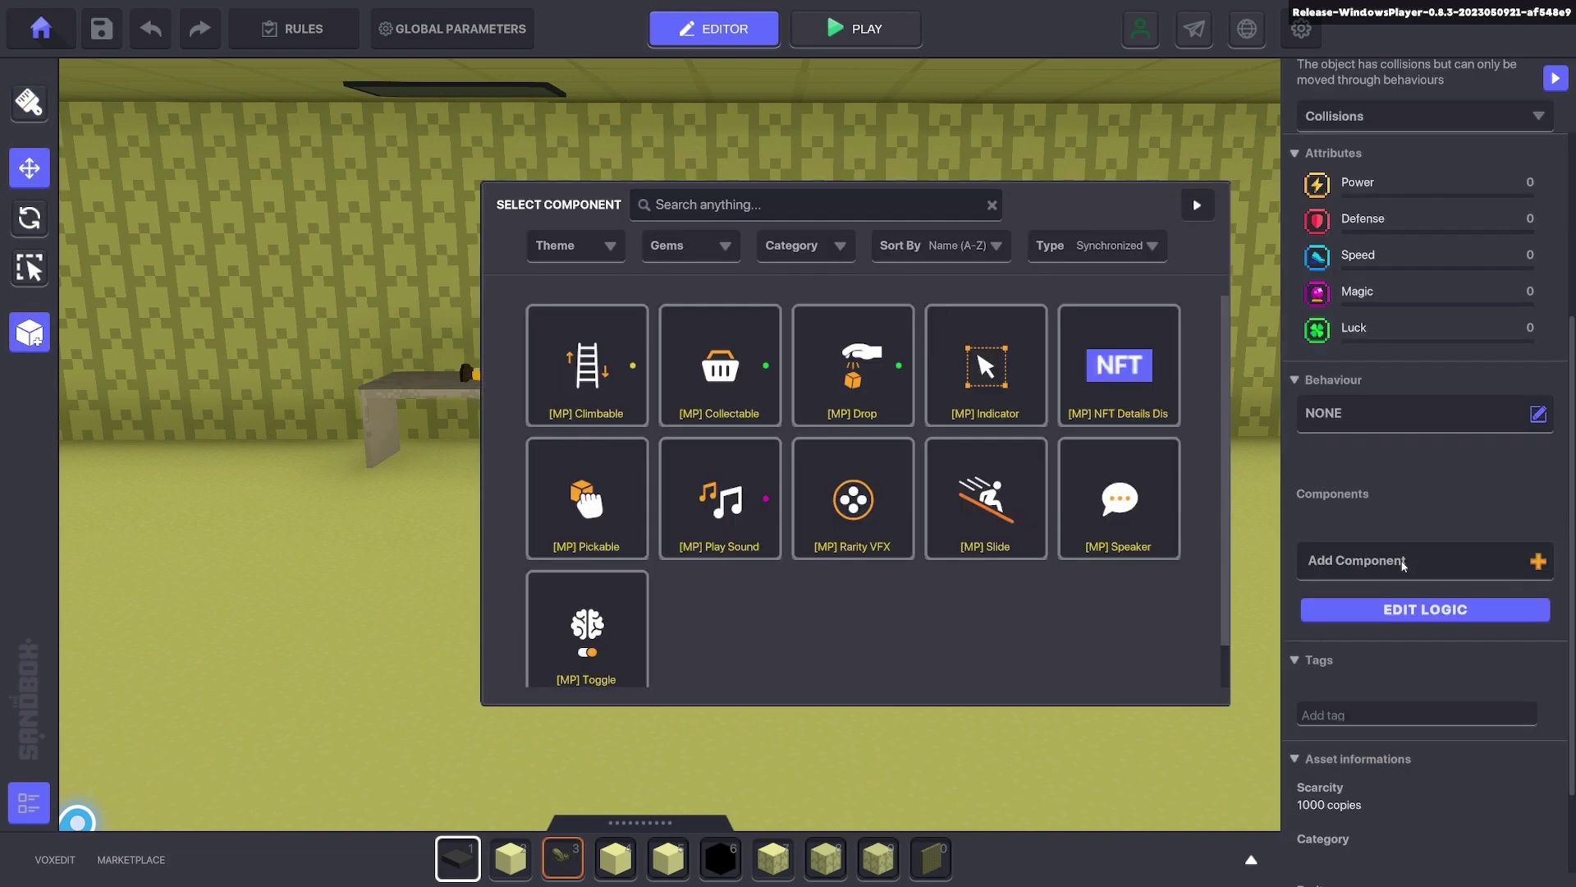
pyautogui.click(1112, 513)
pyautogui.click(1515, 592)
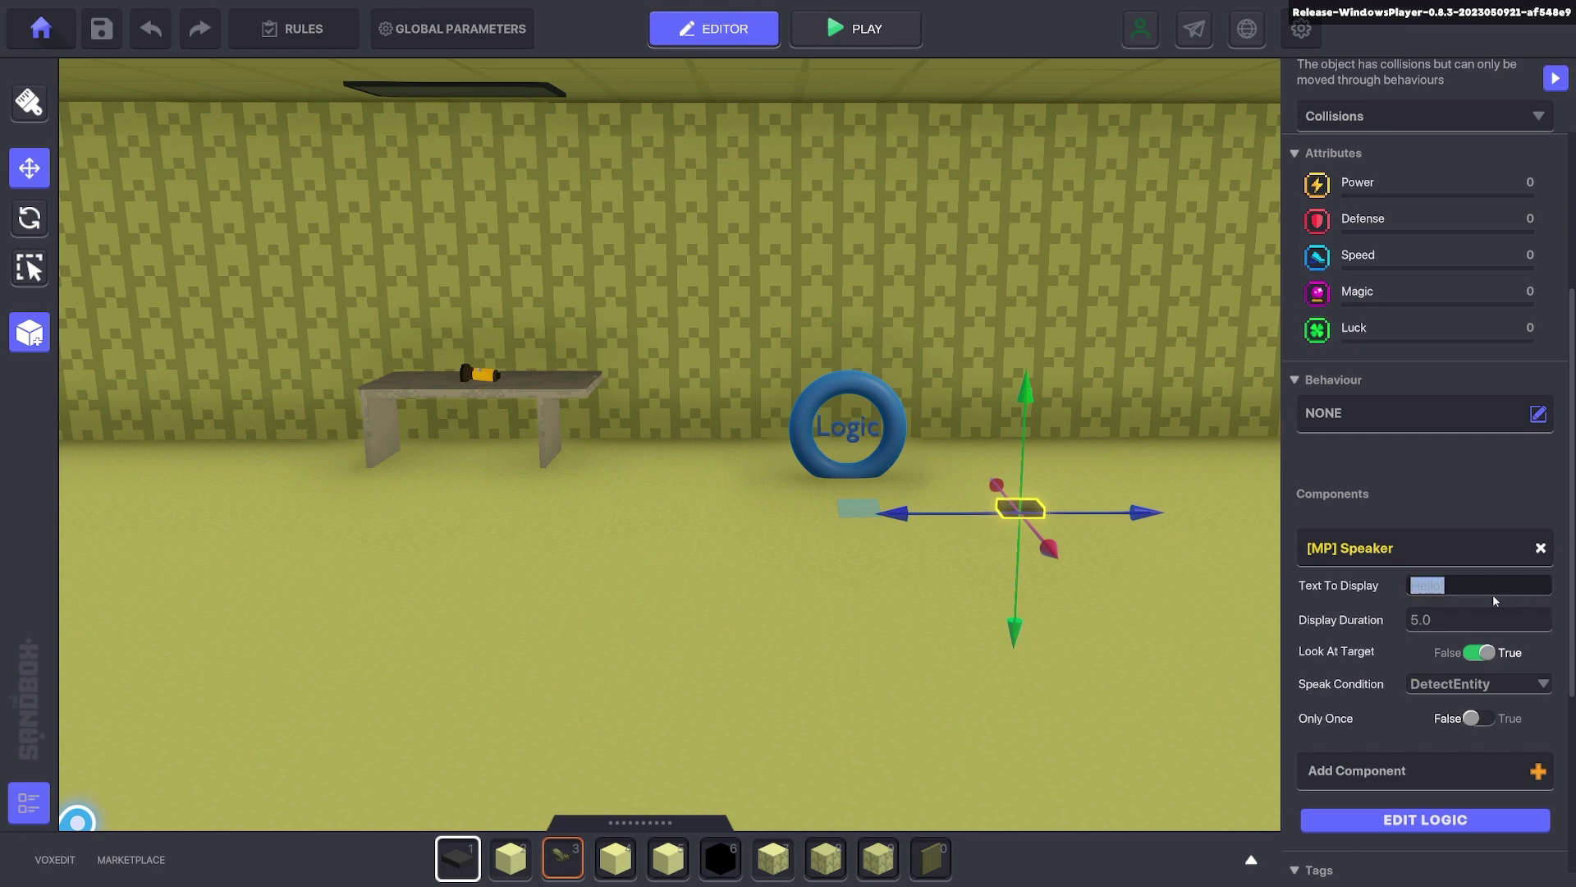
pyautogui.press('BackSpace')
pyautogui.click(1478, 626)
pyautogui.write('1')
pyautogui.click(1480, 653)
# Step: Set the Speaker's speak condition to WaitForMessage with Torch.1.On as the required message, and open its full logic settings
pyautogui.click(1478, 684)
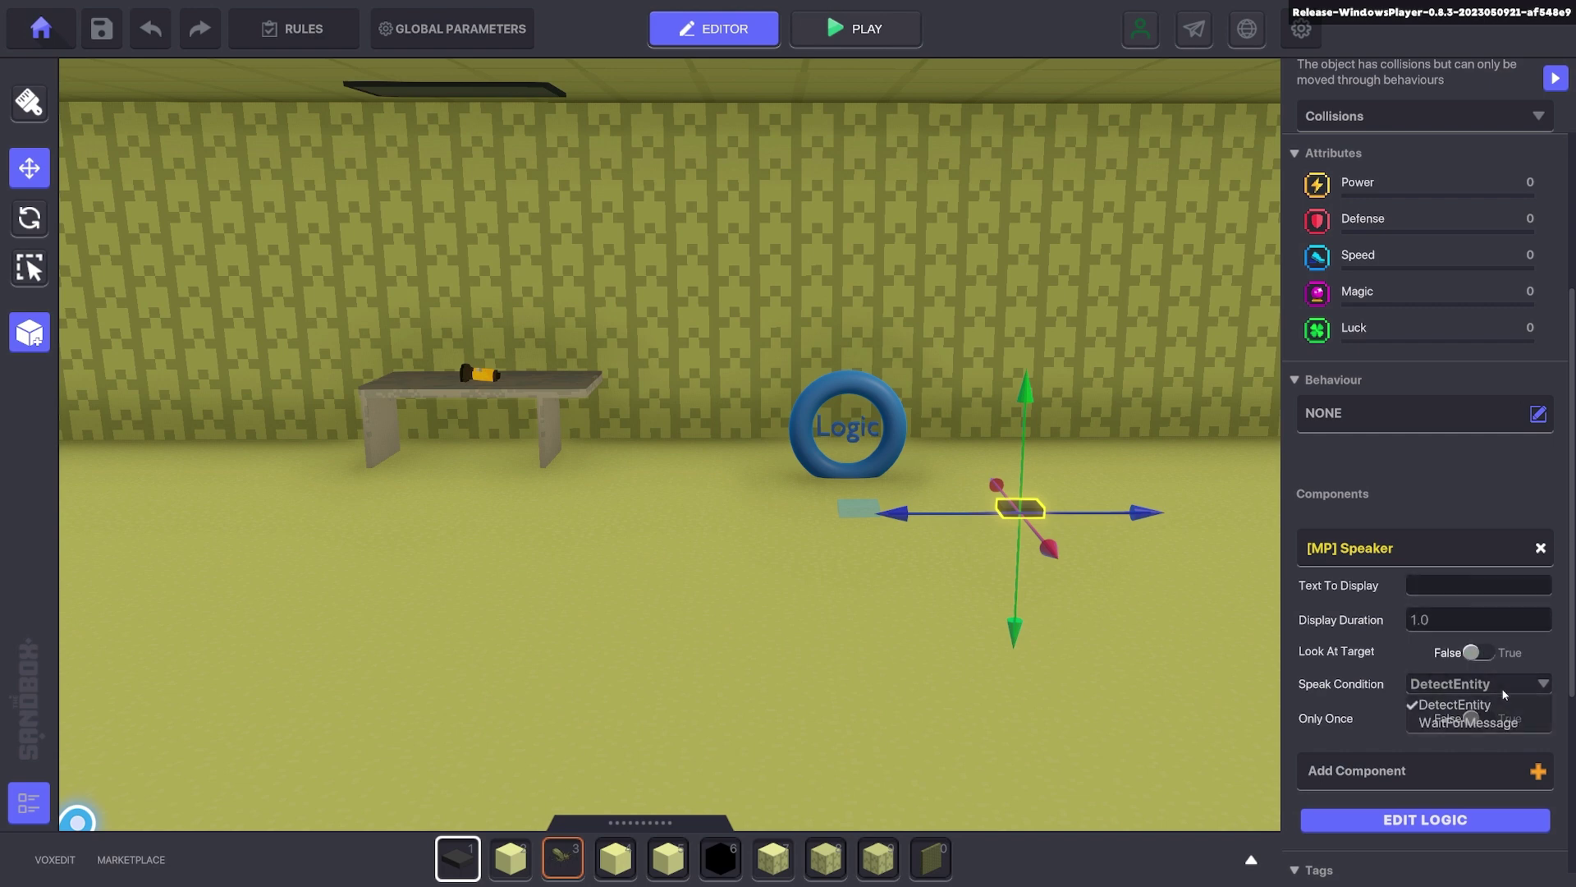
pyautogui.click(1465, 720)
pyautogui.click(1448, 712)
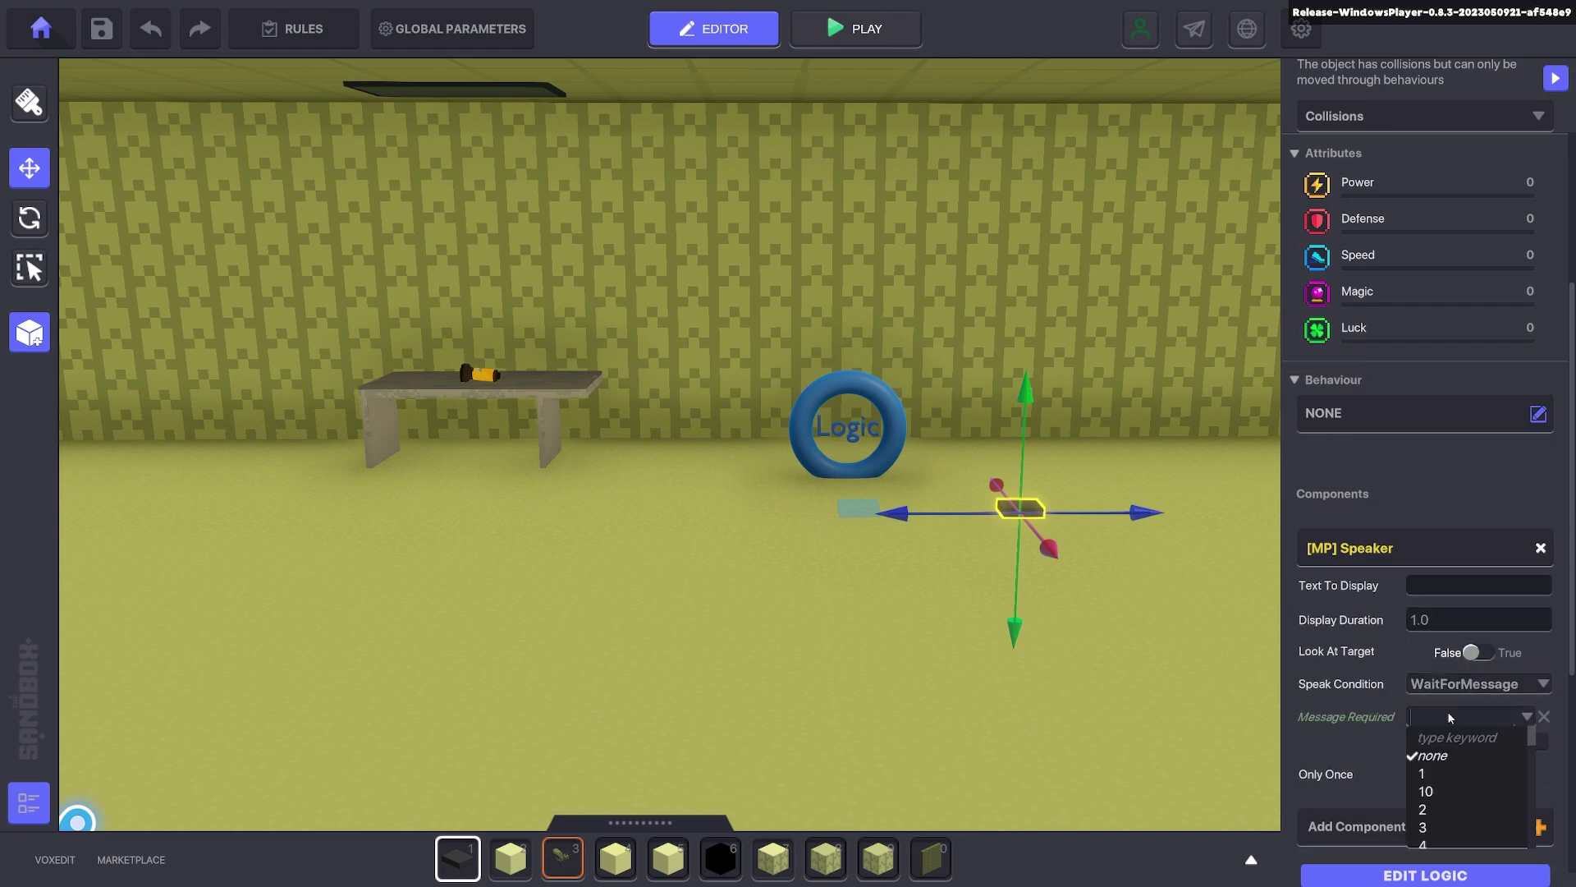
pyautogui.write('Tor')
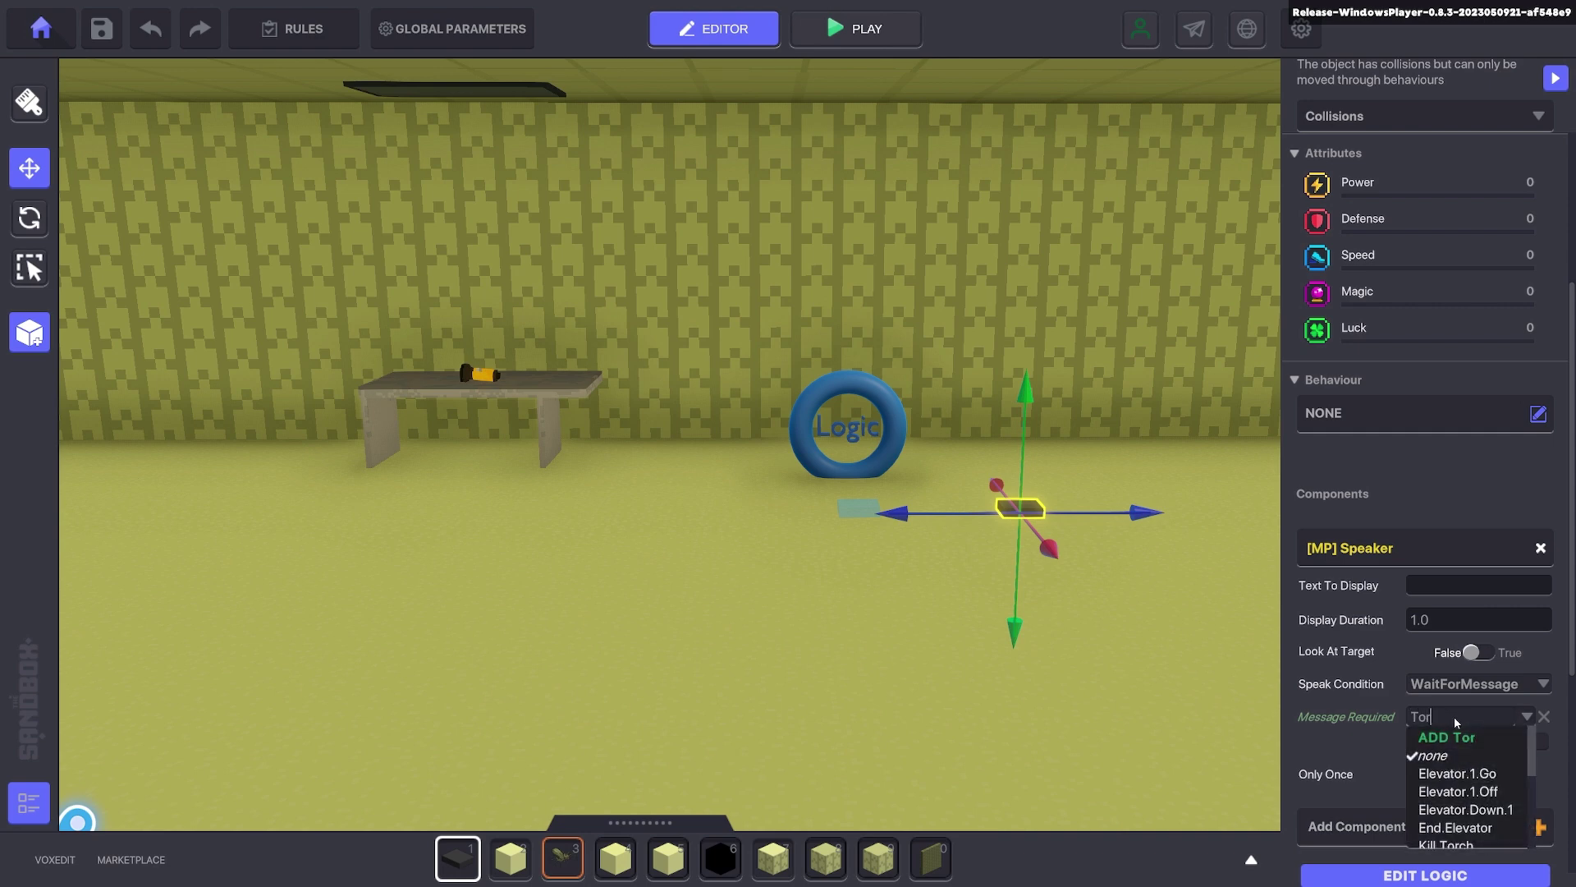
pyautogui.write('ch')
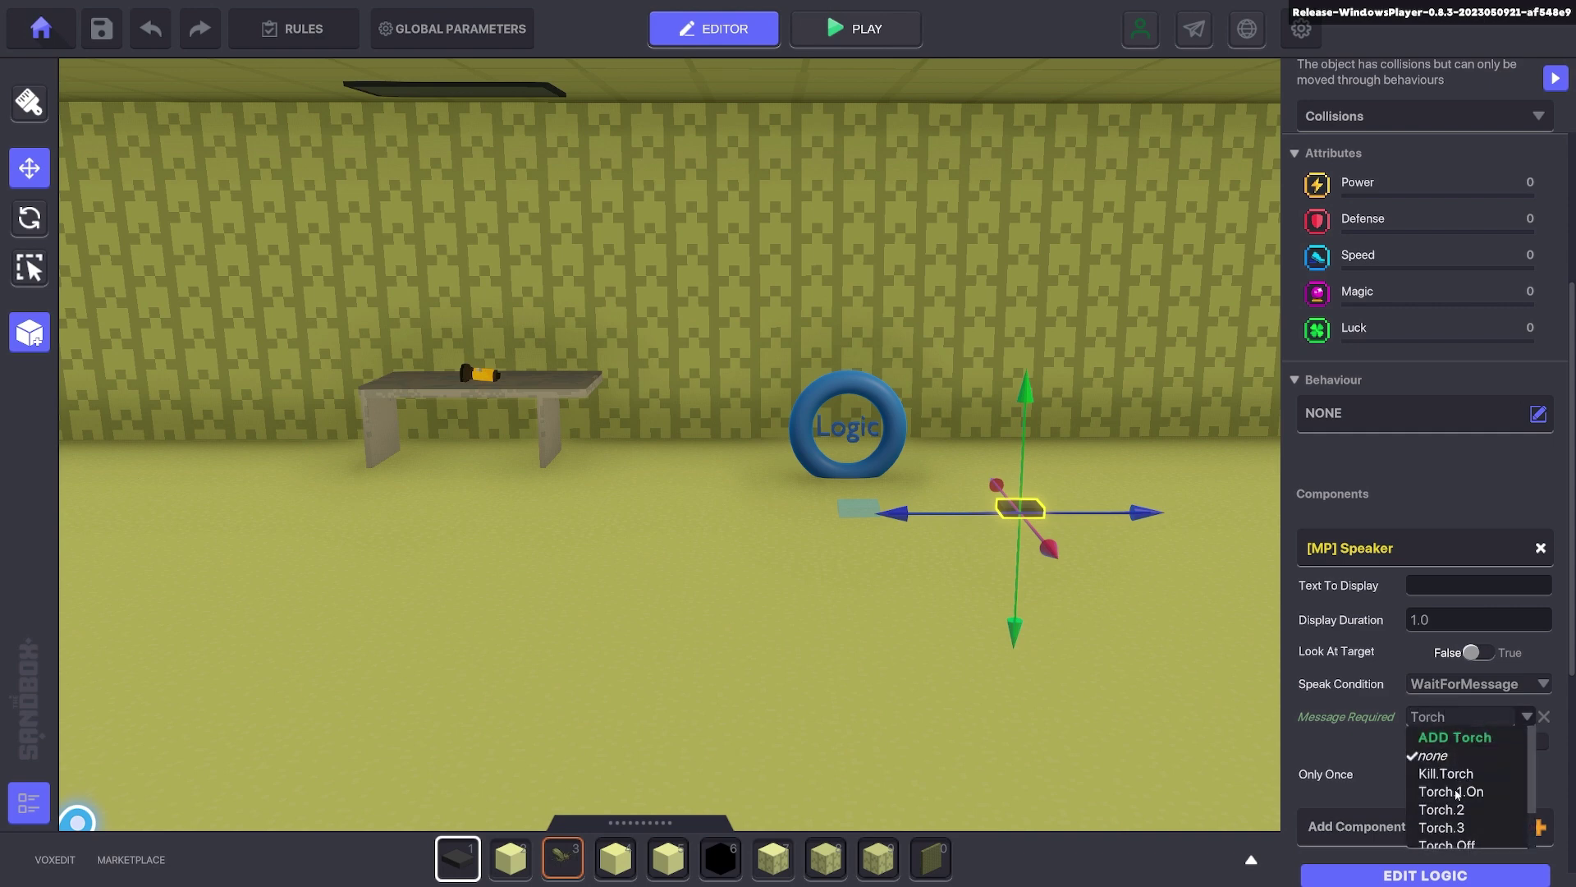
pyautogui.click(1457, 792)
pyautogui.scroll(-2, 1450, 780)
pyautogui.click(1448, 735)
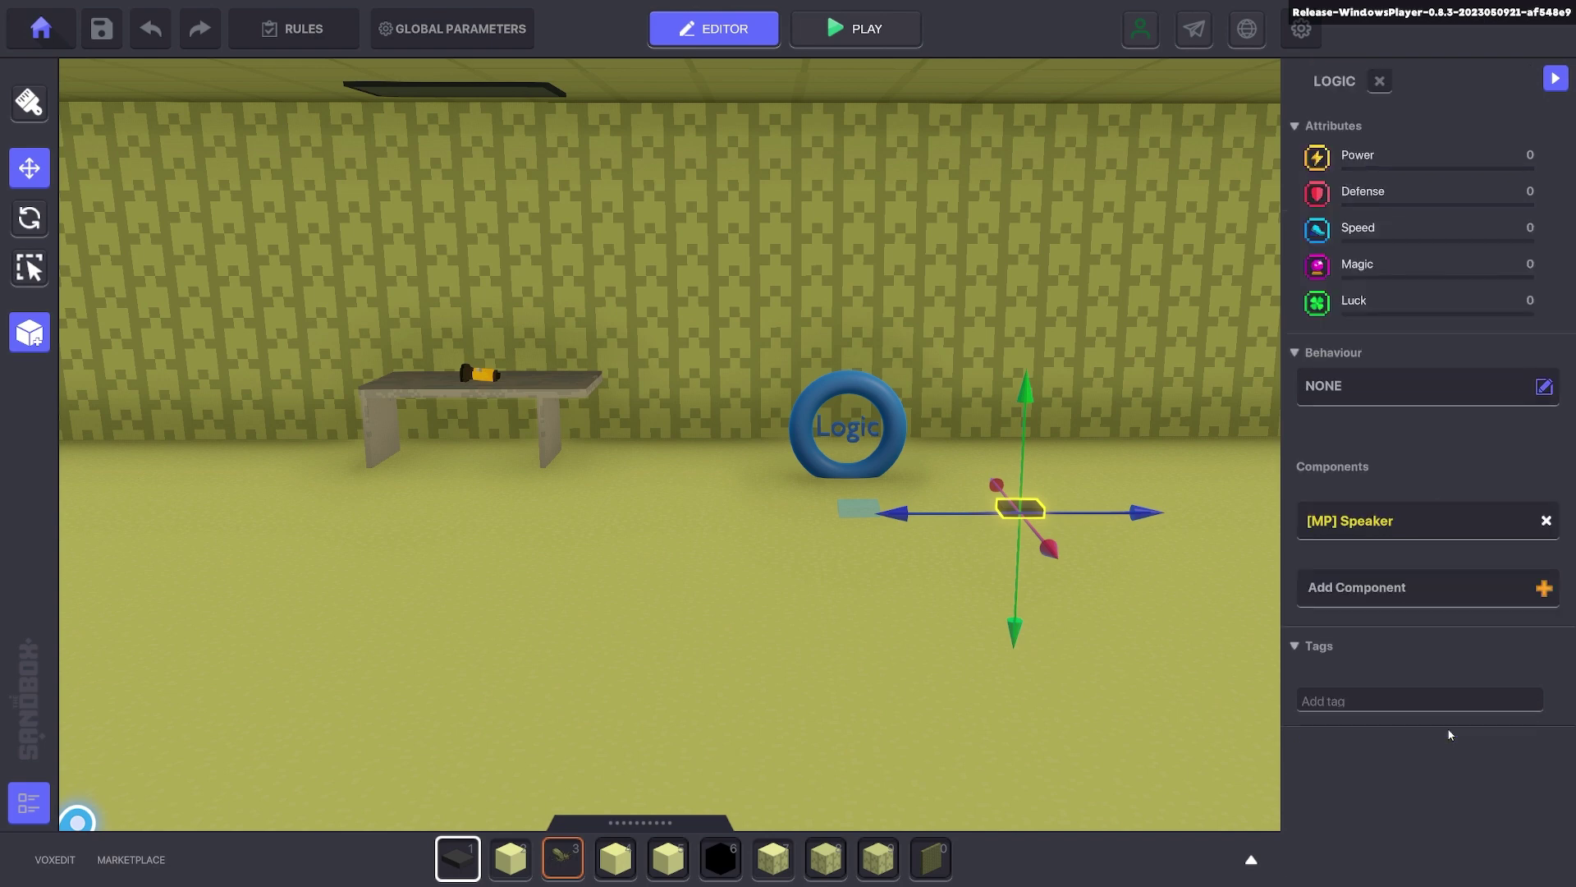
pyautogui.scroll(-2, 1454, 706)
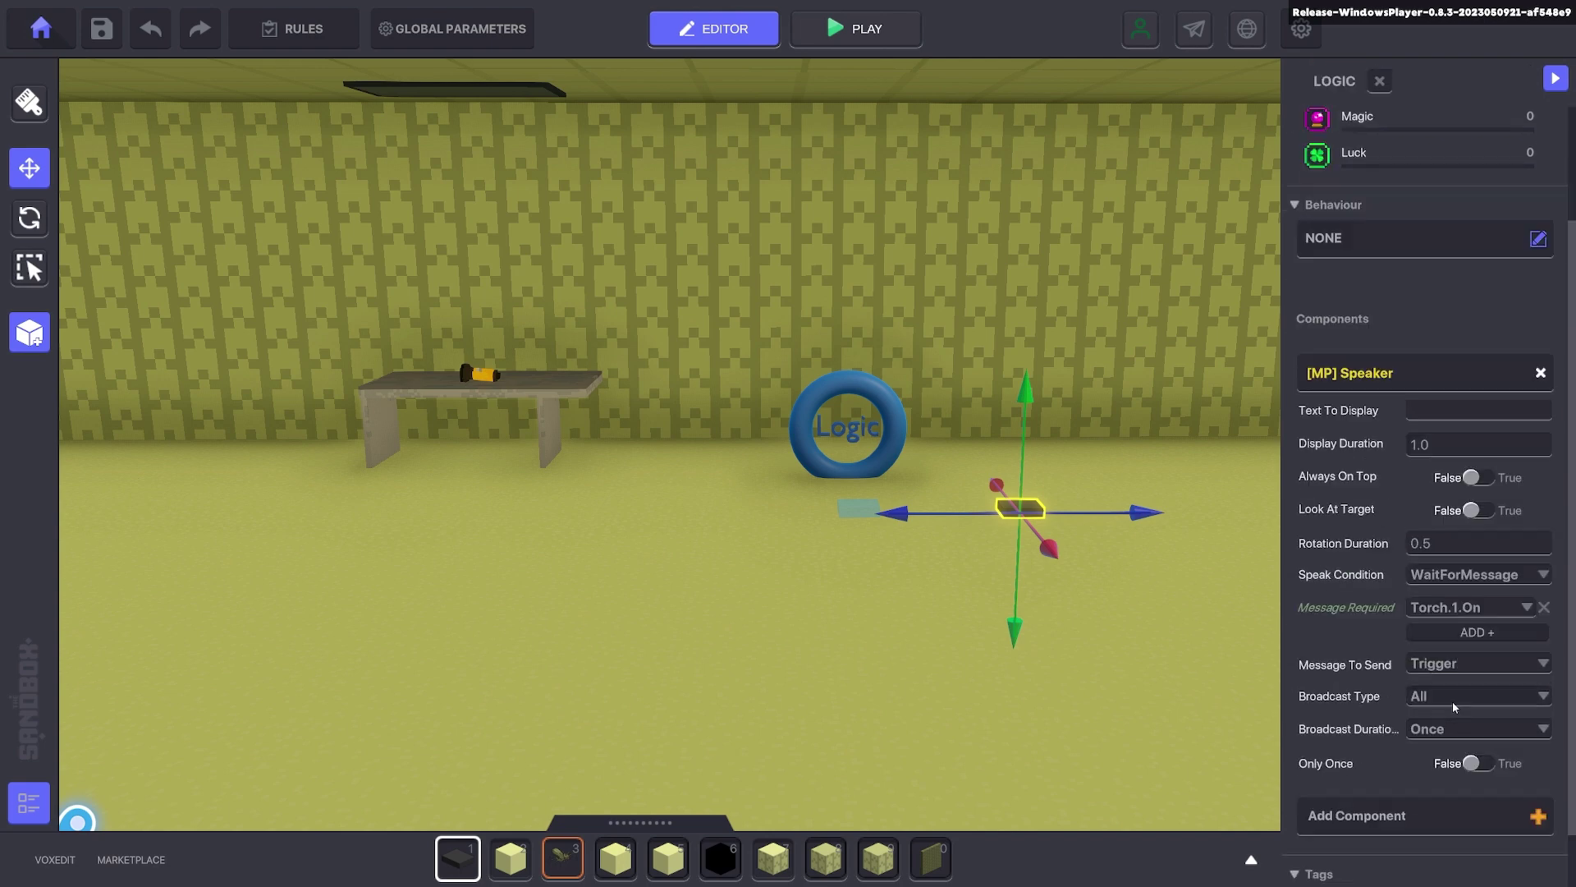
# Step: Select the ceiling light above the table and look over its Light behaviour and the area around the table
pyautogui.click(473, 86)
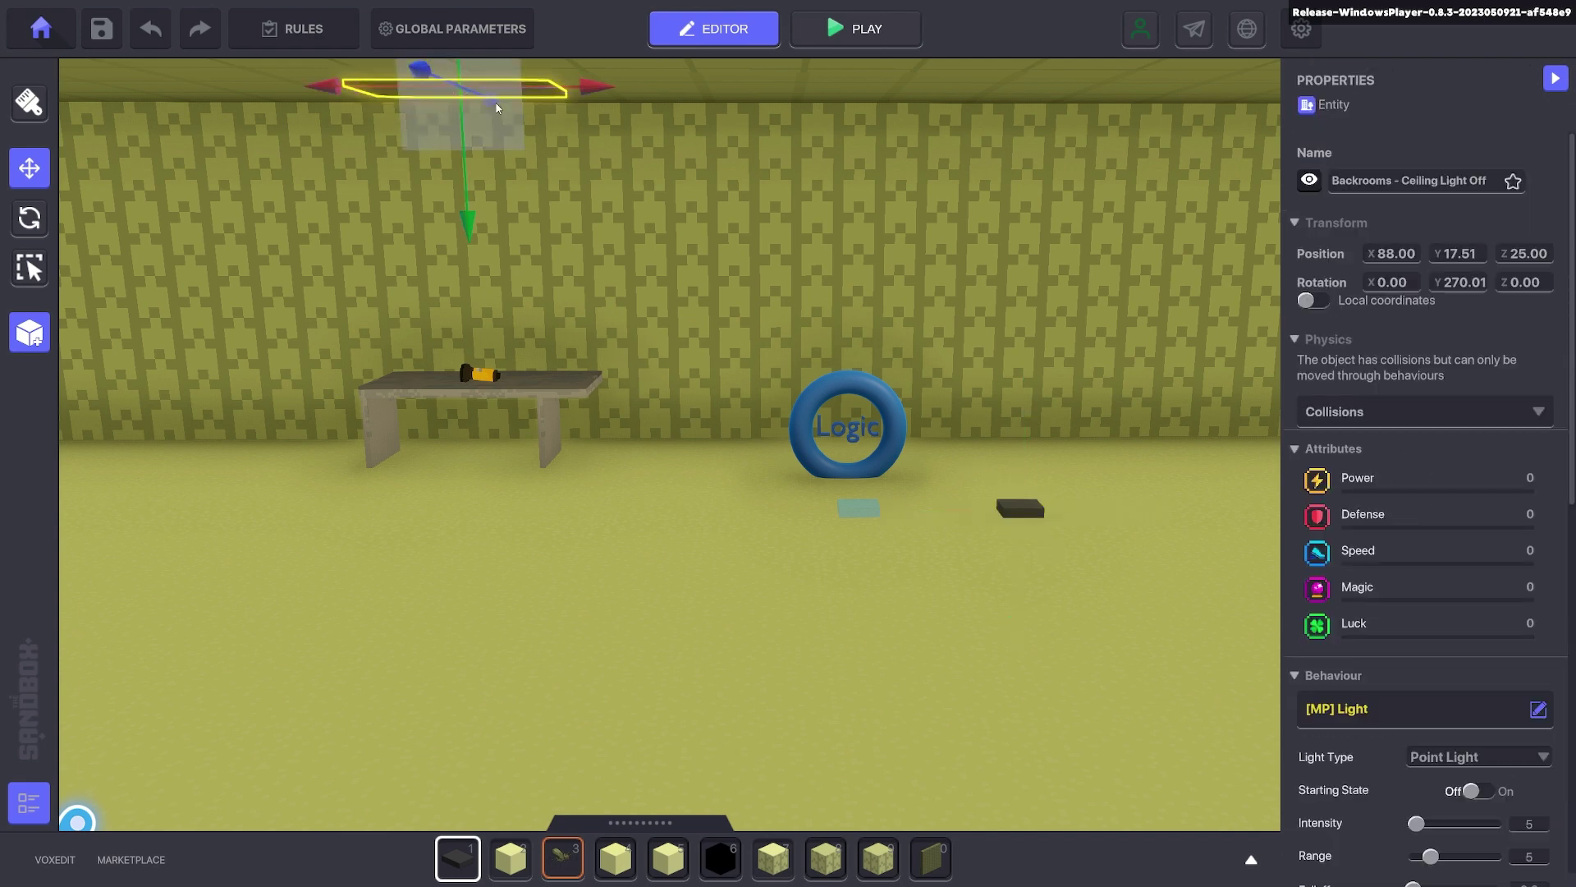
pyautogui.press('f')
pyautogui.moveTo(942, 429)
pyautogui.mouseDown(button='middle')
pyautogui.moveTo(926, 422)
pyautogui.moveTo(936, 431)
pyautogui.mouseUp(button='middle')
pyautogui.scroll(2, 885, 415)
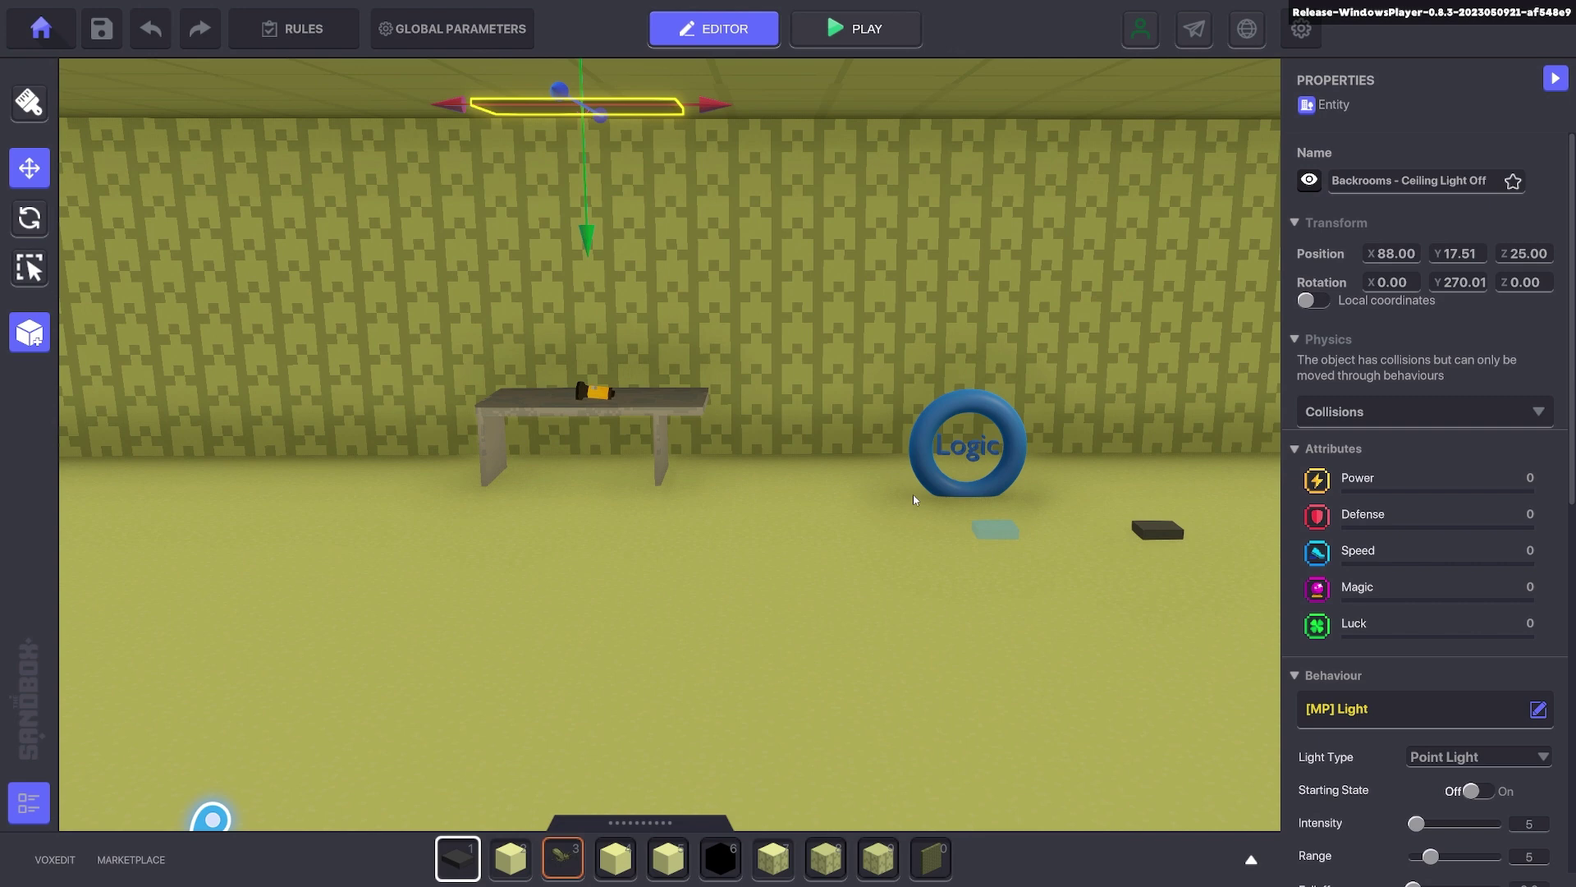
pyautogui.moveTo(763, 568); pyautogui.dragTo(893, 526, button='middle')
pyautogui.moveTo(757, 351); pyautogui.dragTo(887, 399, button='right')
pyautogui.moveTo(954, 455); pyautogui.dragTo(821, 459, button='right')
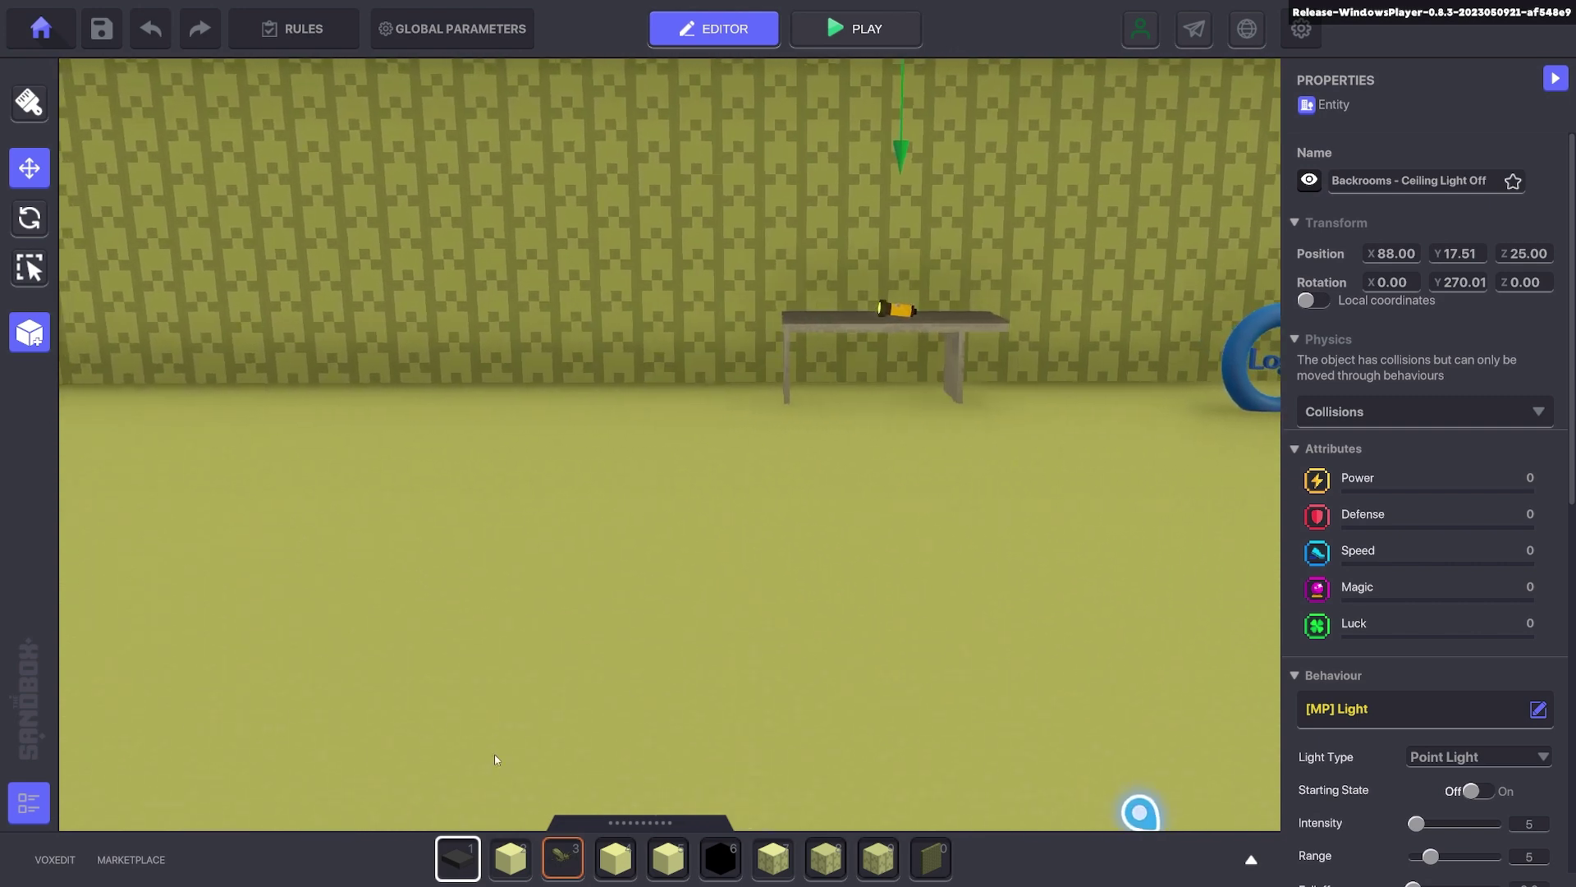
# Step: Place a third Numpad Timer block on the open floor in front of the table and select it
pyautogui.click(458, 857)
pyautogui.click(644, 472)
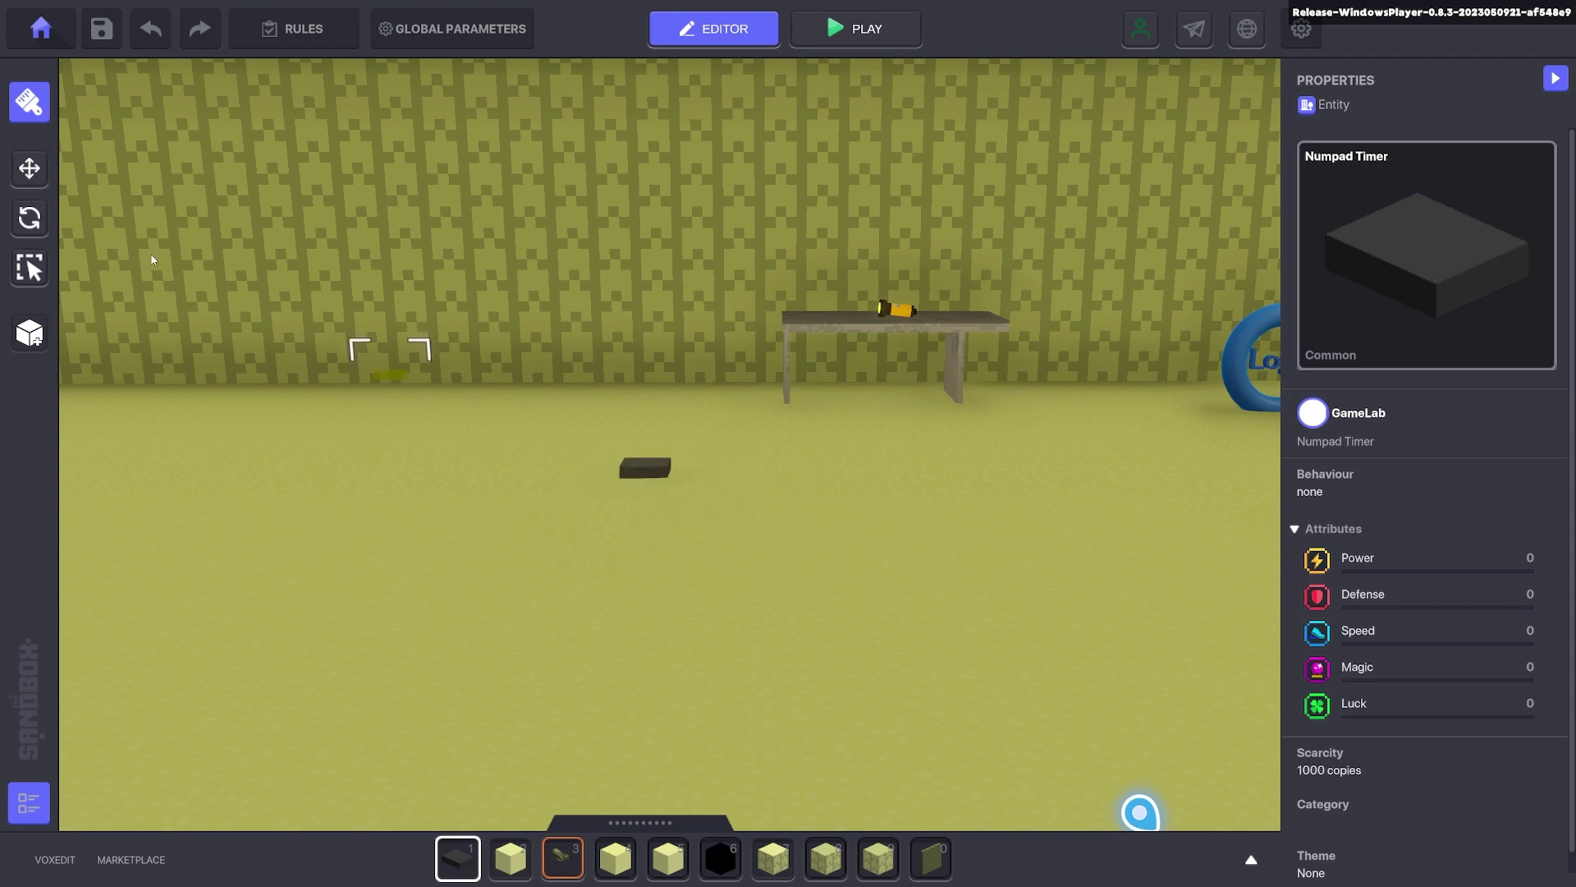
pyautogui.click(29, 168)
pyautogui.click(644, 469)
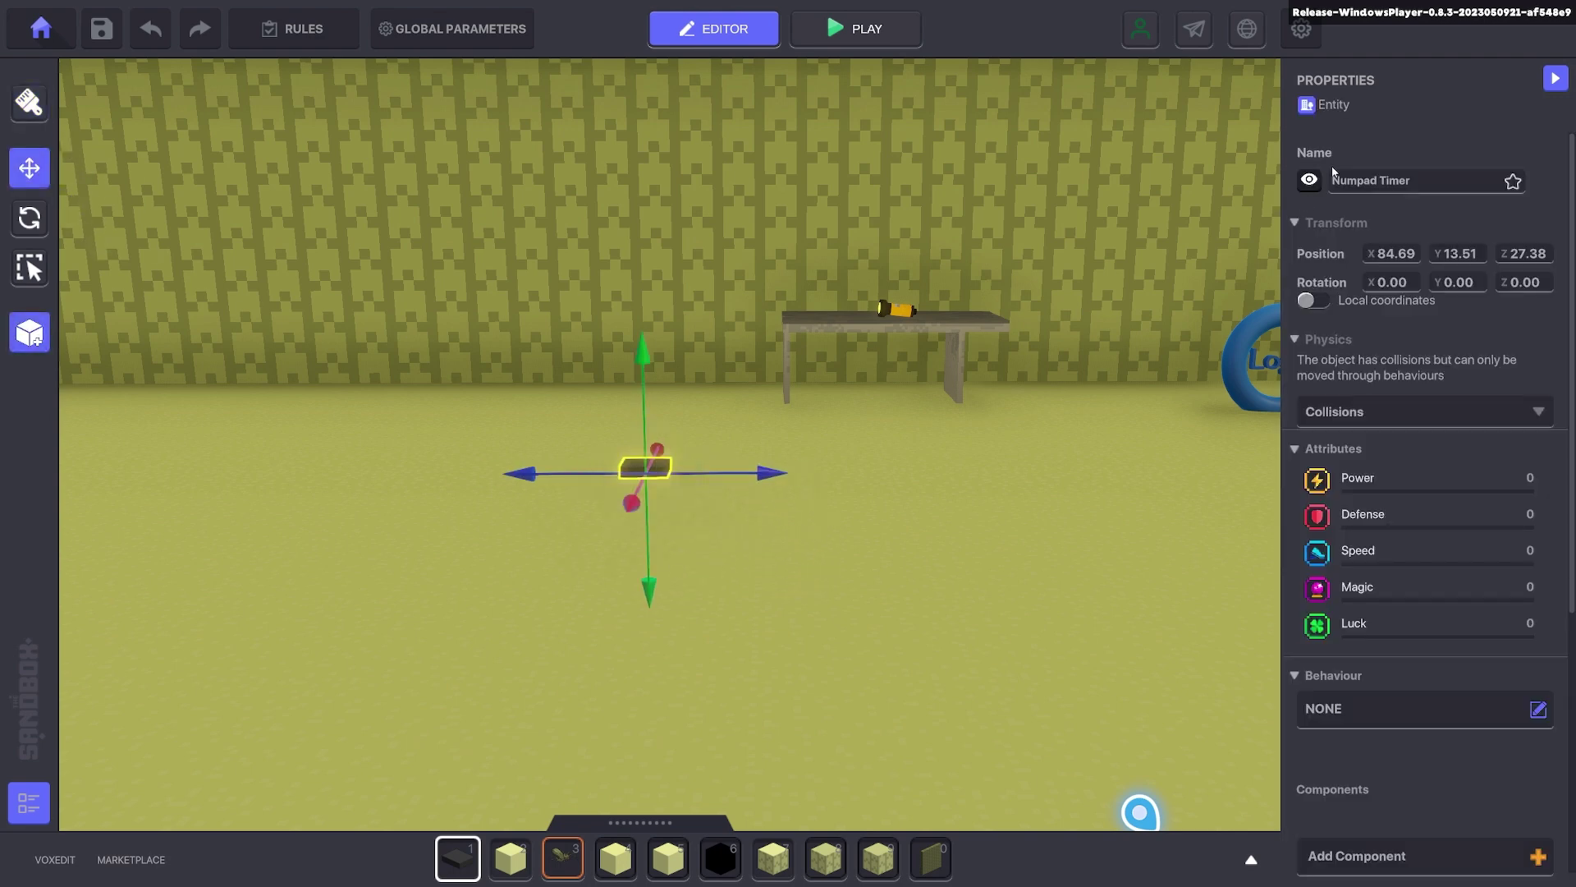
# Step: Set the new Numpad Timer to No Collisions and give it the Timed Events behaviour
pyautogui.click(1391, 408)
pyautogui.click(1344, 473)
pyautogui.scroll(-3, 1344, 475)
pyautogui.click(1396, 490)
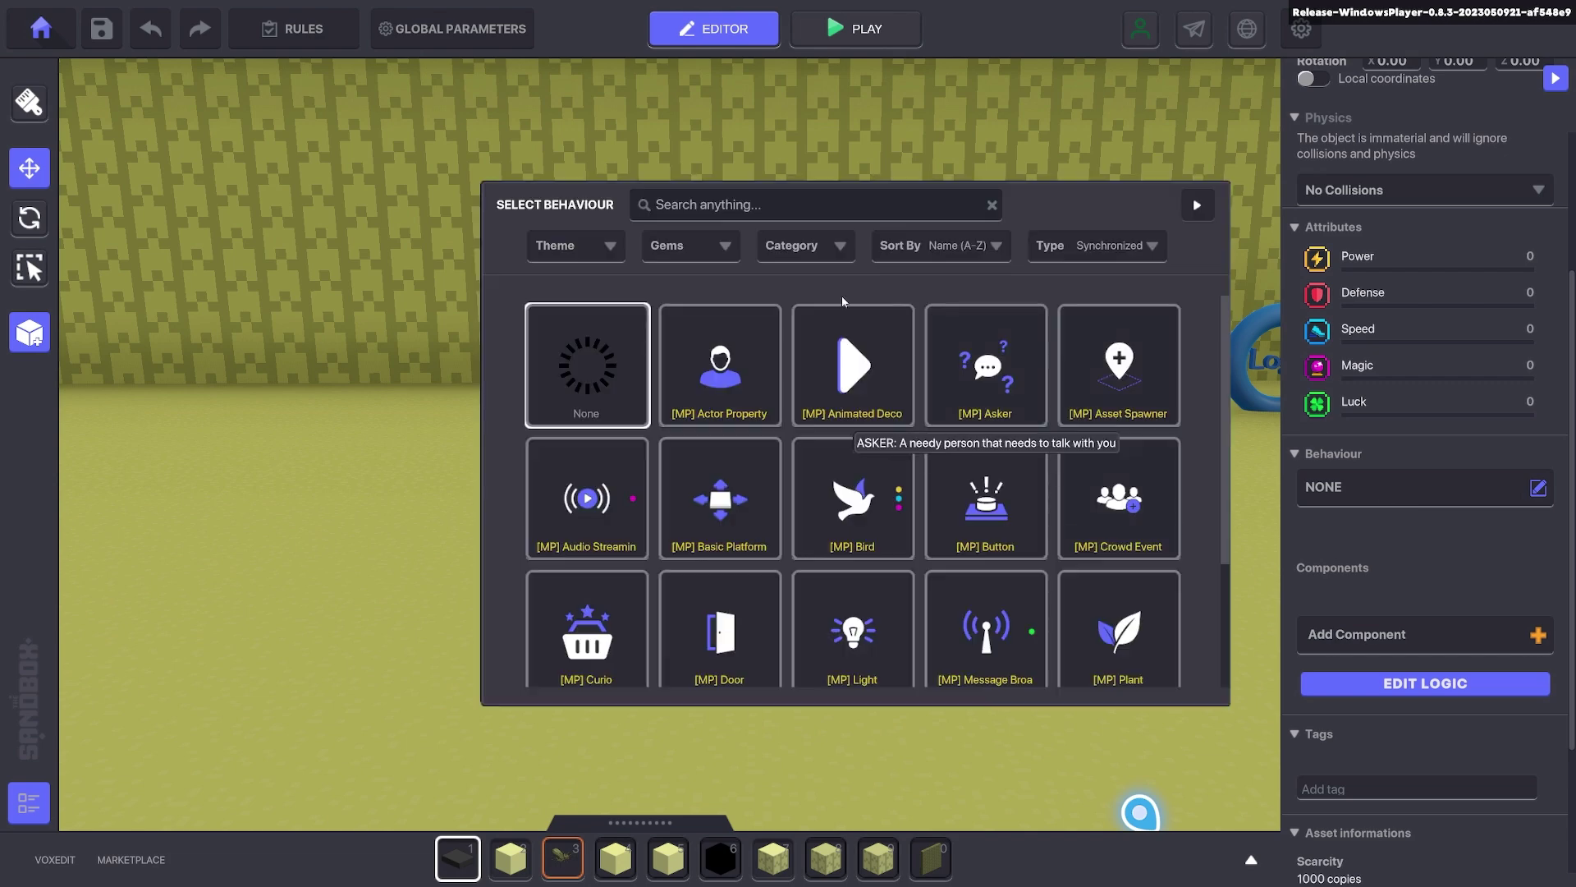
pyautogui.write('tim')
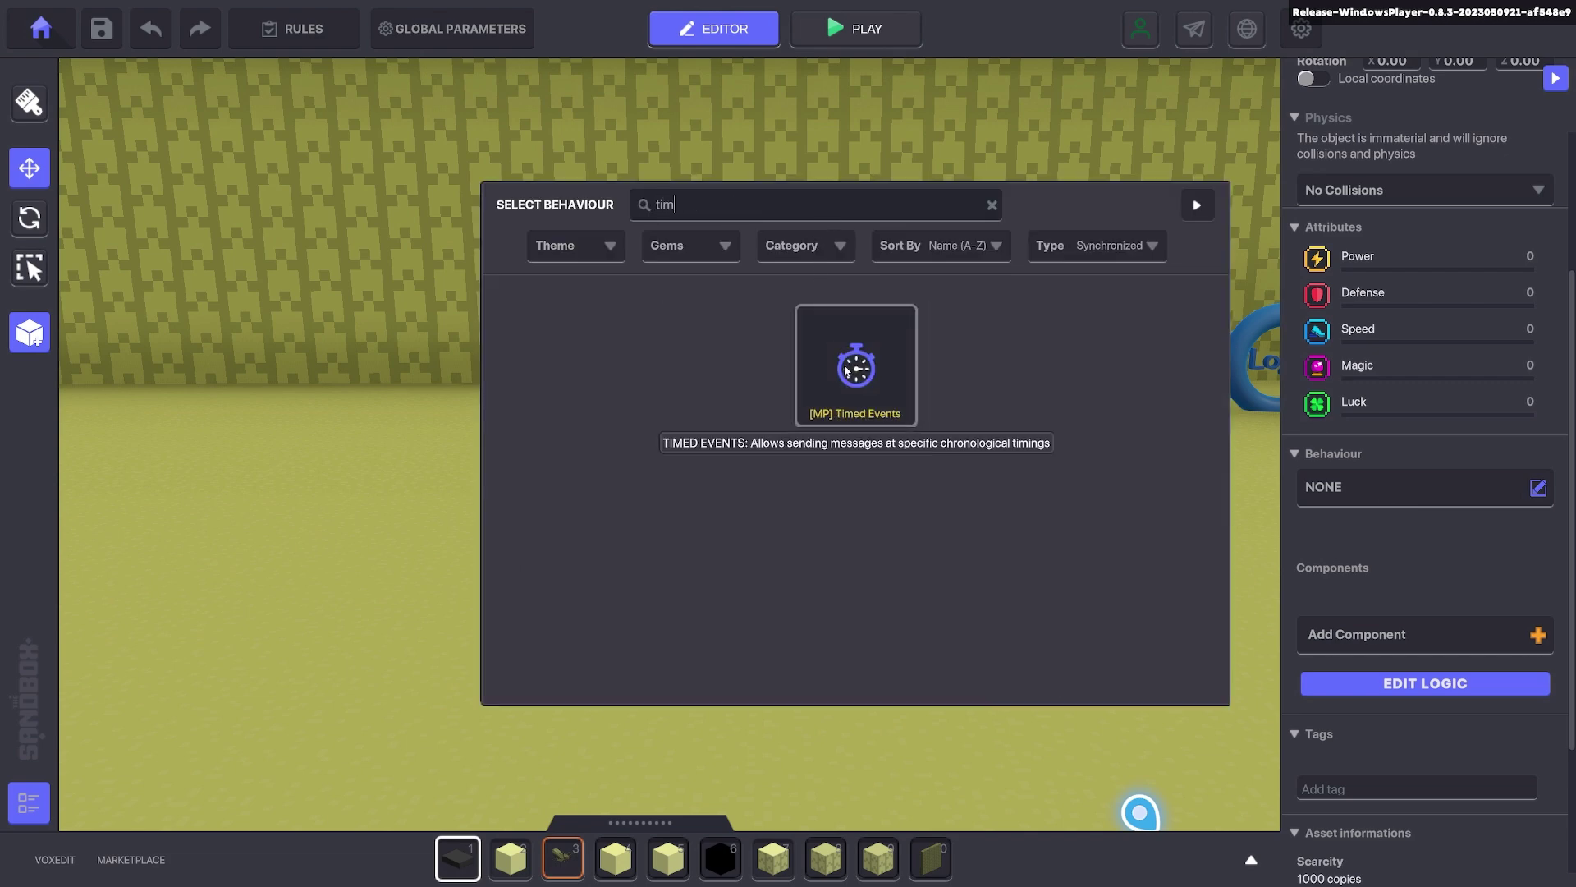
pyautogui.click(854, 394)
# Step: Set the Timed Events' Message to Start to Go.Dark
pyautogui.click(1477, 537)
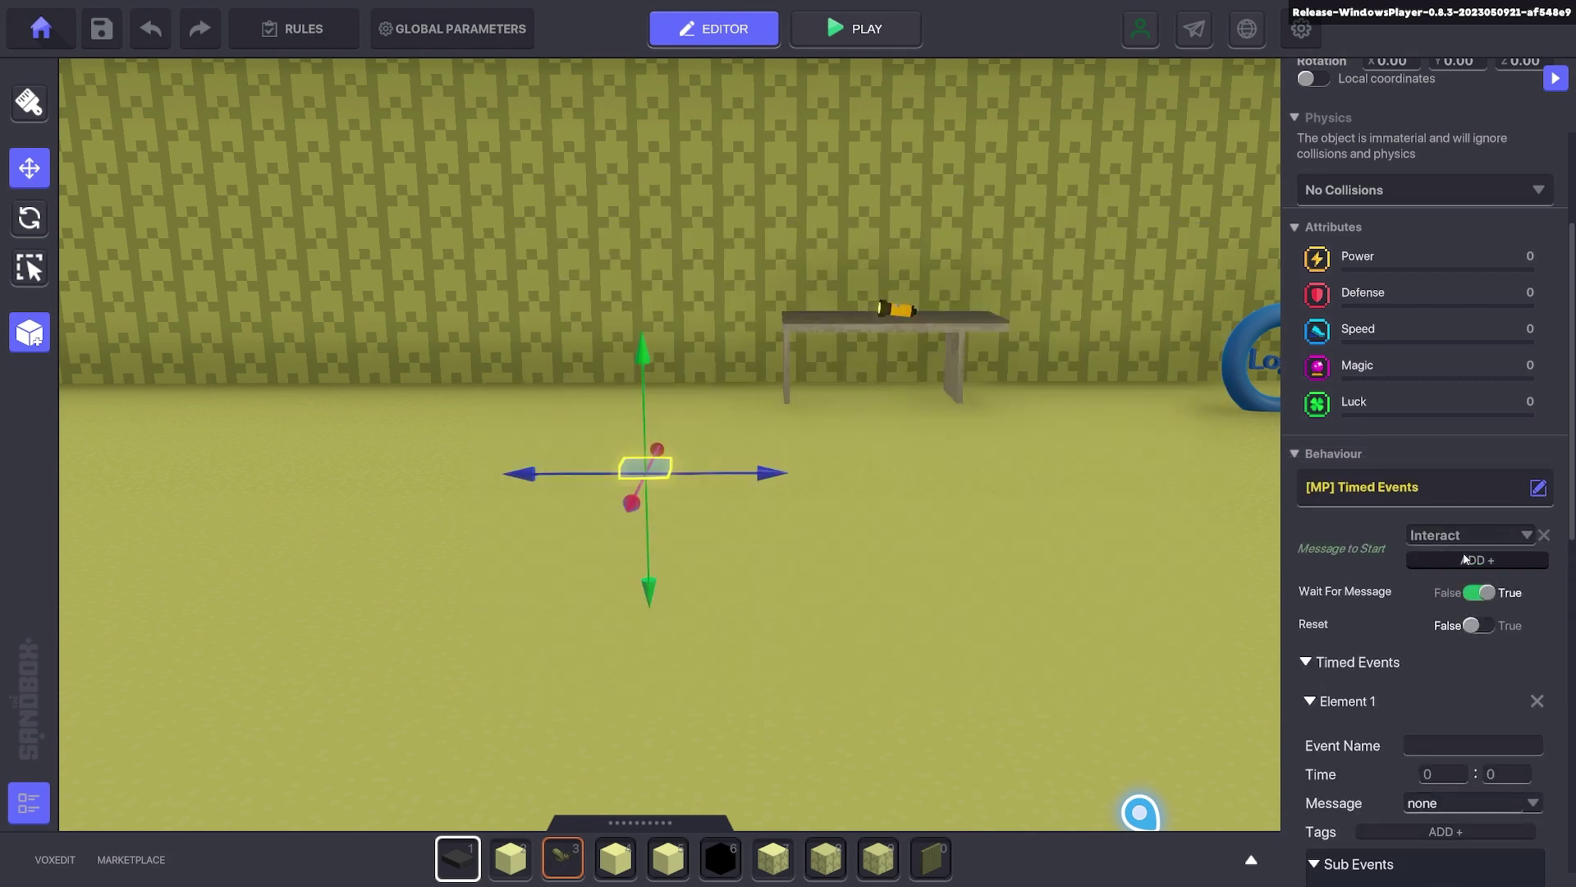
pyautogui.click(1447, 529)
pyautogui.write('Go')
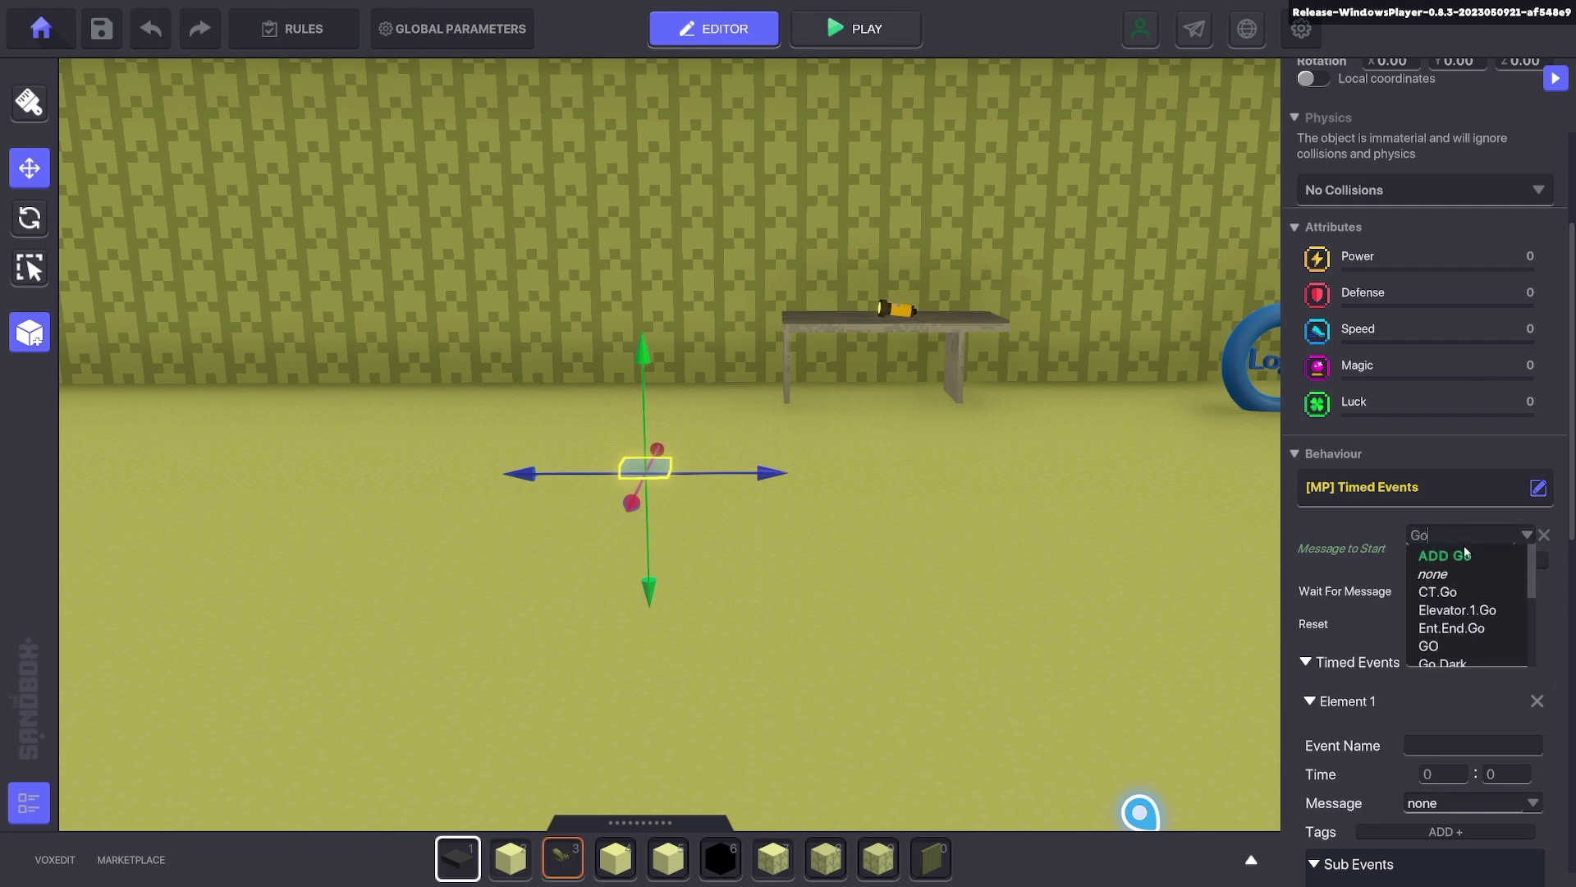
pyautogui.click(1445, 663)
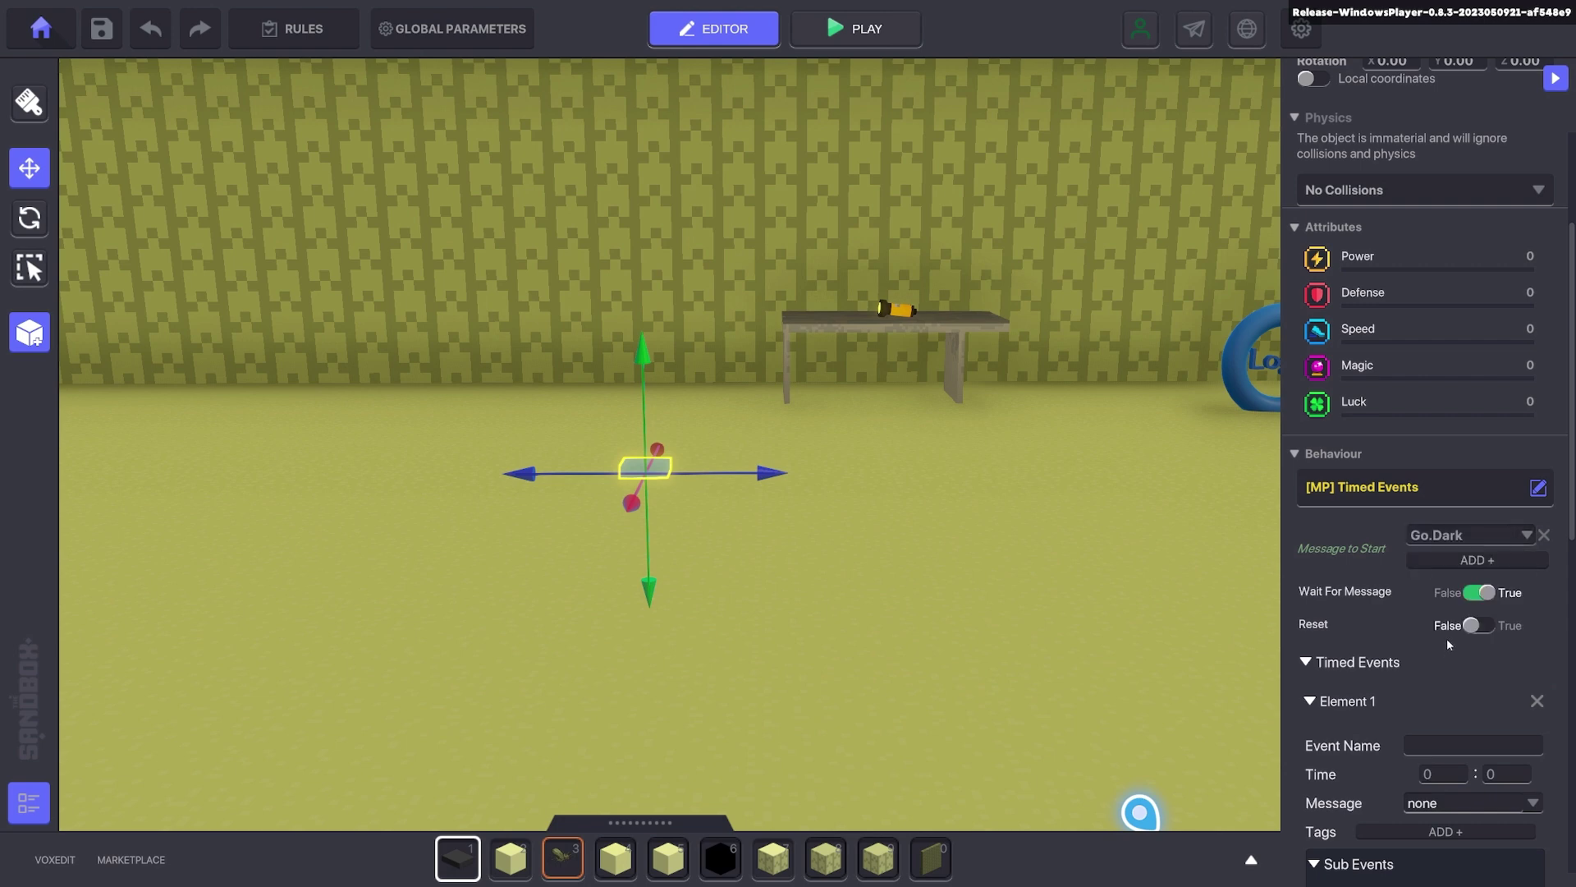
pyautogui.scroll(-3, 1071, 555)
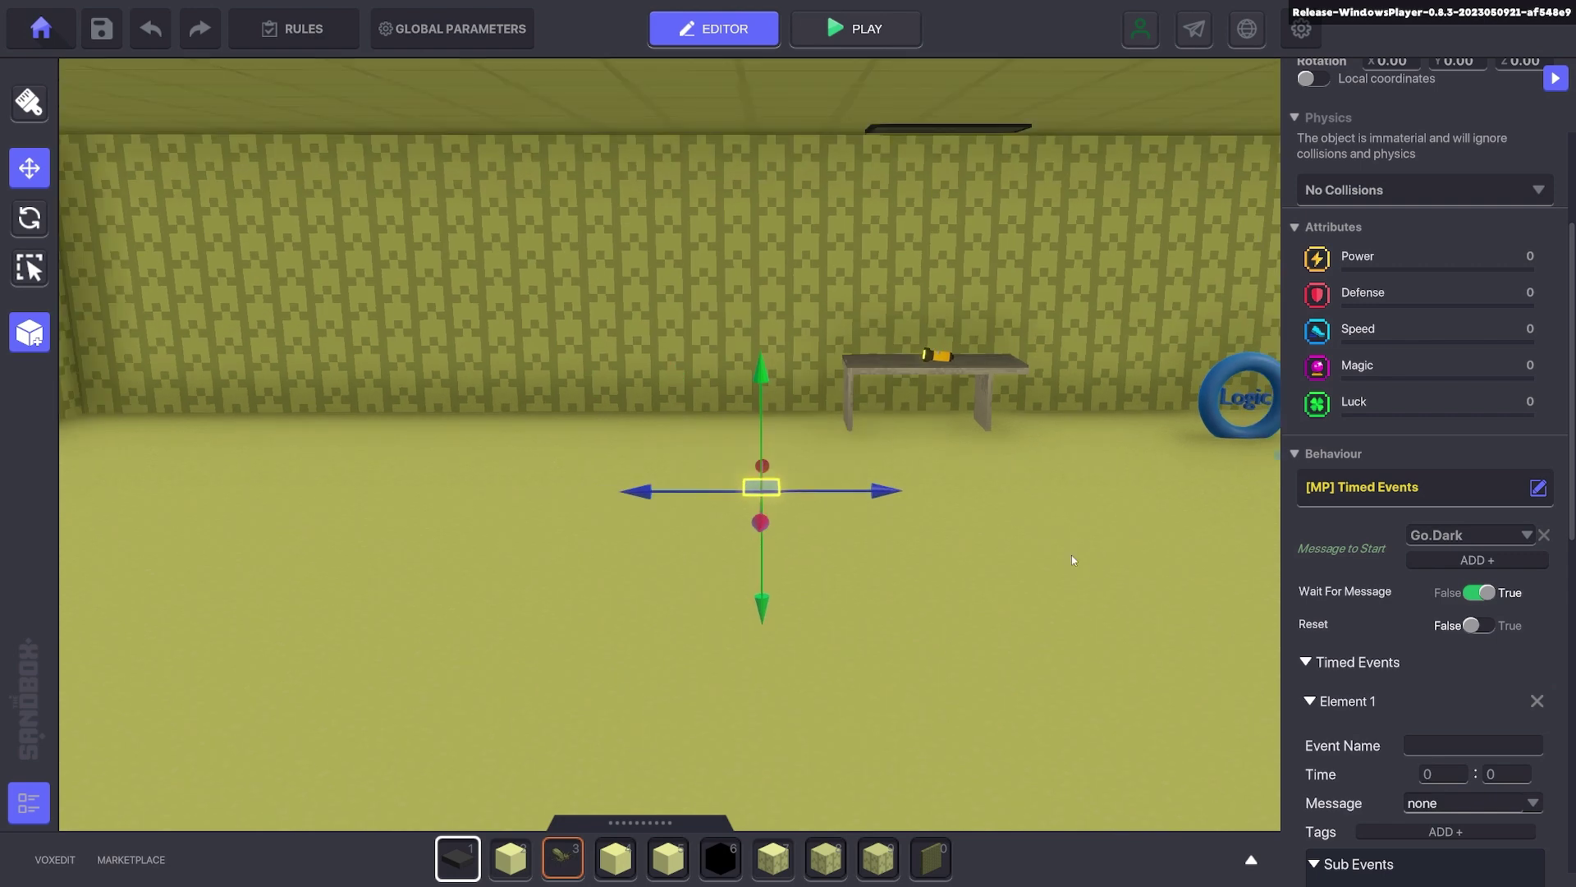
# Step: Check which messages turn the ceiling light above the table on and off
pyautogui.moveTo(1059, 525); pyautogui.dragTo(1017, 505, button='middle')
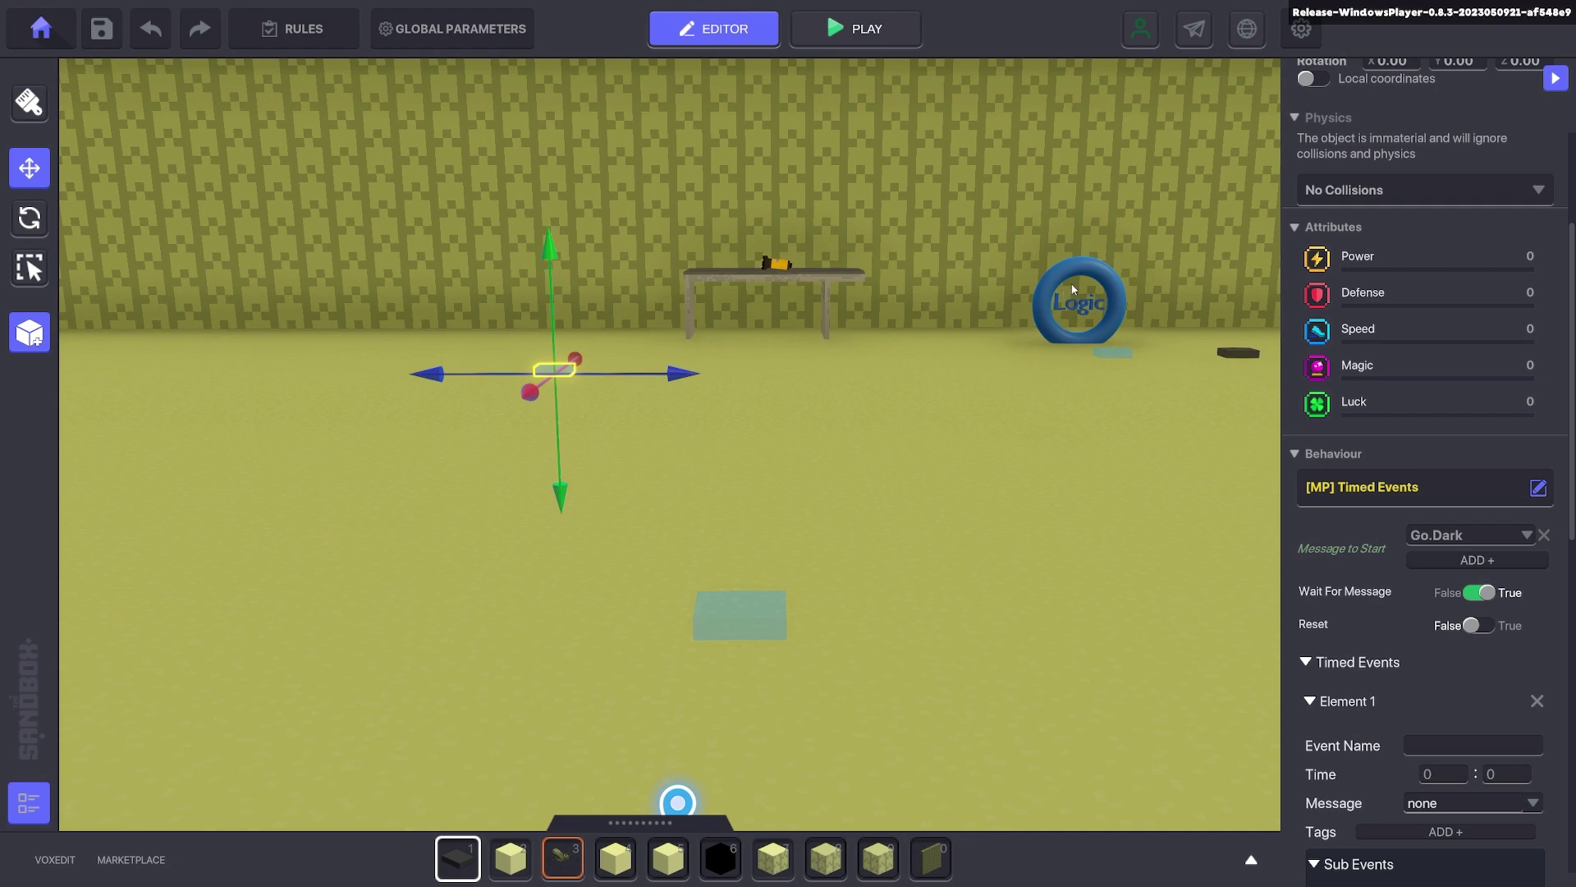
pyautogui.moveTo(890, 288); pyautogui.dragTo(851, 149, button='middle')
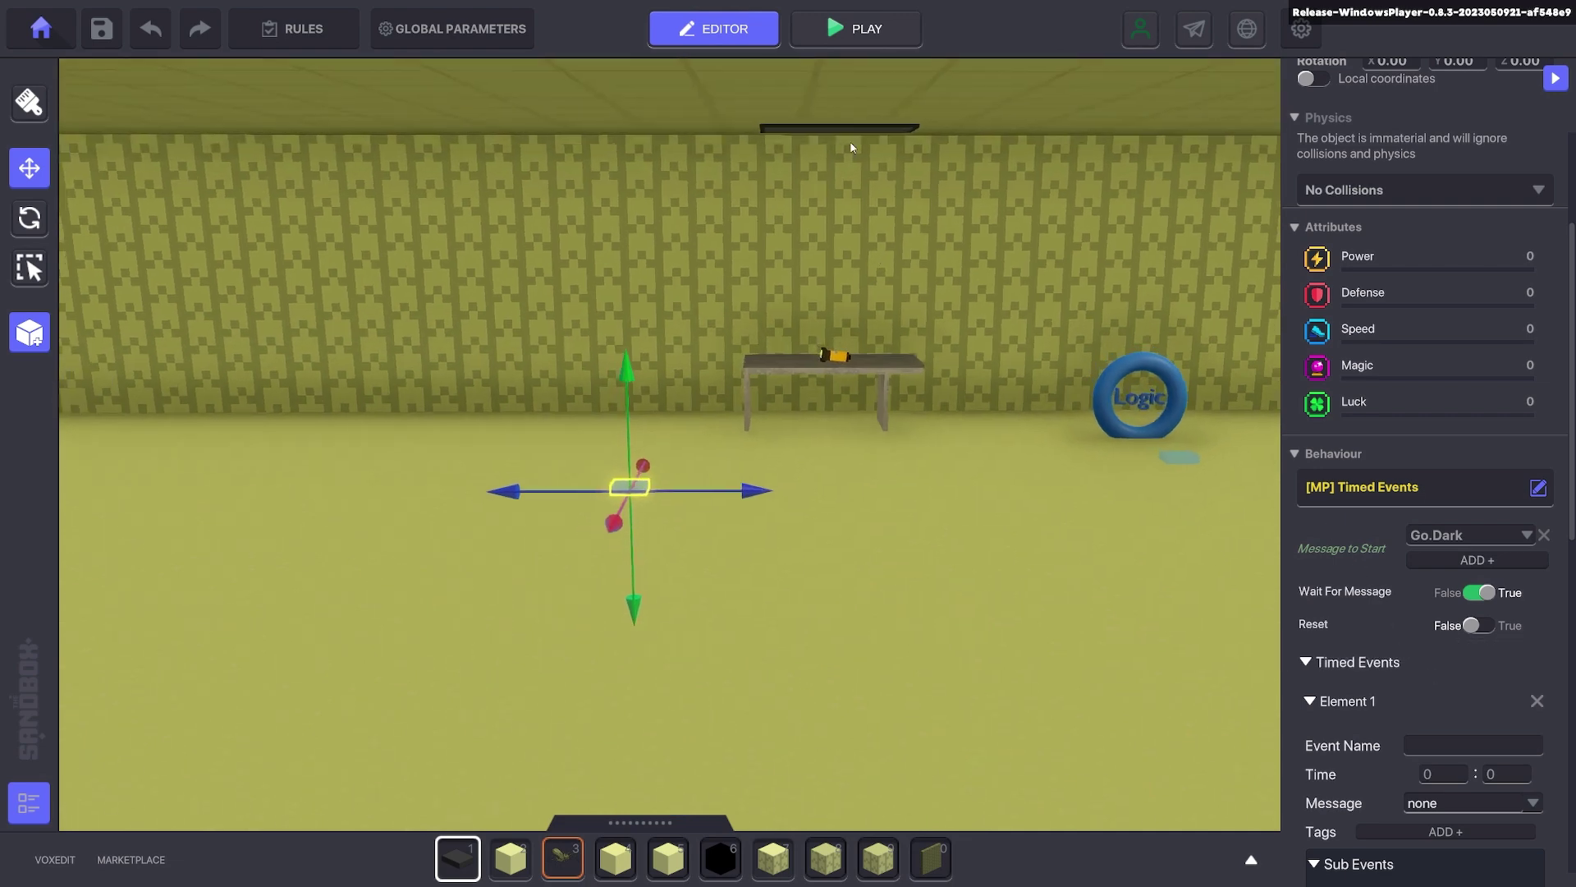
pyautogui.click(859, 130)
pyautogui.scroll(-2, 1422, 627)
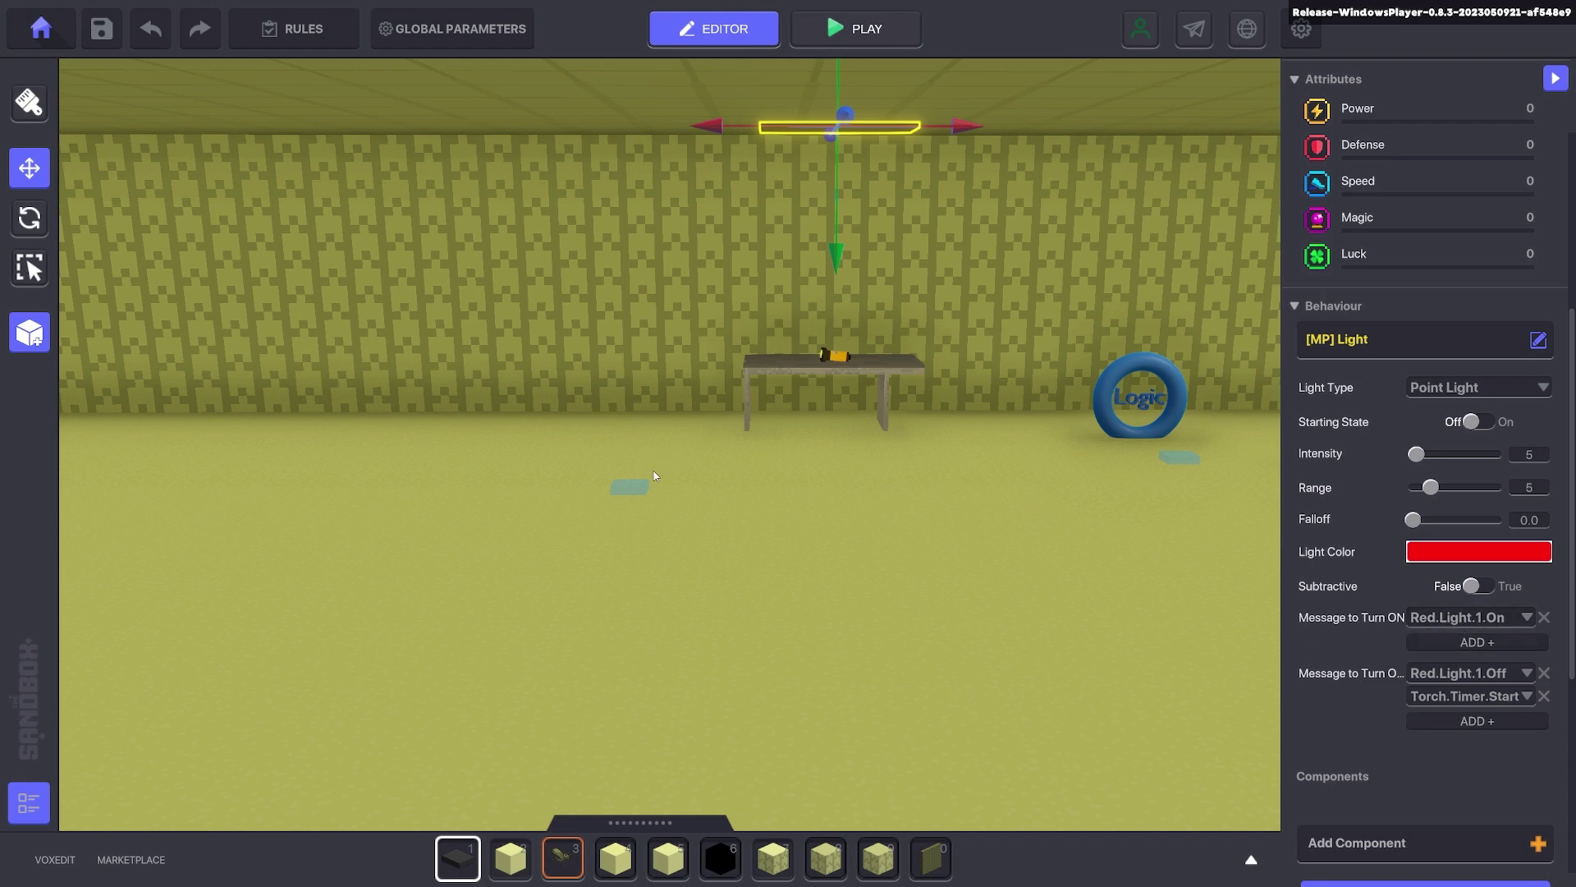
# Step: Set the first timed event of the Go.Dark Numpad Timer to send the message Red.Light.1.On
pyautogui.click(630, 487)
pyautogui.scroll(-3, 1469, 583)
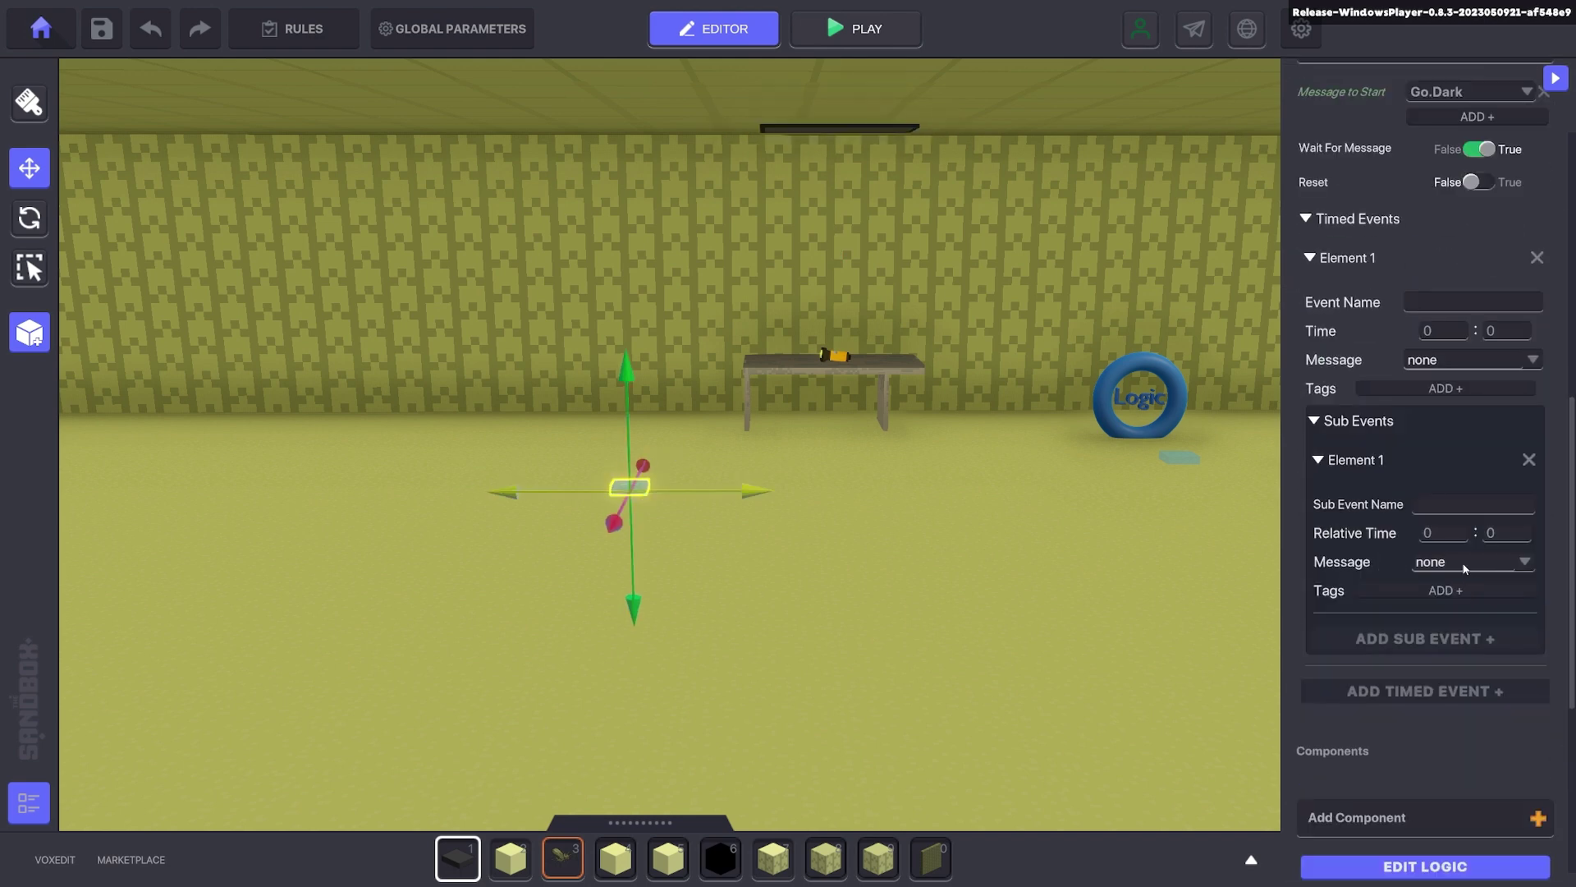
pyautogui.click(1440, 359)
pyautogui.write('Red')
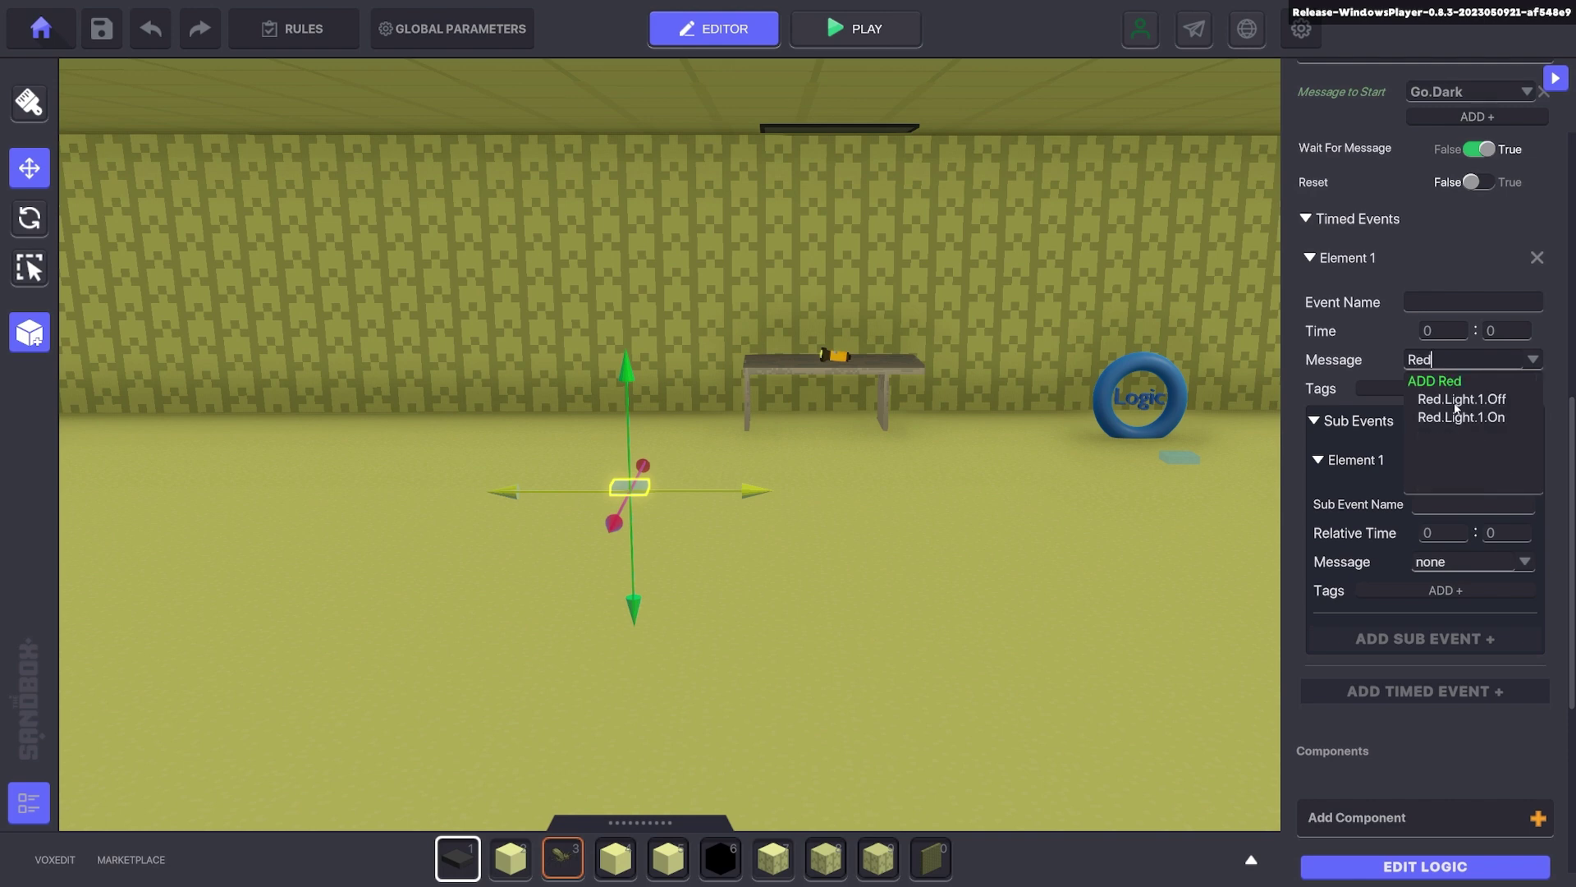
pyautogui.click(1463, 417)
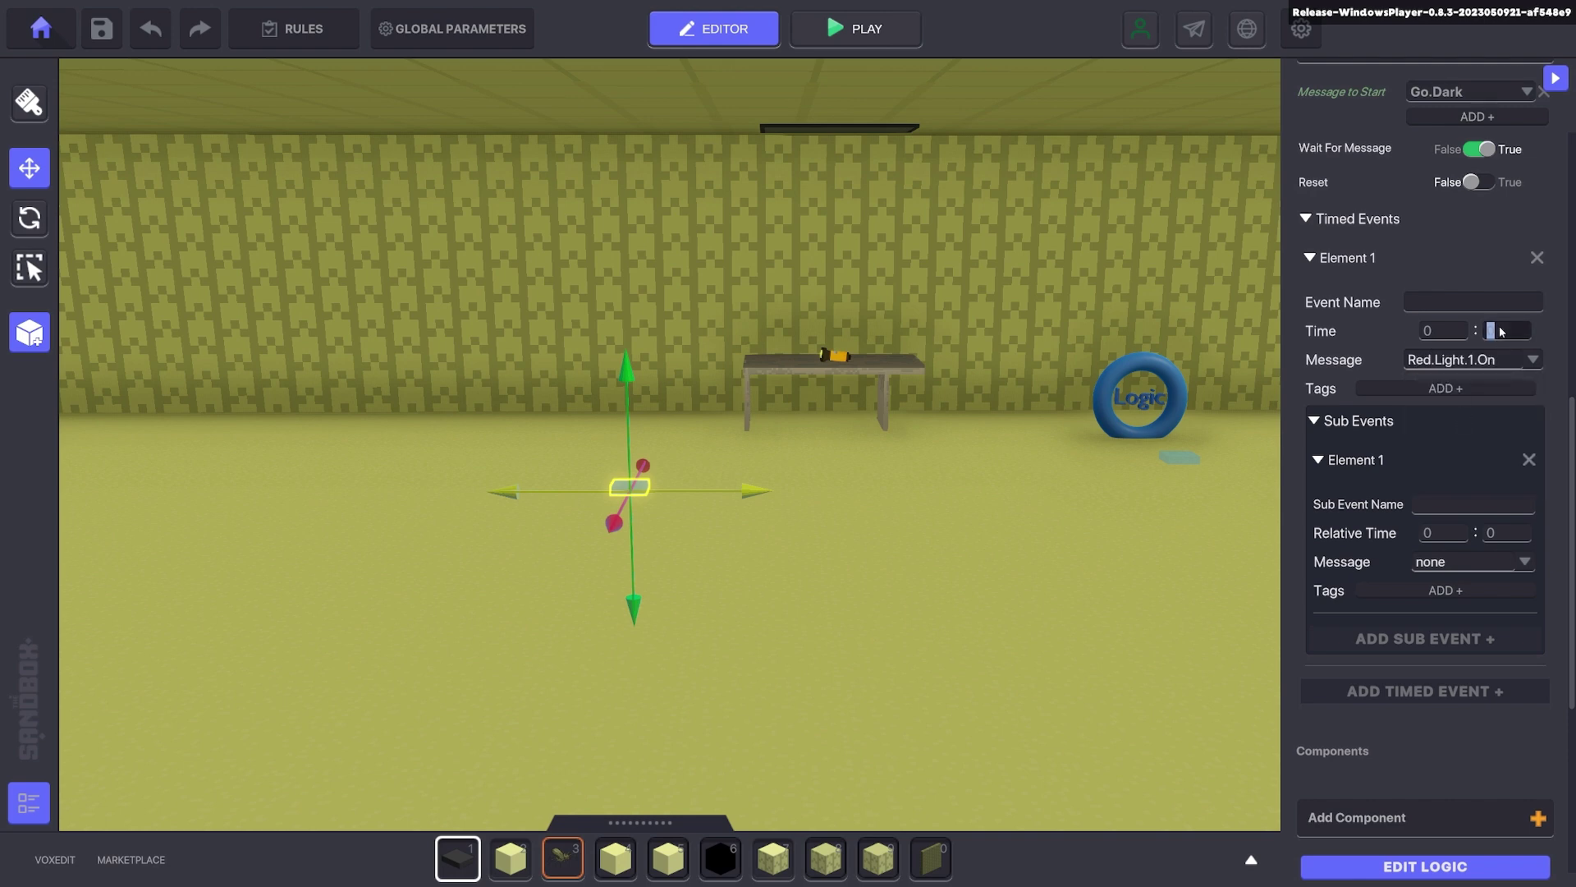
pyautogui.click(1051, 524)
# Step: Playtest the dark room by walking to the red-lit table and picking up the torch, then return to the editor
pyautogui.hotkey('ctrl', 'p')
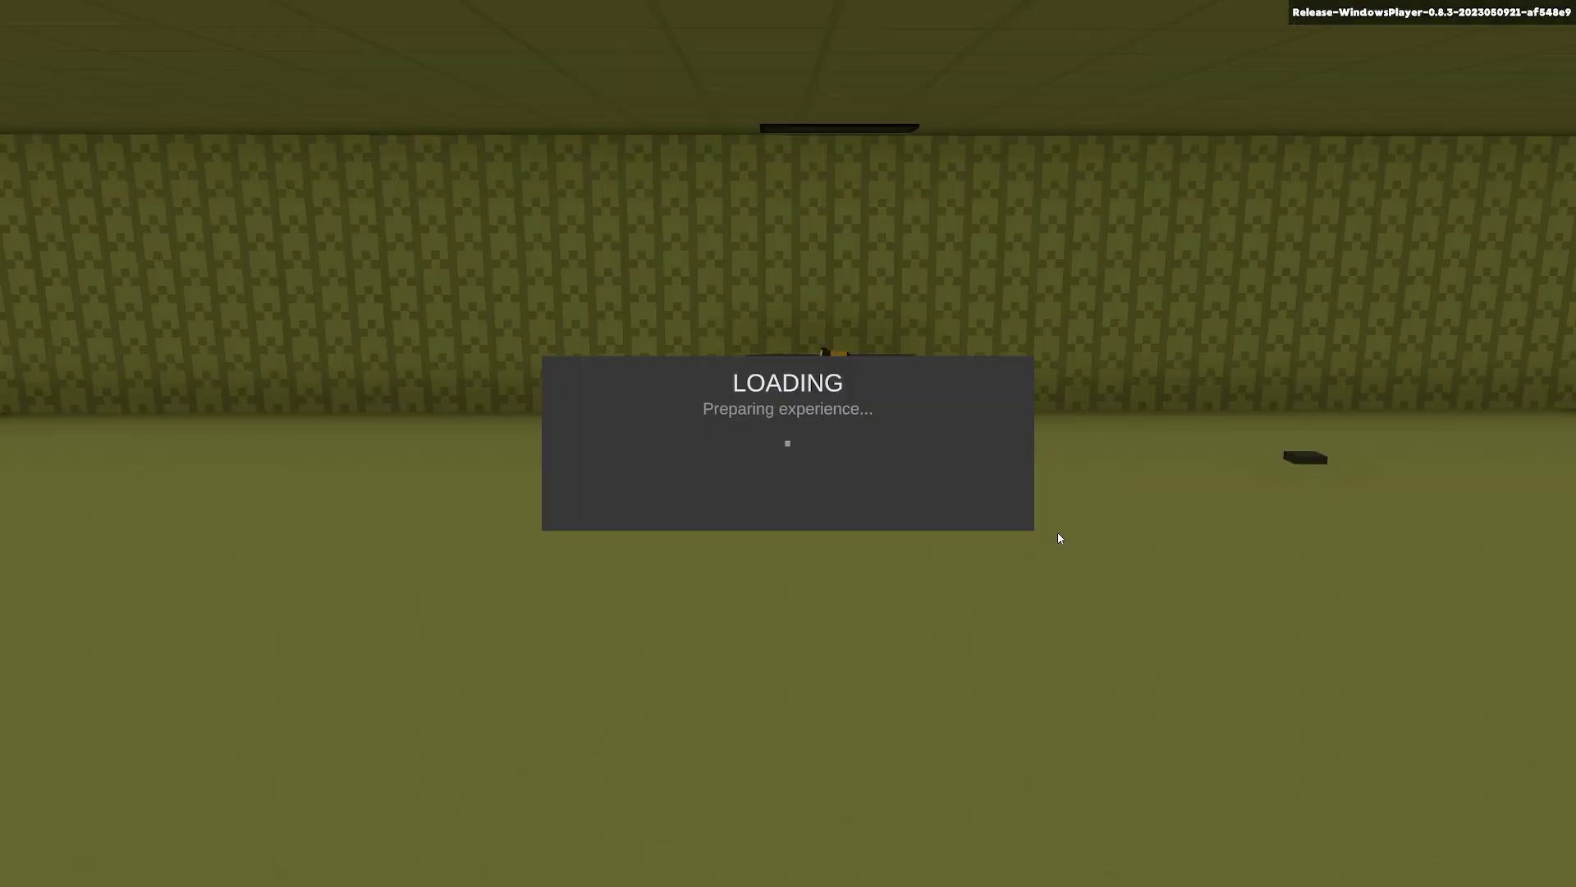
pyautogui.press('w')
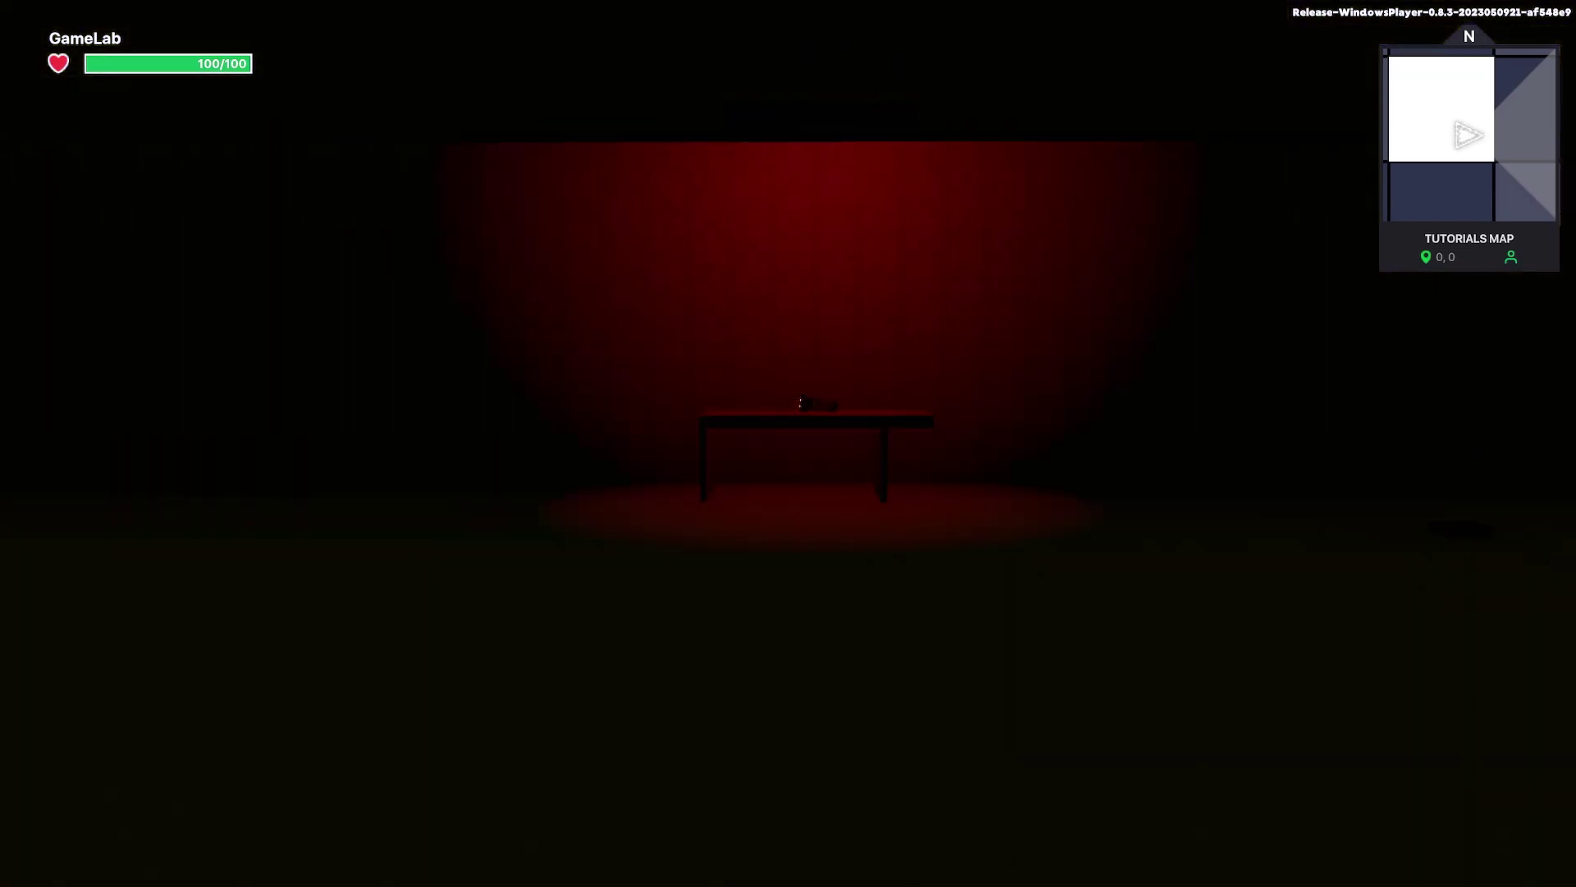
pyautogui.press('w')
pyautogui.press('w')
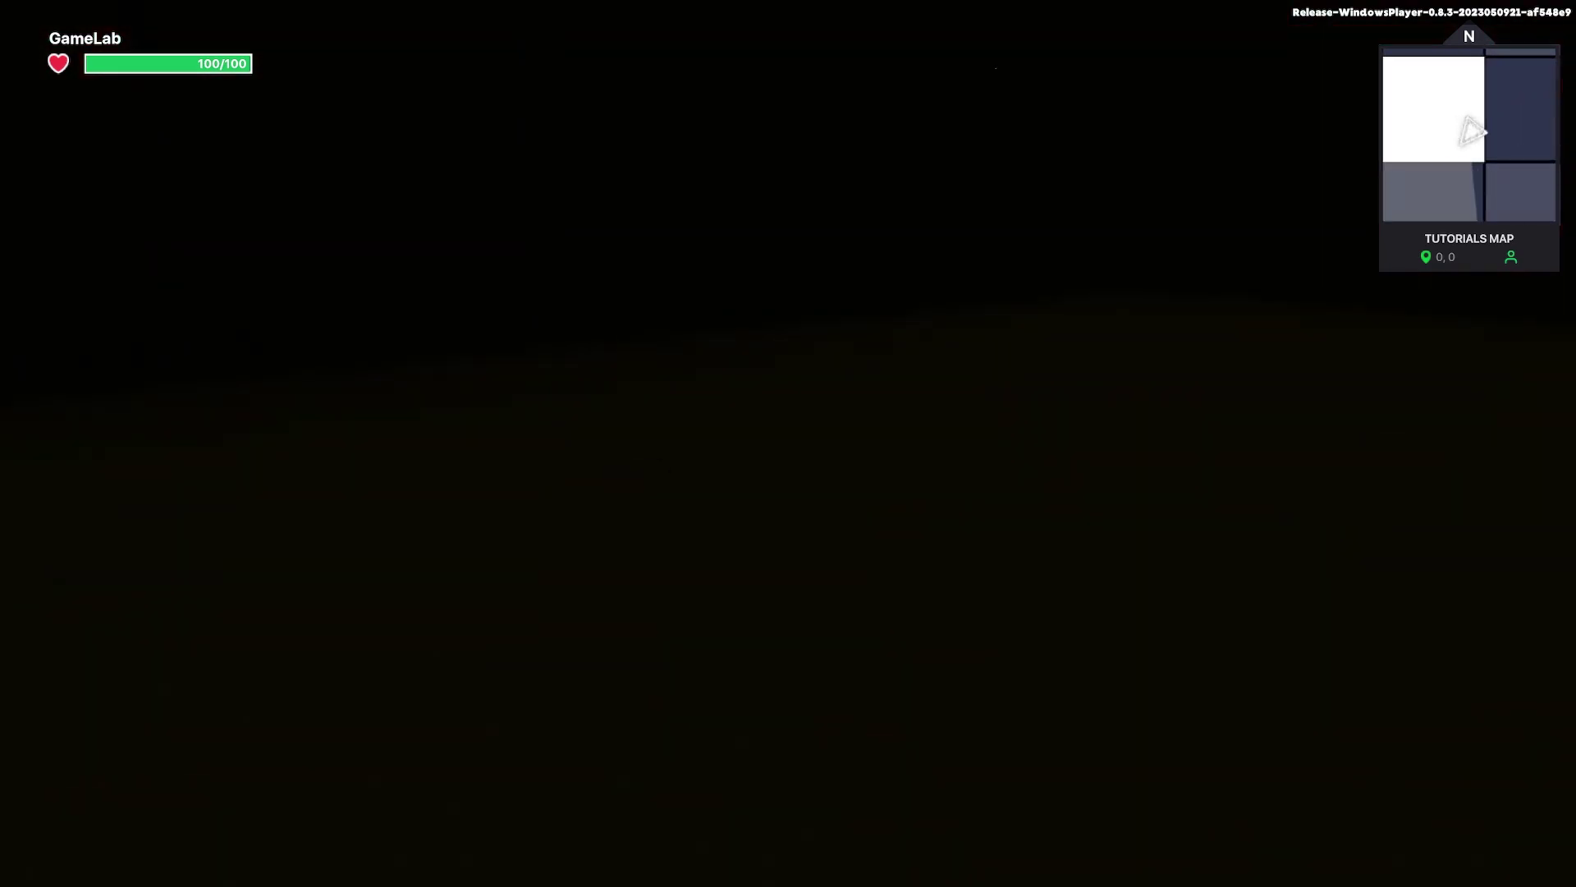
pyautogui.press('w')
pyautogui.press('s')
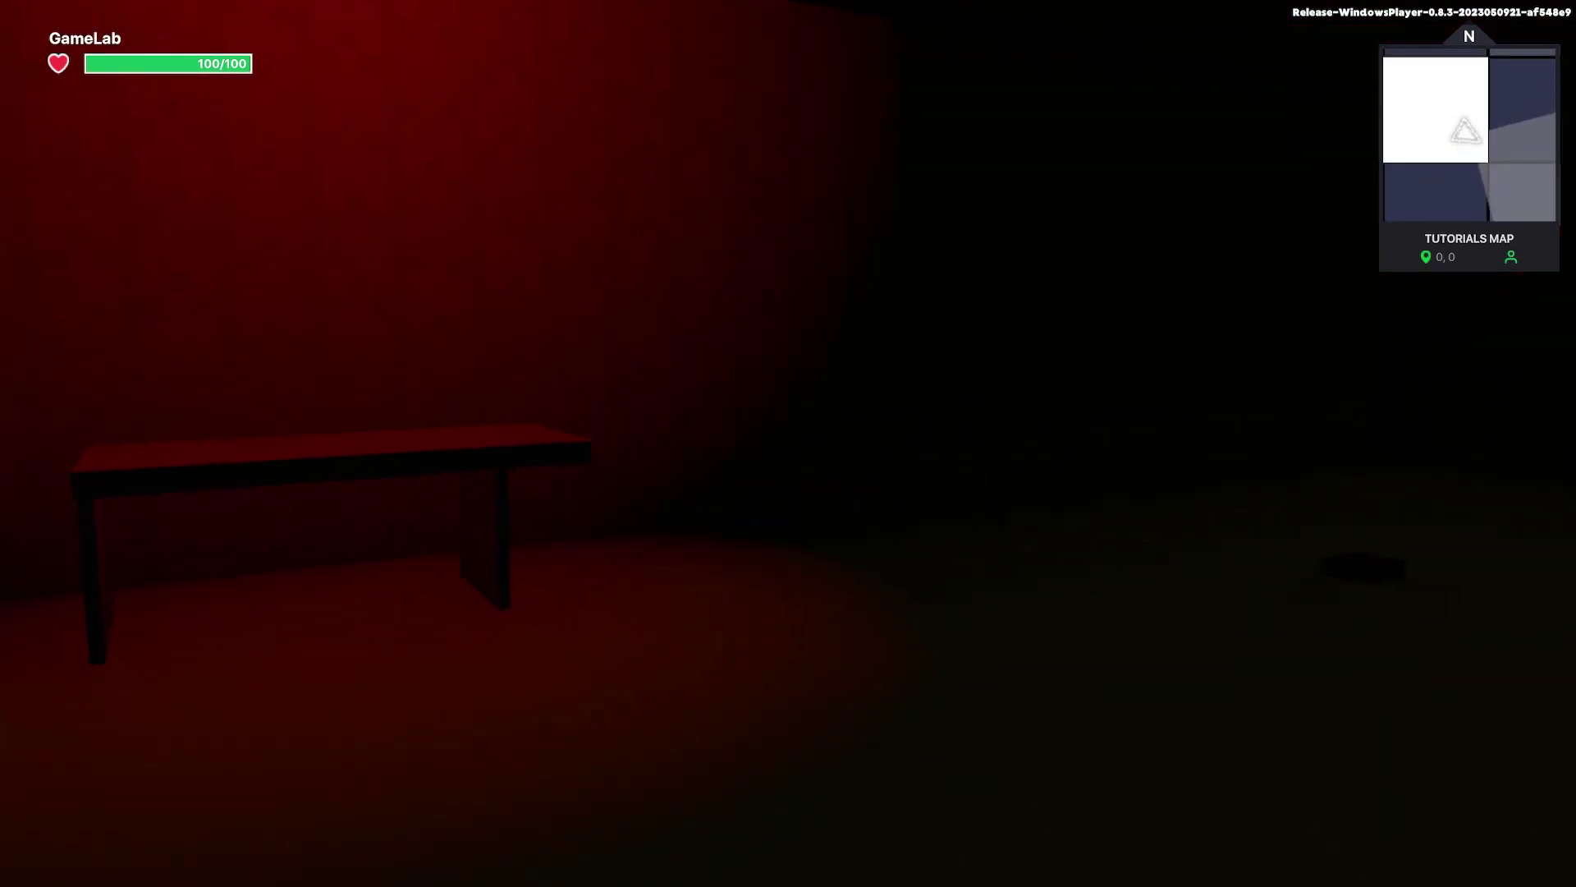
pyautogui.hotkey('ctrl', 'p')
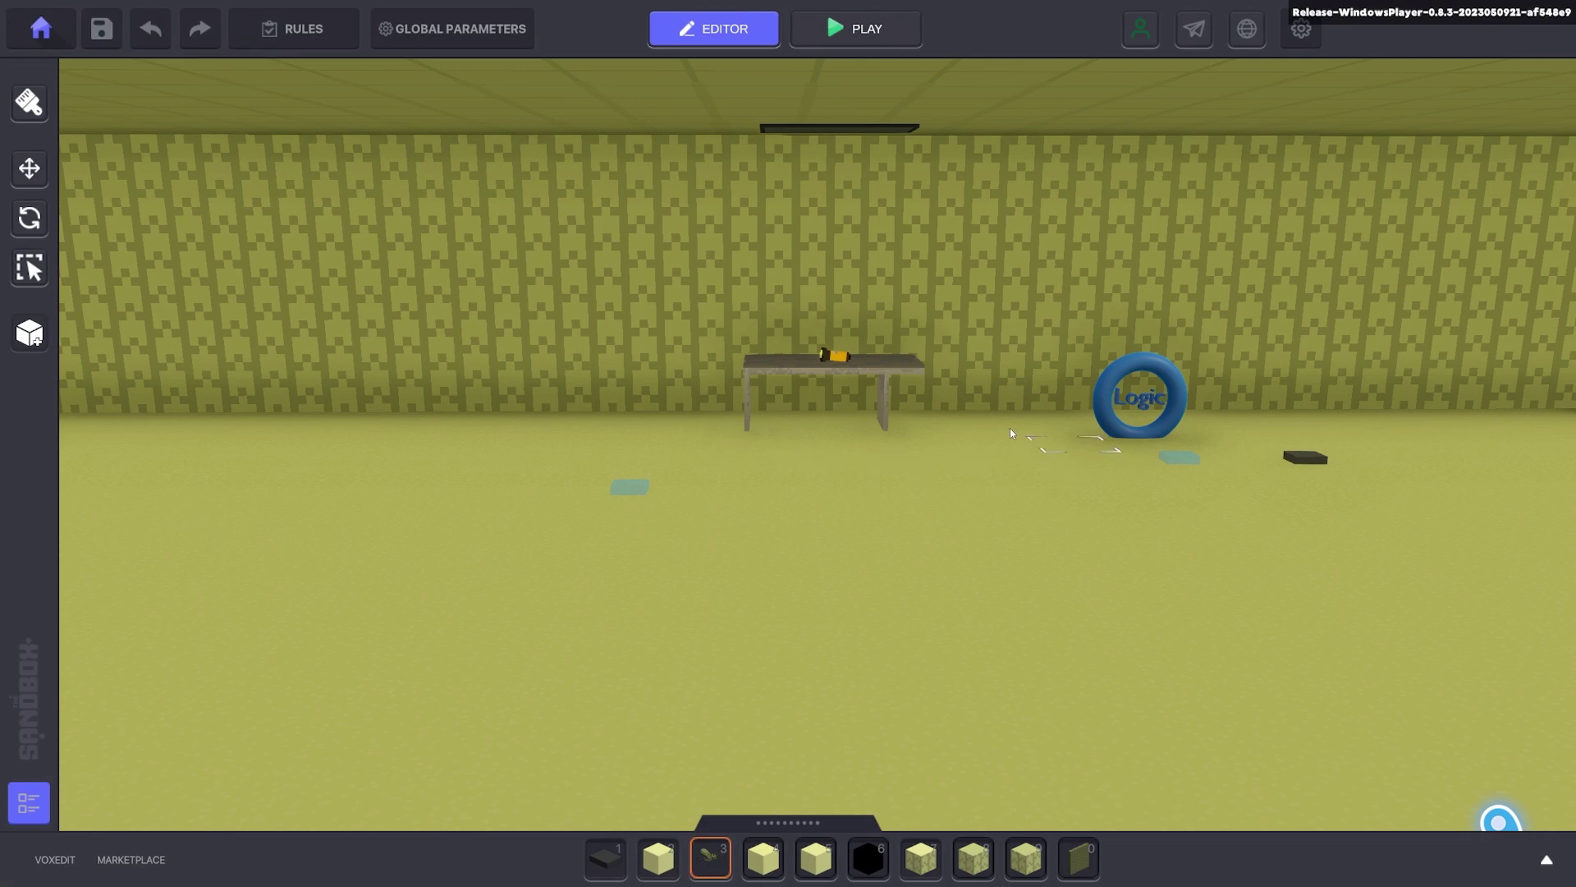
# Step: Place a Post Process Asset from the Logic library on the floor beside the Weather Asset, behind the second Numpad Timer
pyautogui.moveTo(913, 394); pyautogui.dragTo(879, 399, button='middle')
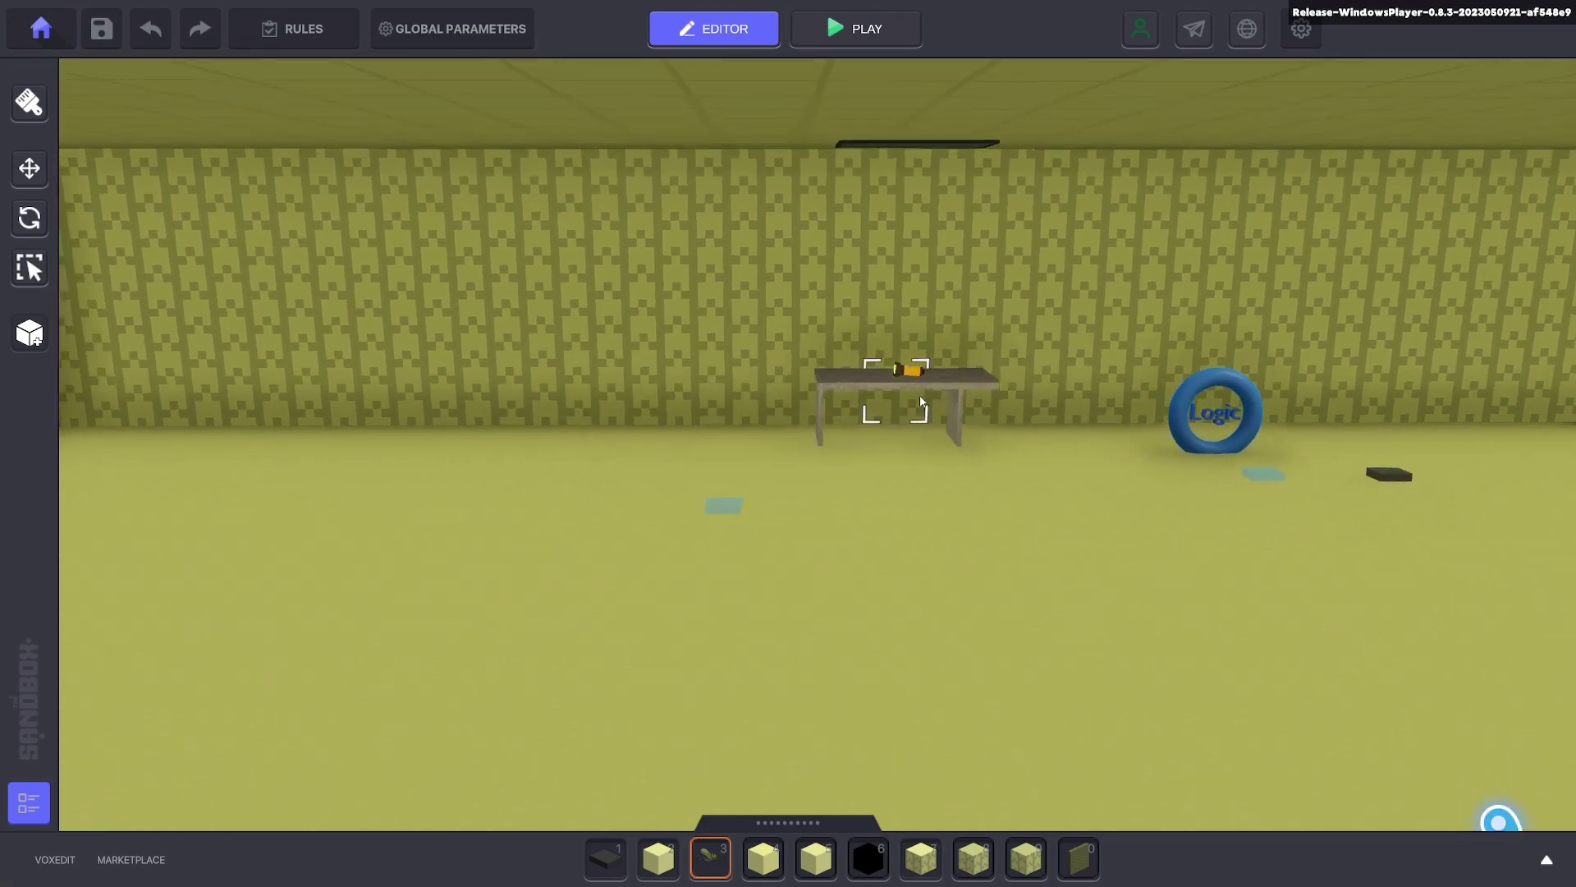
pyautogui.press('d')
pyautogui.press('w')
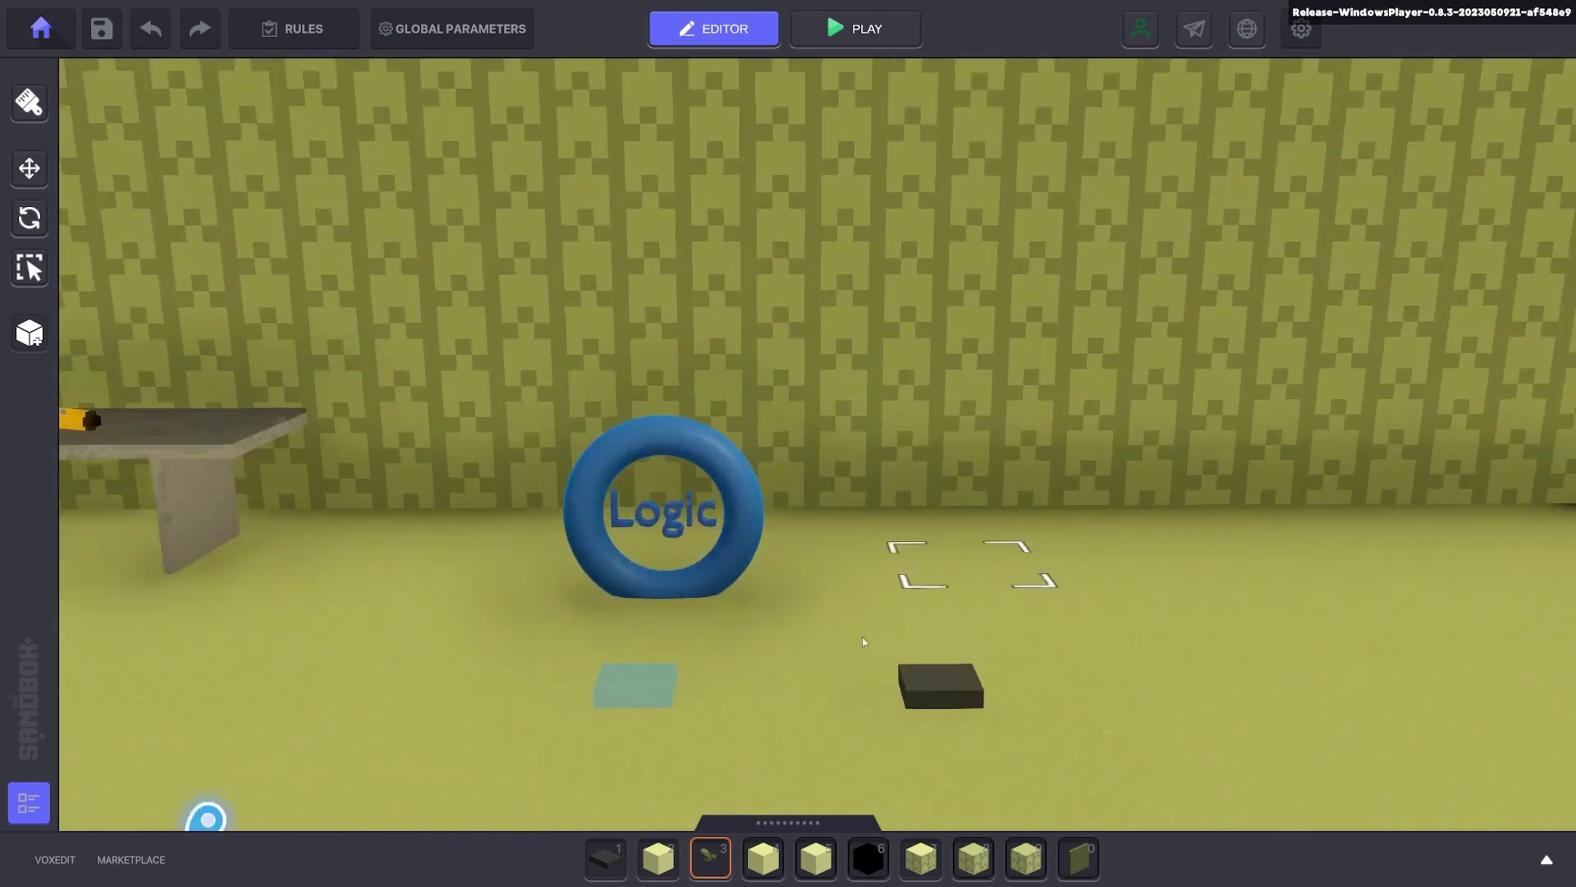
pyautogui.press('Tab')
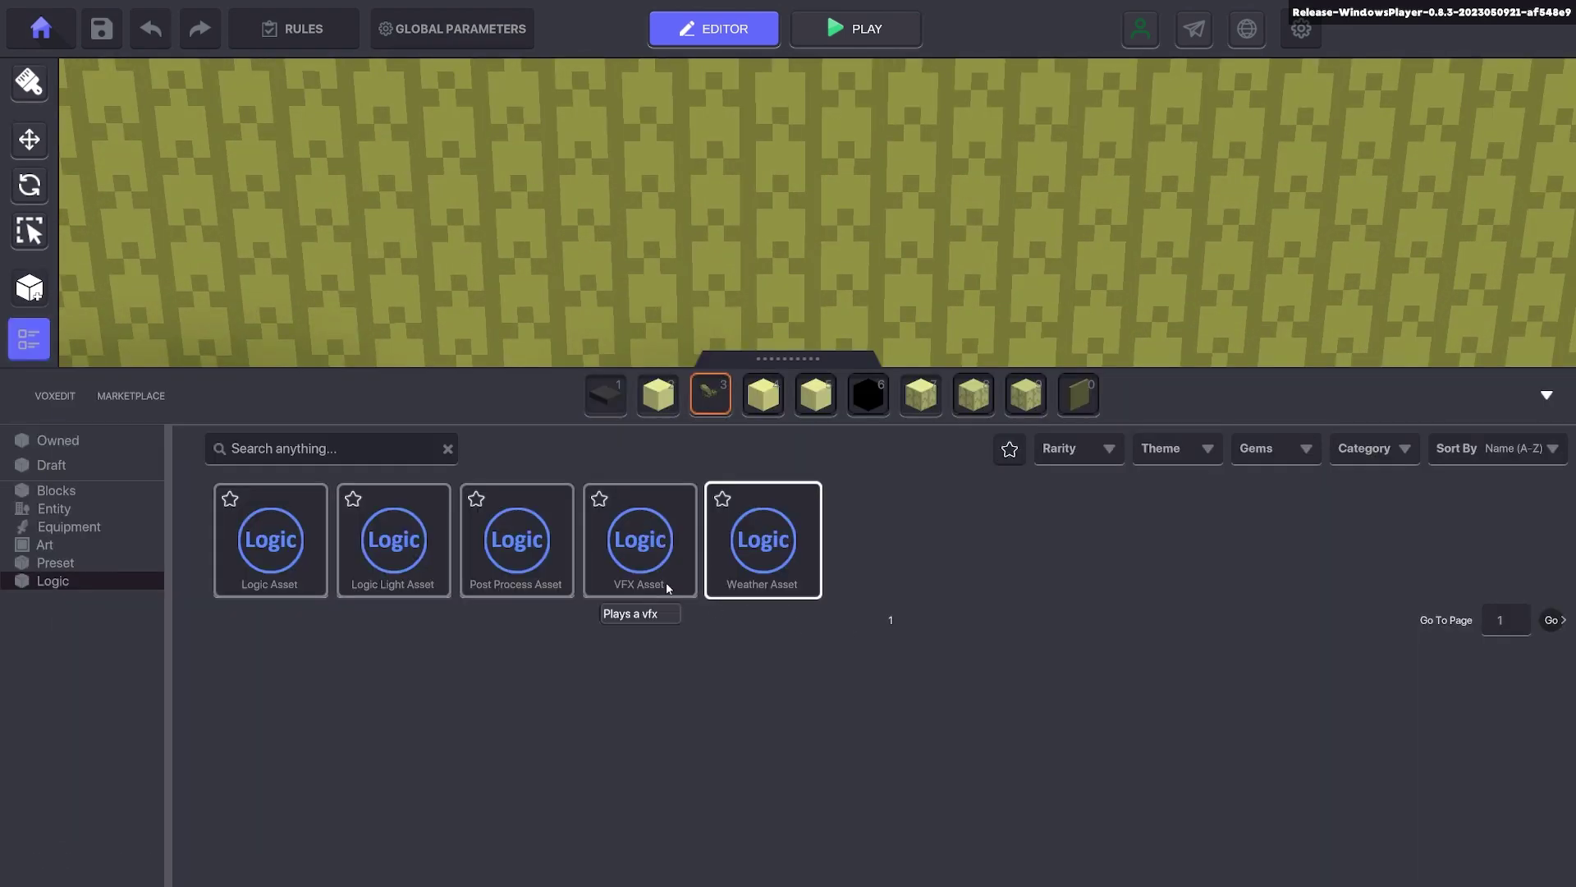
pyautogui.click(69, 582)
pyautogui.click(69, 582)
pyautogui.click(517, 543)
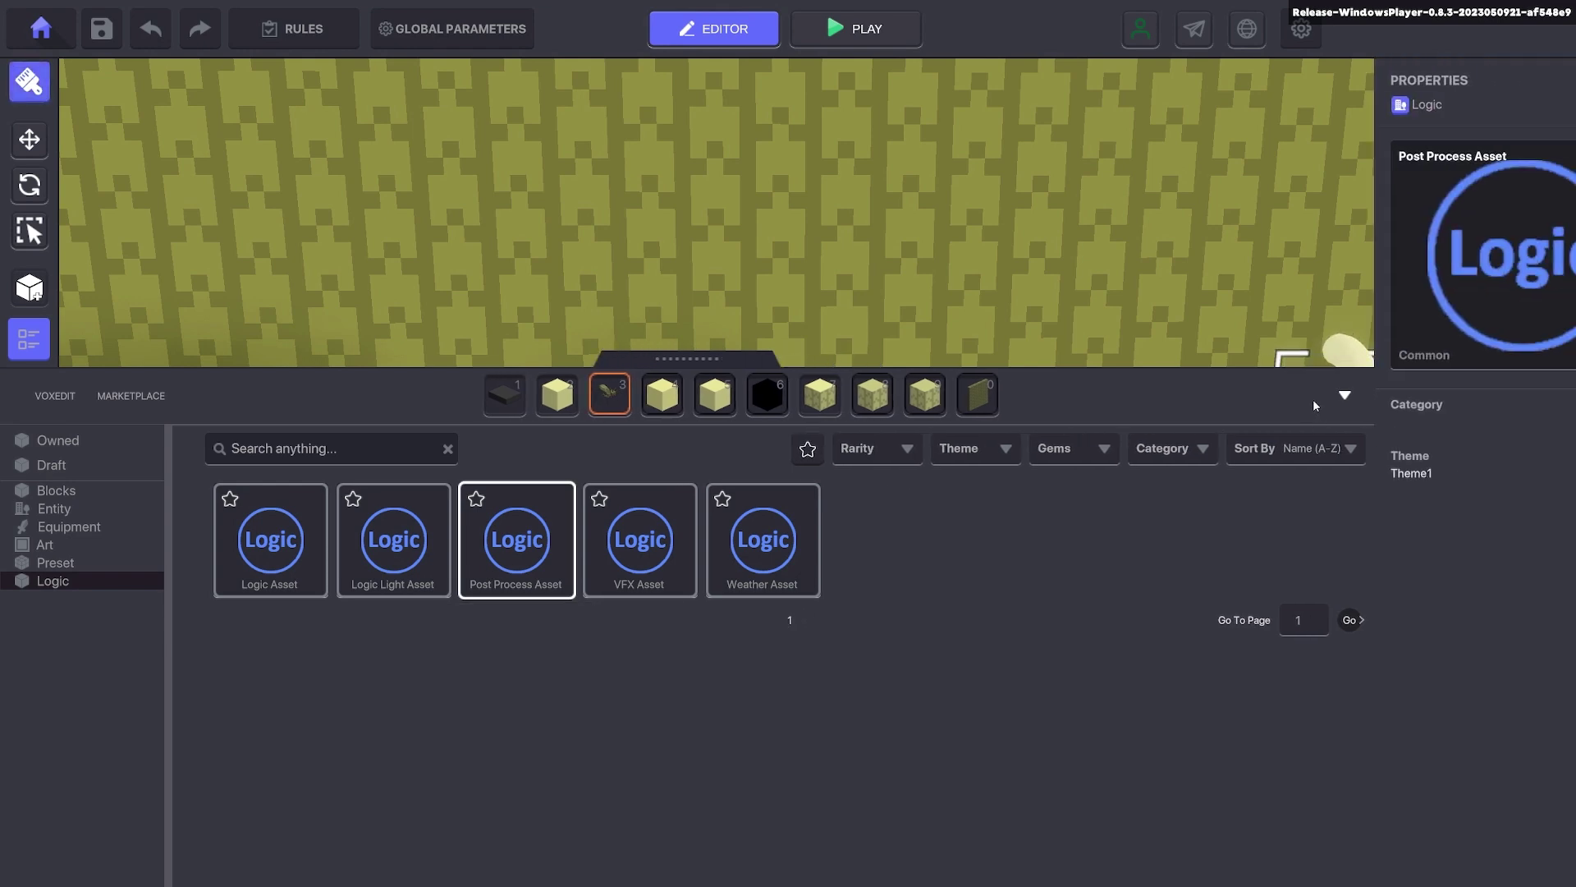
pyautogui.click(1344, 395)
pyautogui.click(932, 533)
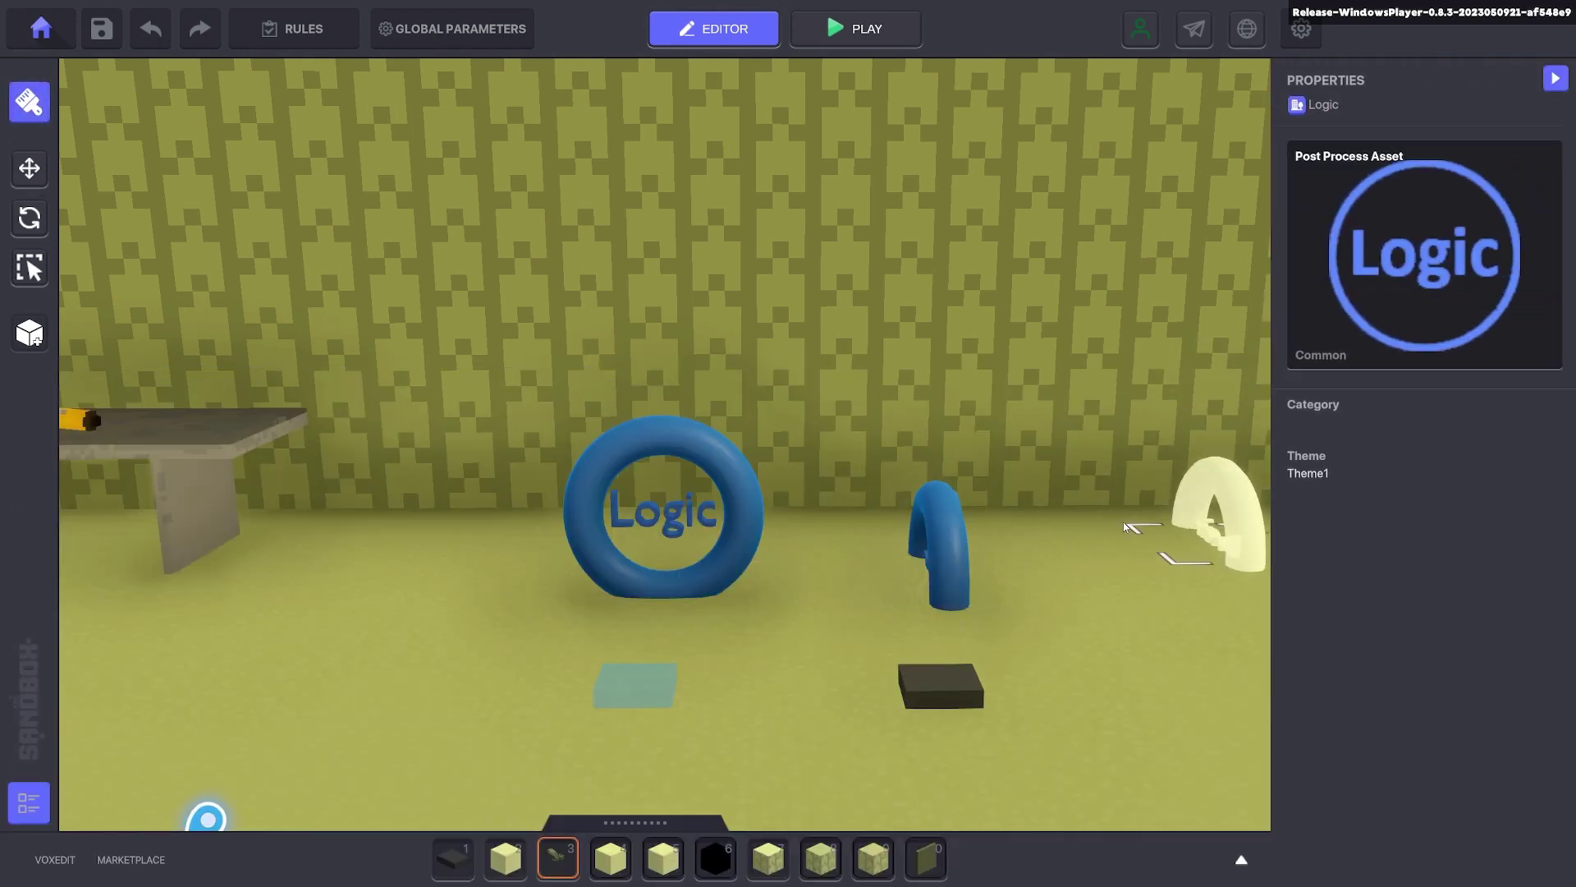
# Step: Rotate the newly placed Post Process Asset to a Y rotation of 270
pyautogui.click(29, 169)
pyautogui.click(940, 538)
pyautogui.click(952, 466)
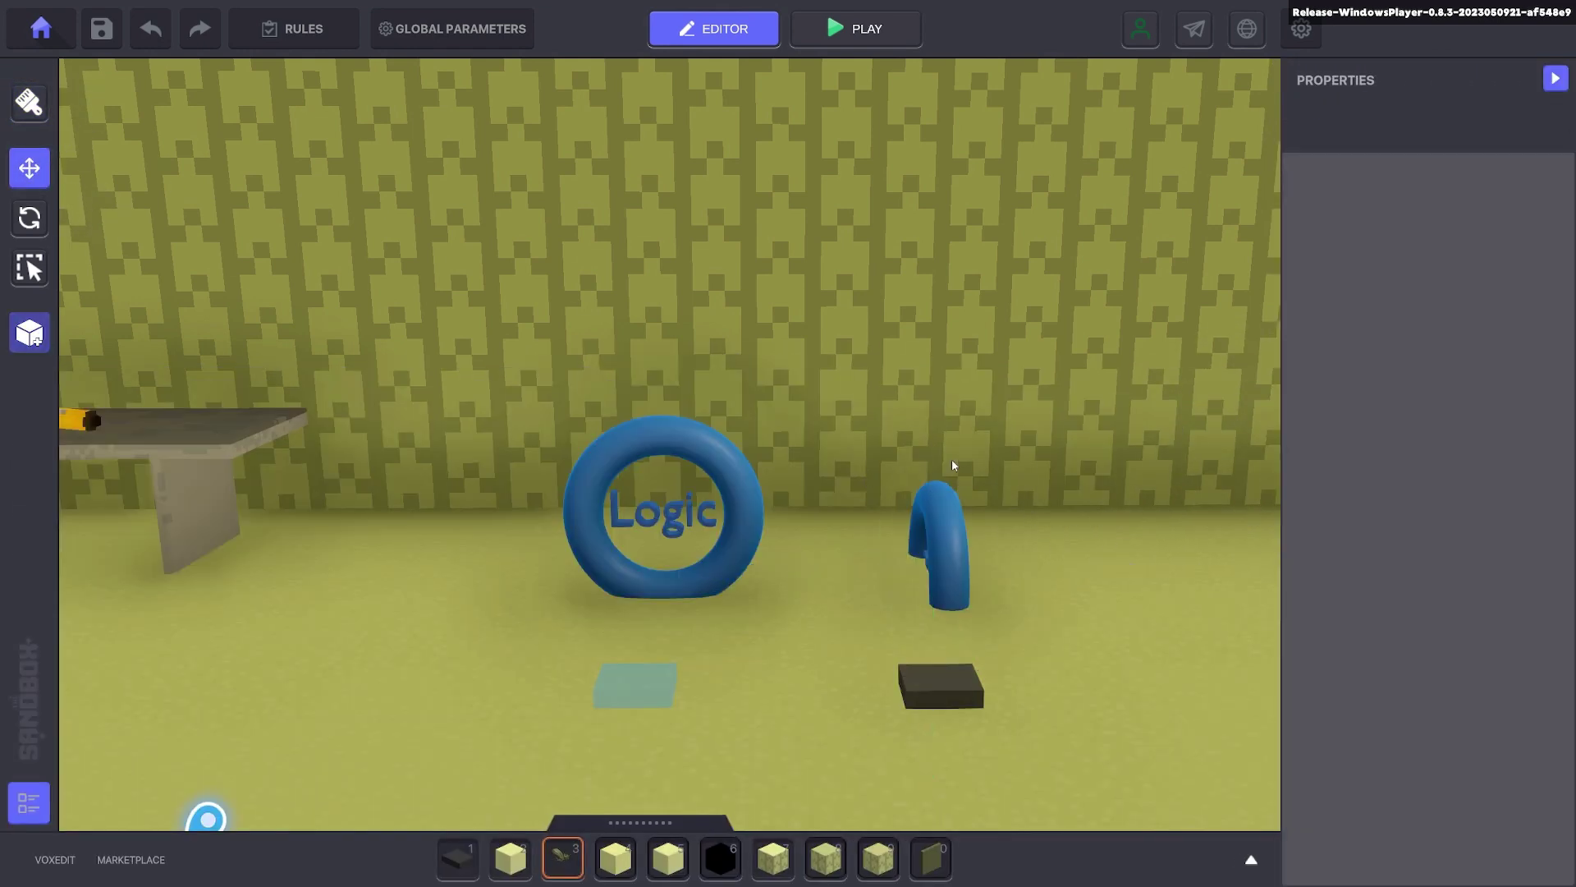
pyautogui.click(946, 542)
pyautogui.click(28, 218)
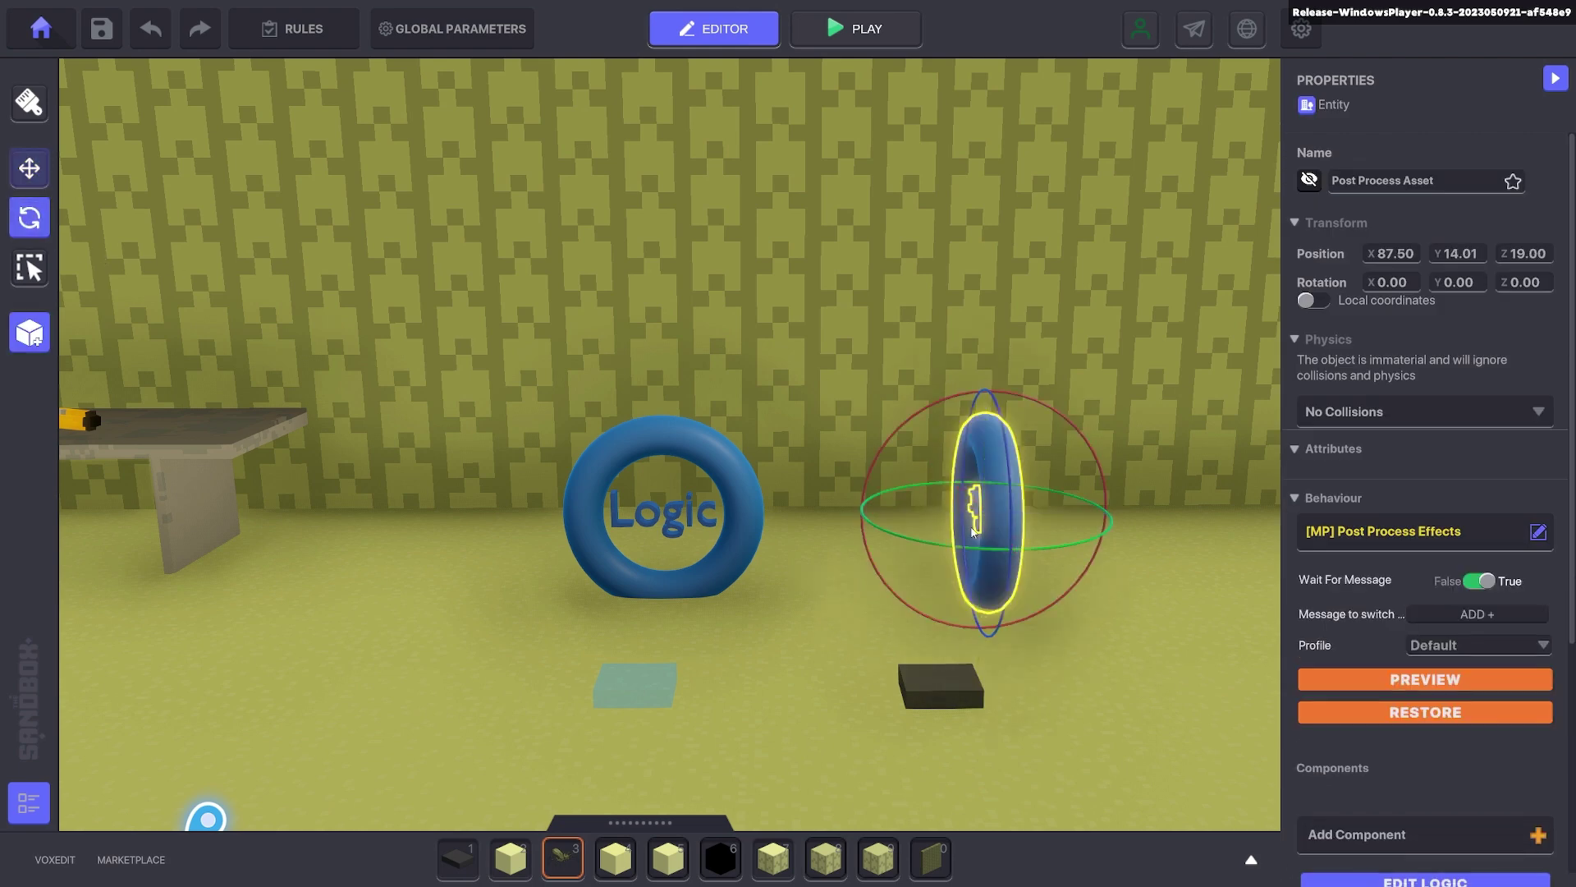
pyautogui.moveTo(922, 545); pyautogui.dragTo(1104, 513)
pyautogui.click(29, 170)
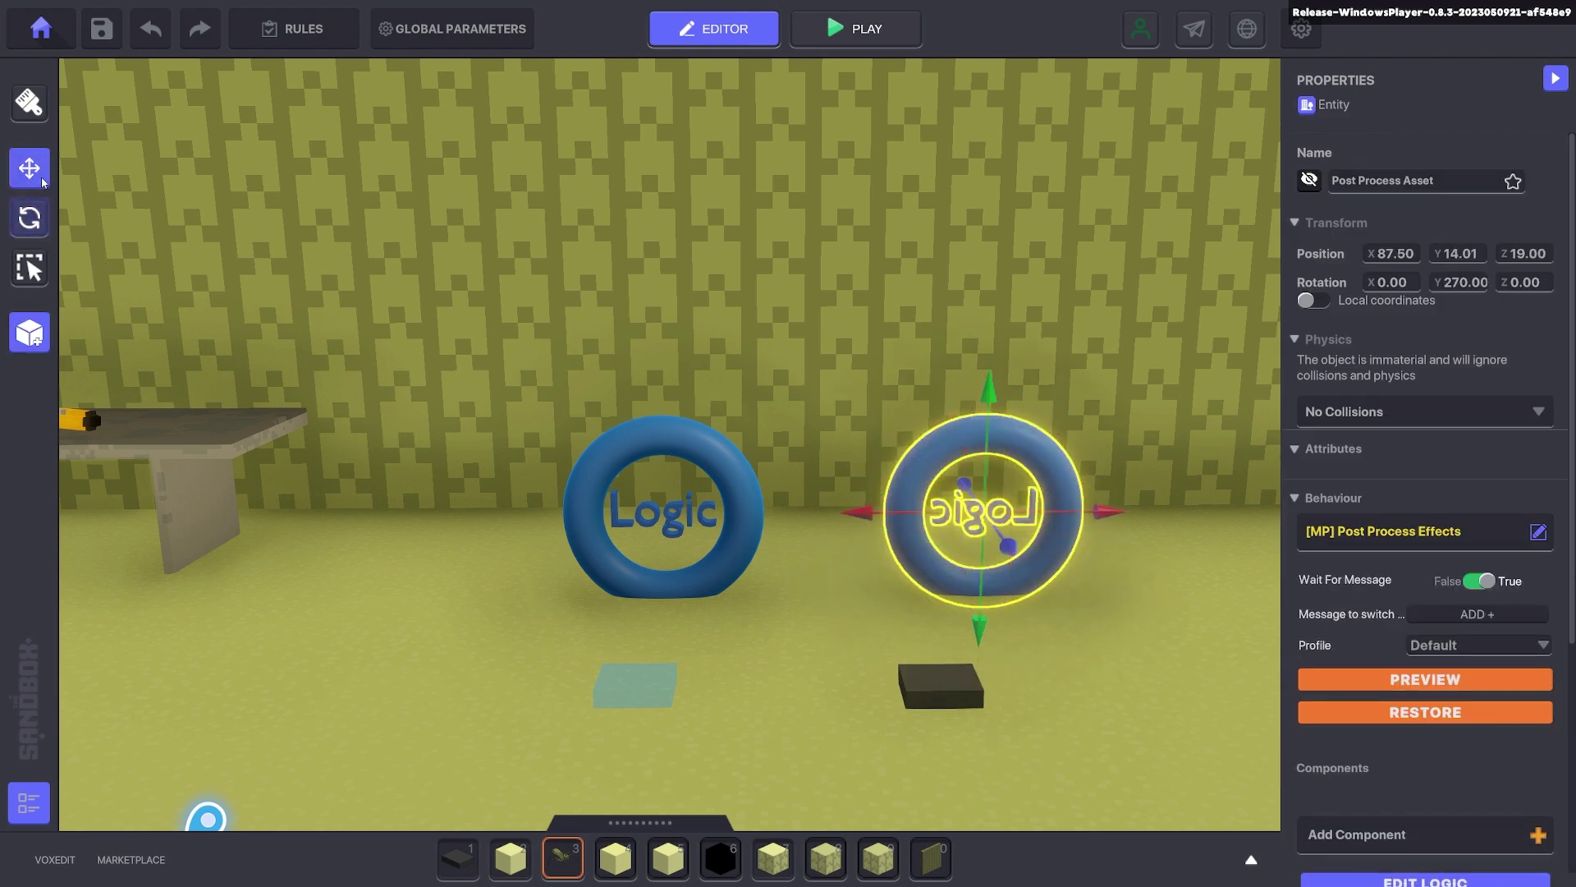
pyautogui.scroll(-2, 911, 447)
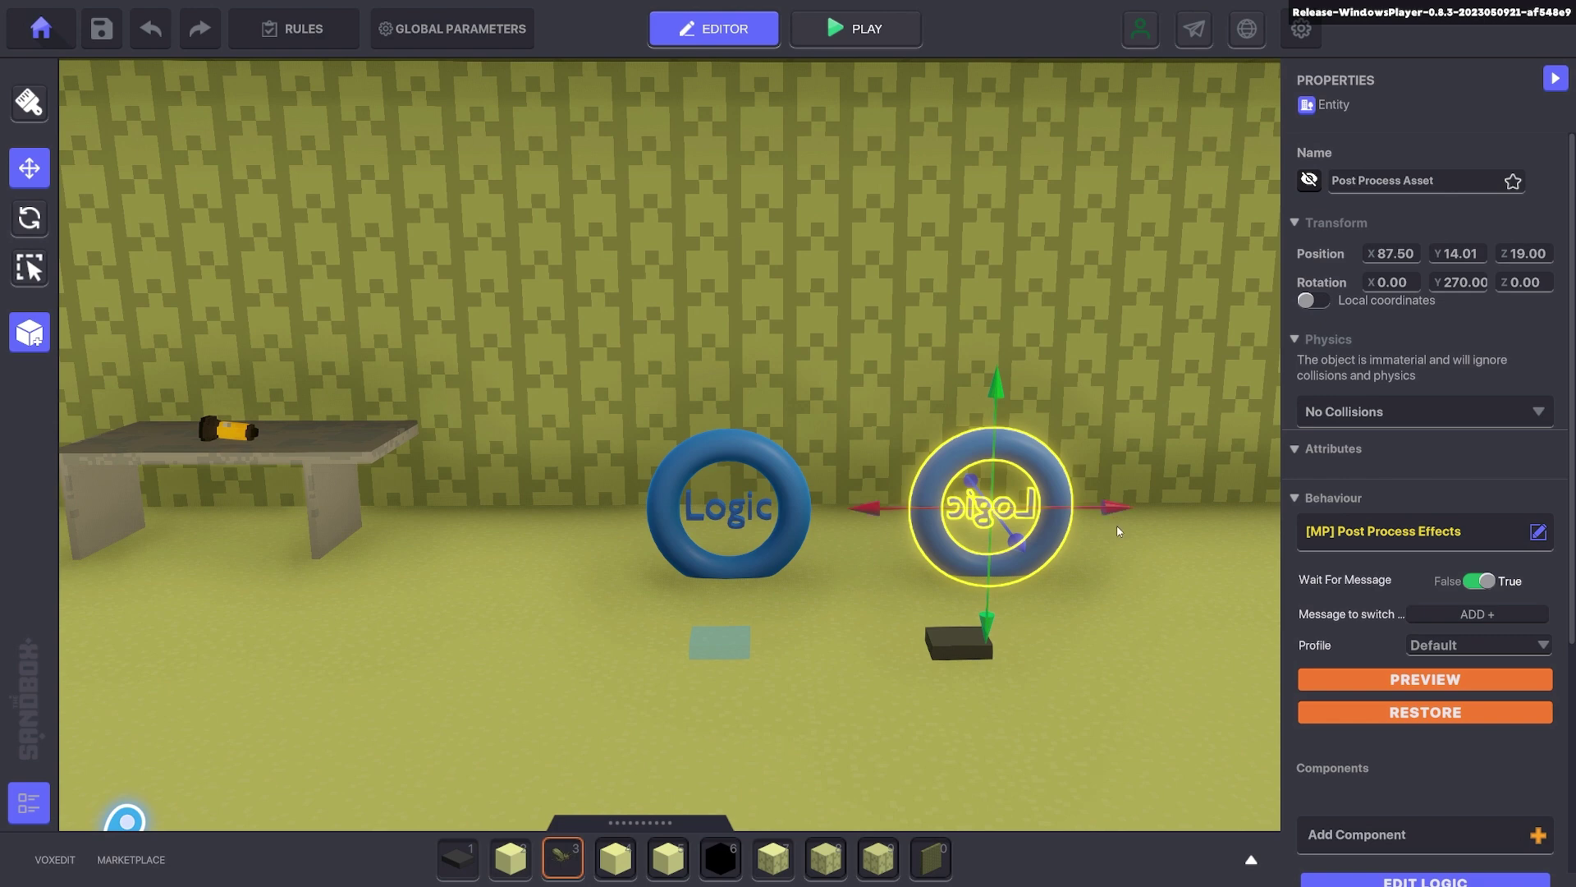
# Step: Preview the Psychedelic profile on the Post Process Asset, then restore the normal view
pyautogui.click(1482, 649)
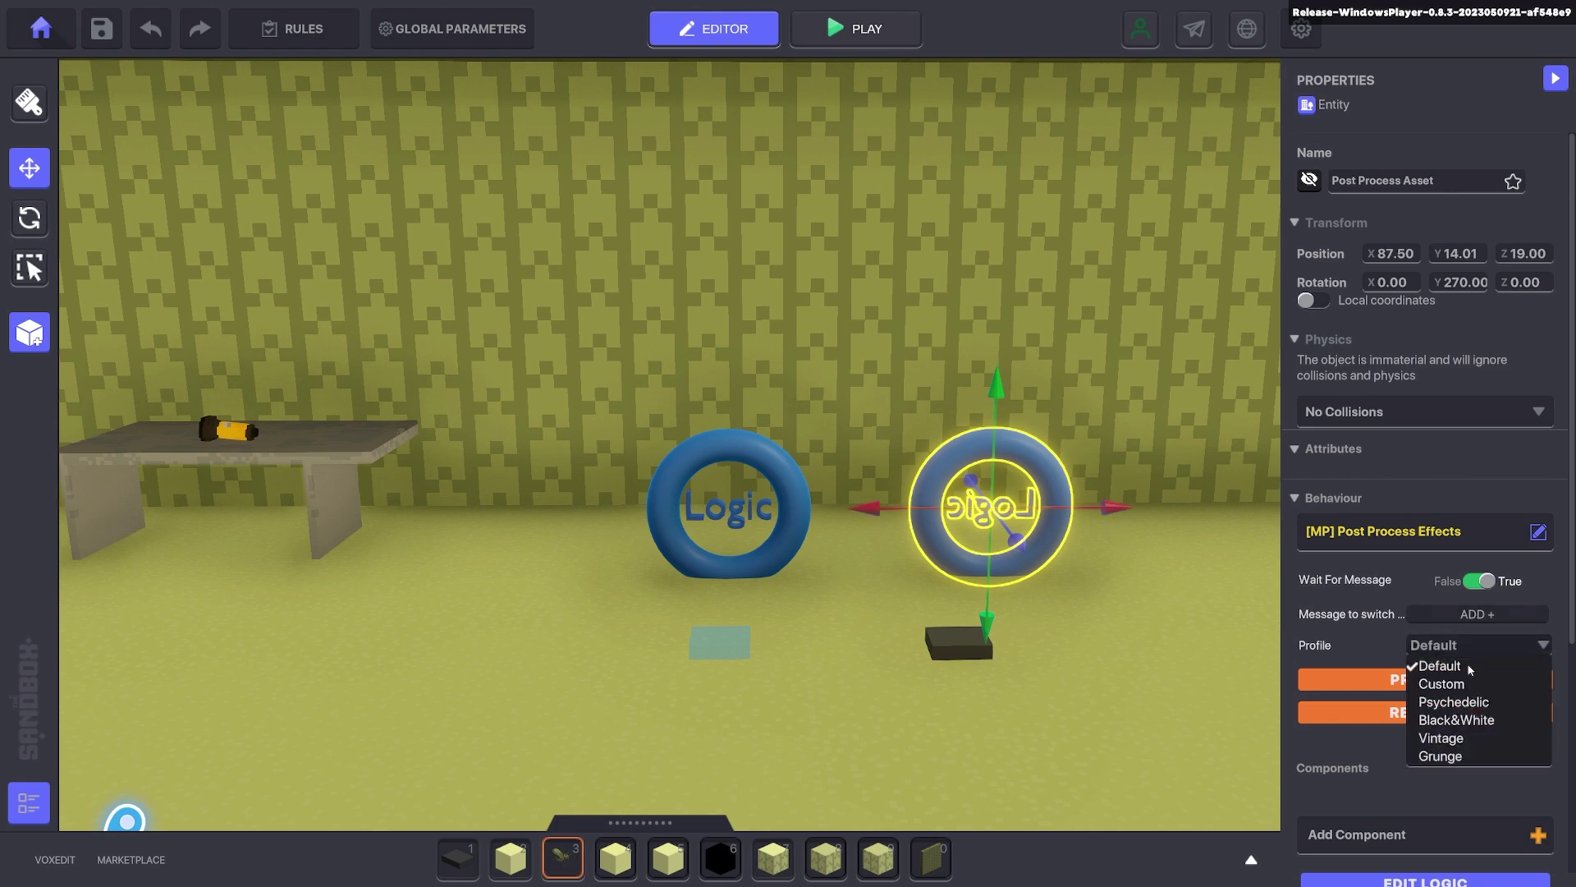
pyautogui.click(1460, 703)
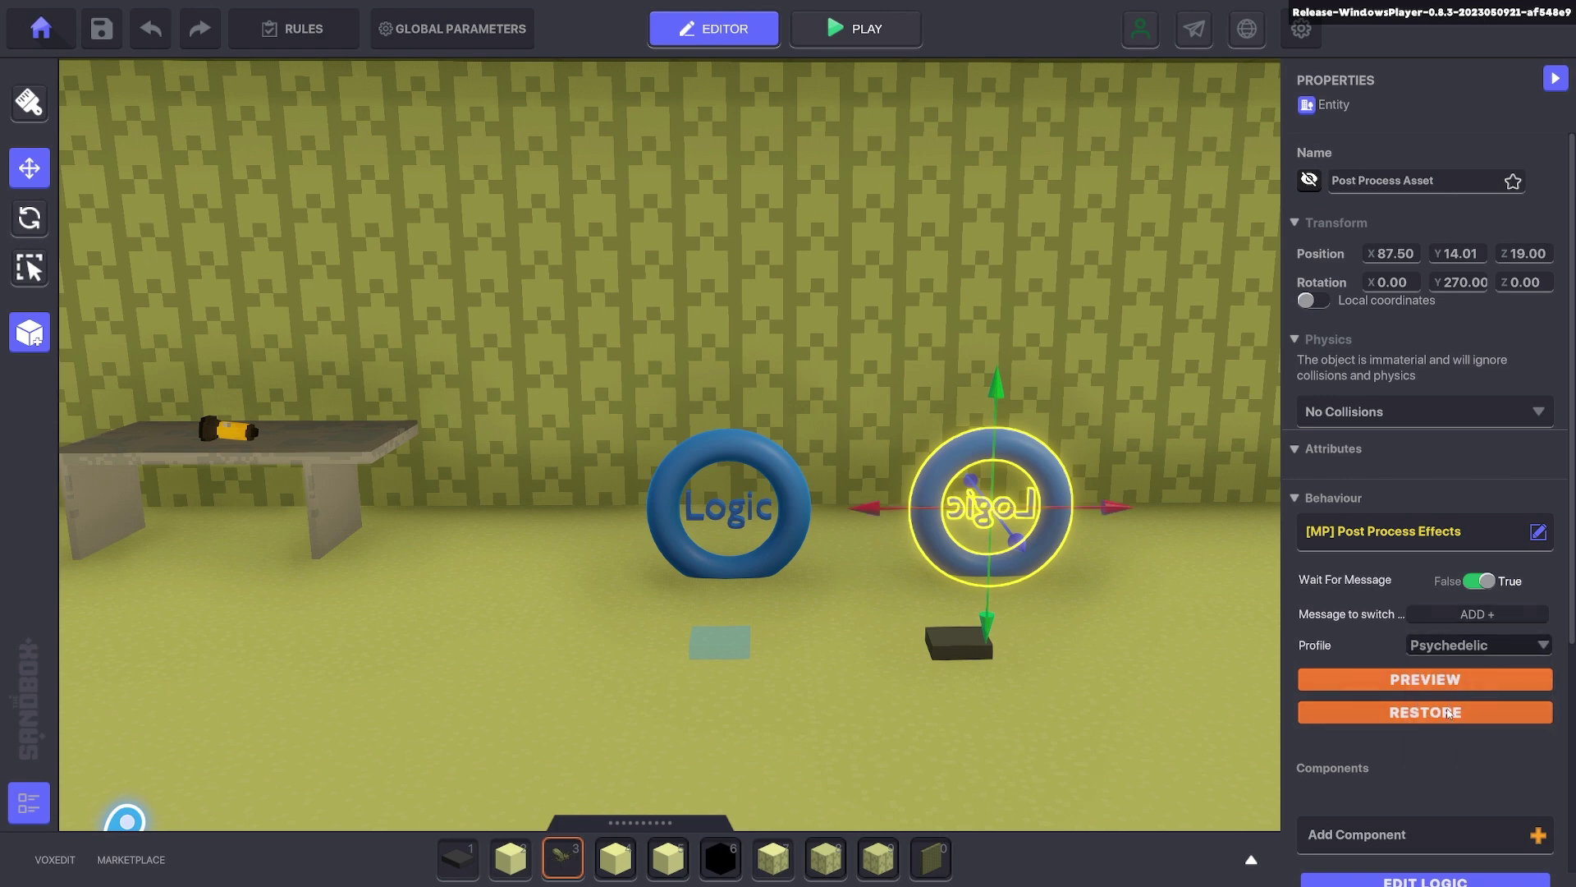
pyautogui.click(1448, 690)
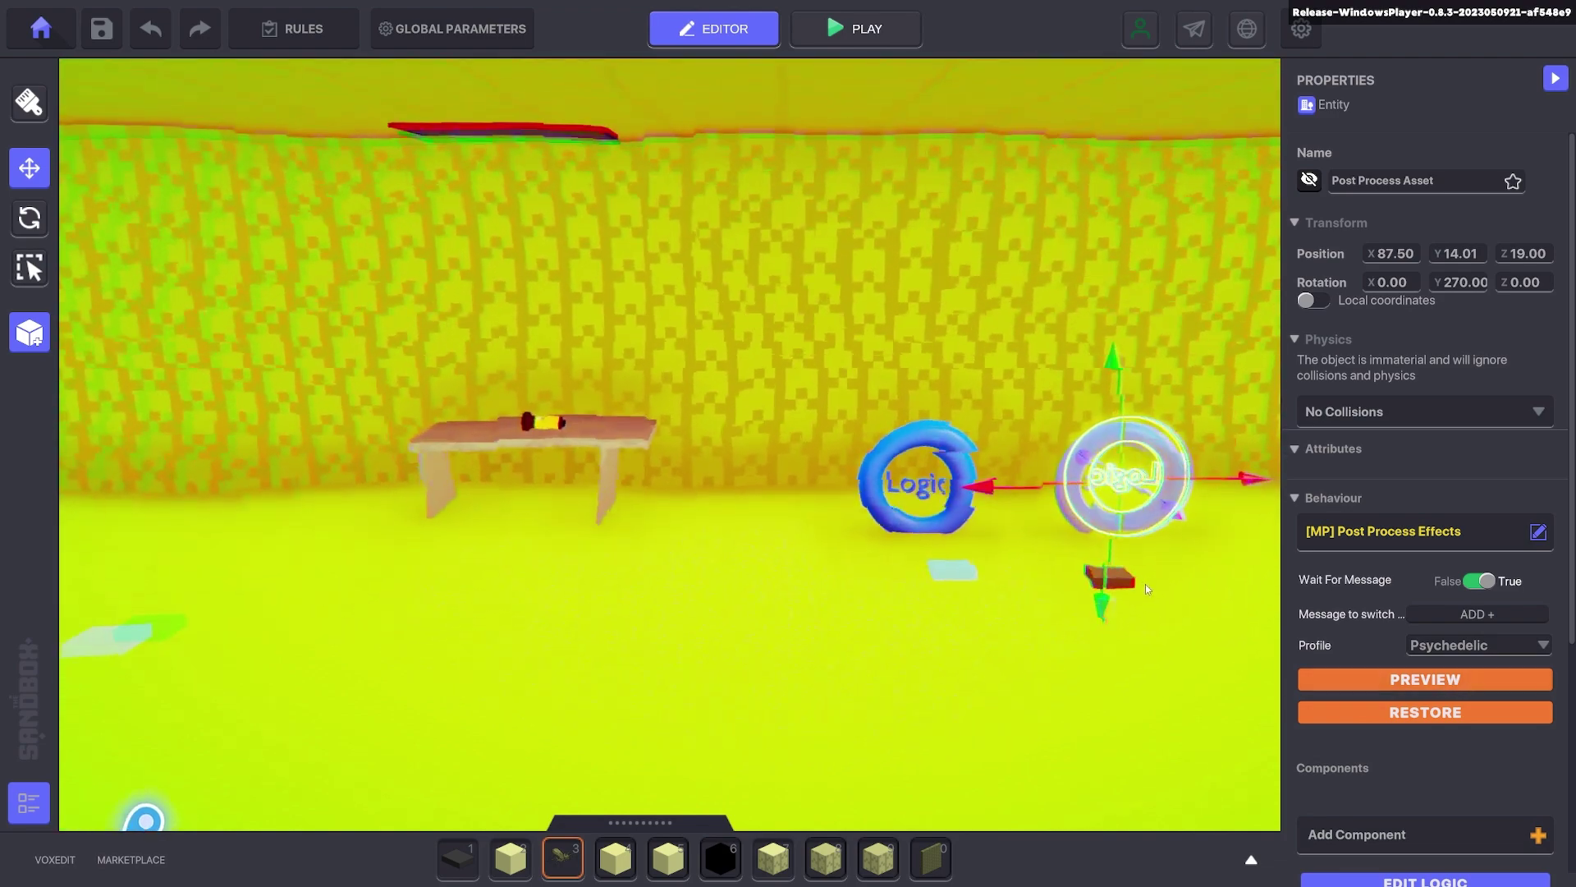
pyautogui.click(1470, 711)
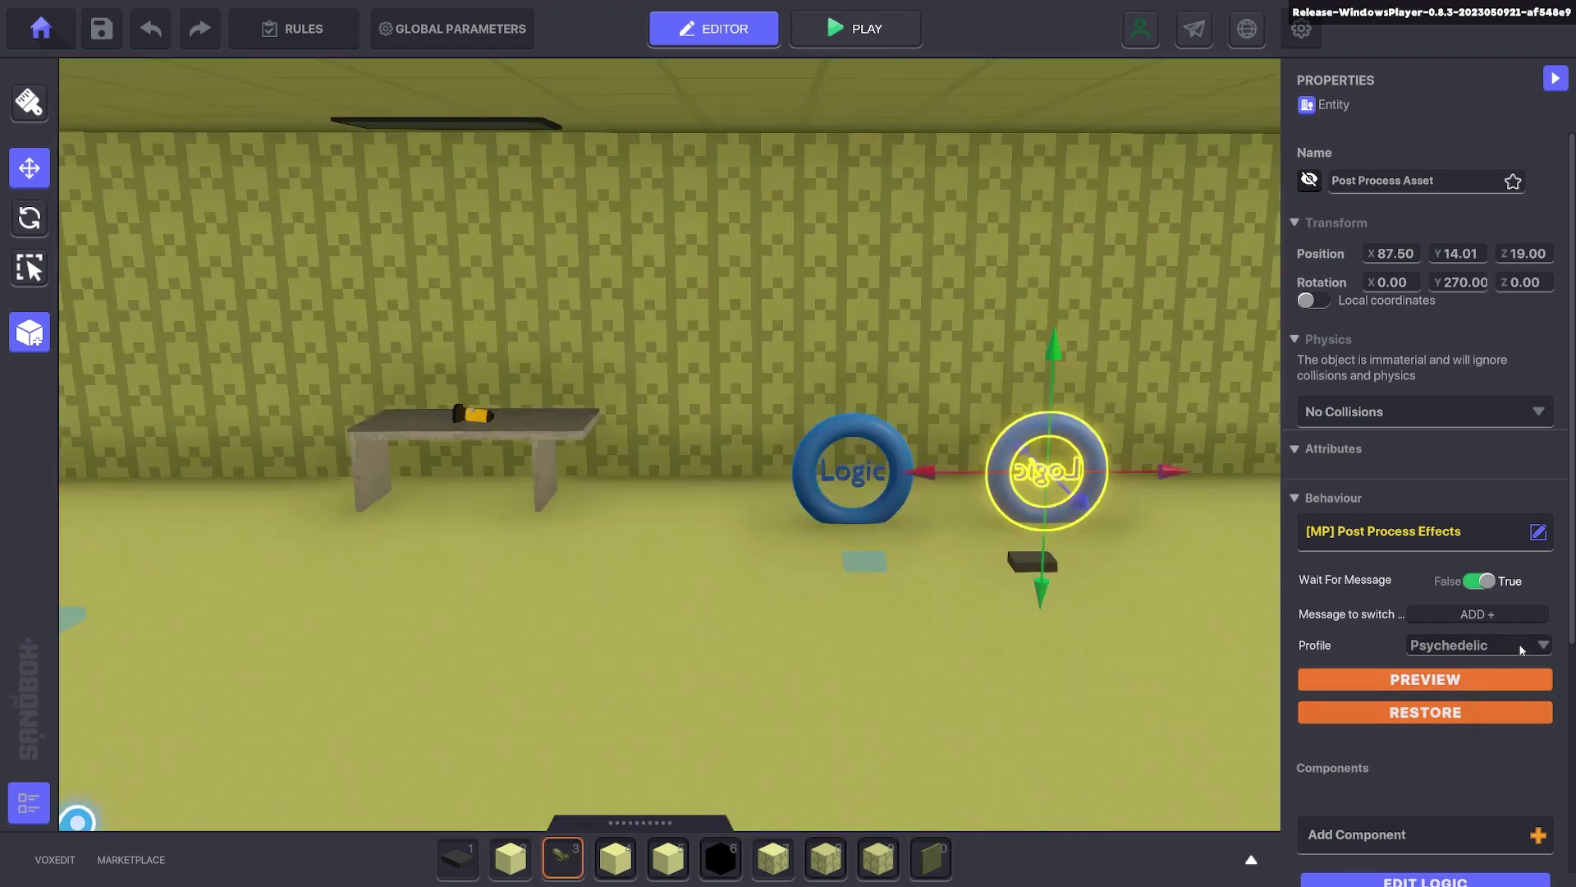
# Step: Switch the Post Process Asset to the Custom profile and raise its vignette intensity to 0.70, previewing the effect at increasing strengths
pyautogui.click(1520, 648)
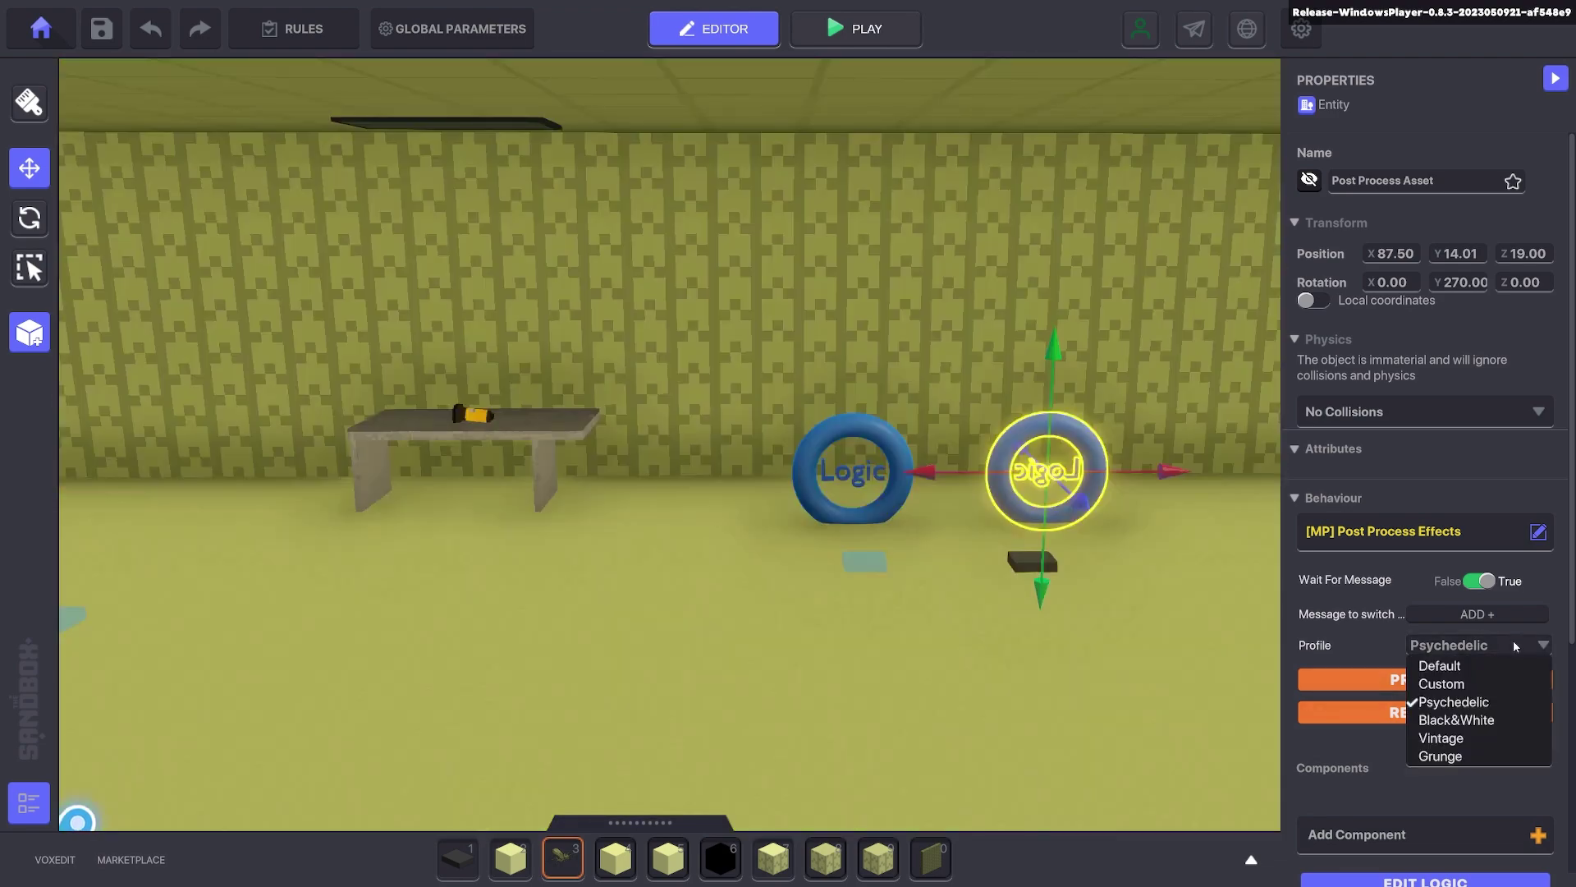
pyautogui.click(1441, 684)
pyautogui.scroll(-6, 1428, 656)
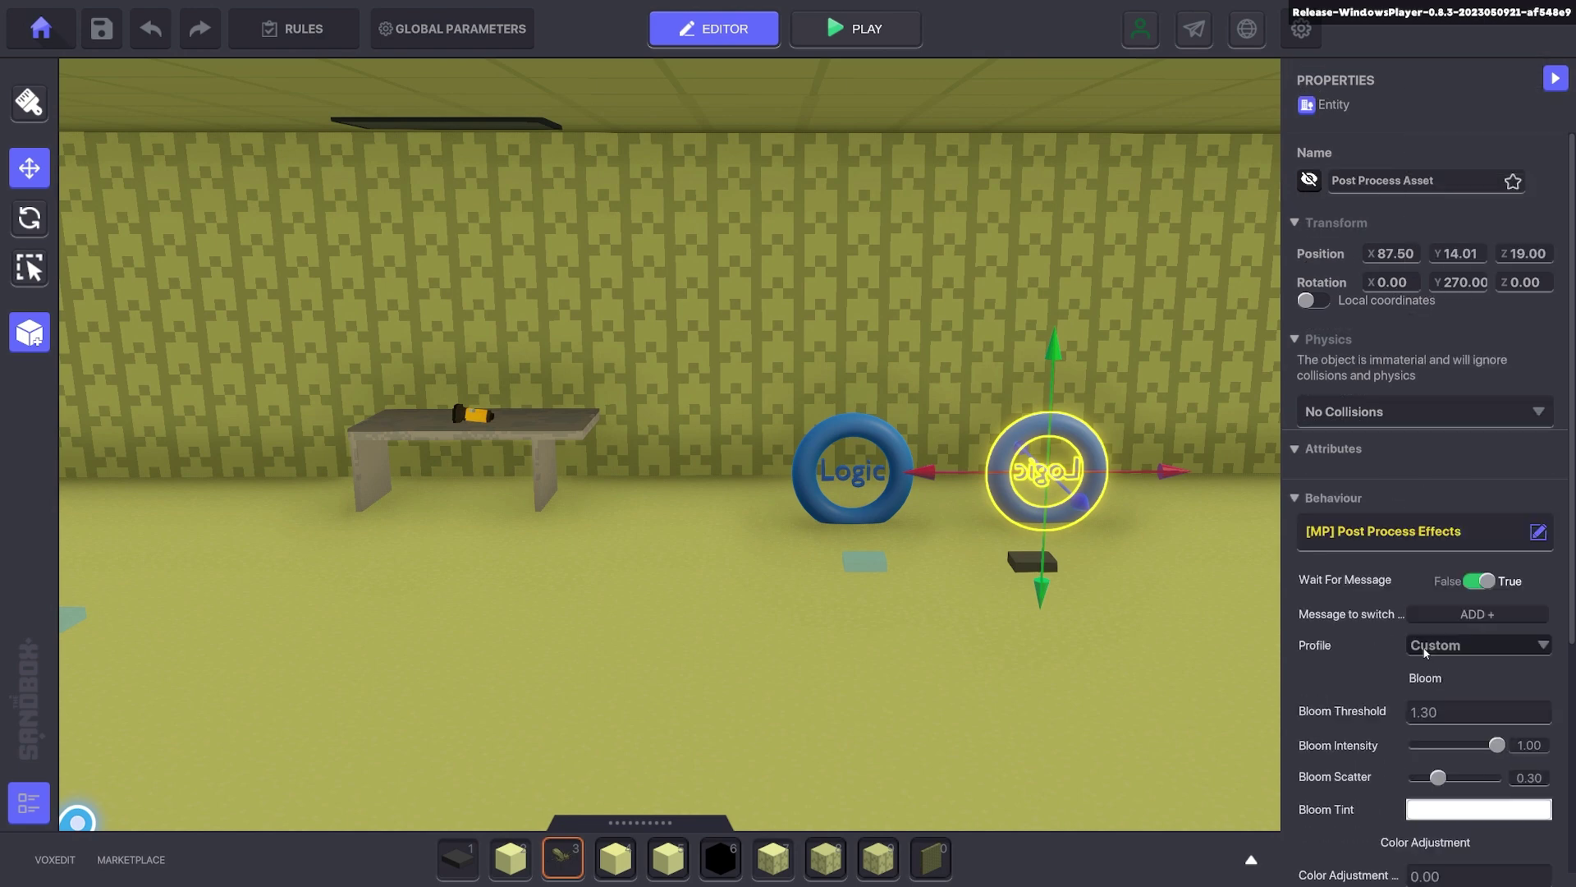
pyautogui.scroll(-6, 1425, 645)
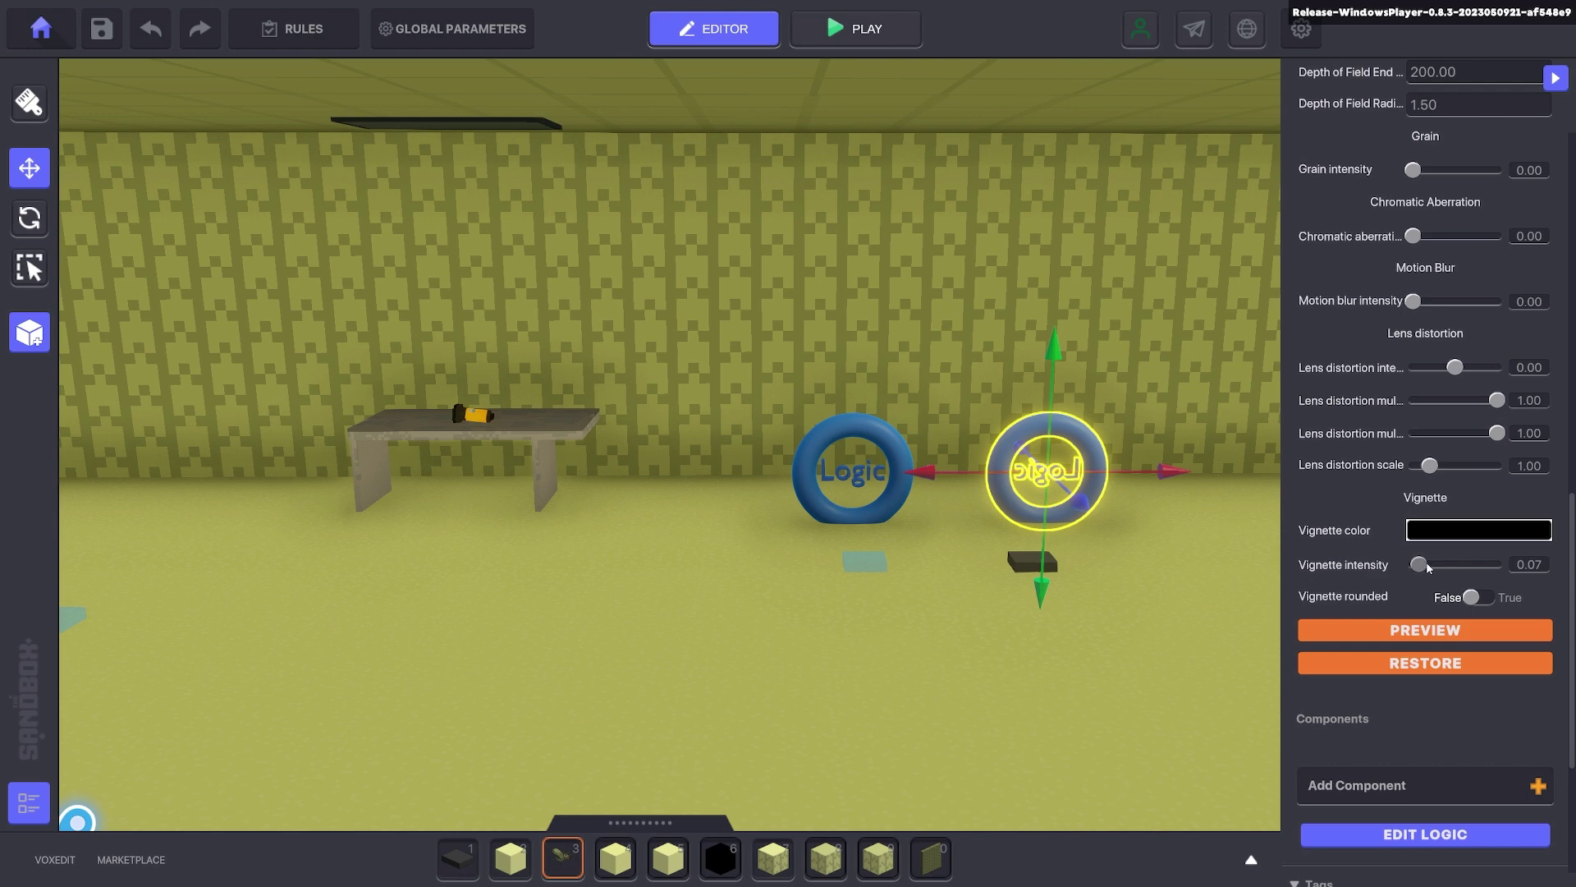
pyautogui.click(1439, 633)
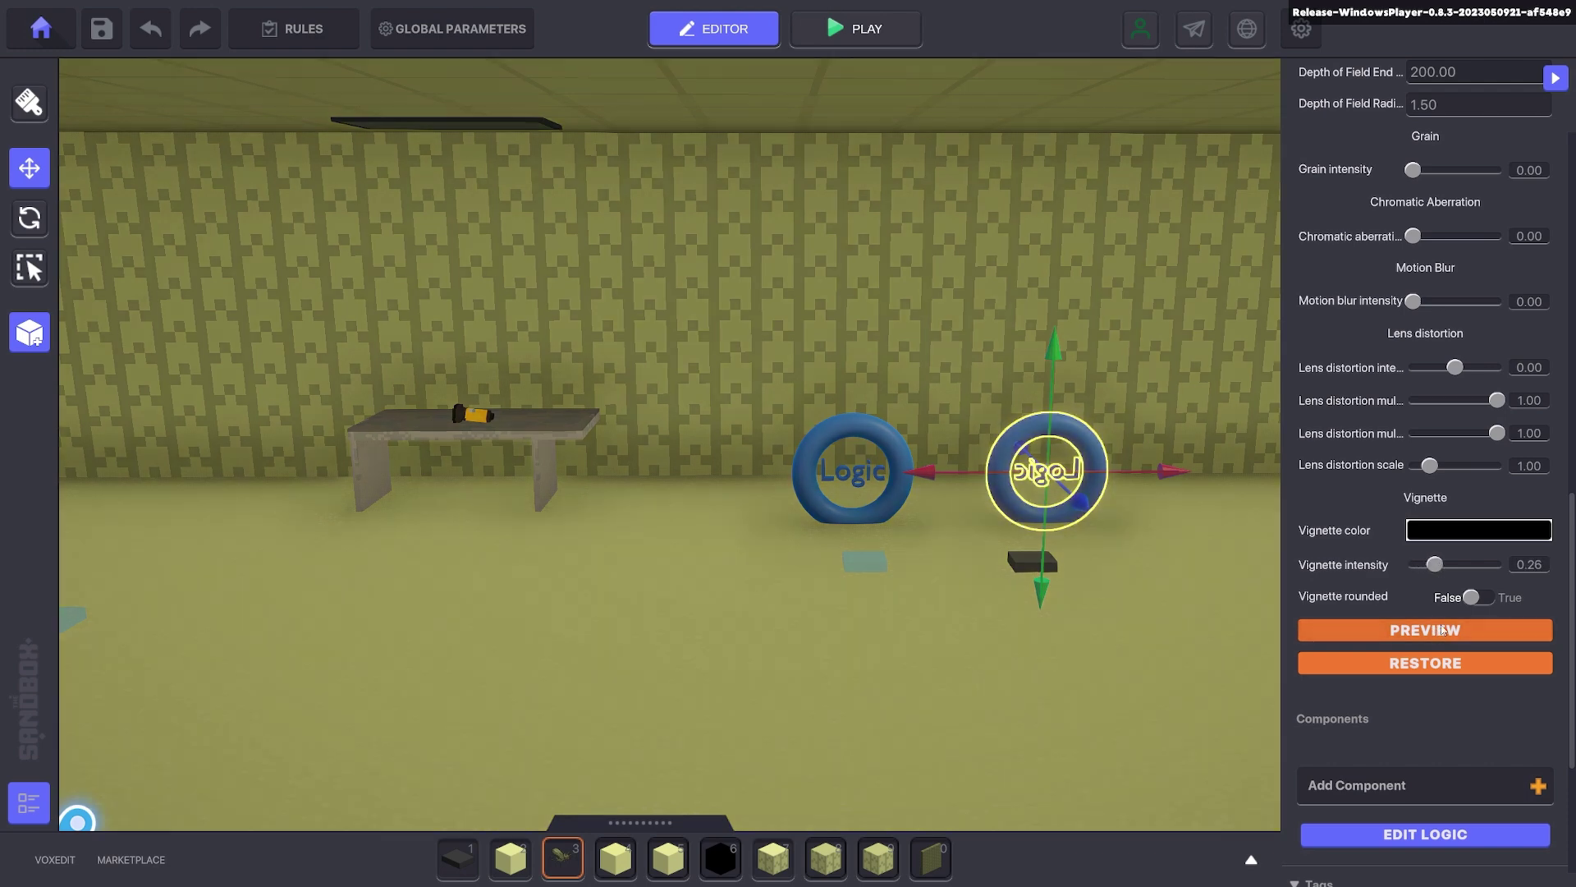
pyautogui.moveTo(1448, 568); pyautogui.dragTo(1455, 568)
pyautogui.click(1441, 631)
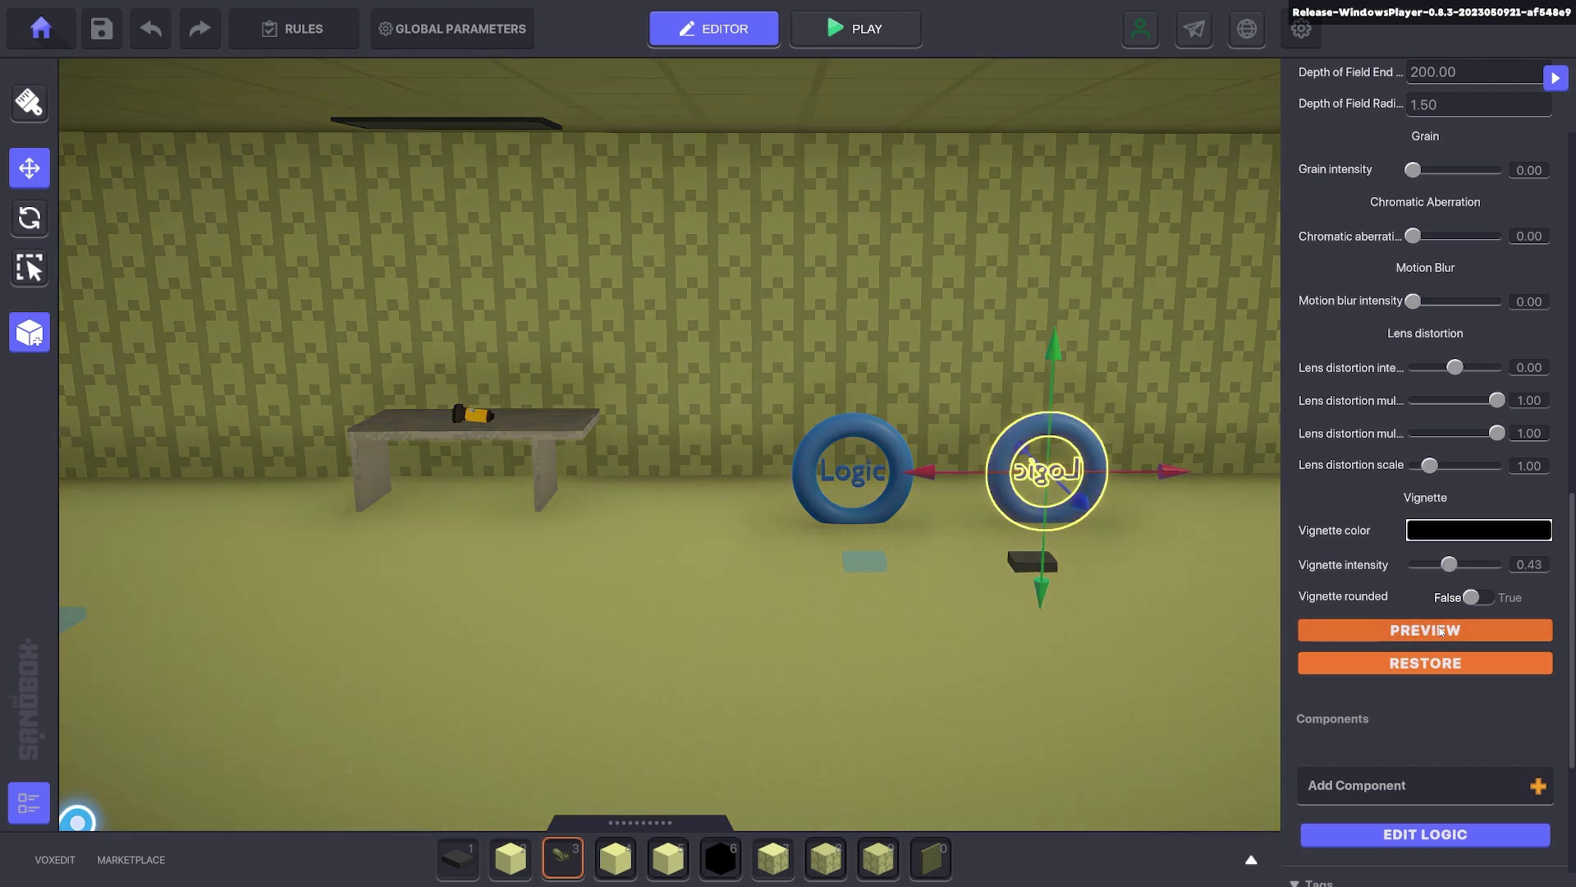
pyautogui.click(1455, 630)
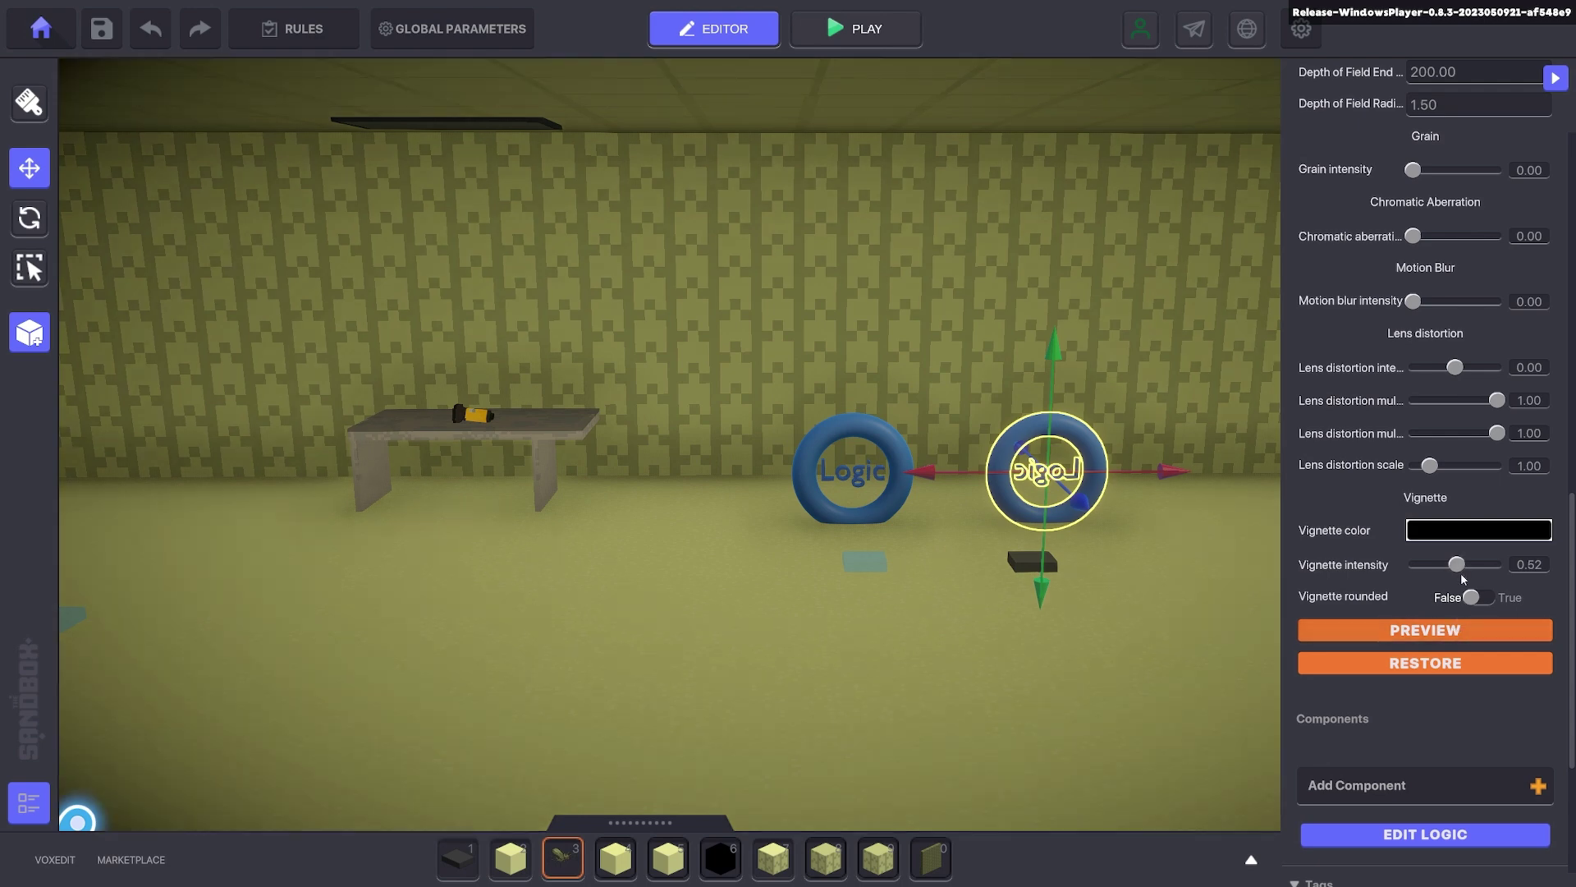
pyautogui.click(1481, 631)
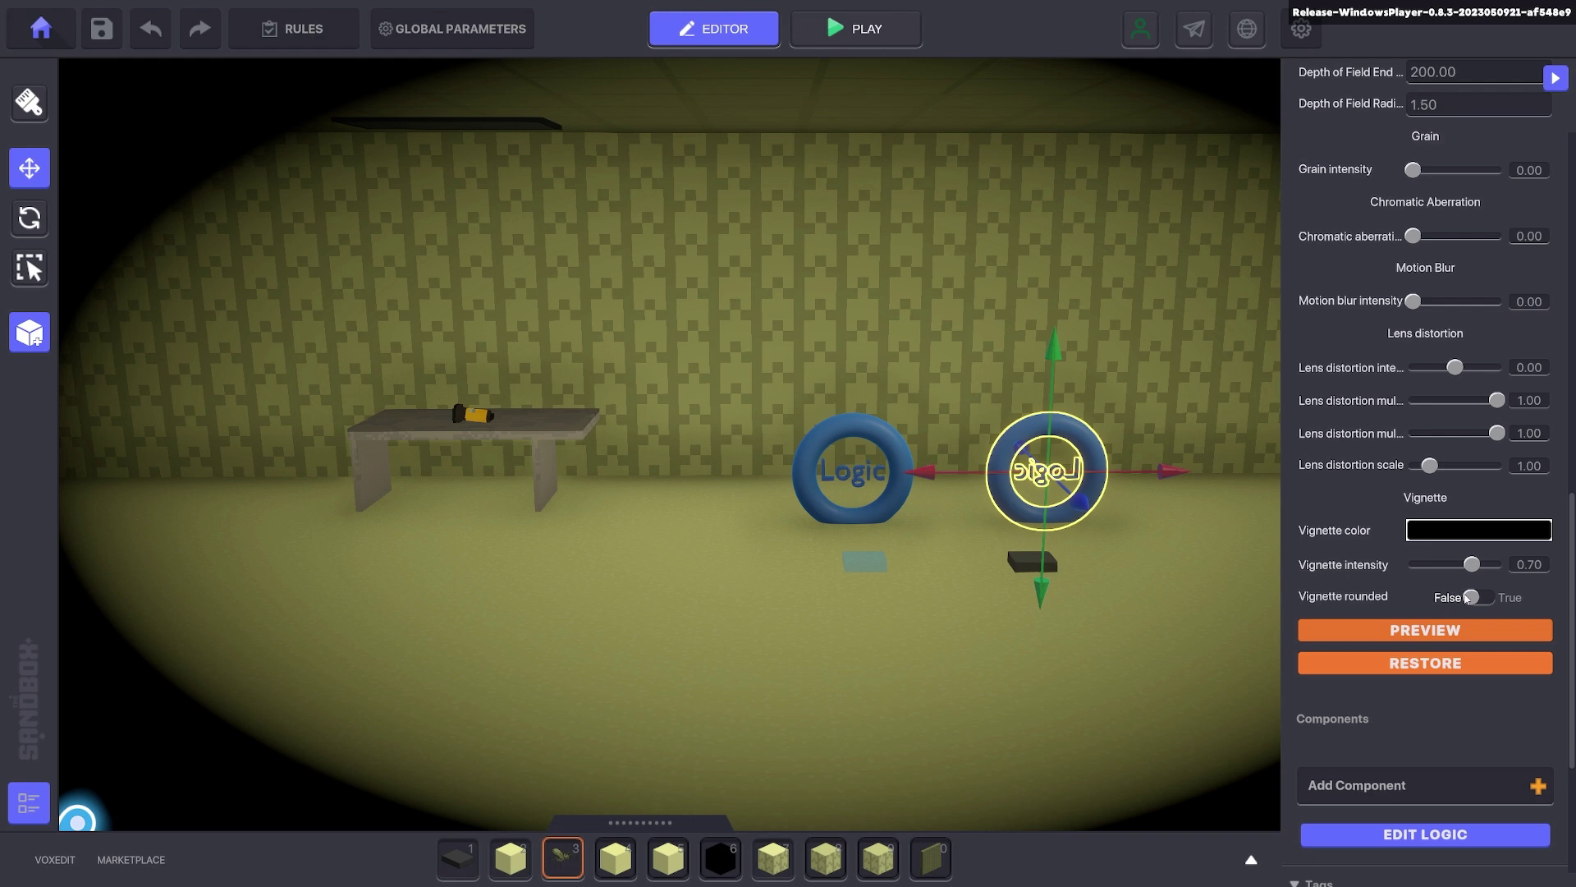
# Step: Make the vignette rounded and preview different intensities, ending at 0.60
pyautogui.click(1465, 629)
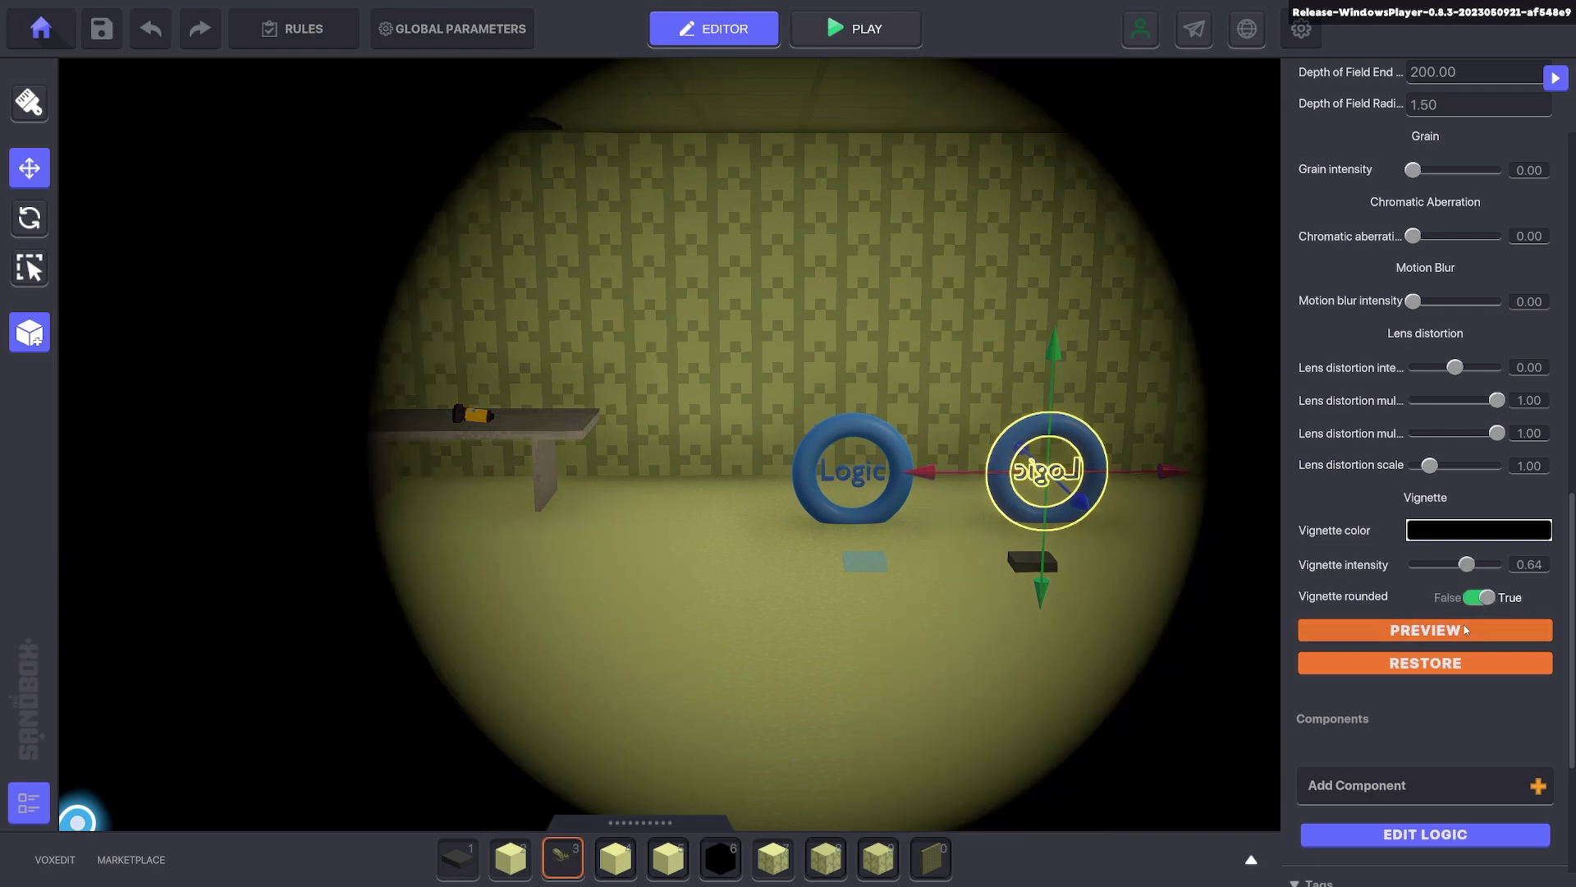
pyautogui.click(1466, 630)
pyautogui.click(1473, 637)
pyautogui.click(1484, 631)
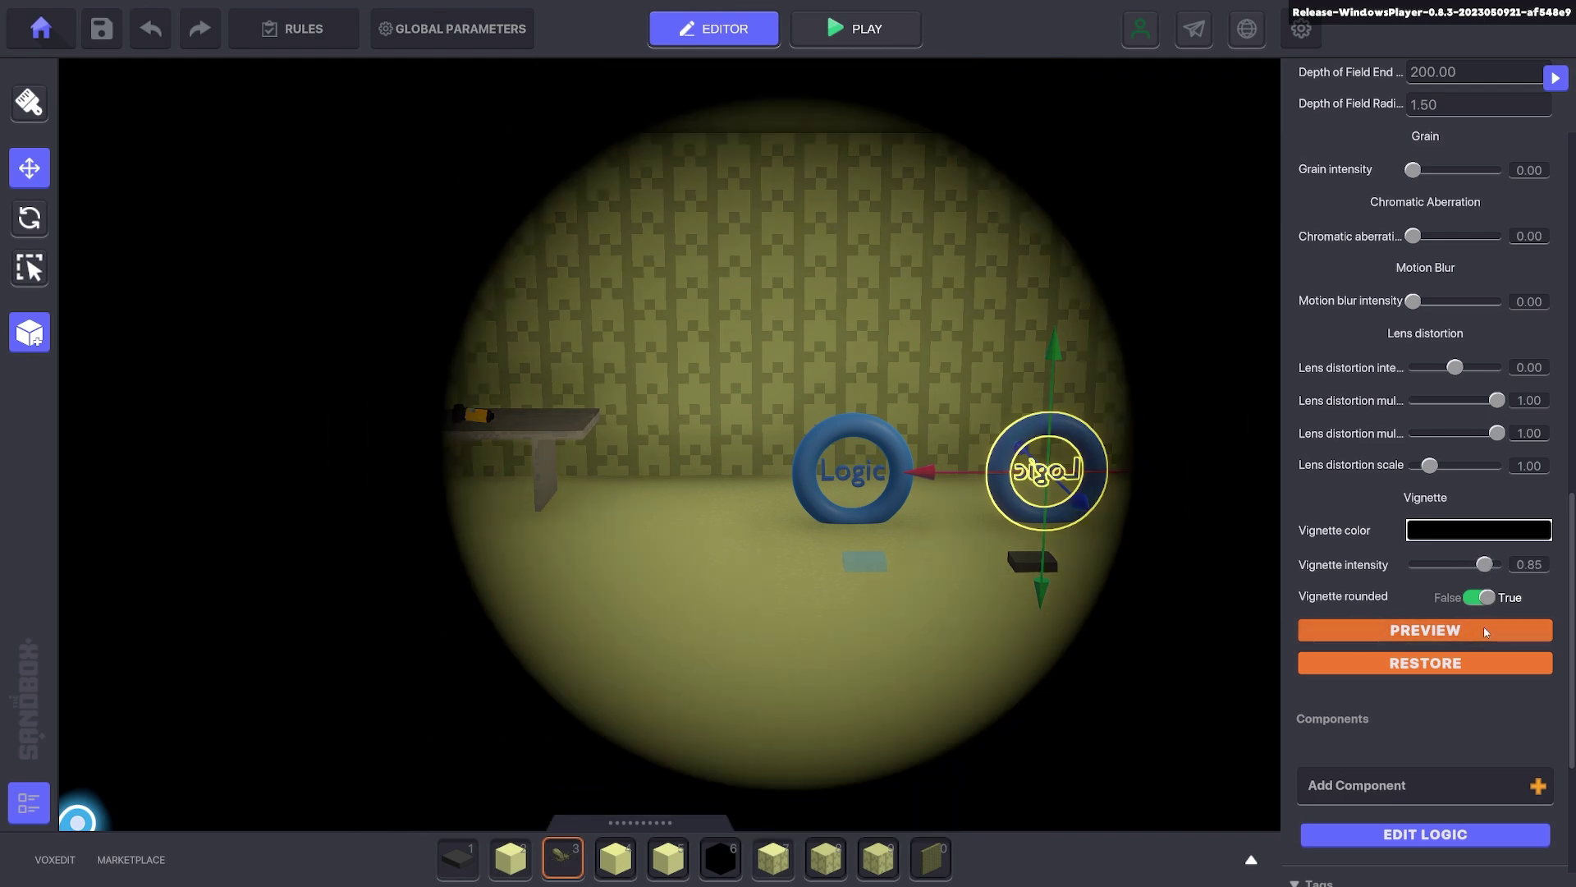
pyautogui.moveTo(1465, 565); pyautogui.dragTo(1462, 565)
pyautogui.click(1458, 629)
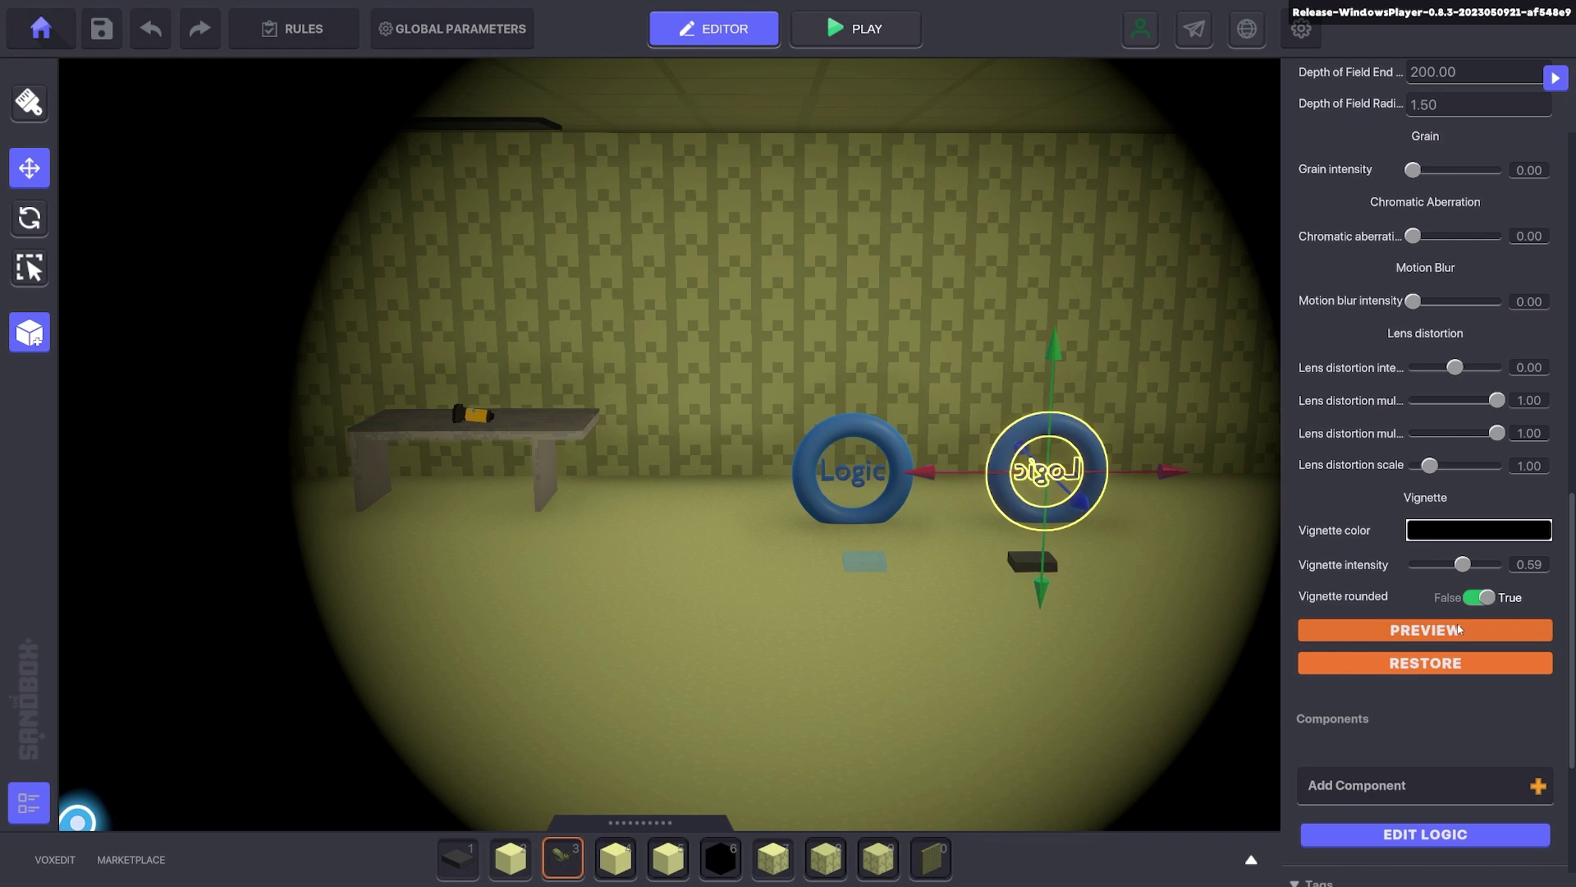
pyautogui.click(1447, 631)
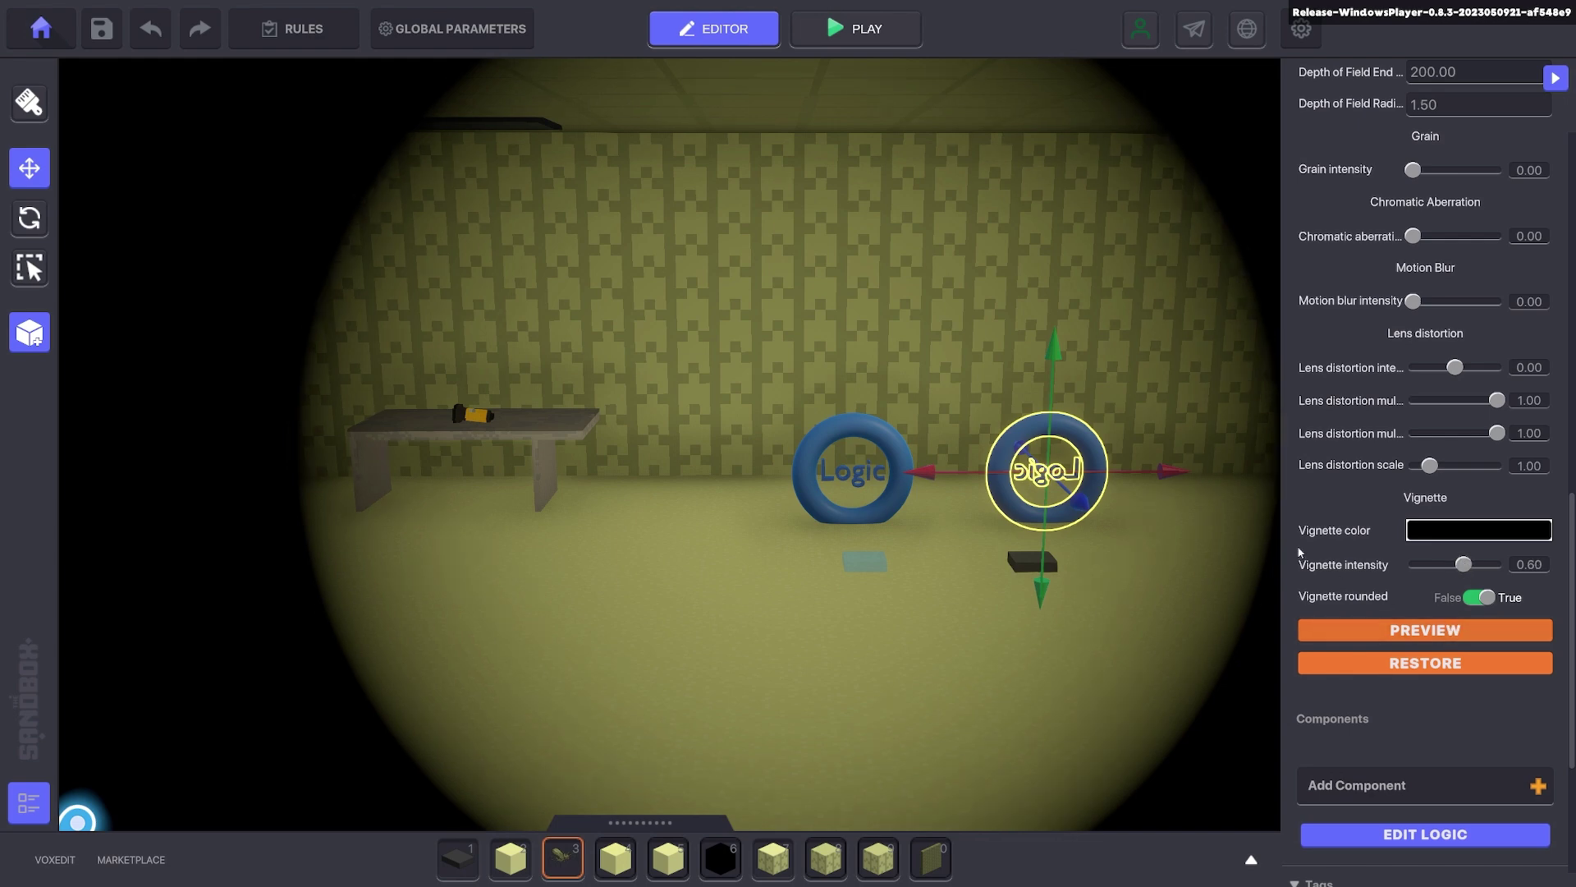
# Step: Fine-tune the rounded vignette's intensity to 0.64 and preview it
pyautogui.moveTo(1273, 473)
pyautogui.mouseDown()
pyautogui.moveTo(1166, 475)
pyautogui.moveTo(1252, 473)
pyautogui.mouseUp()
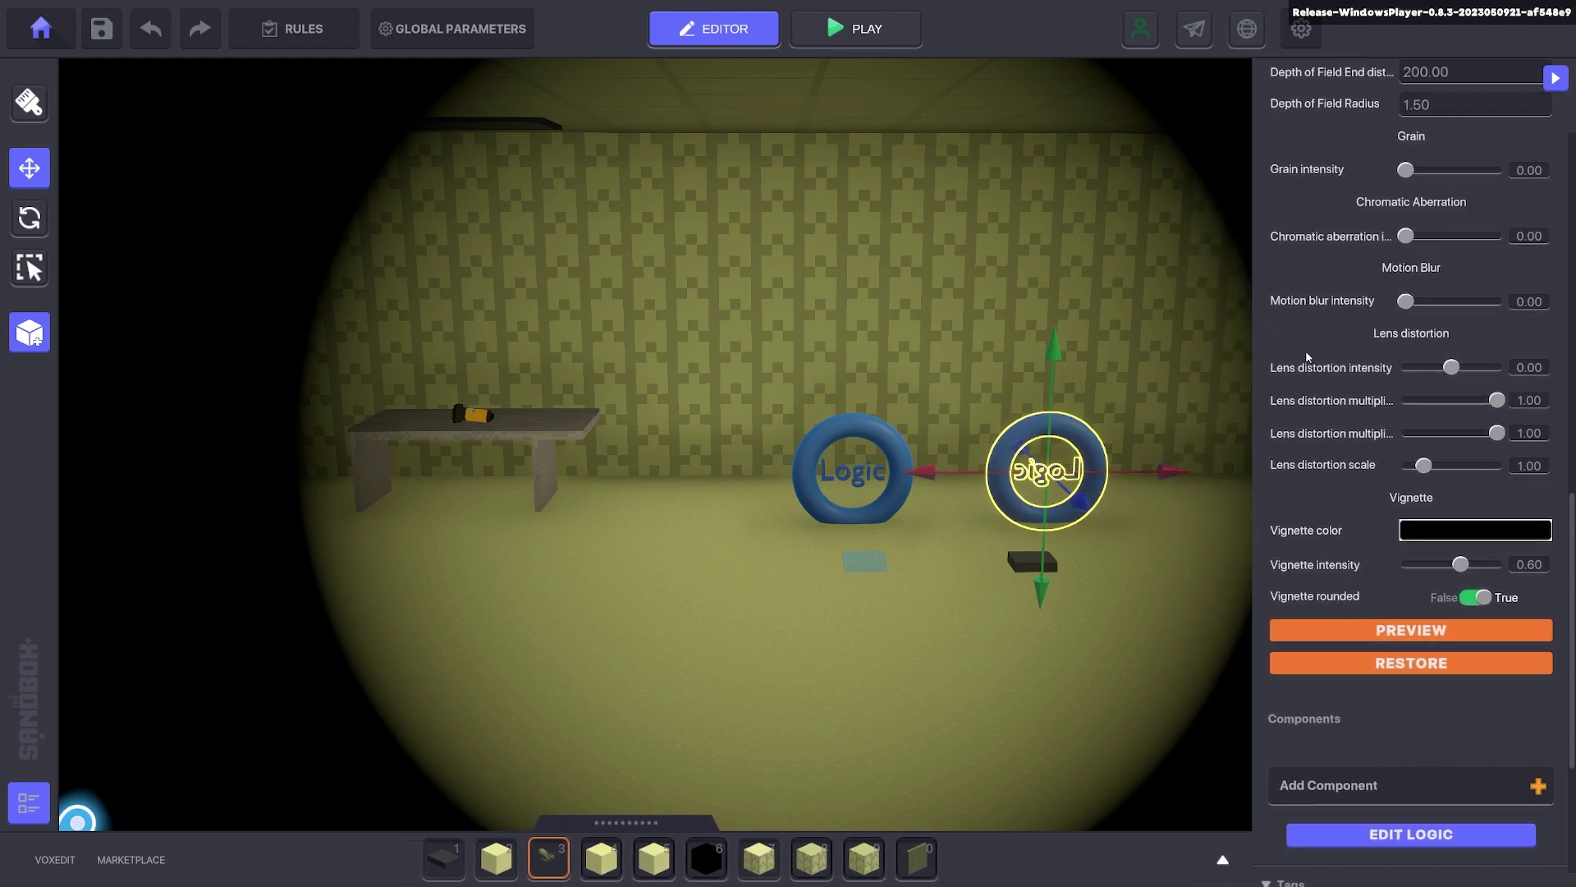
pyautogui.moveTo(1253, 322); pyautogui.dragTo(1283, 271)
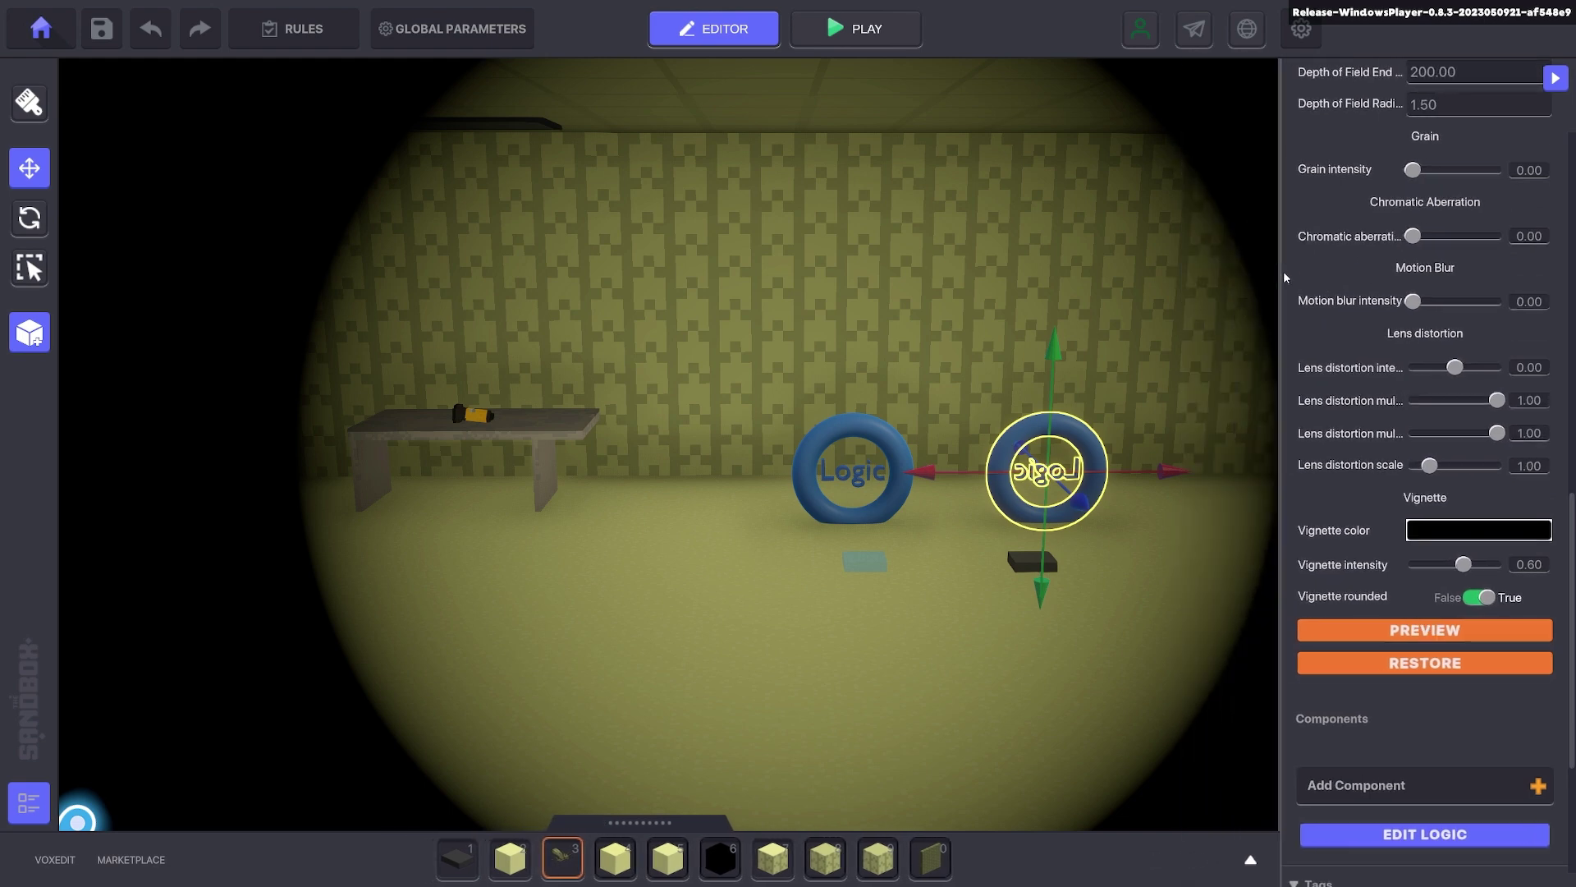
pyautogui.click(1461, 627)
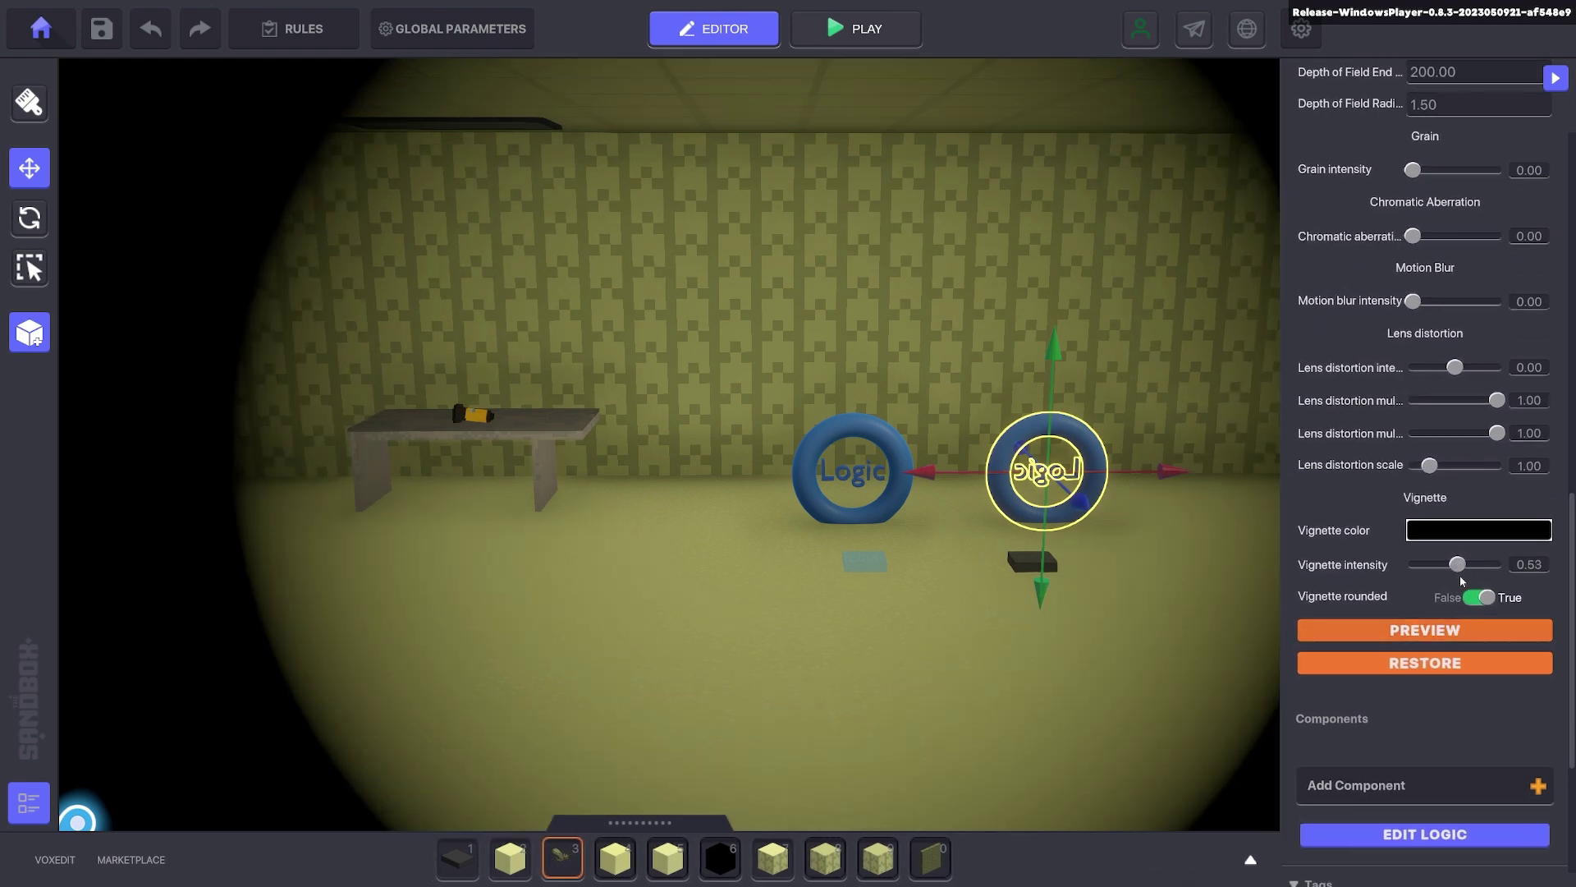
pyautogui.click(1468, 630)
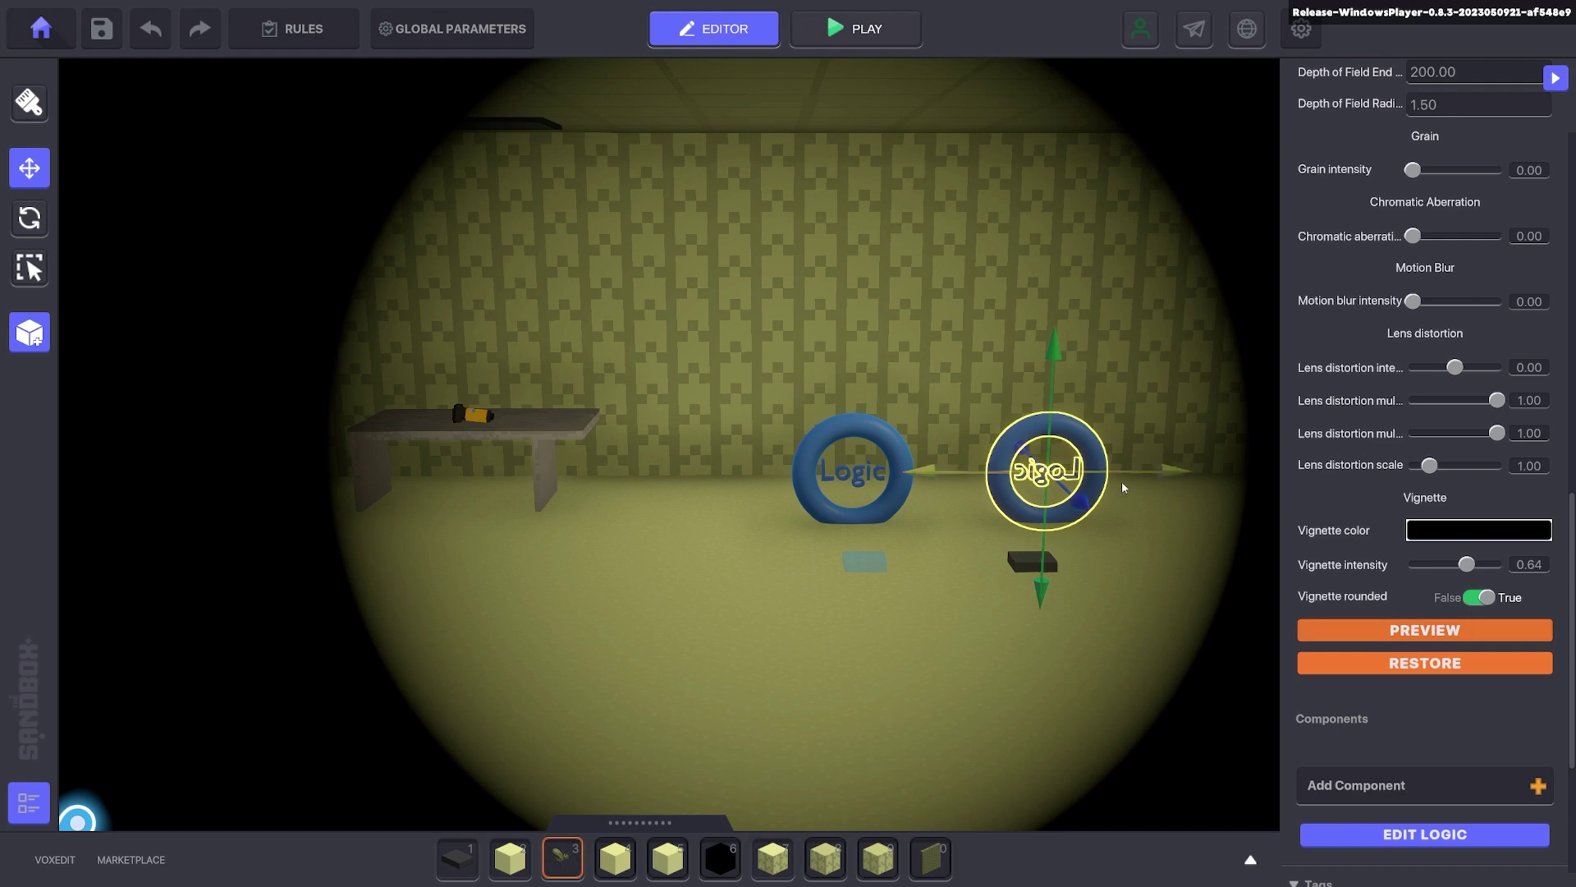
pyautogui.scroll(-2, 1122, 482)
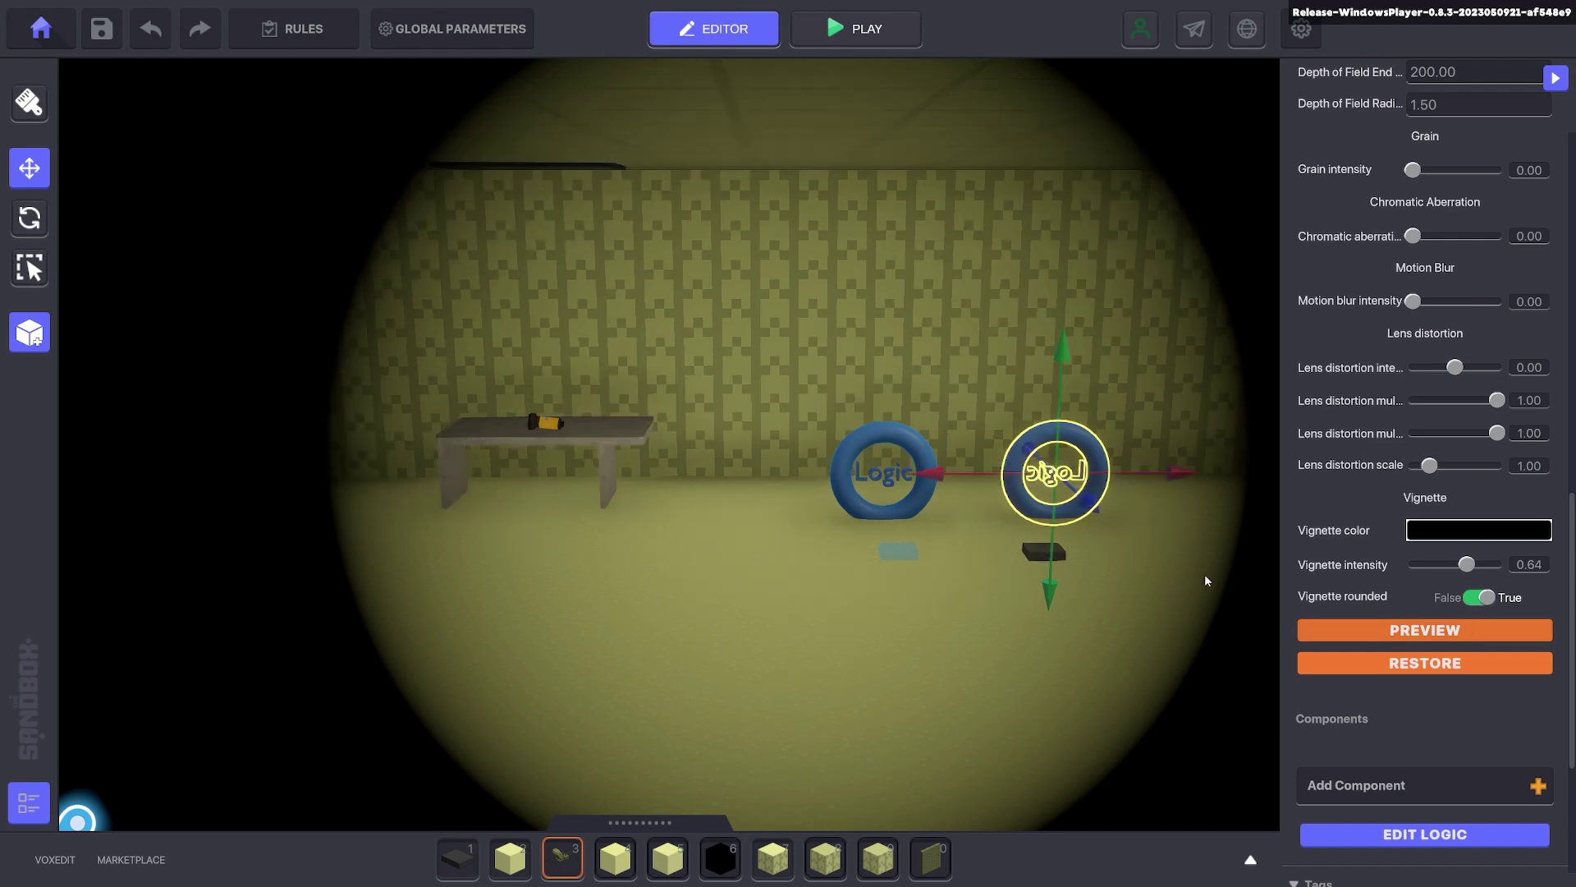
# Step: Check in the logic of the torch on the table which message it sends on interaction
pyautogui.scroll(15, 1407, 464)
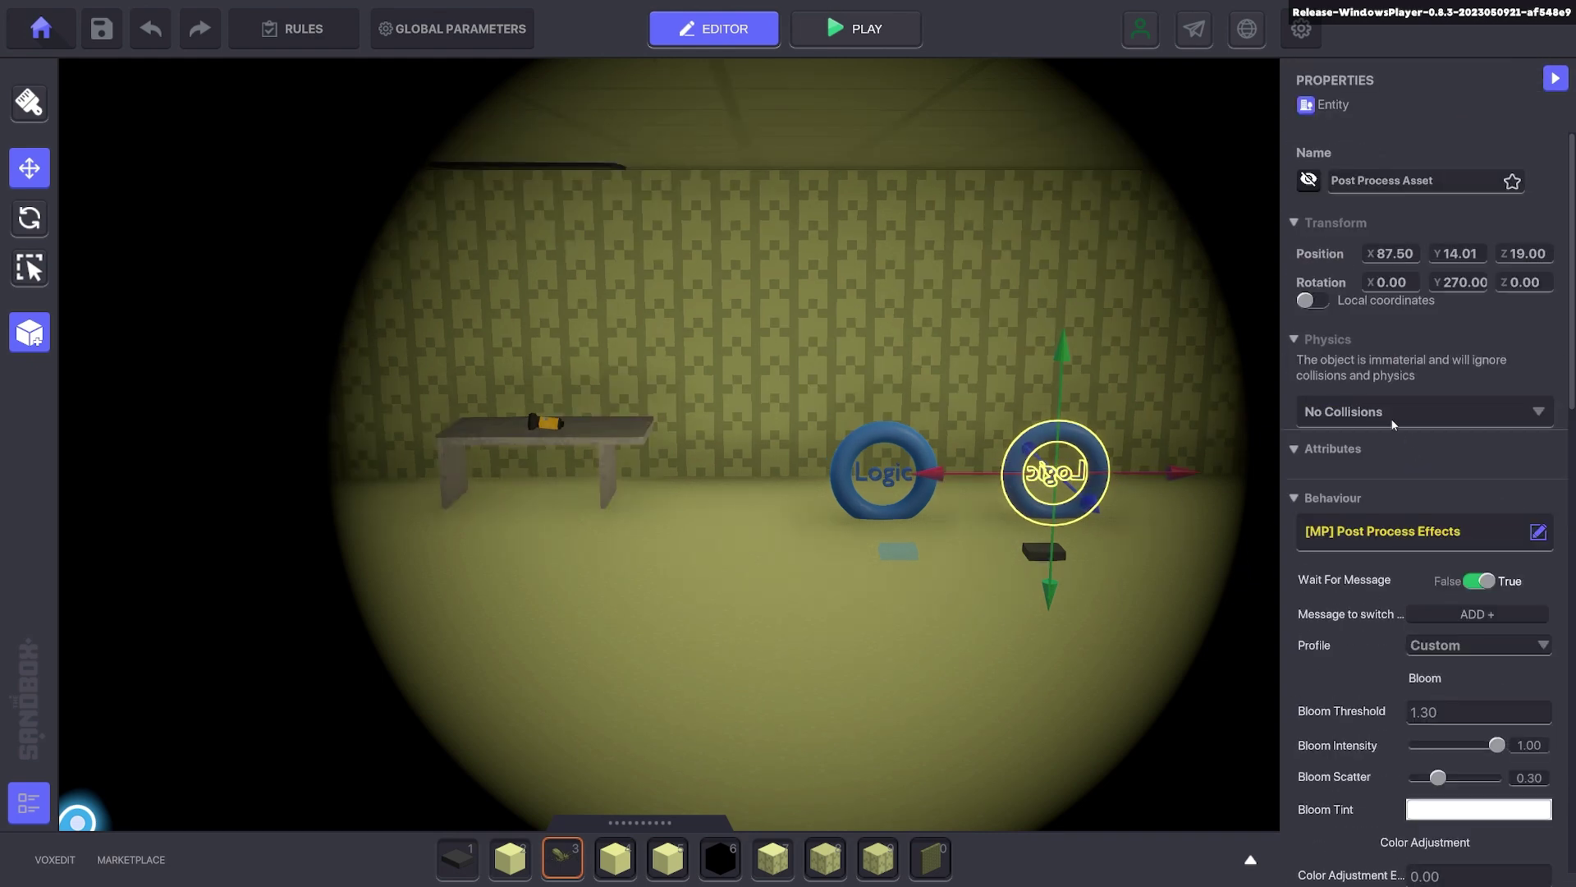
pyautogui.scroll(-2, 1376, 426)
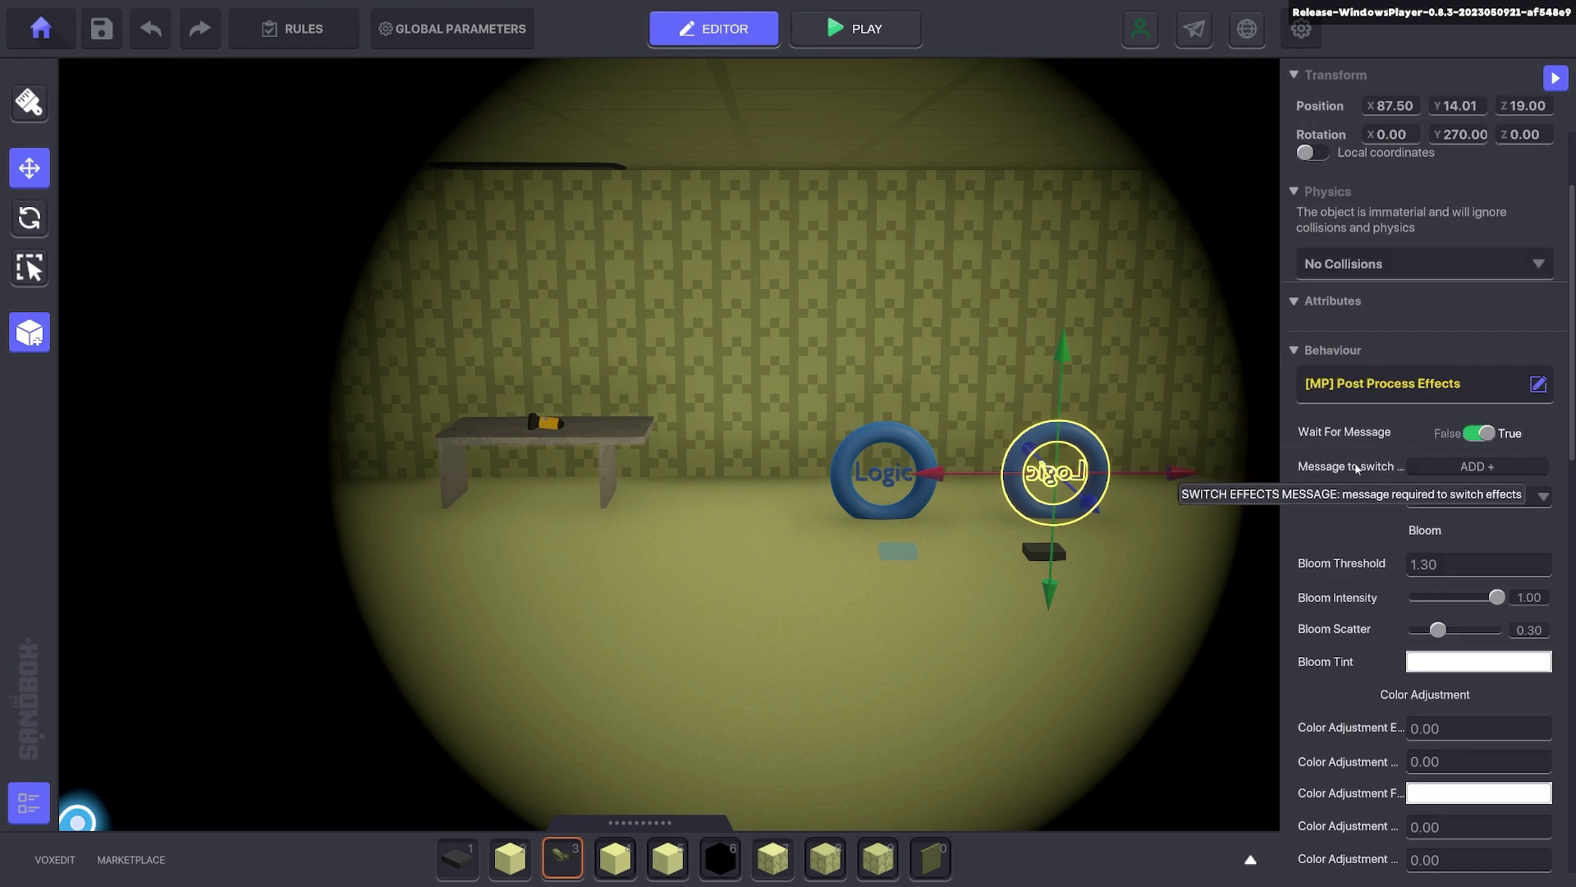
pyautogui.click(550, 423)
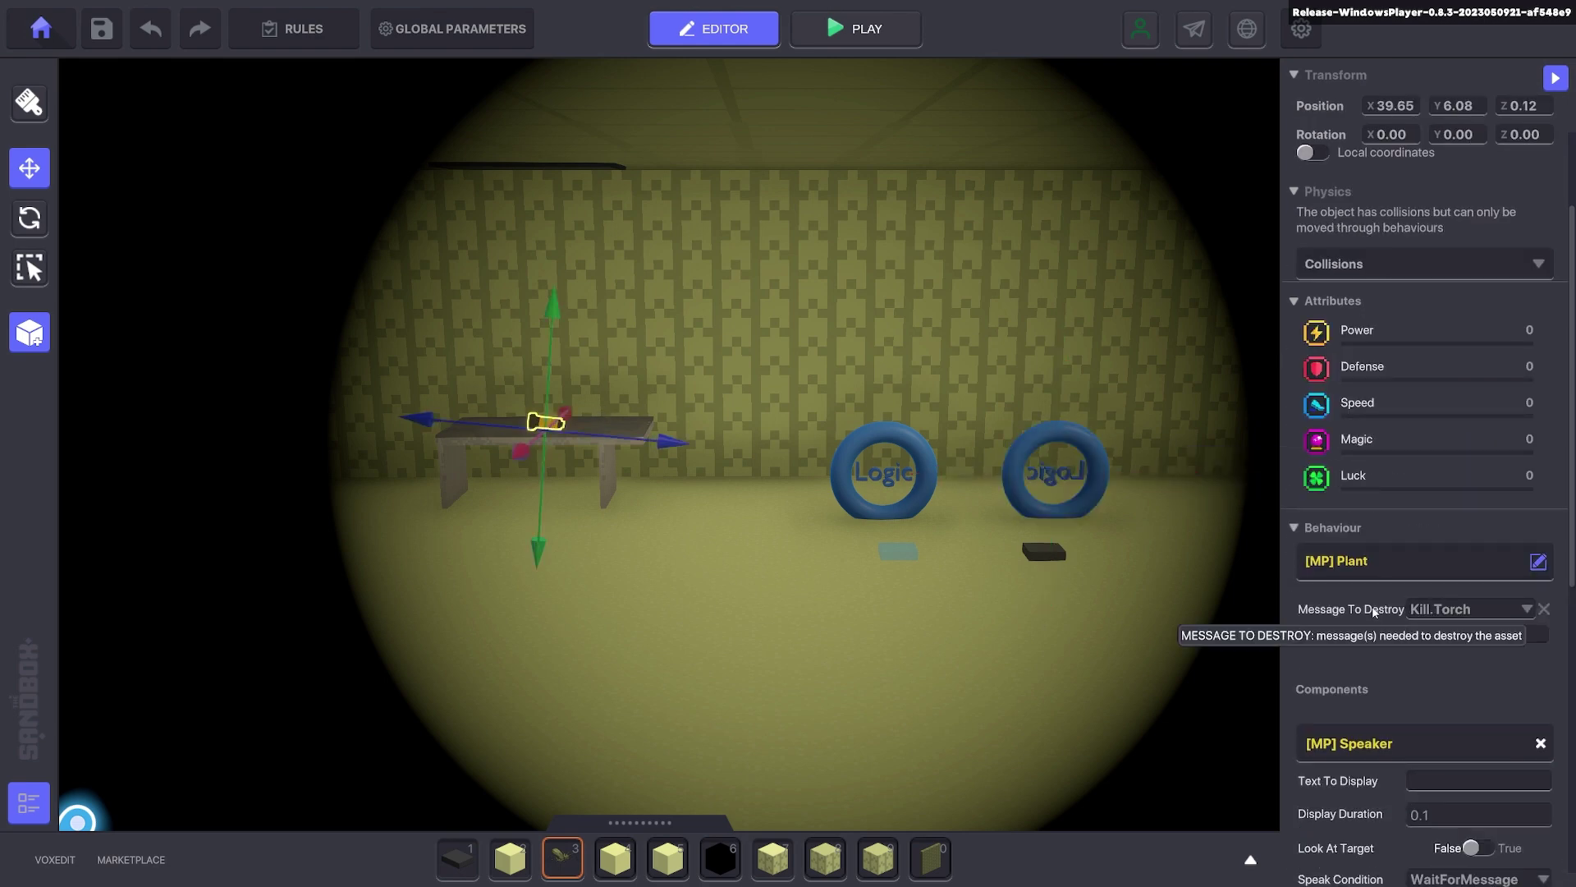
pyautogui.scroll(-5, 1451, 624)
pyautogui.click(1450, 628)
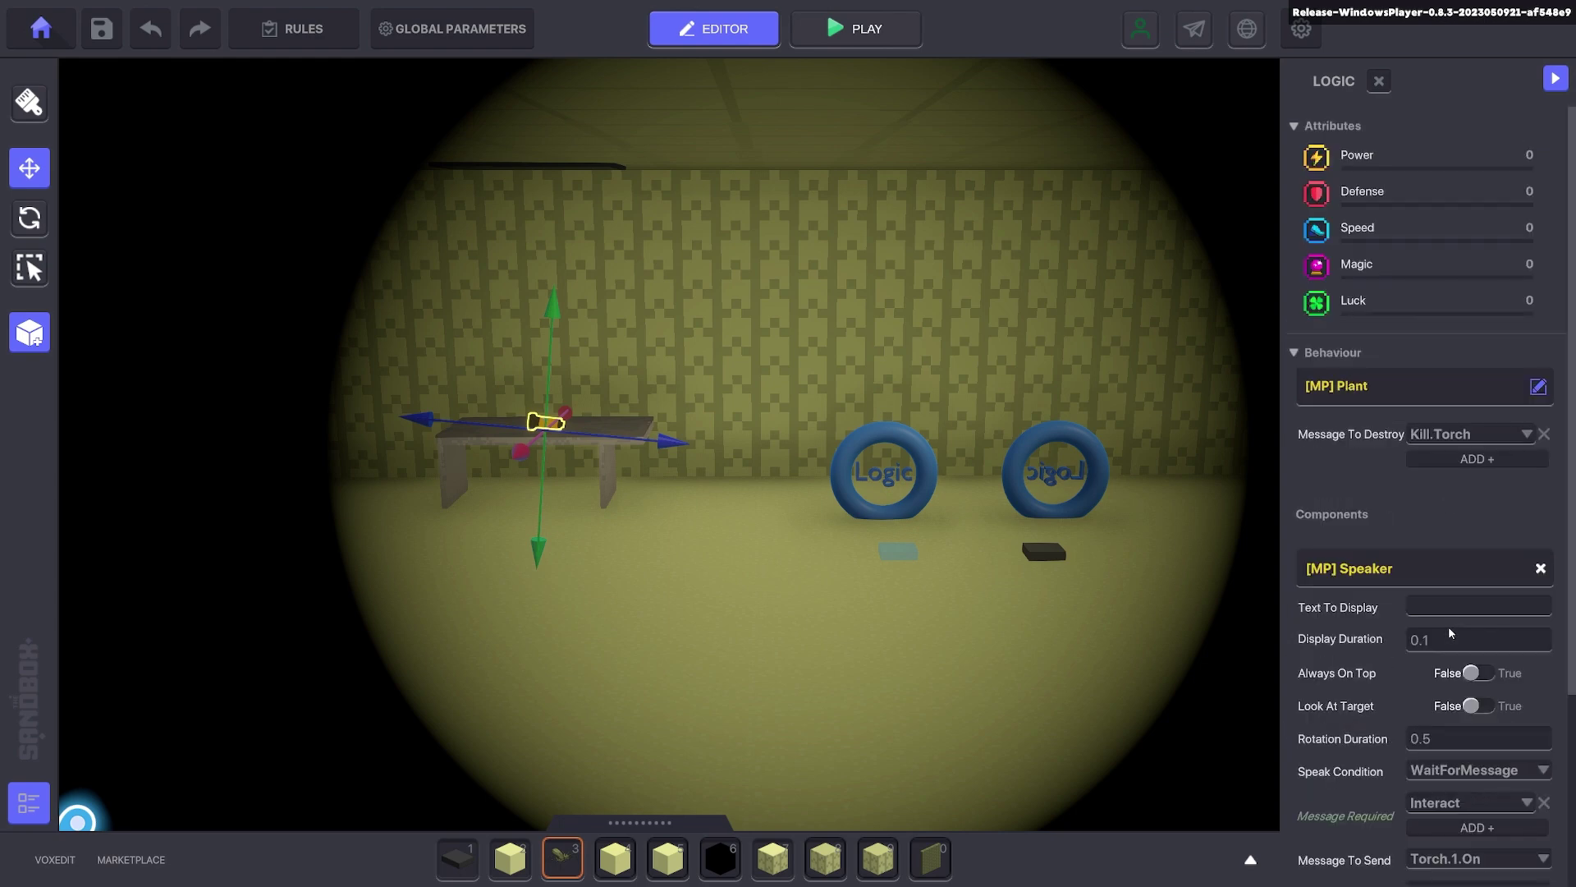
pyautogui.scroll(-3, 1448, 626)
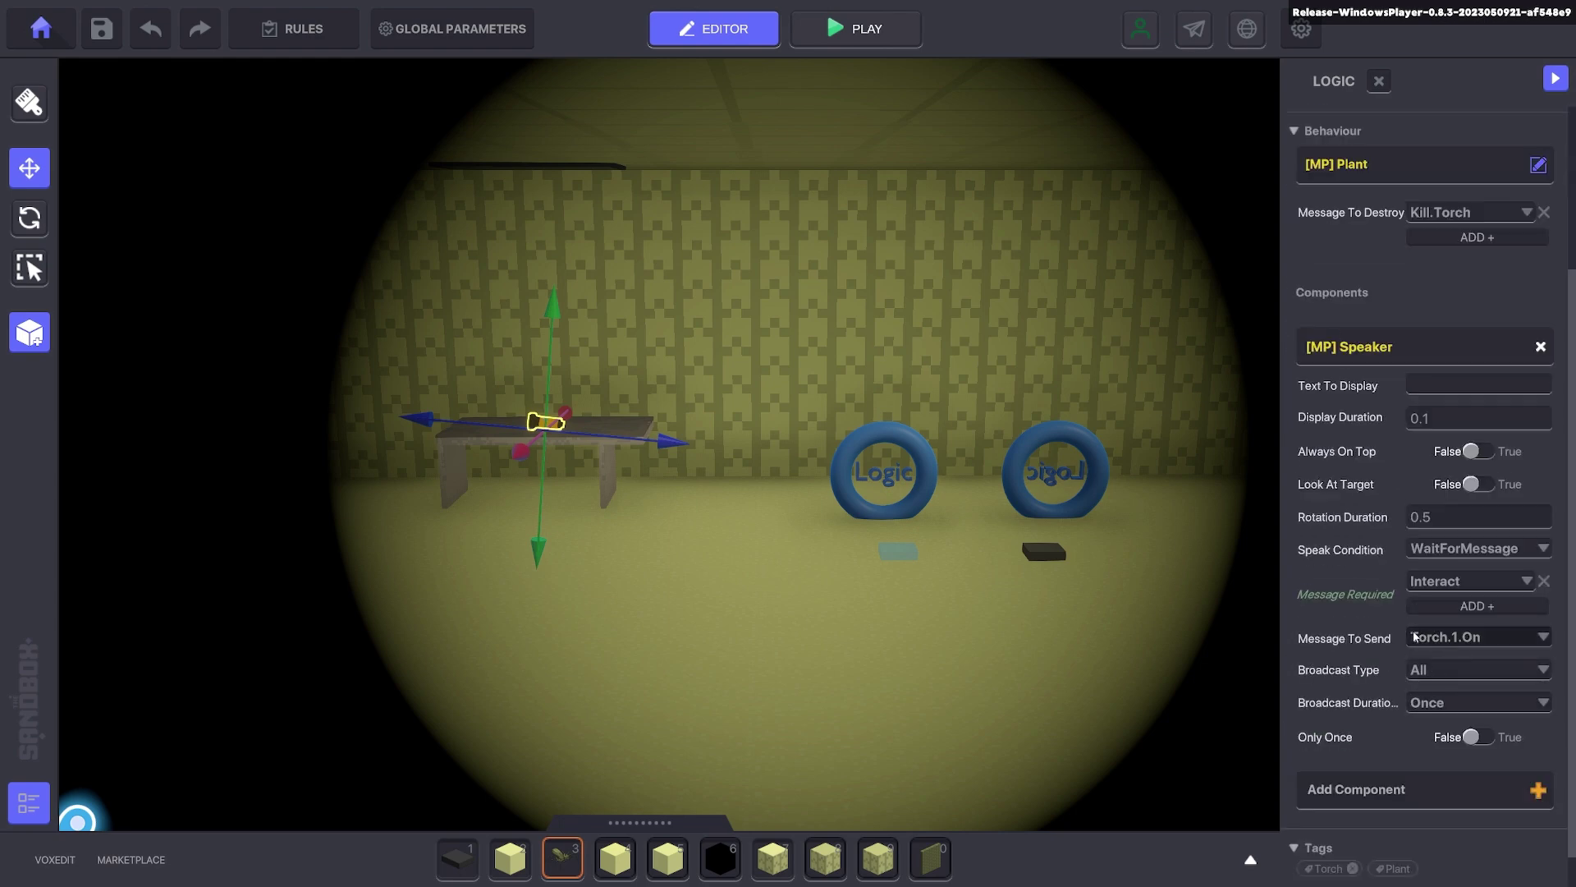
# Step: Set the Post Process Asset's message to switch effects to Torch.1.On and restore the view from the preview
pyautogui.click(1057, 435)
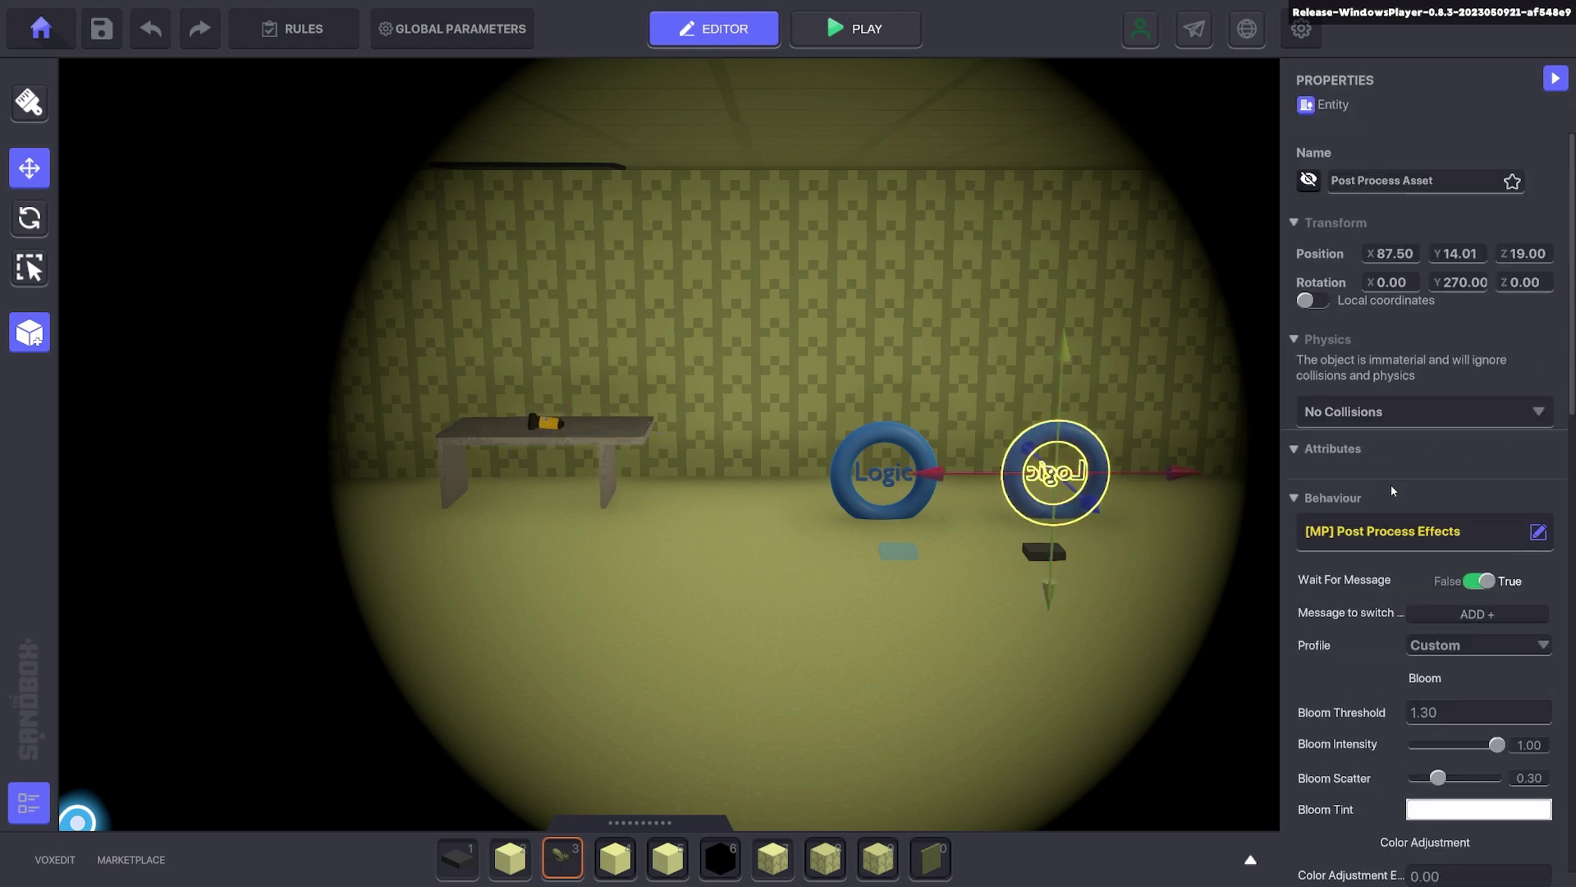
pyautogui.click(1468, 613)
pyautogui.click(1452, 613)
pyautogui.write('Torc')
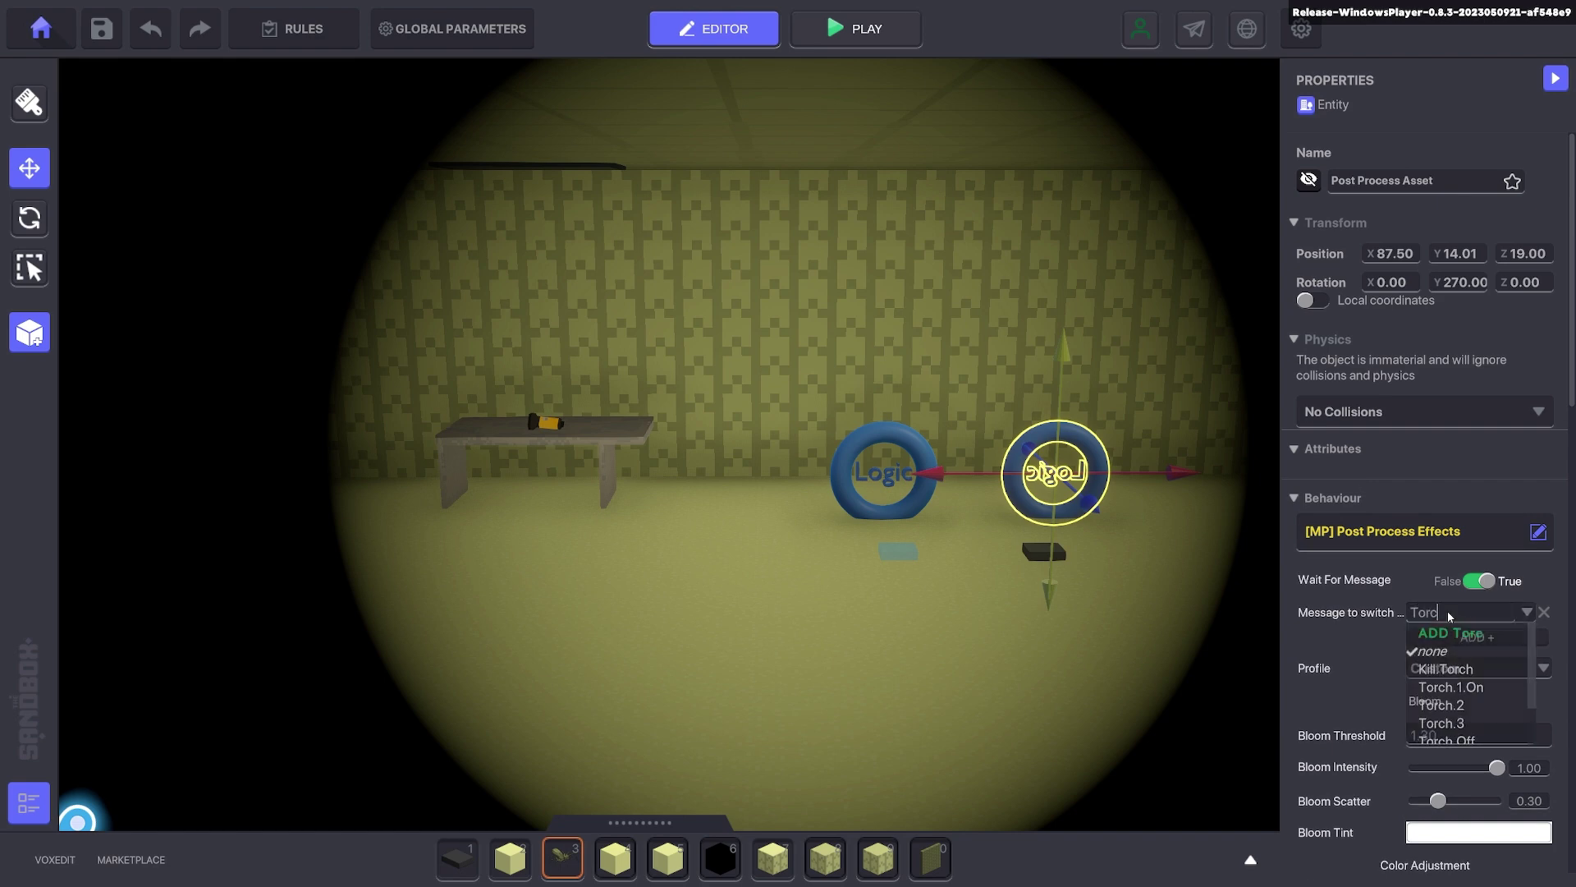
pyautogui.click(1458, 694)
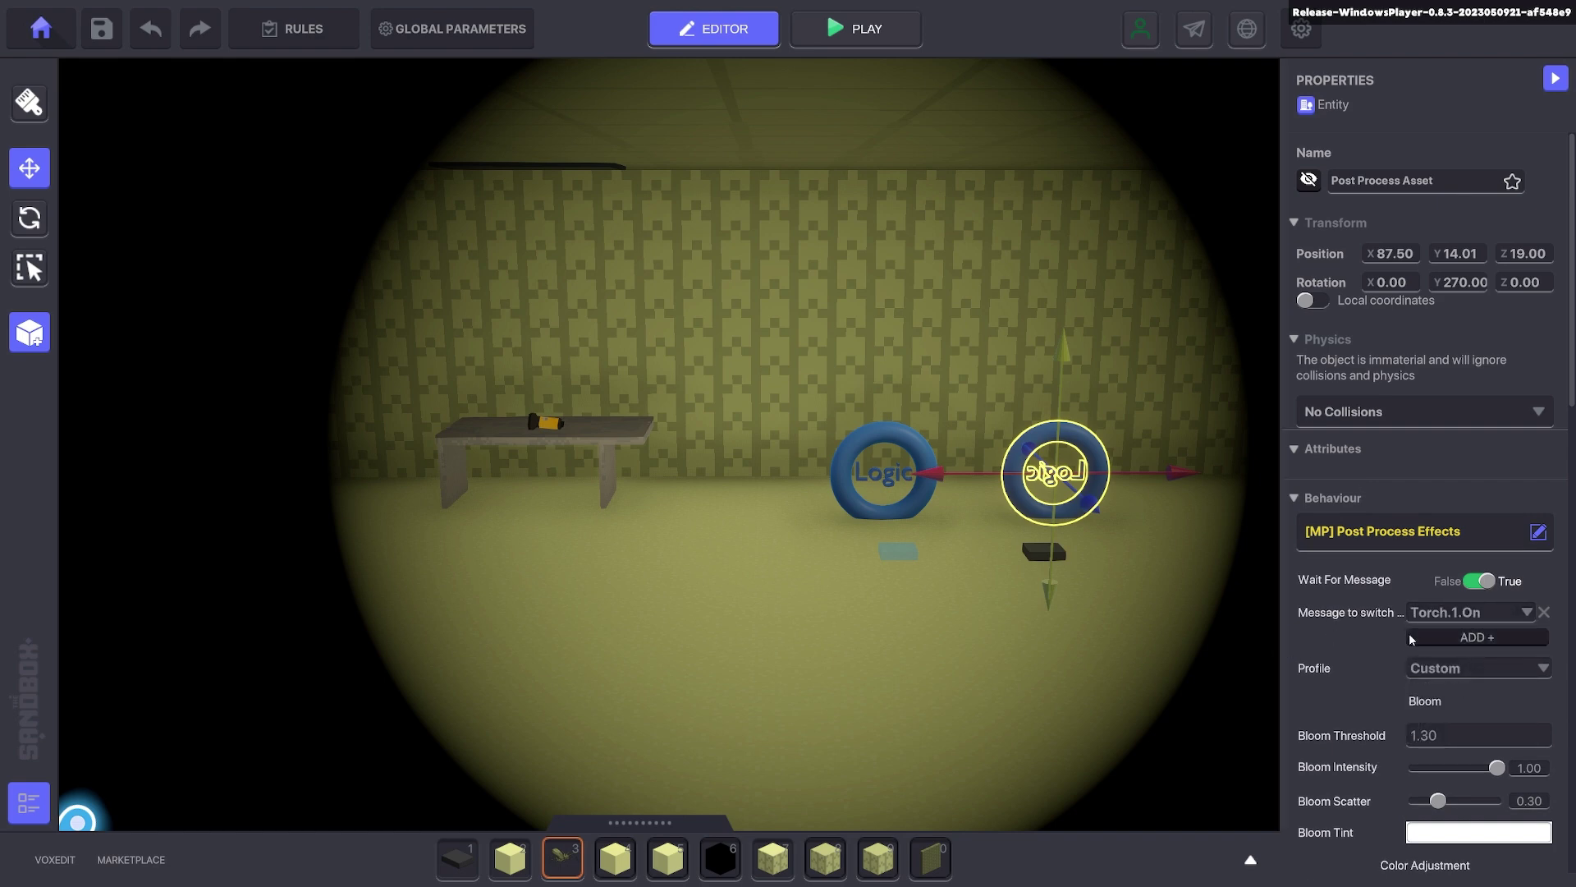
pyautogui.scroll(-10, 1445, 690)
pyautogui.click(1443, 686)
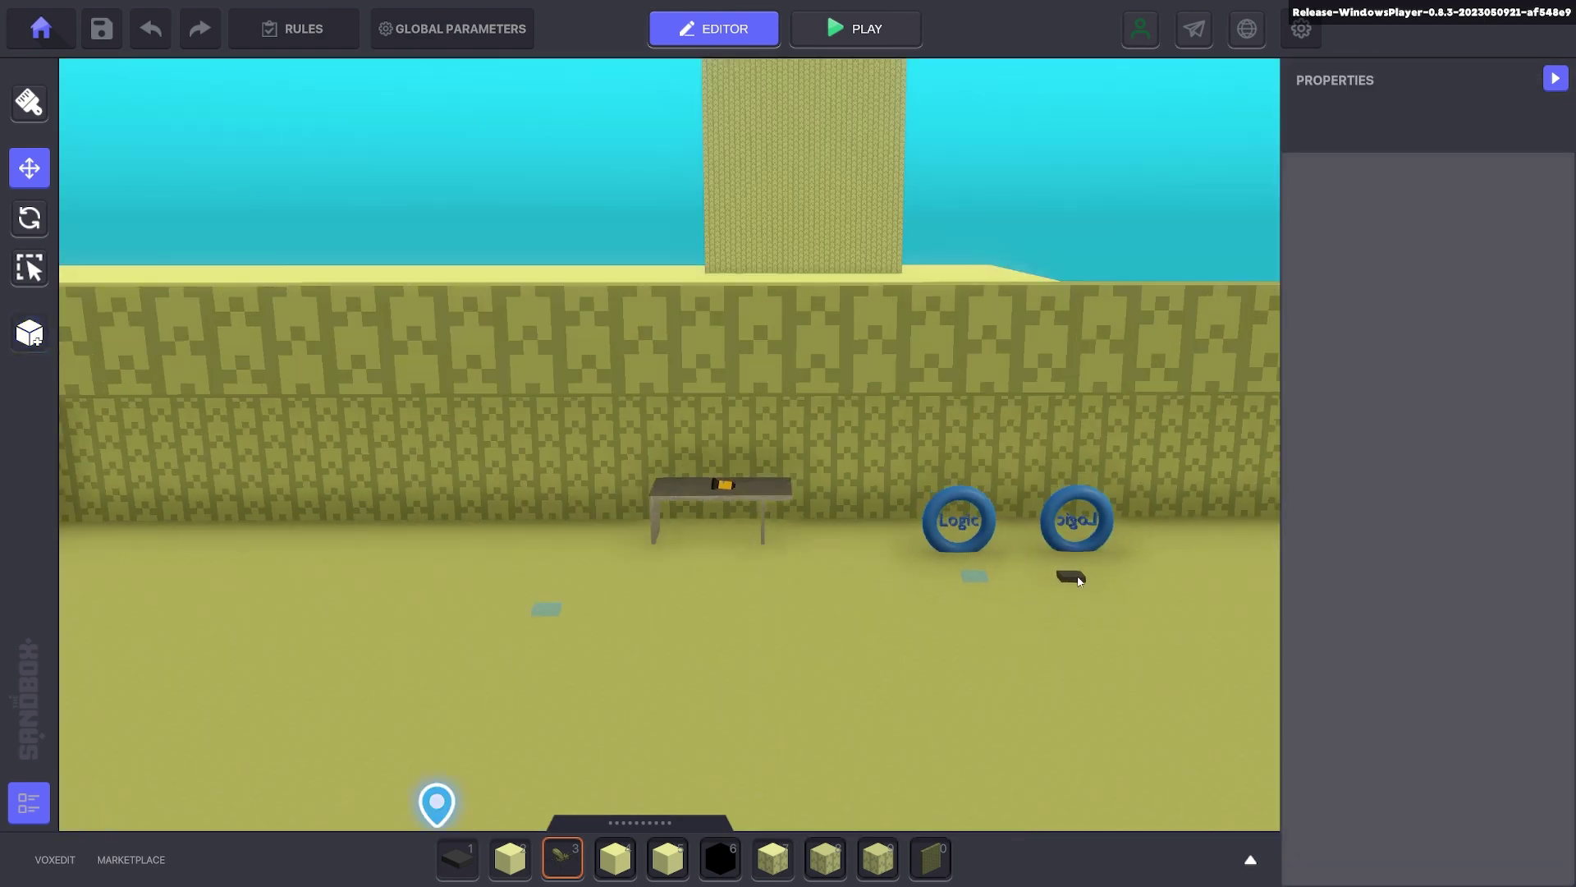
# Step: Move the small dark block on the floor farther away from the two logic rings and deselect it
pyautogui.click(1080, 580)
pyautogui.moveTo(1137, 578); pyautogui.dragTo(1256, 578)
pyautogui.click(1075, 636)
# Step: Playtest the room: walk into the dark, pick up the torch, look around through the rounded vignette, and return to editing
pyautogui.moveTo(995, 646); pyautogui.dragTo(1069, 618, button='middle')
pyautogui.hotkey('ctrl', 'p')
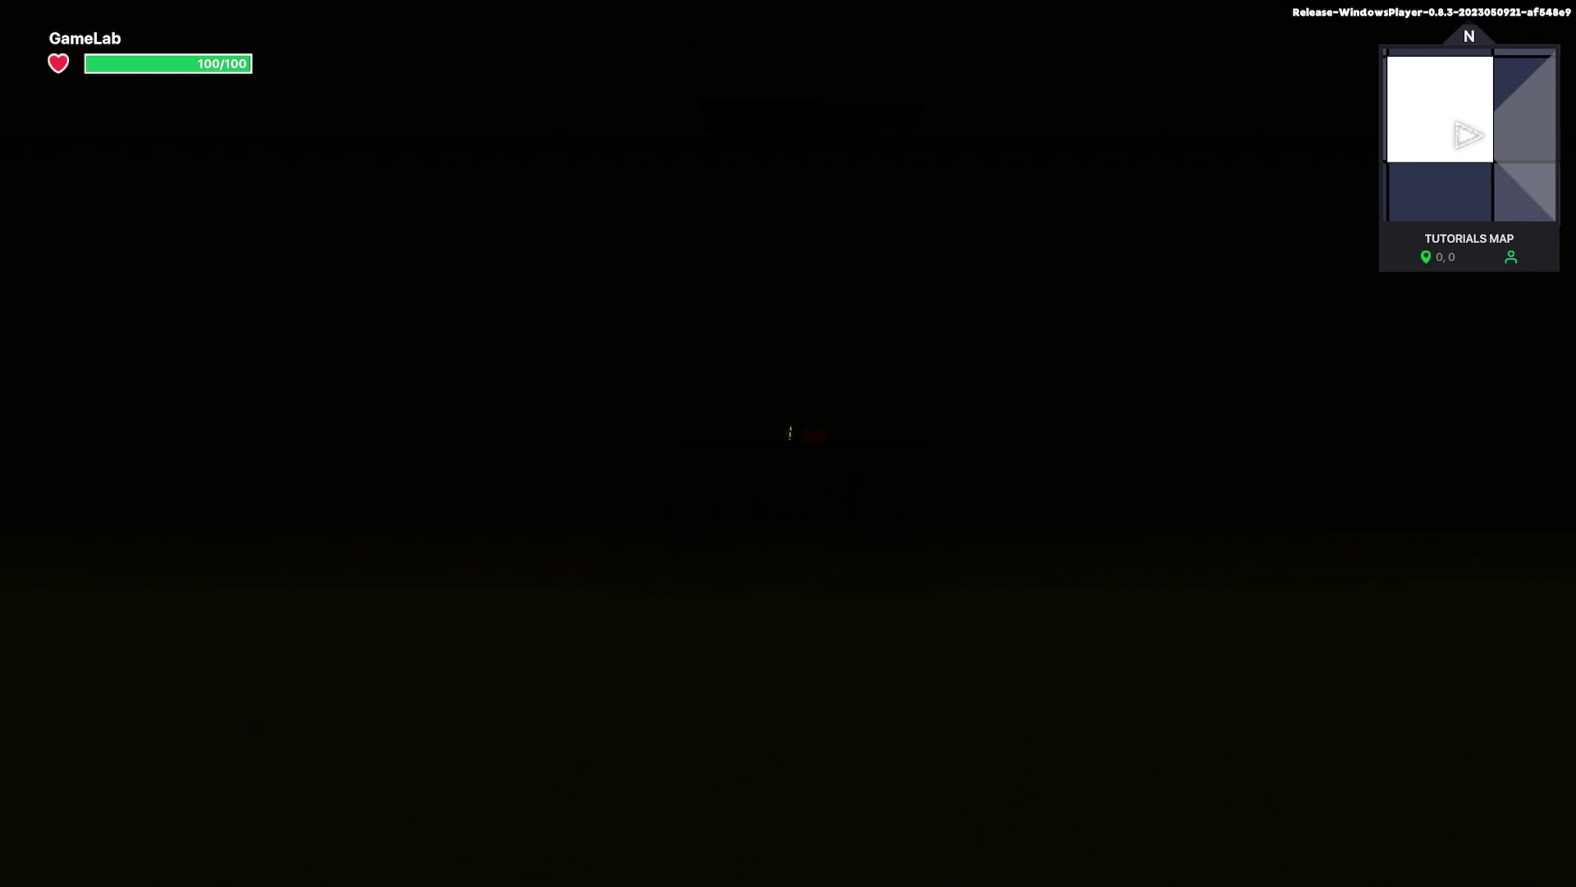
pyautogui.press('w')
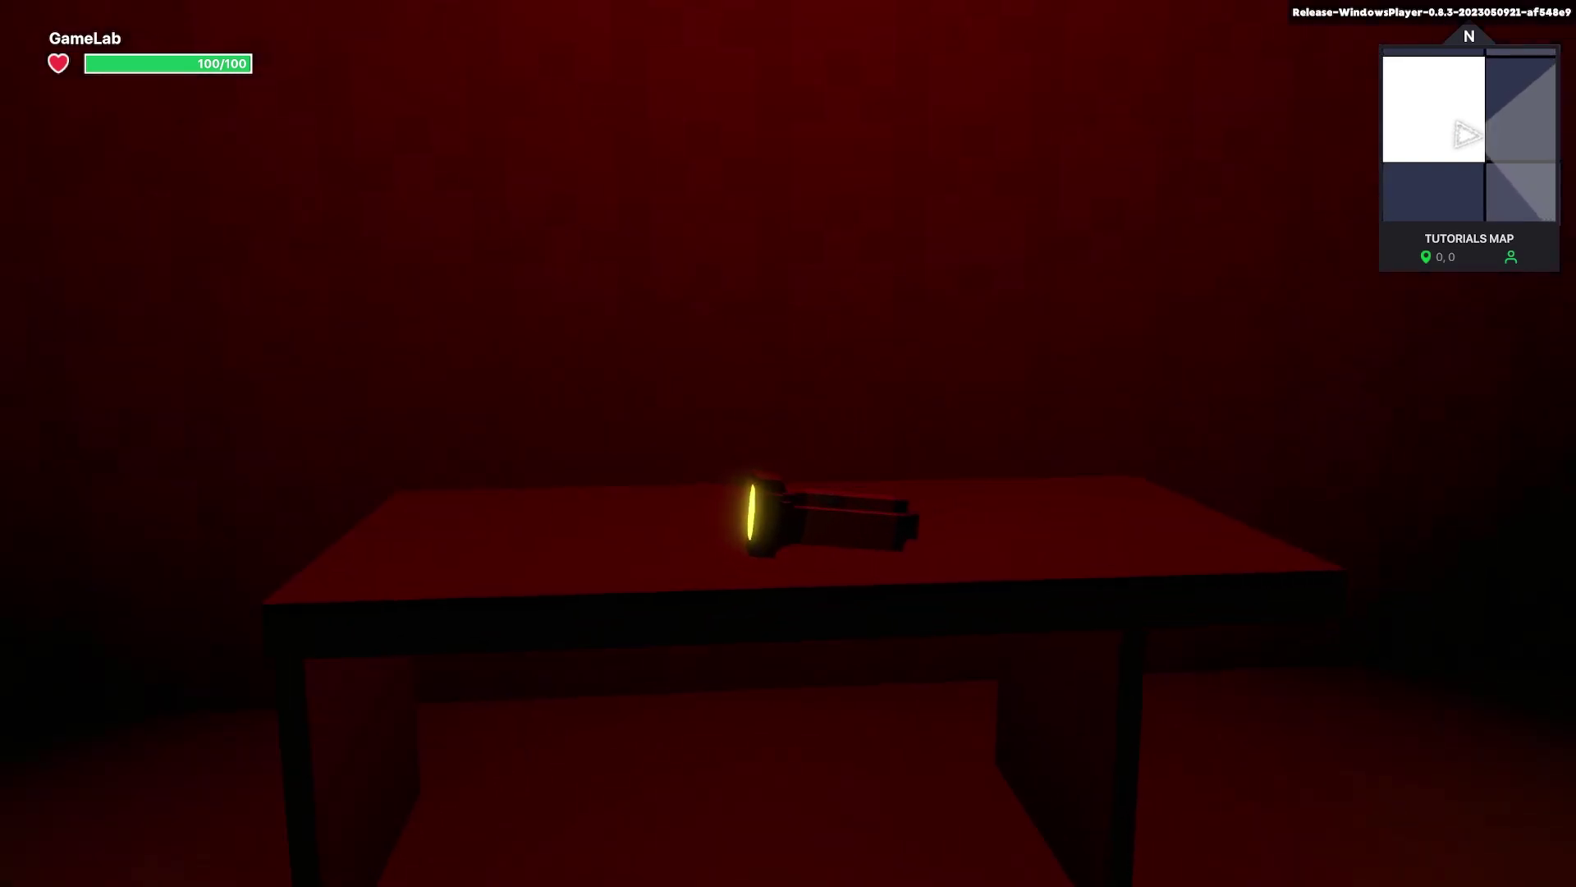
pyautogui.press('w')
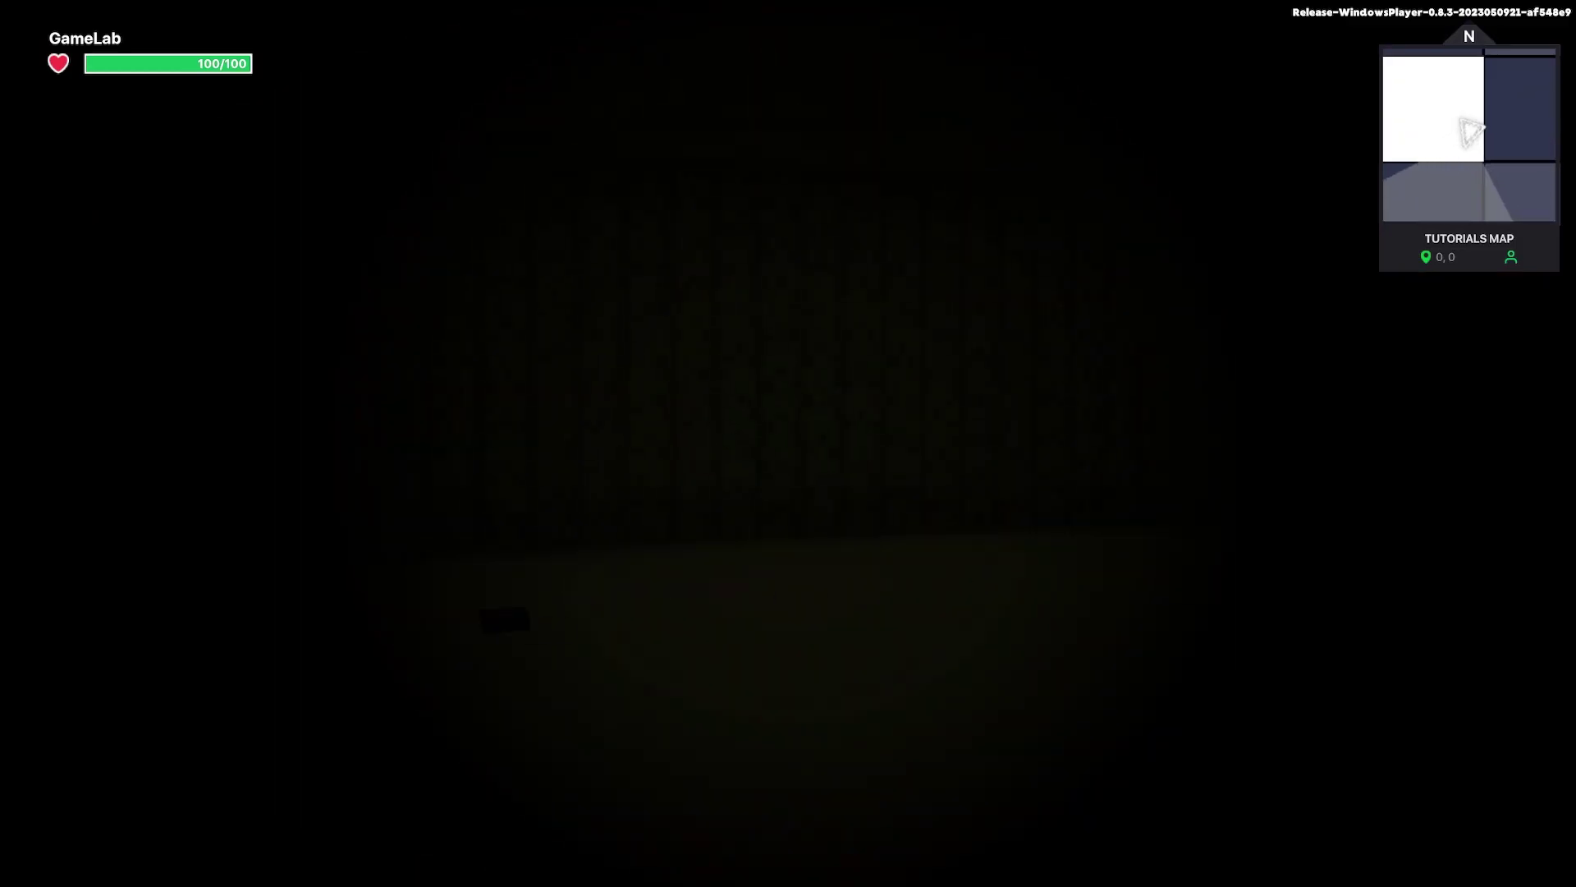
pyautogui.press('w')
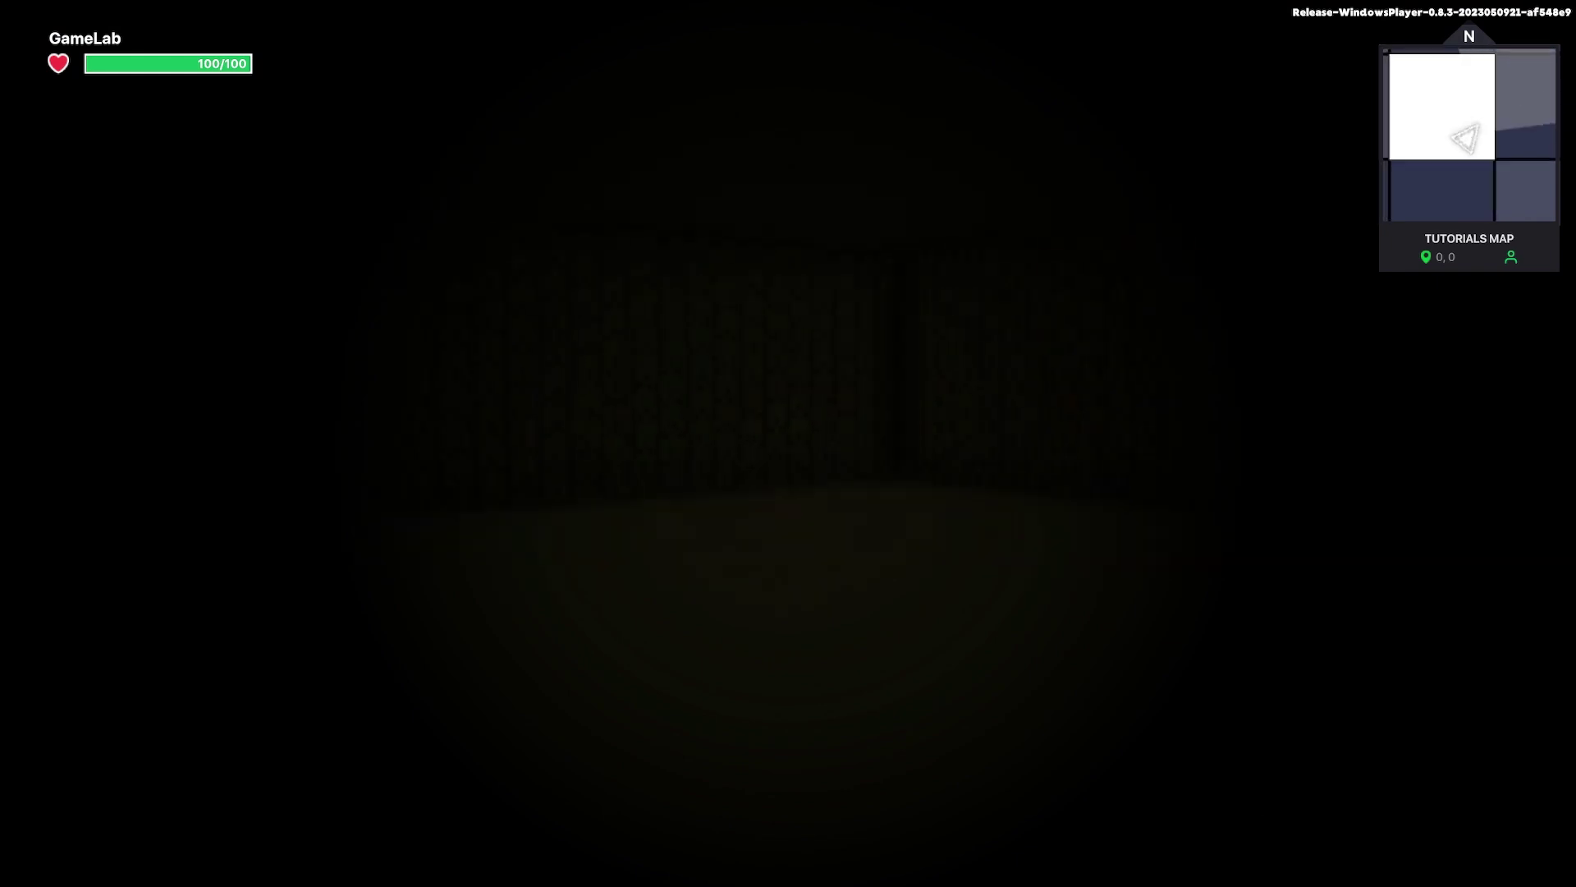
pyautogui.press('w')
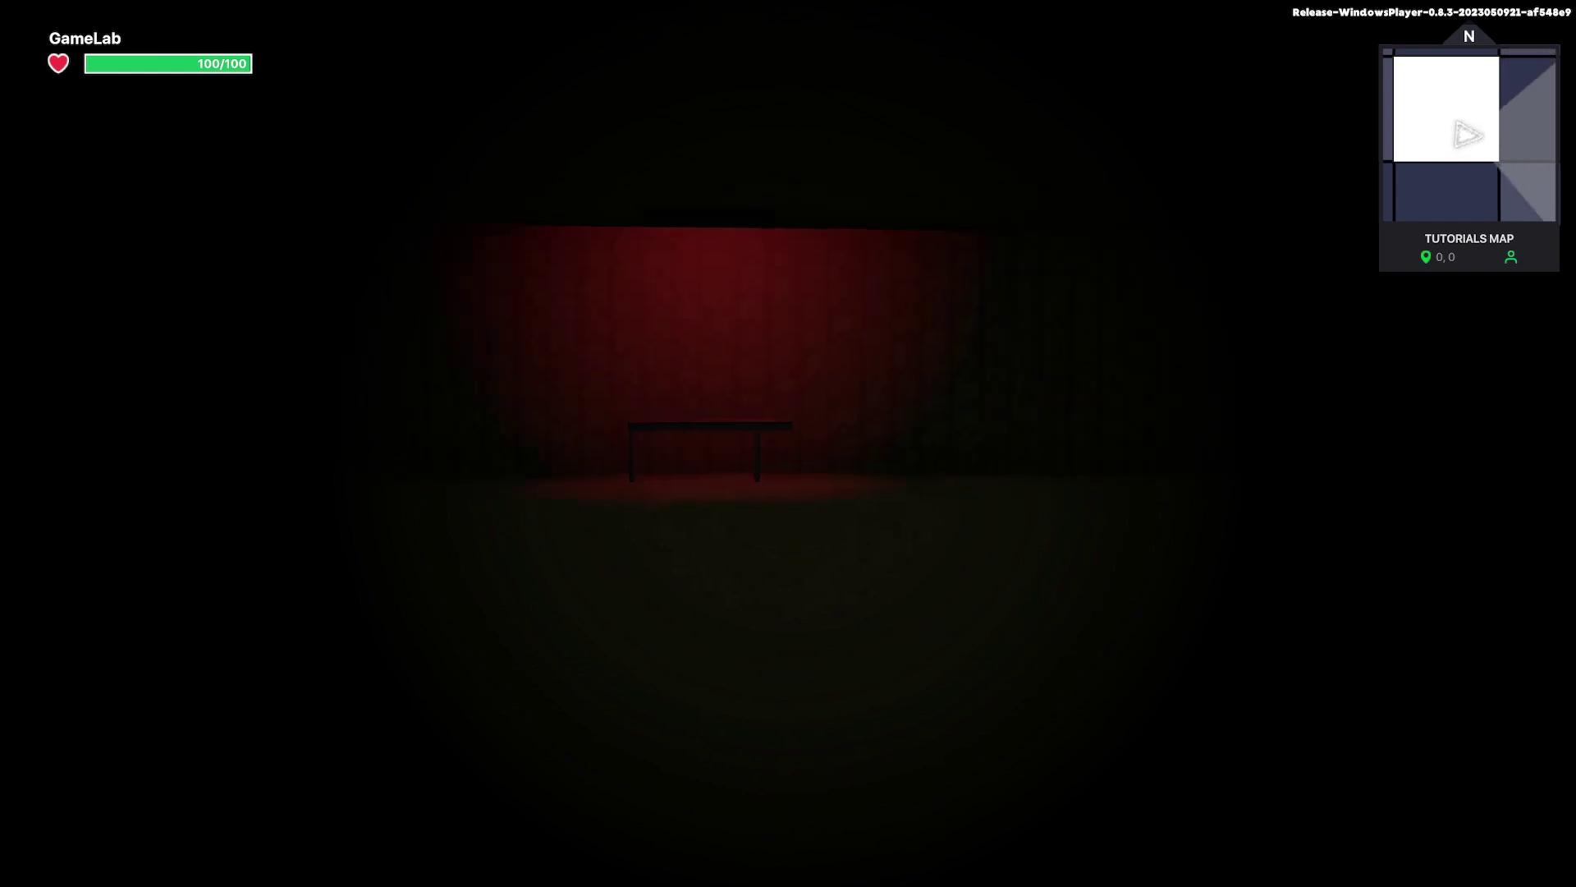
pyautogui.press('w')
pyautogui.press('Escape')
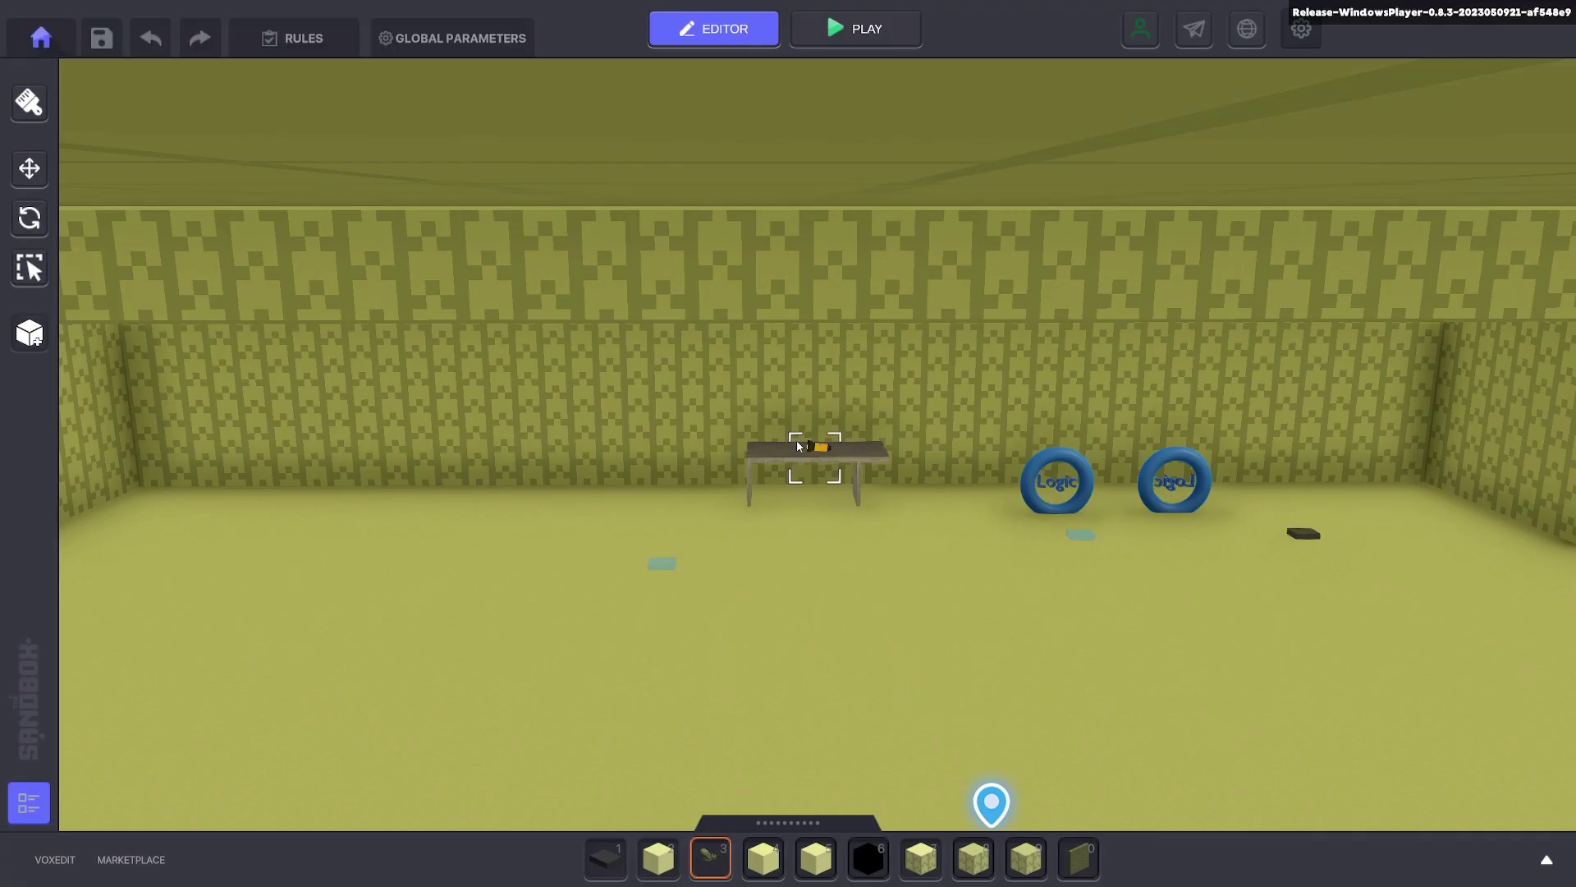
# Step: Duplicate the Weather Asset and place the copy beyond the Post Process Asset at about X 87.00, Z 17.50
pyautogui.press('w')
pyautogui.press('d')
pyautogui.scroll(1, 962, 484)
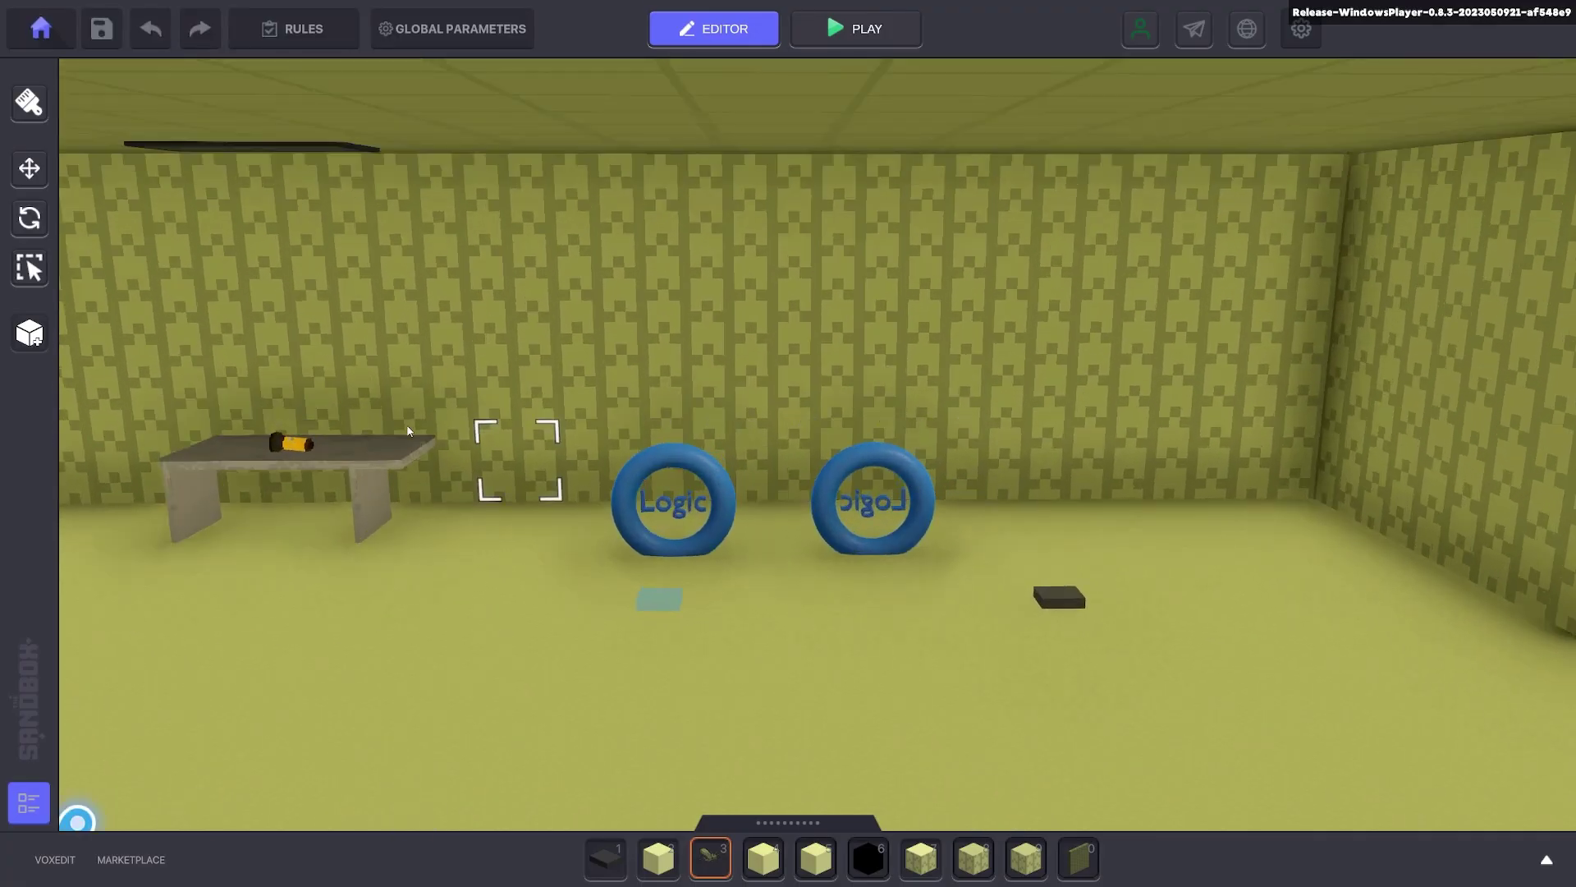
pyautogui.click(694, 471)
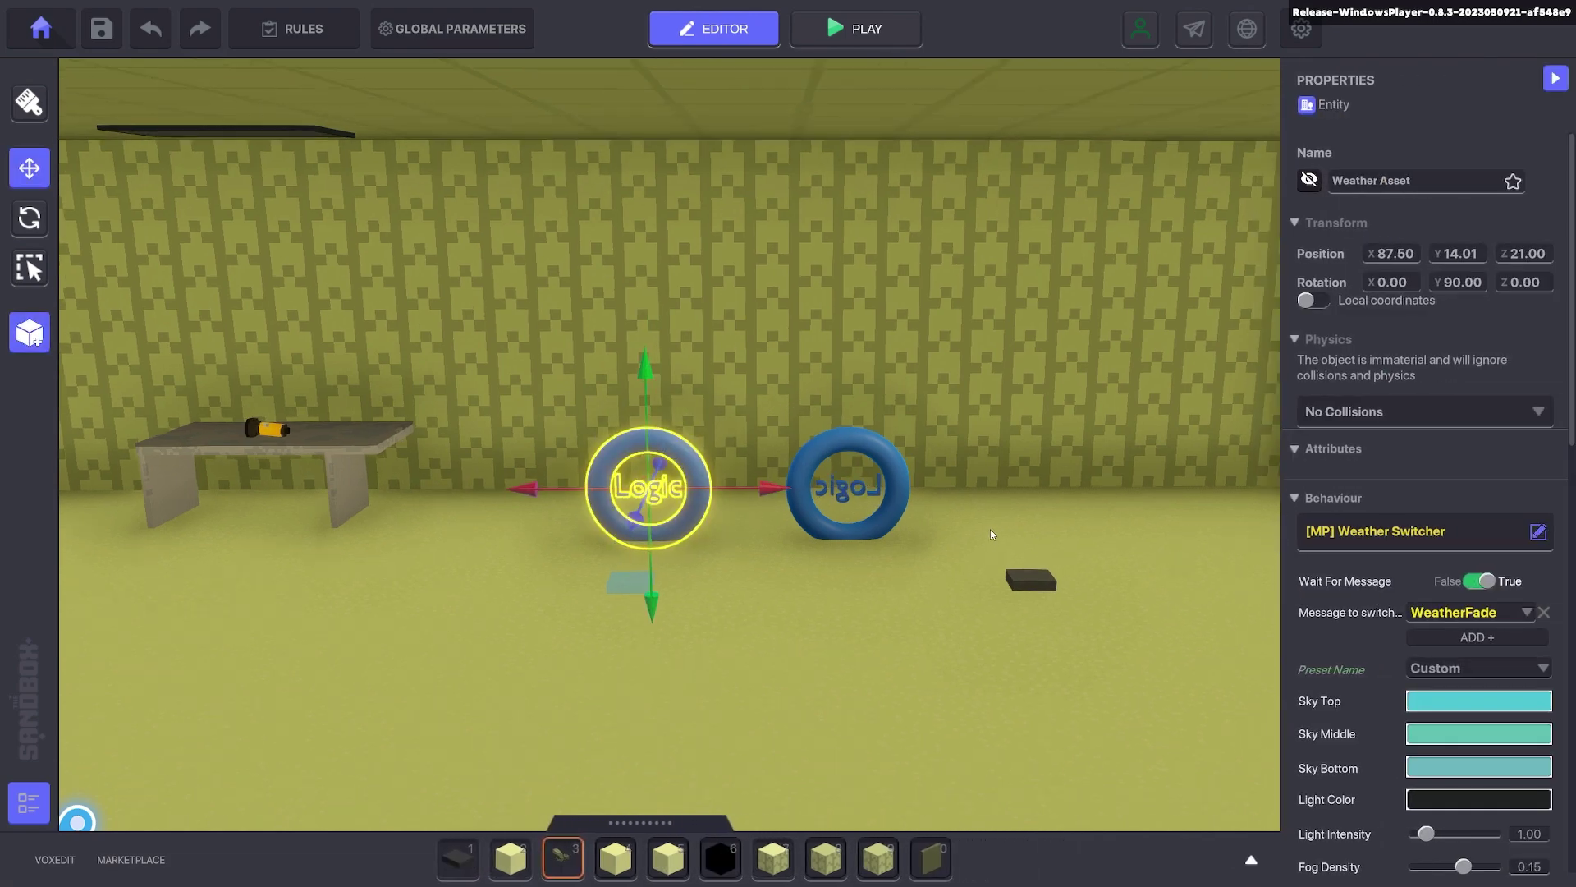
pyautogui.hotkey('ctrl', 'd')
pyautogui.moveTo(737, 517); pyautogui.dragTo(1122, 517)
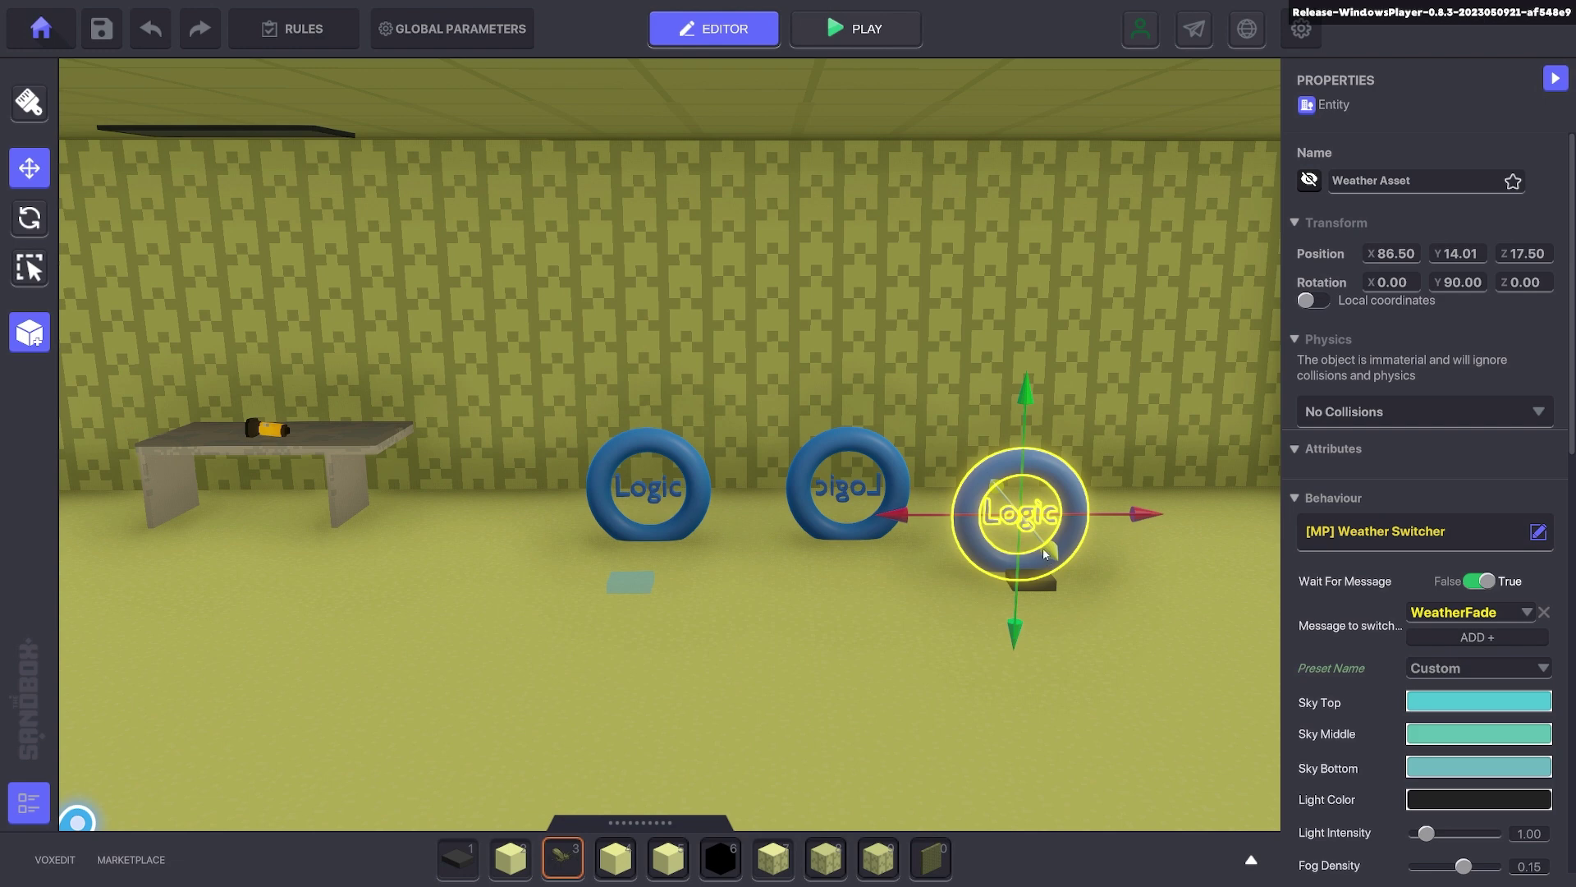
pyautogui.moveTo(1042, 546); pyautogui.dragTo(1036, 528)
# Step: Replace the duplicated Weather Asset's WeatherFade message with Torch.1.On and set its preset to Neutral
pyautogui.scroll(-1, 1448, 578)
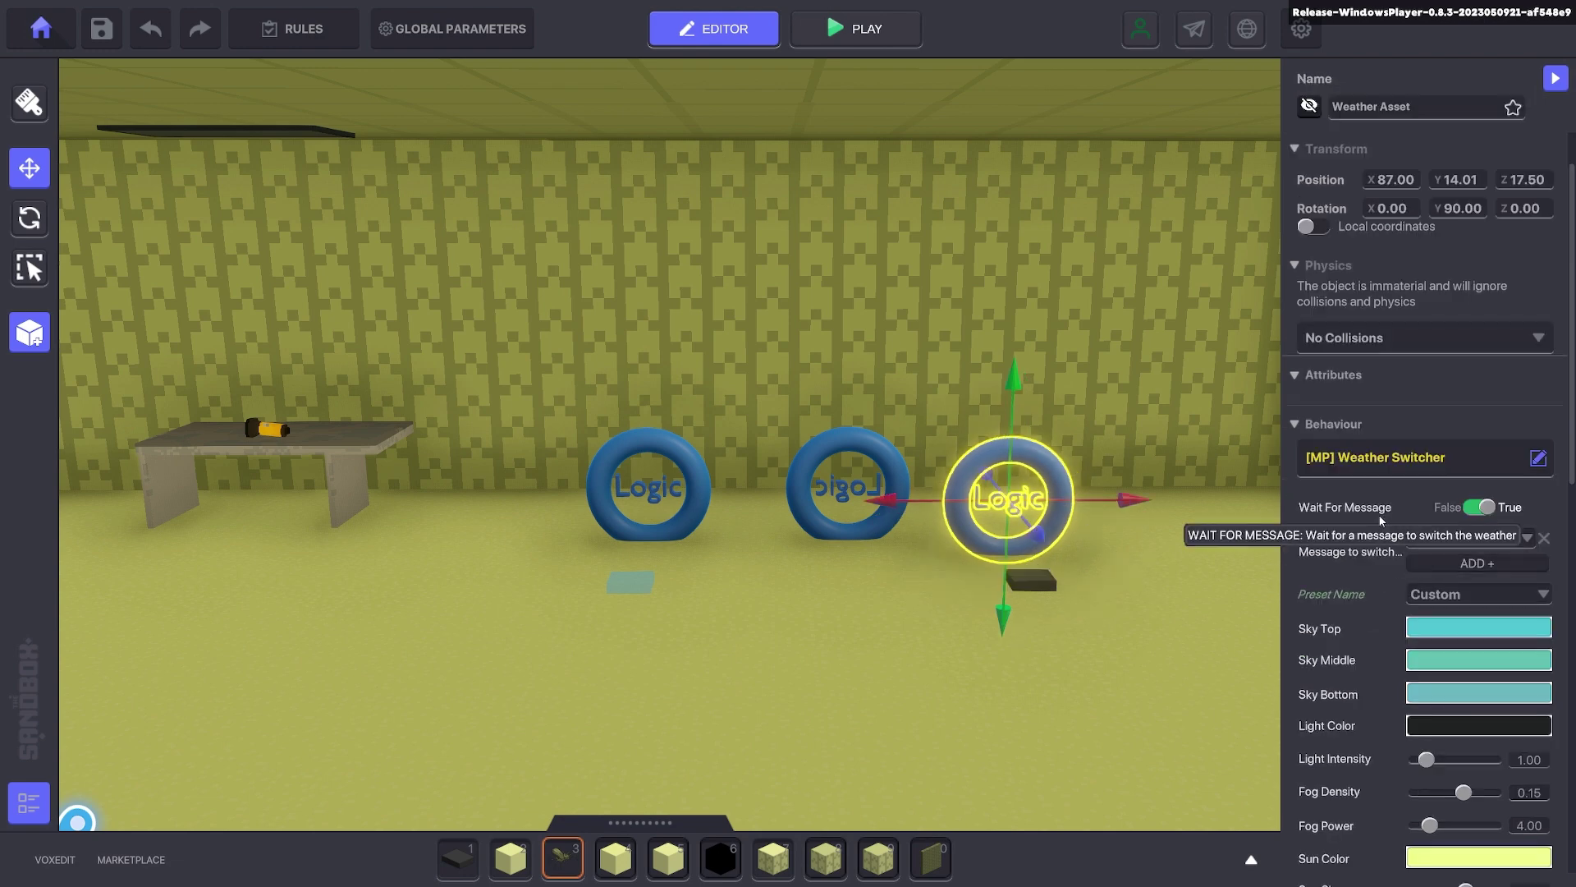
pyautogui.click(1545, 540)
pyautogui.click(1466, 571)
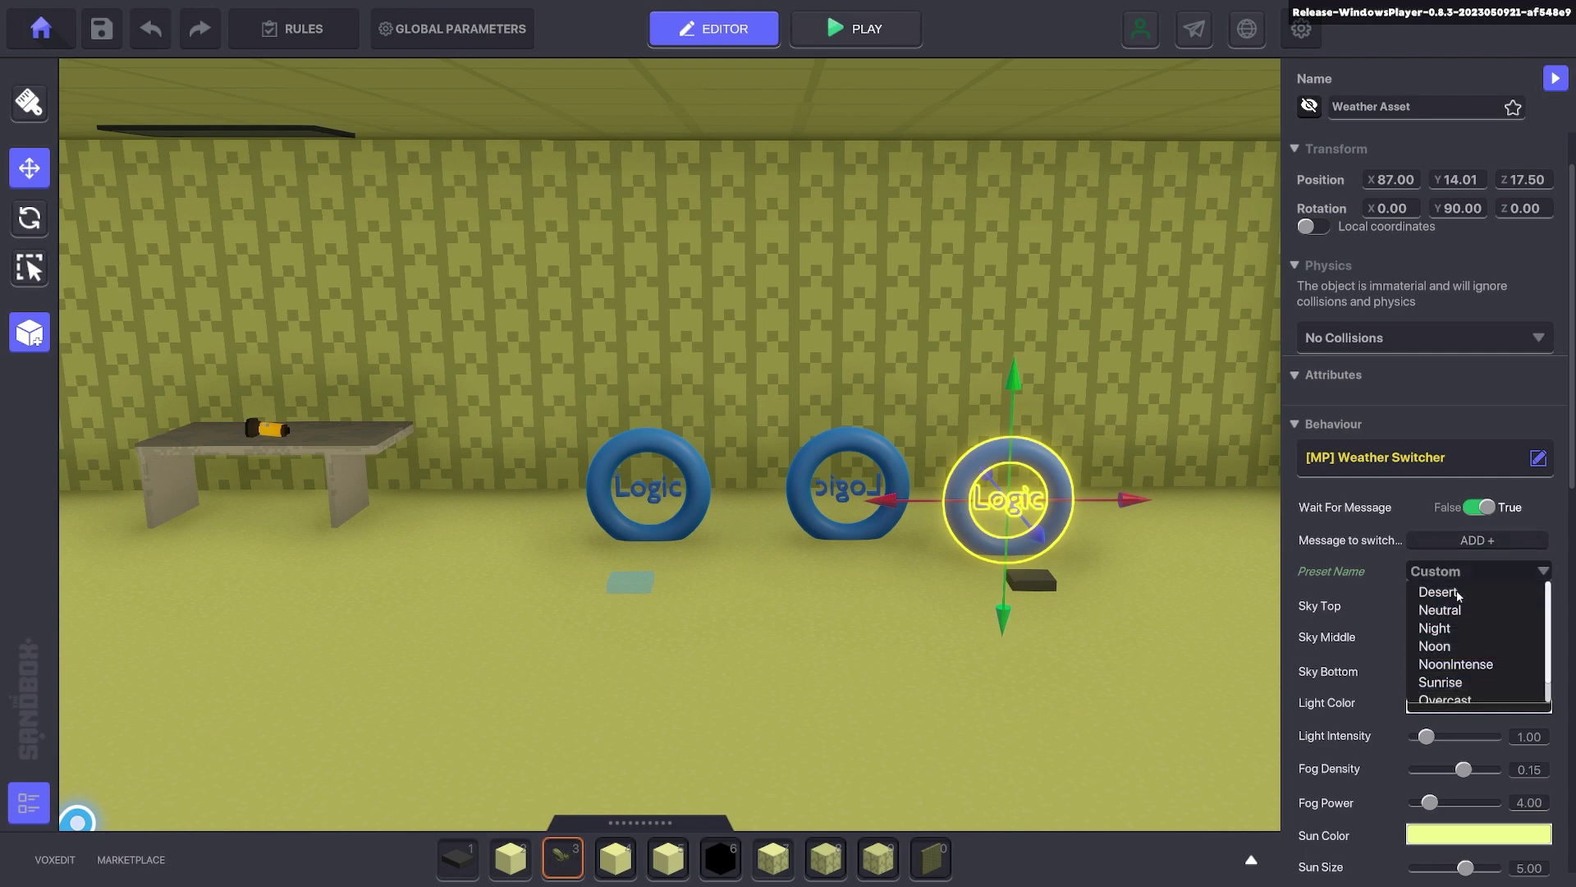
pyautogui.click(1446, 610)
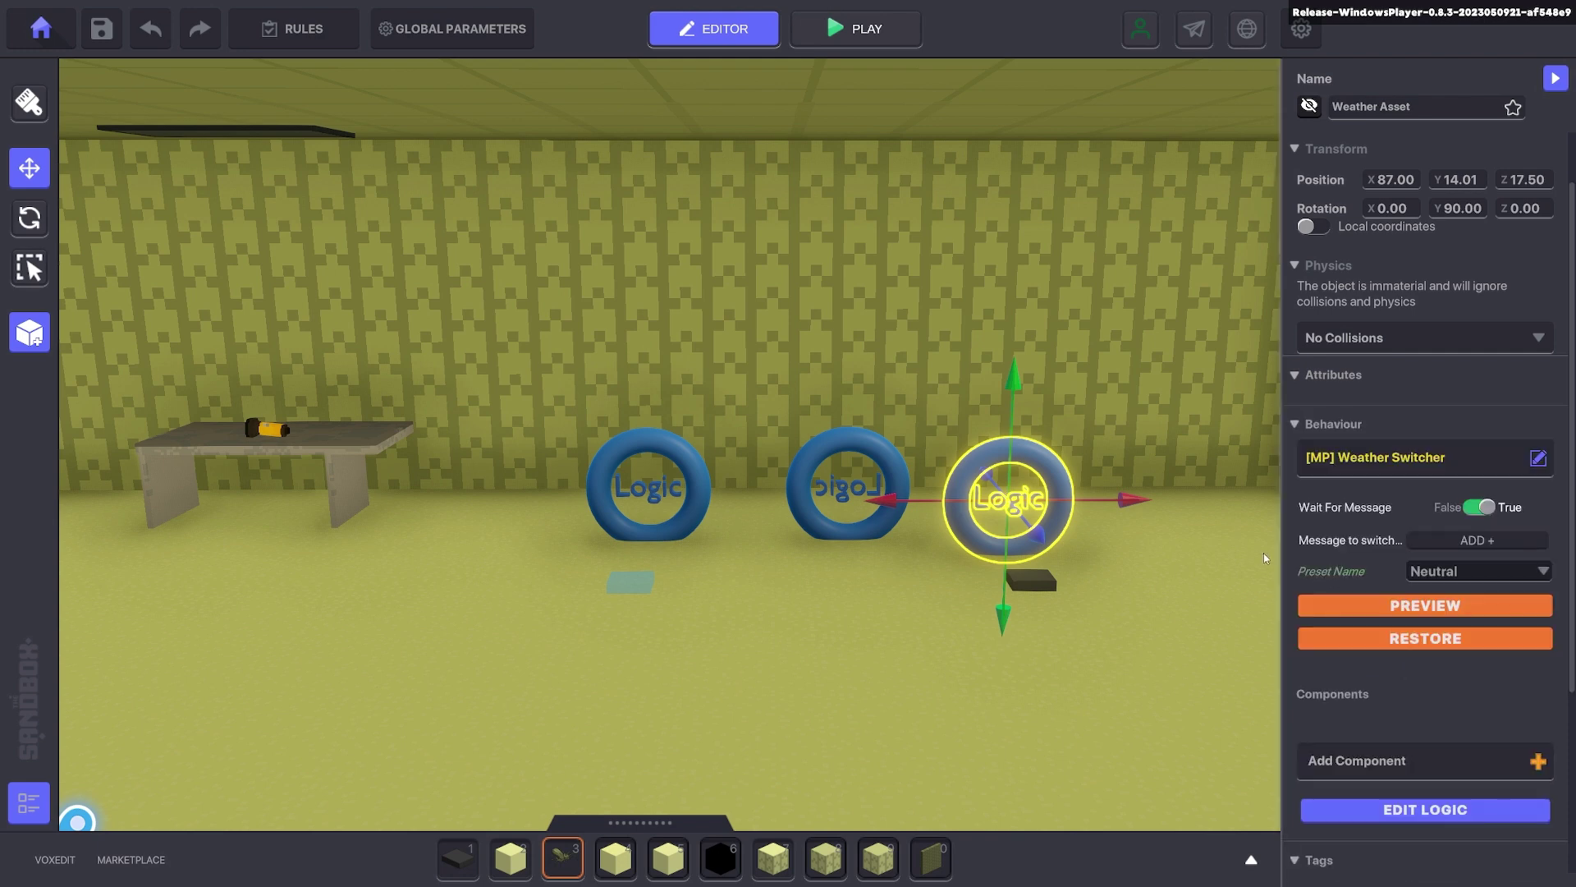
pyautogui.click(1437, 540)
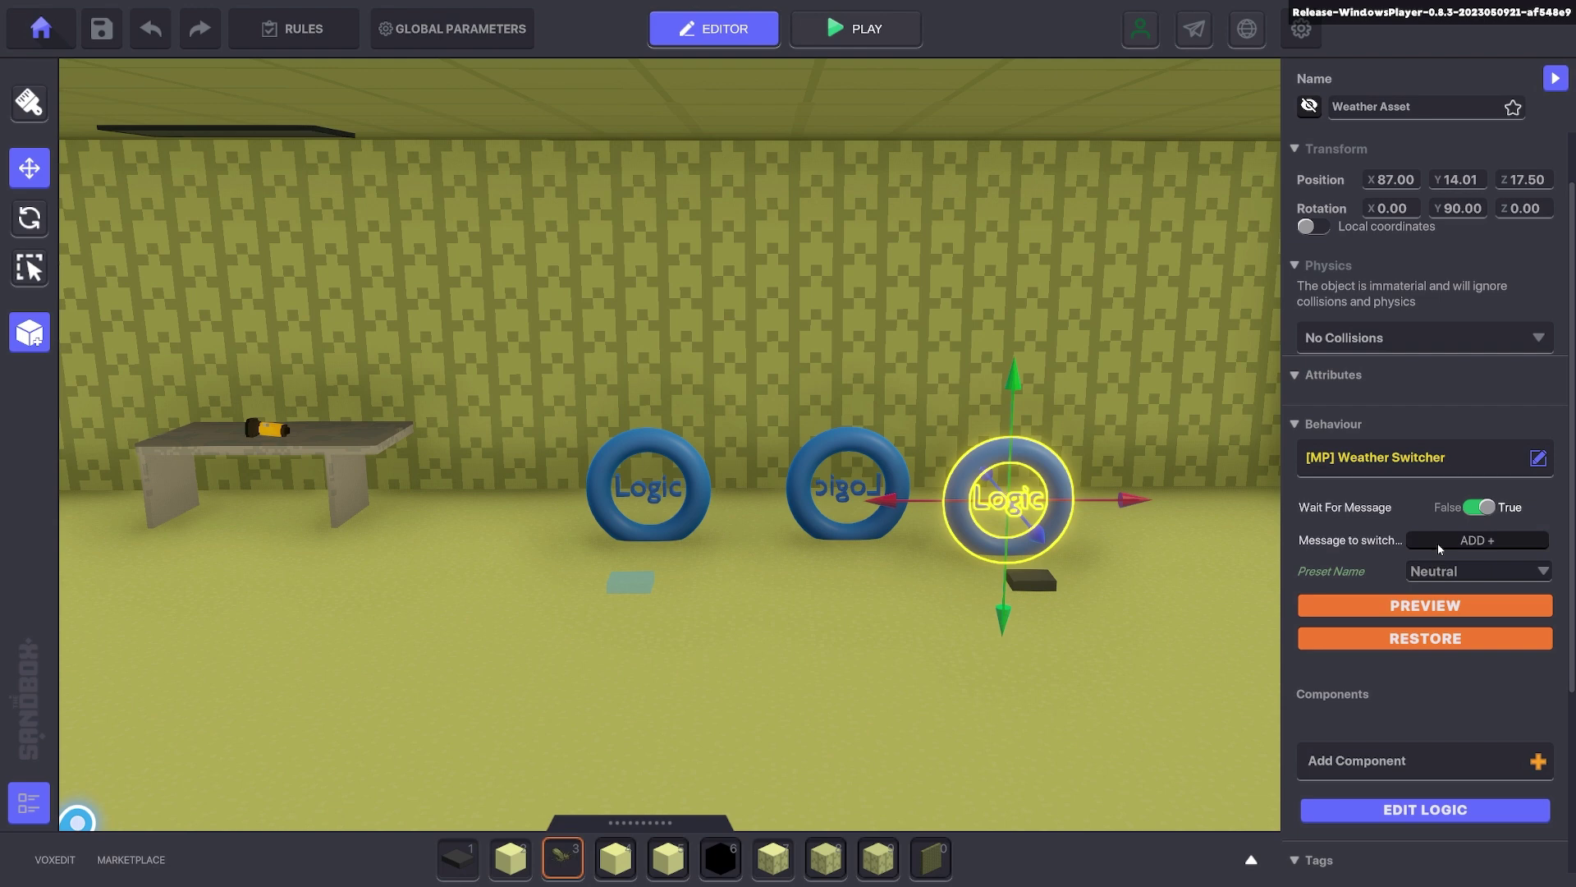
pyautogui.click(1435, 542)
pyautogui.write('Torc')
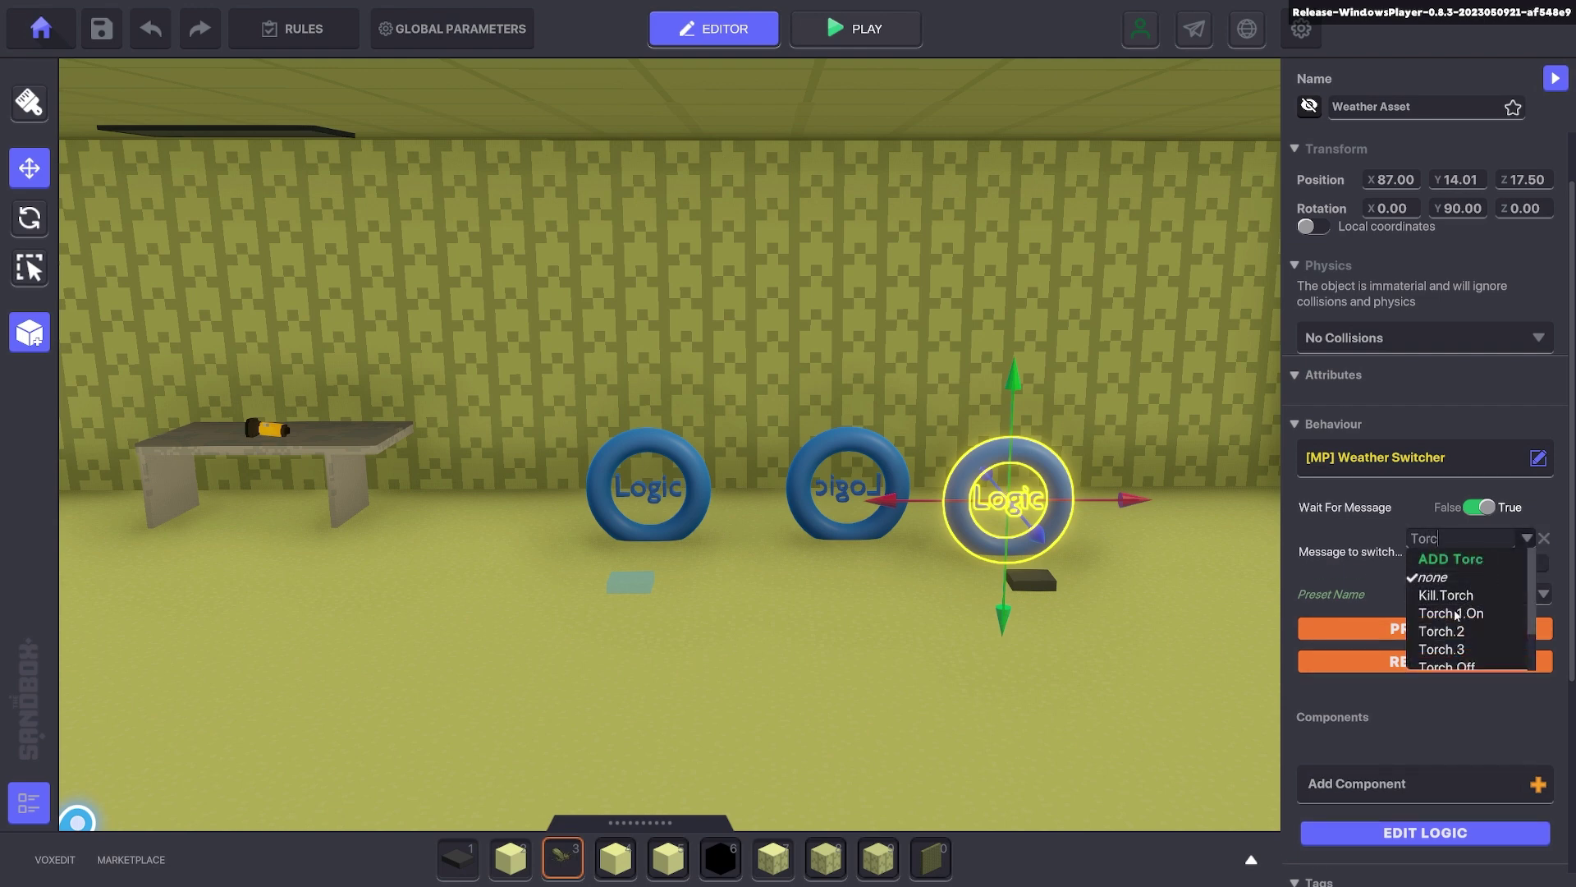
pyautogui.click(1456, 615)
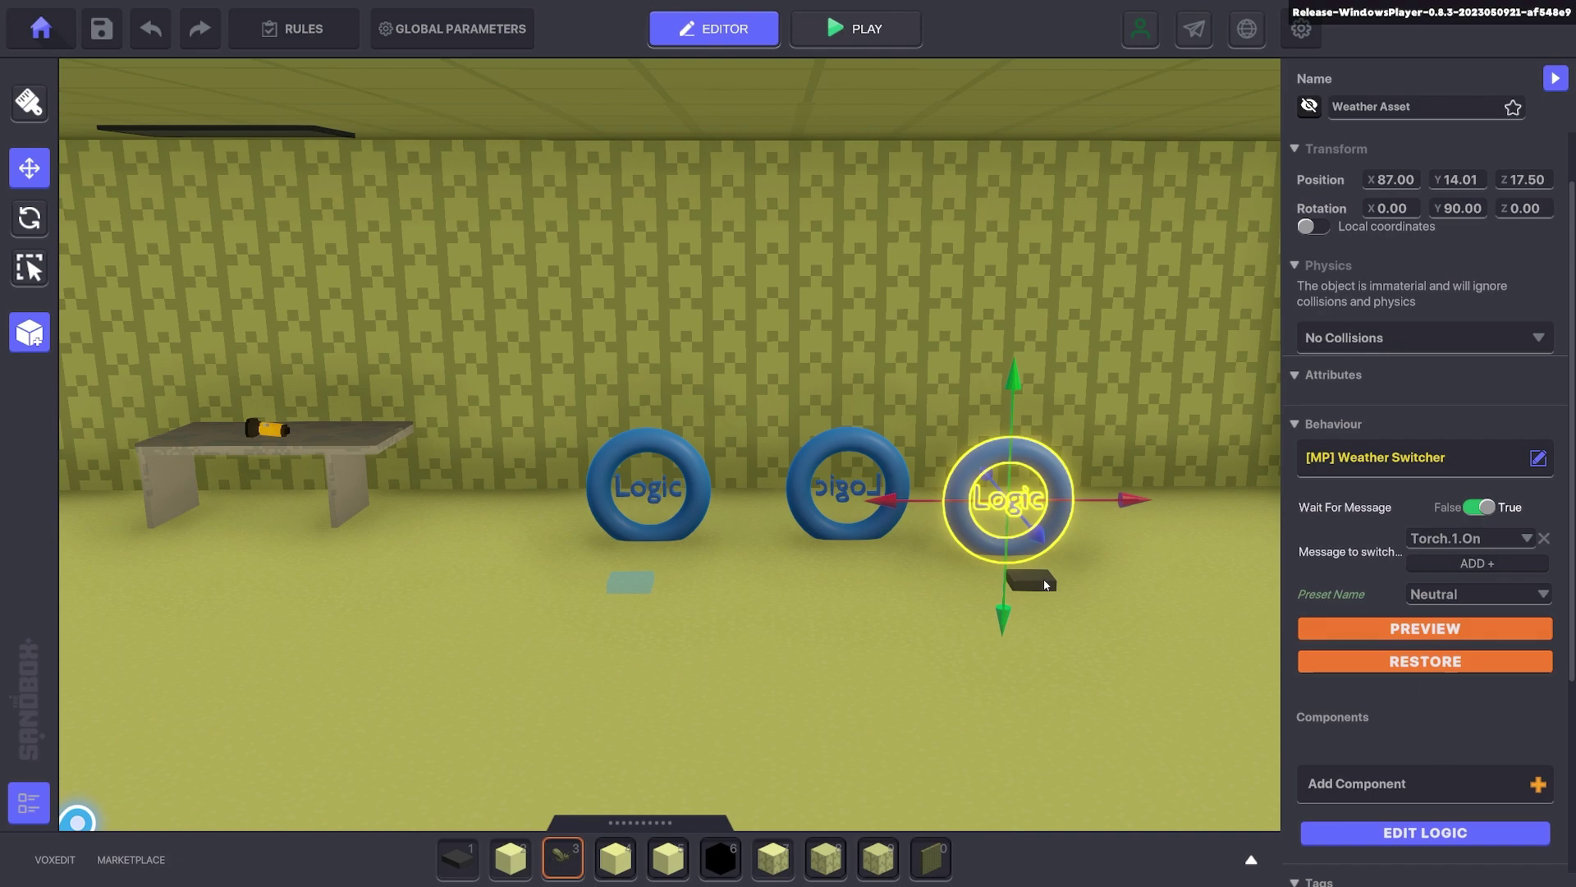
pyautogui.click(1137, 628)
# Step: Playtest picking up the torch in the dark room to check the switch to Neutral weather
pyautogui.hotkey('ctrl', 'p')
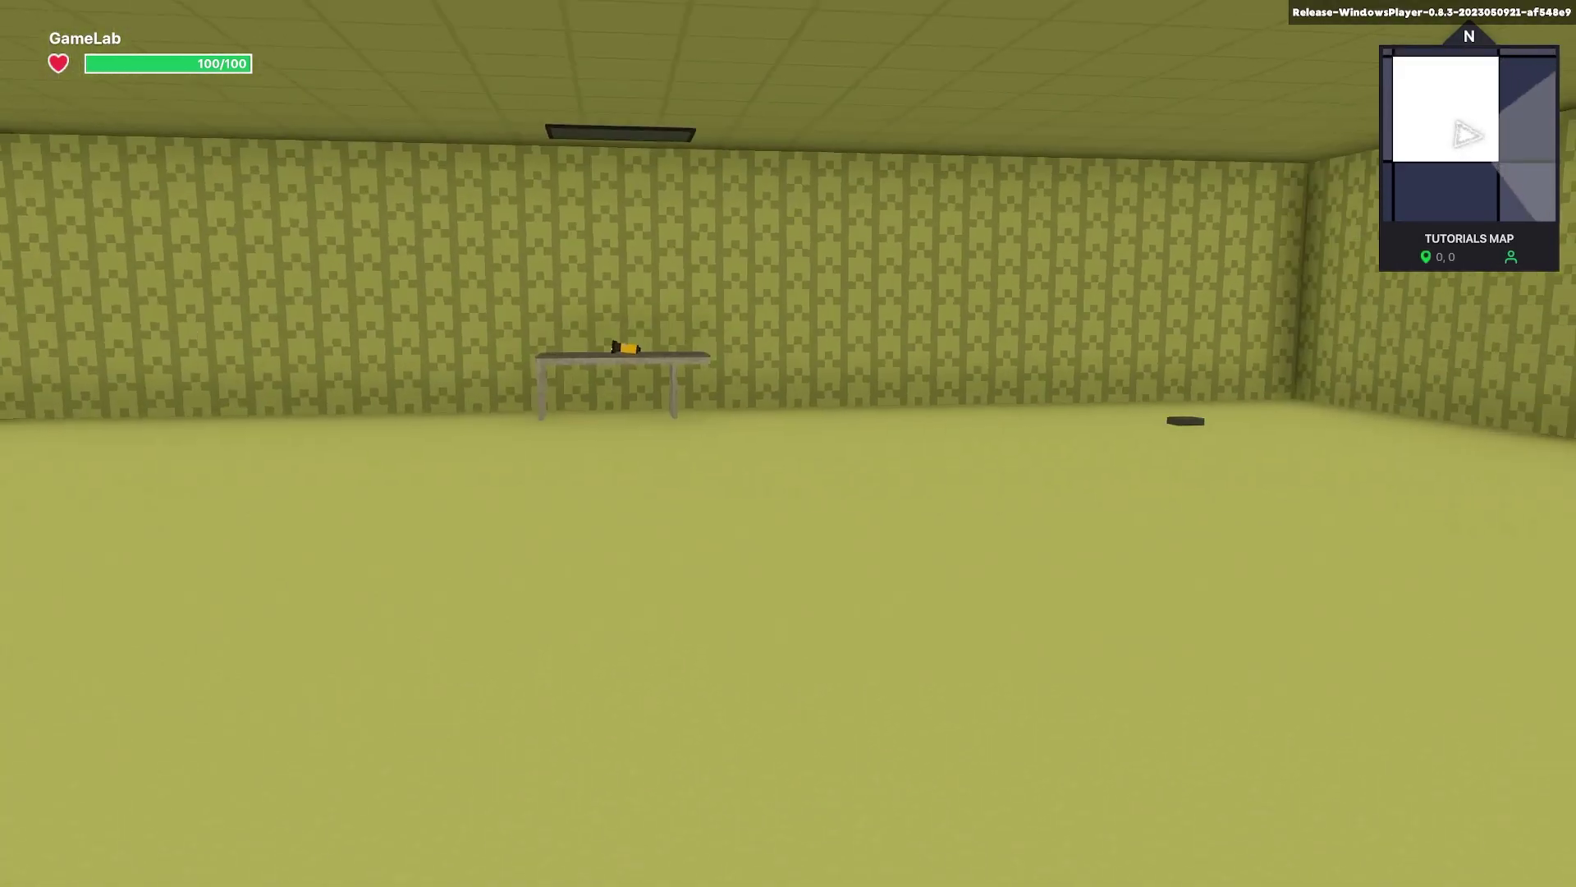
pyautogui.press('w')
pyautogui.press('w')
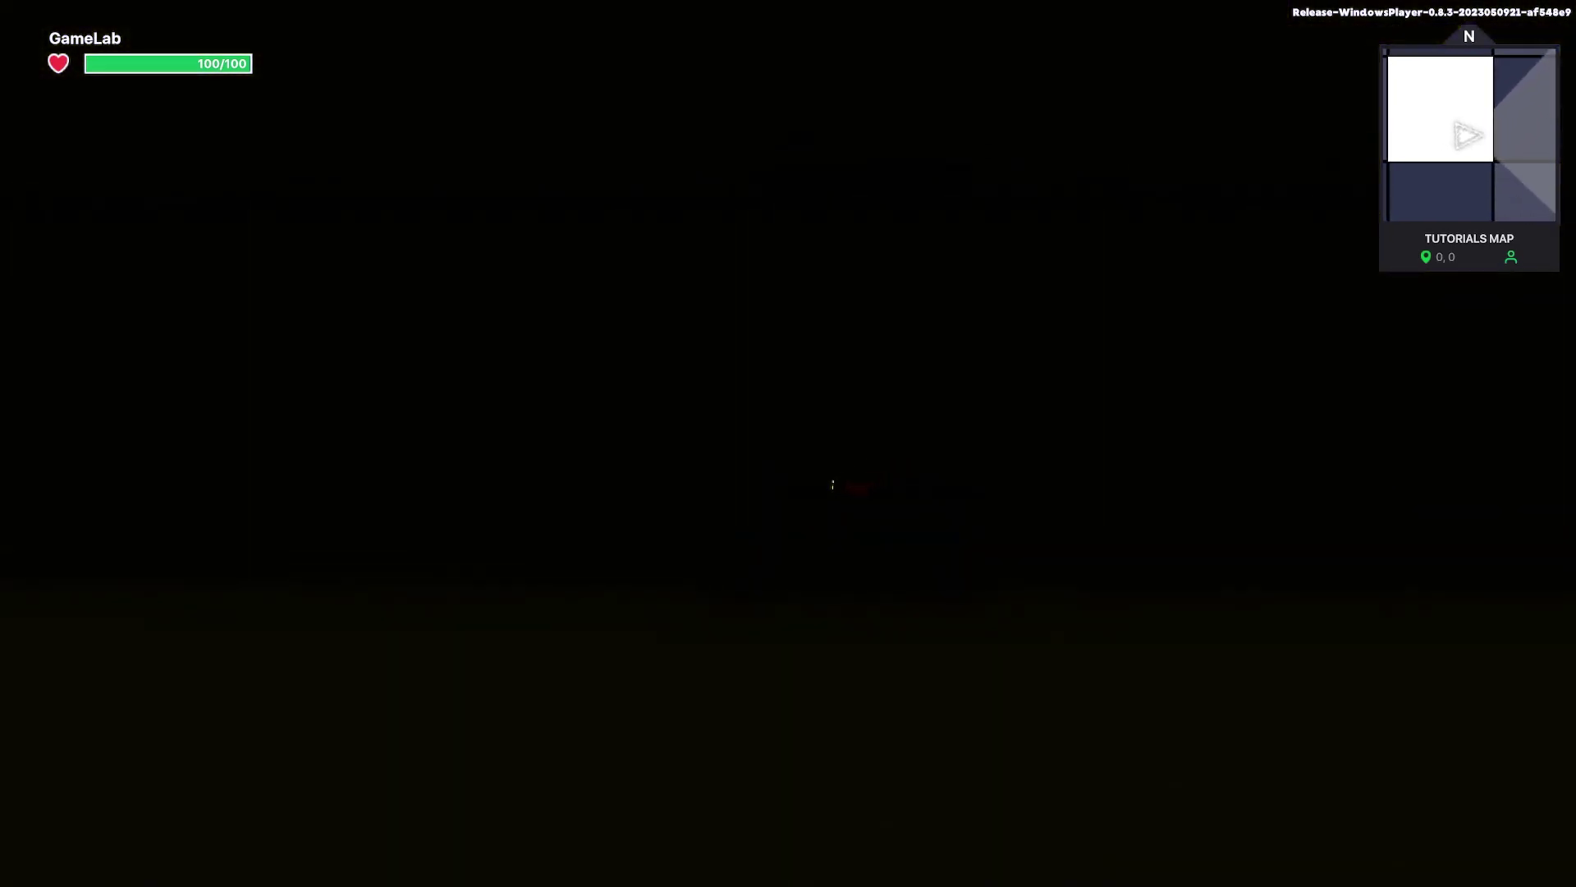
pyautogui.press('w')
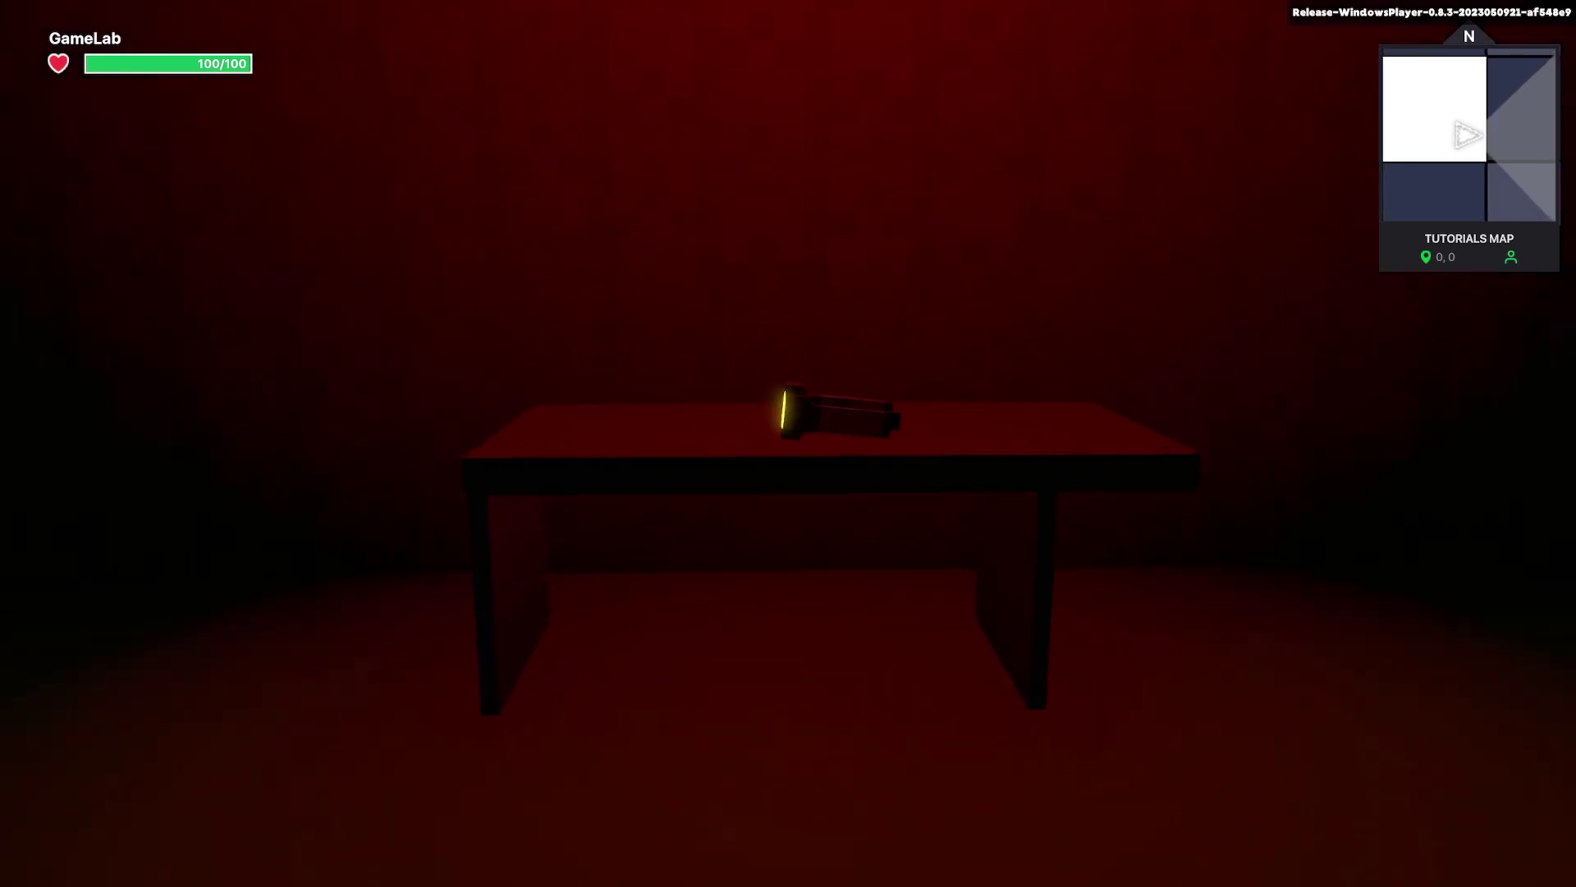
pyautogui.press('w')
pyautogui.press('f')
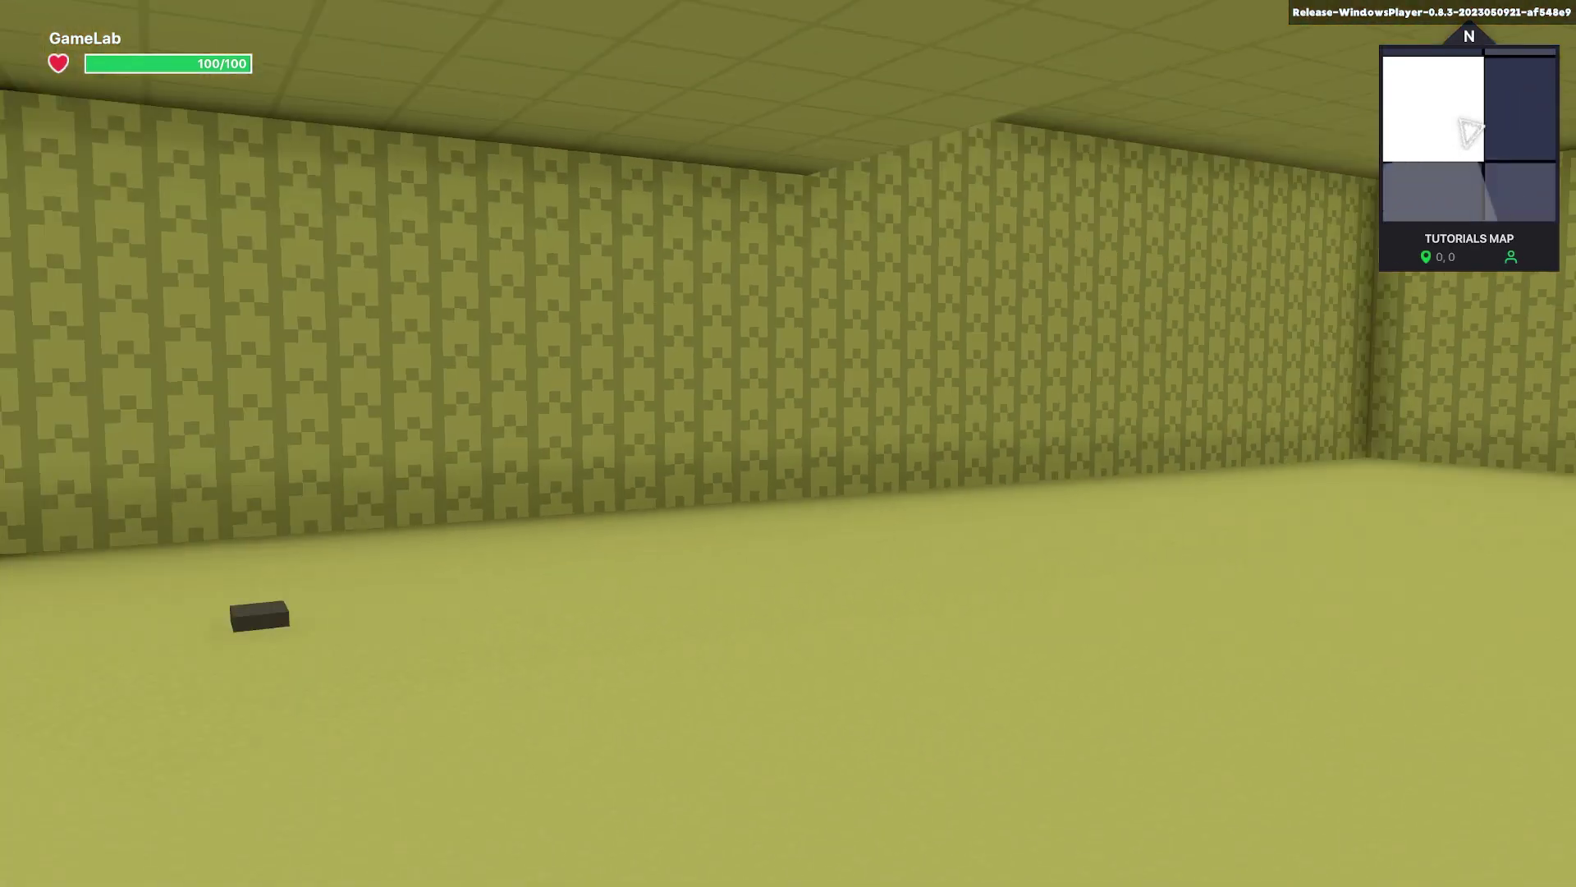
pyautogui.press('w')
pyautogui.press('s')
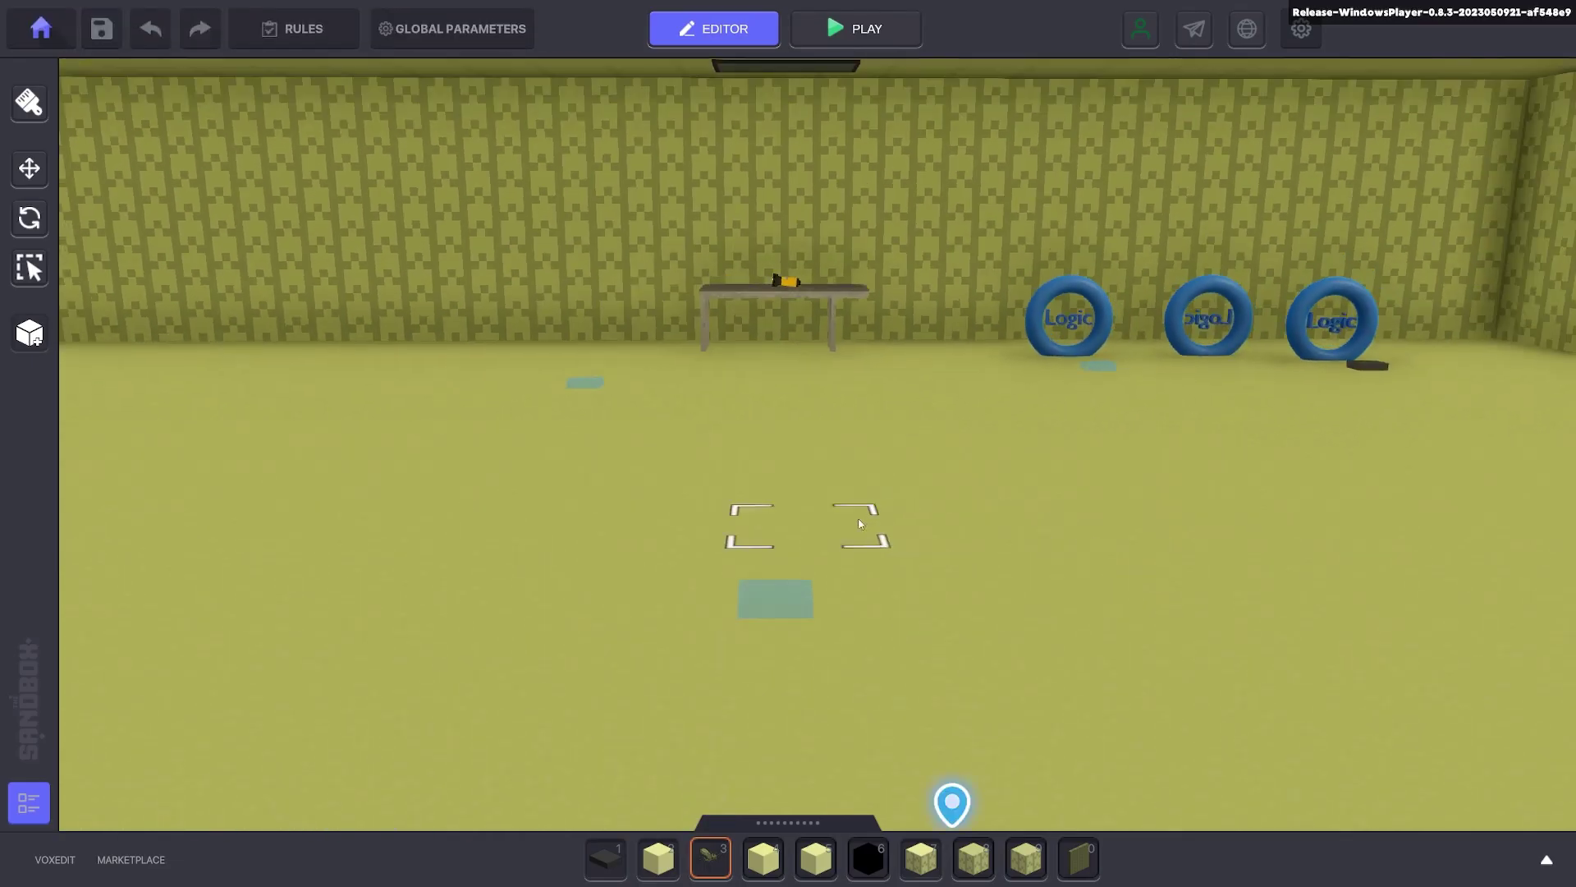
# Step: Make the Speaker on the floor trigger that sends Go.Dark fire only once
pyautogui.click(789, 590)
pyautogui.scroll(-5, 1462, 637)
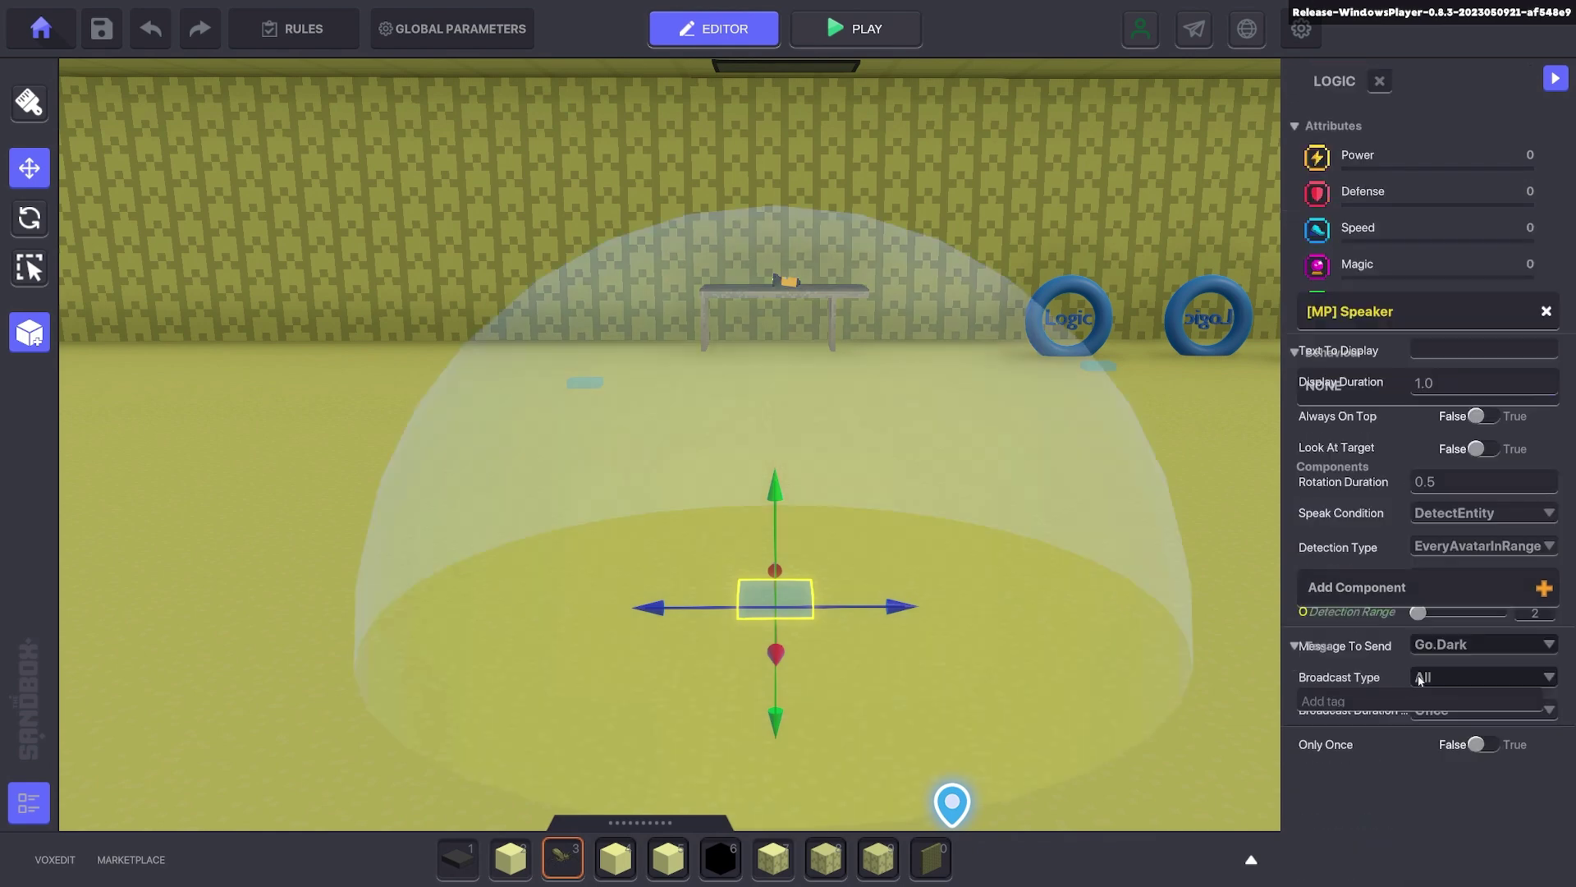
pyautogui.scroll(-3, 1469, 698)
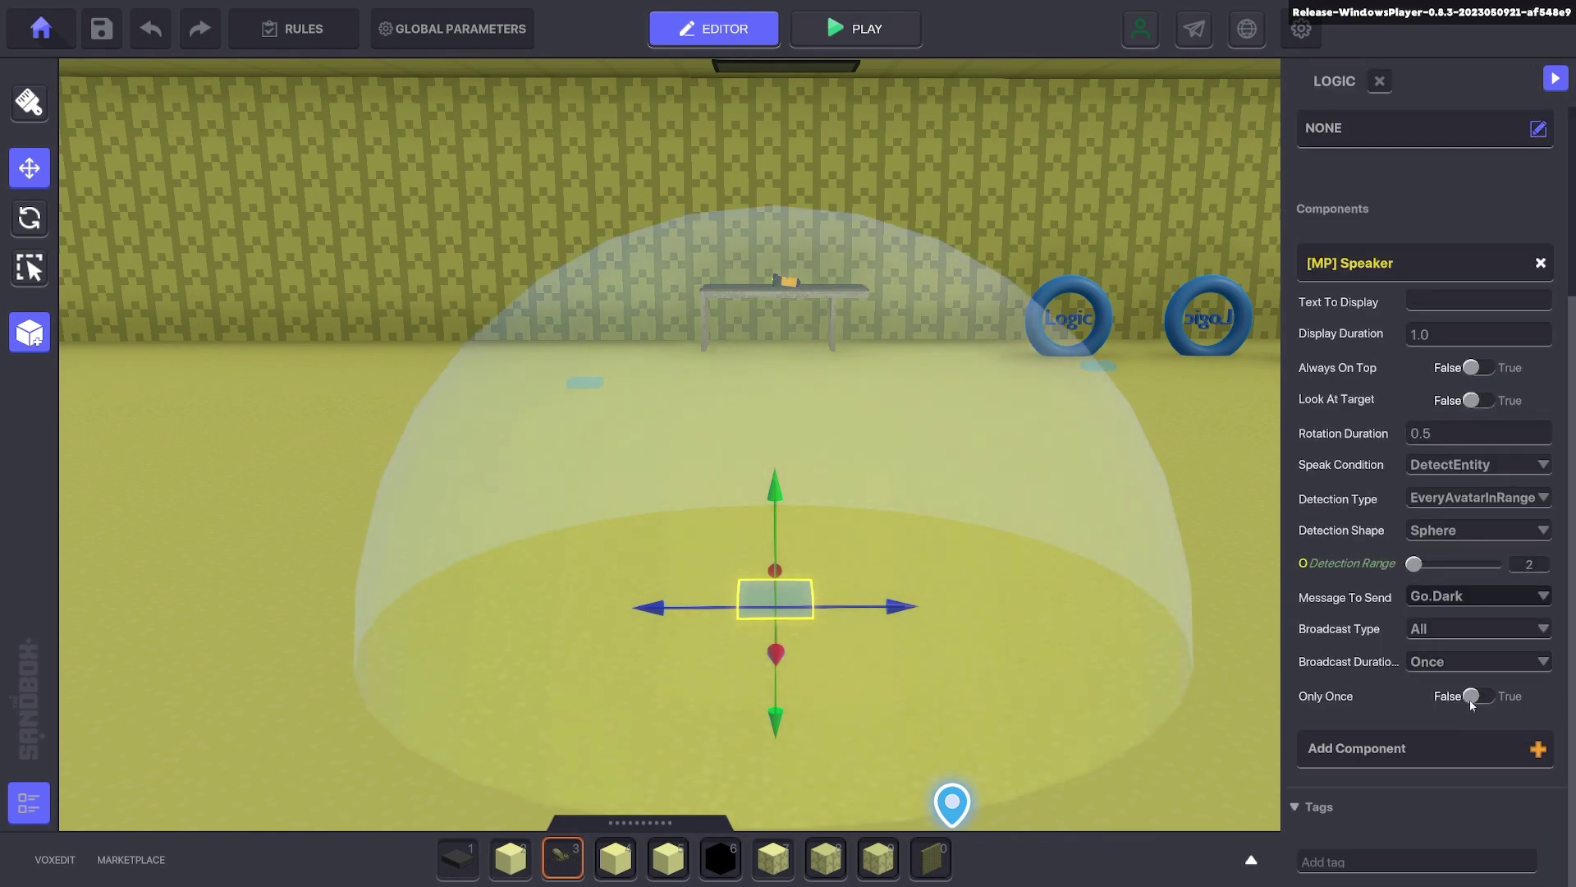
pyautogui.click(1470, 696)
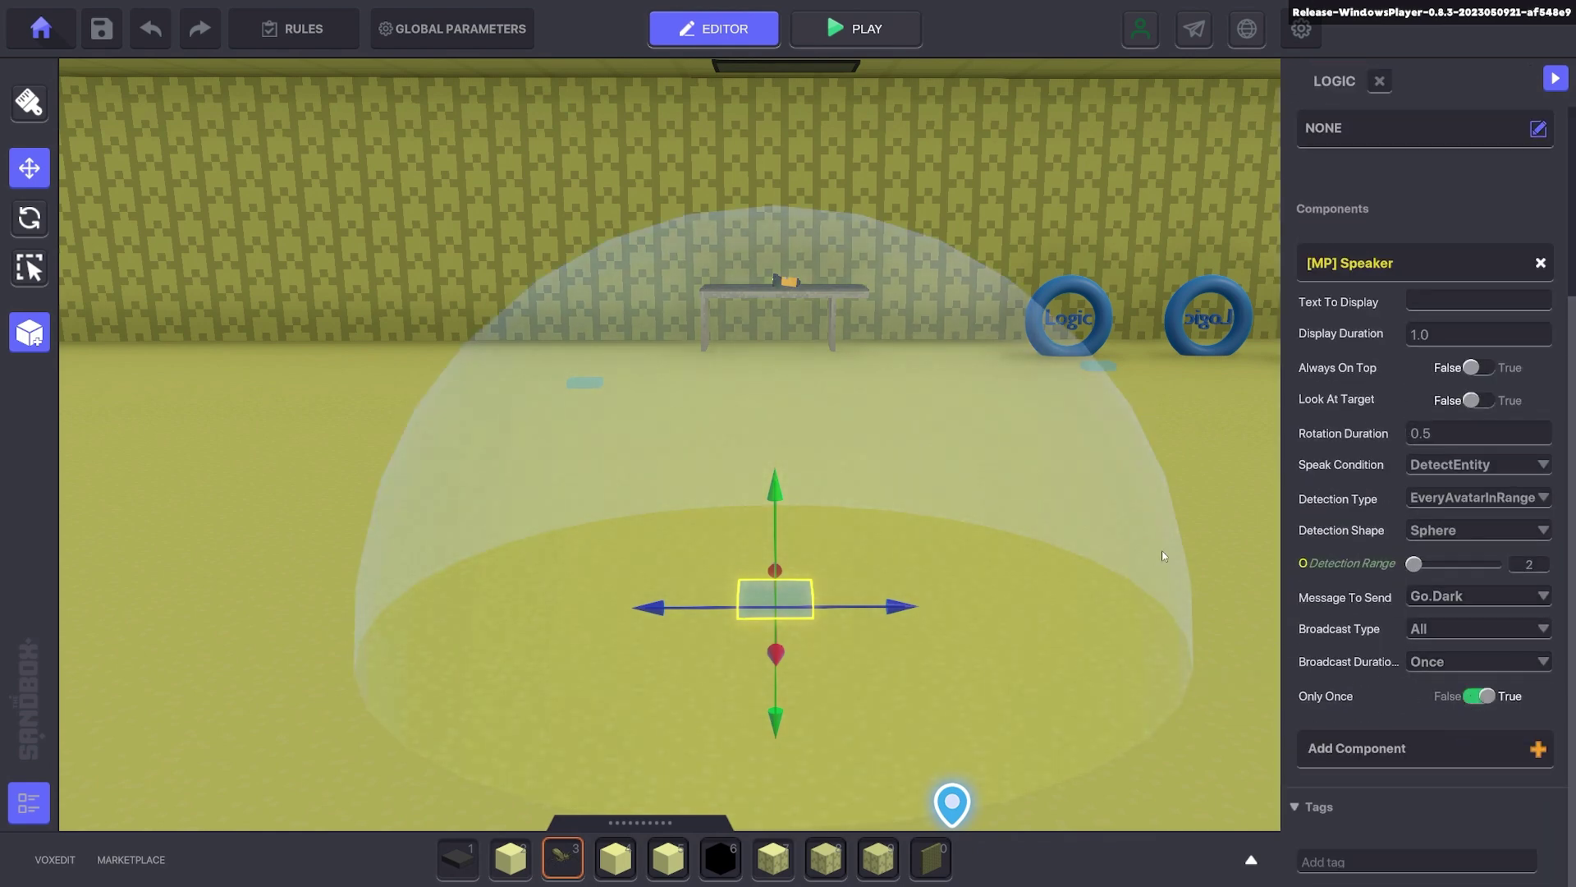
# Step: Line up the duplicated Weather Asset with the other logic rings at X 87.50
pyautogui.moveTo(1196, 453); pyautogui.dragTo(1065, 491, button='middle')
pyautogui.click(997, 382)
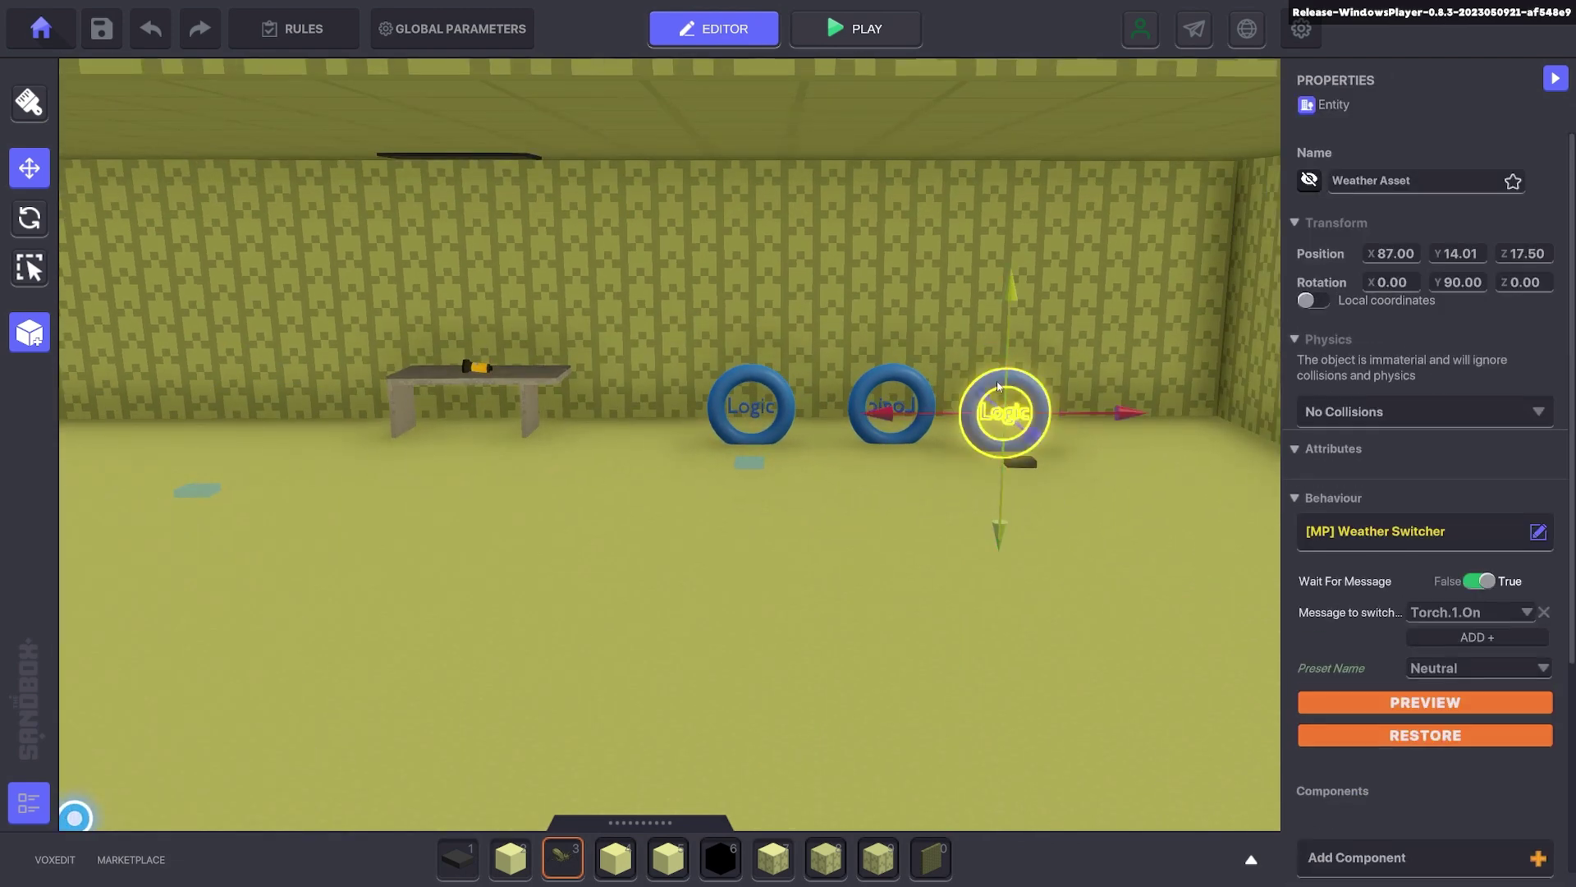
pyautogui.scroll(5, 1119, 450)
pyautogui.moveTo(999, 422); pyautogui.dragTo(992, 414)
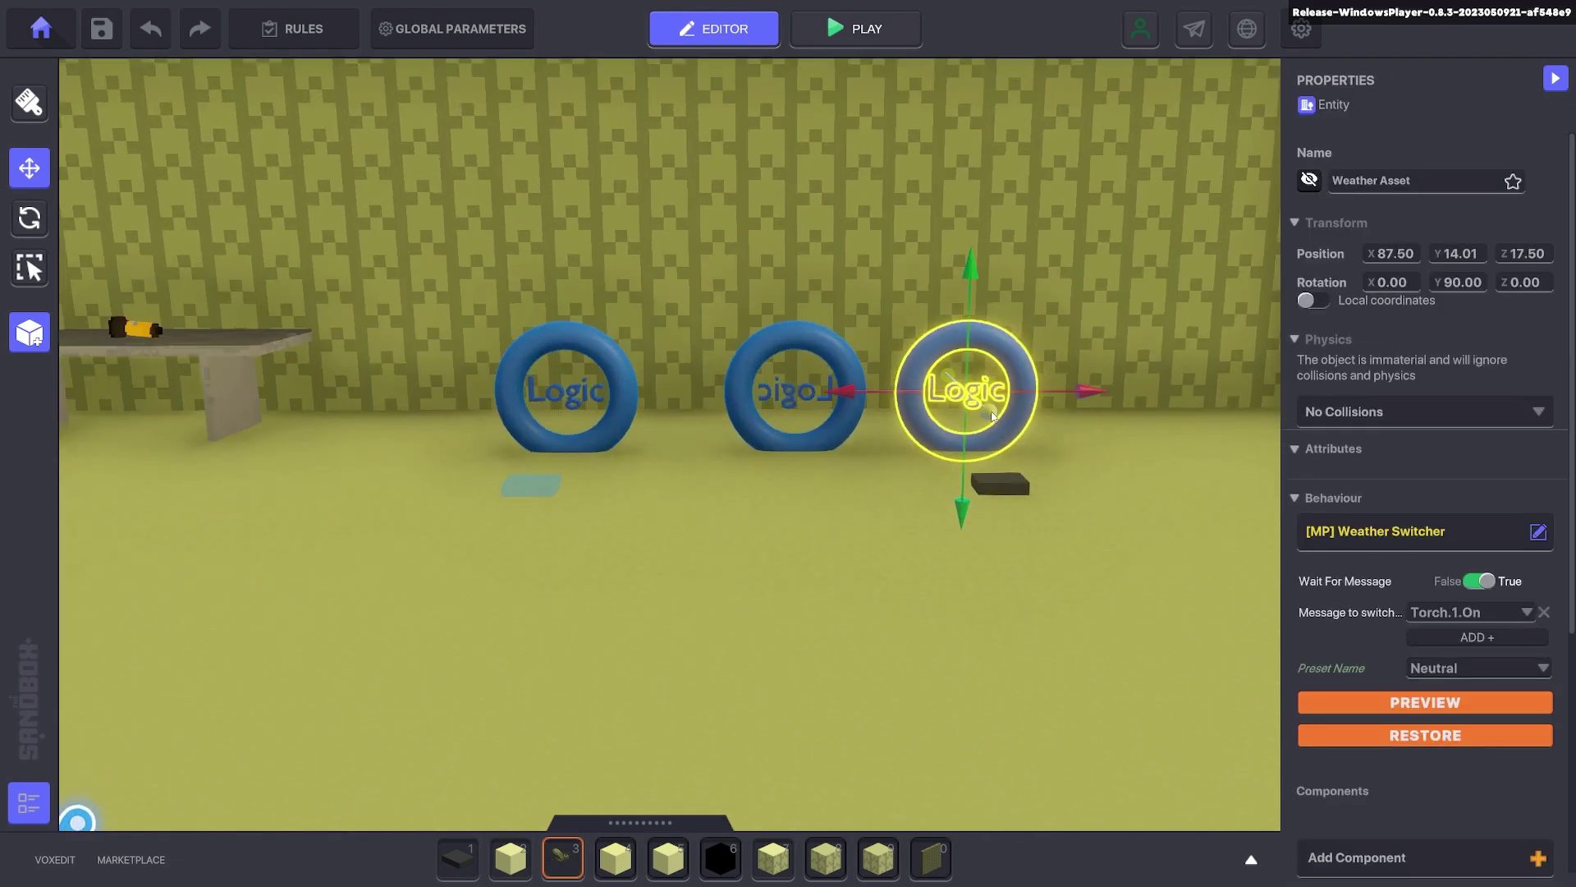
# Step: Check the Post Process Asset's switch message, and remove the Torch.1.On message from the duplicated Weather Asset
pyautogui.click(816, 344)
pyautogui.scroll(-2, 1390, 516)
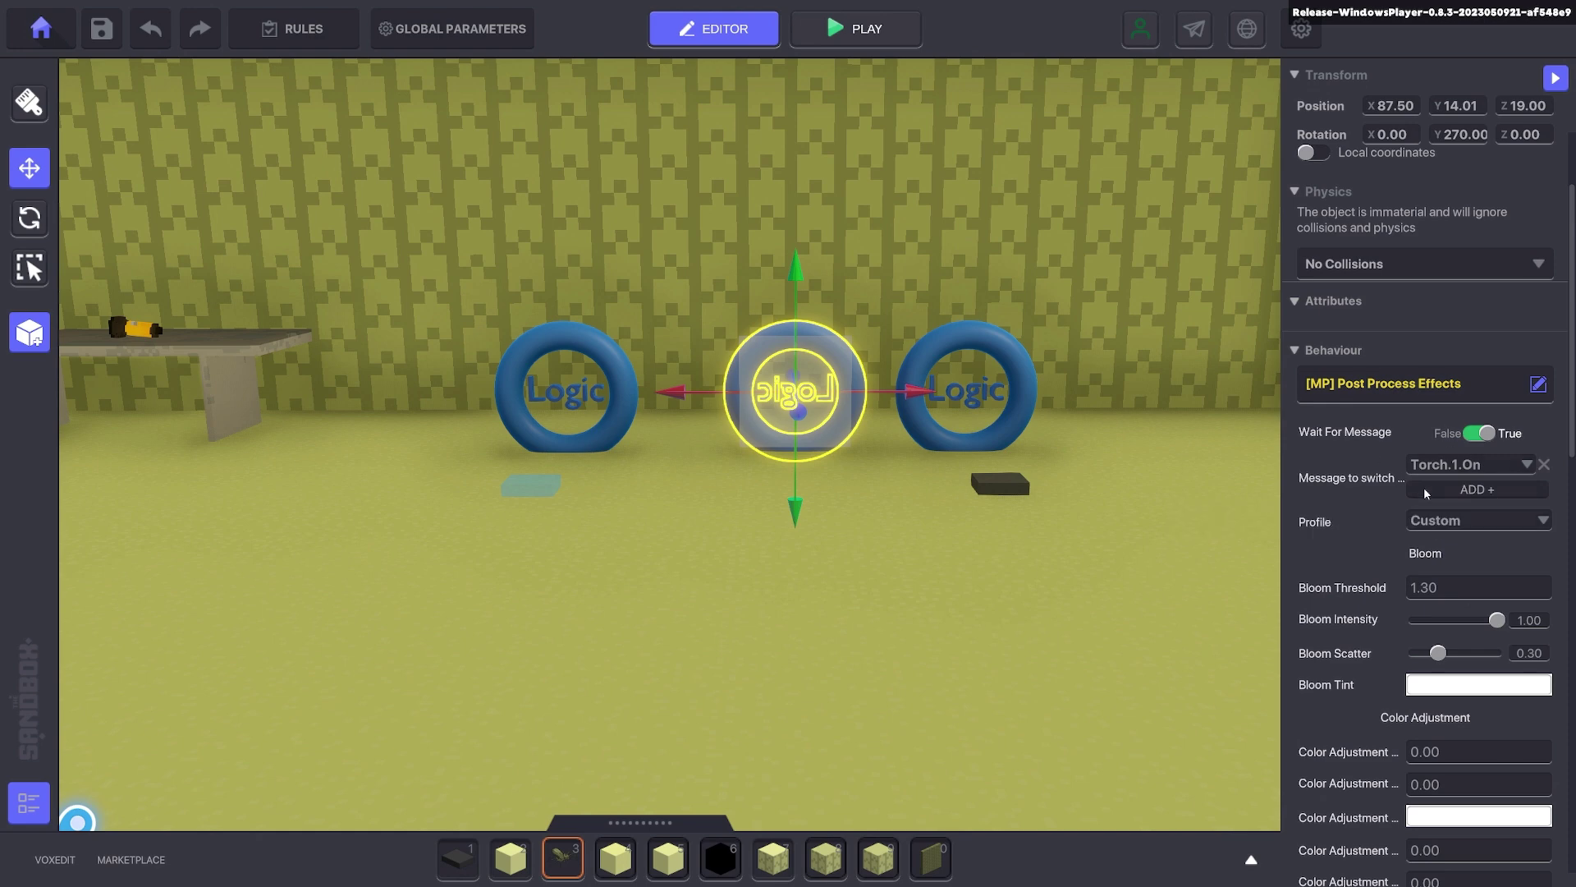
pyautogui.moveTo(1231, 460); pyautogui.dragTo(1174, 455, button='right')
pyautogui.click(1174, 456)
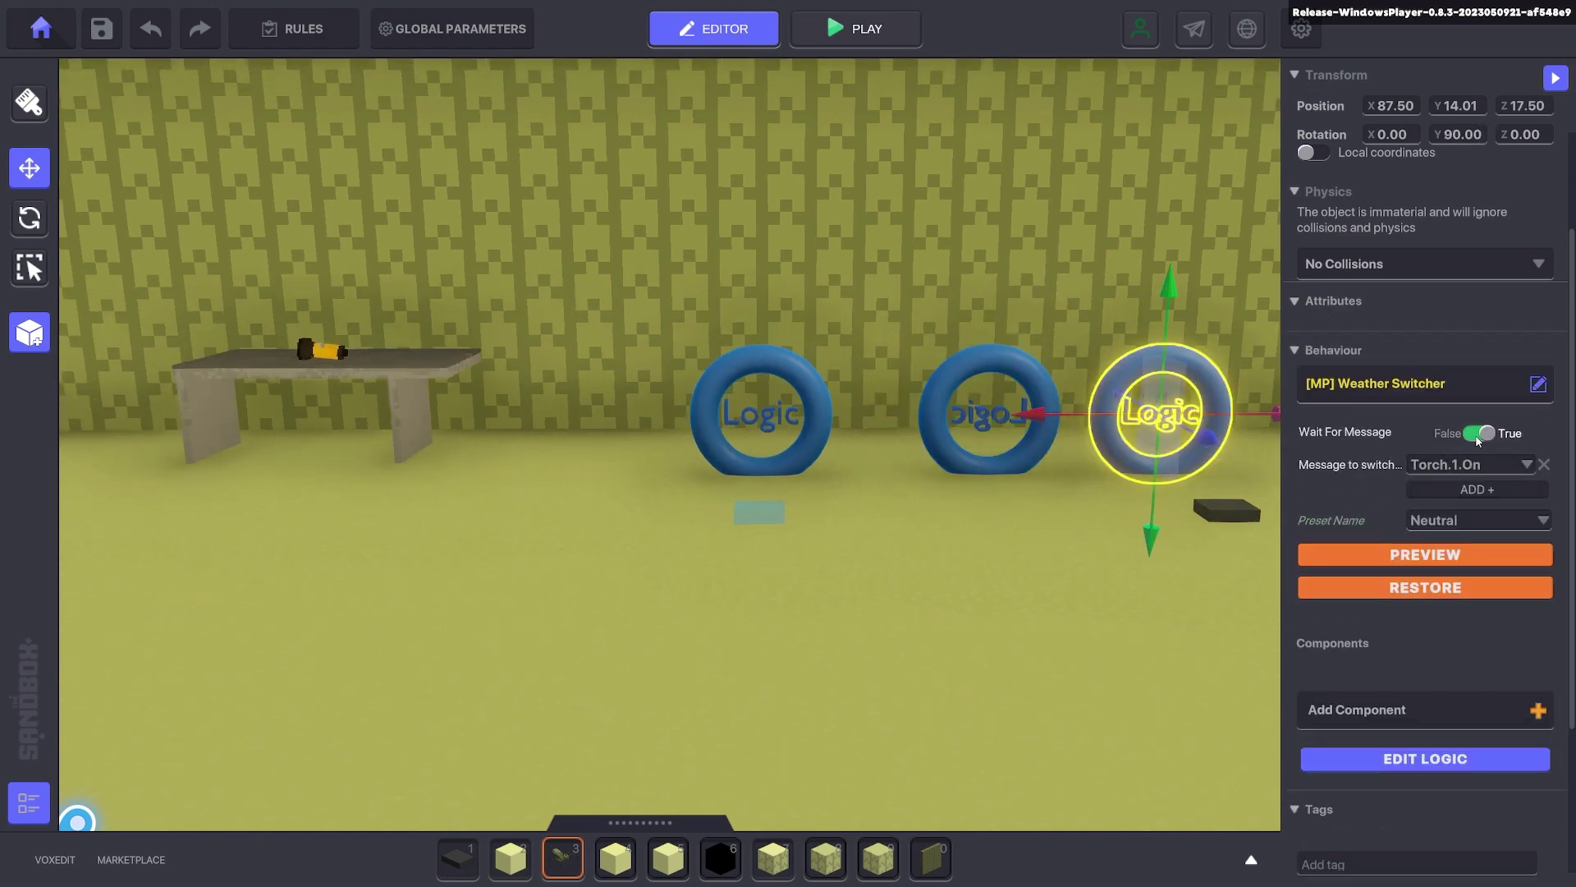
pyautogui.click(1544, 466)
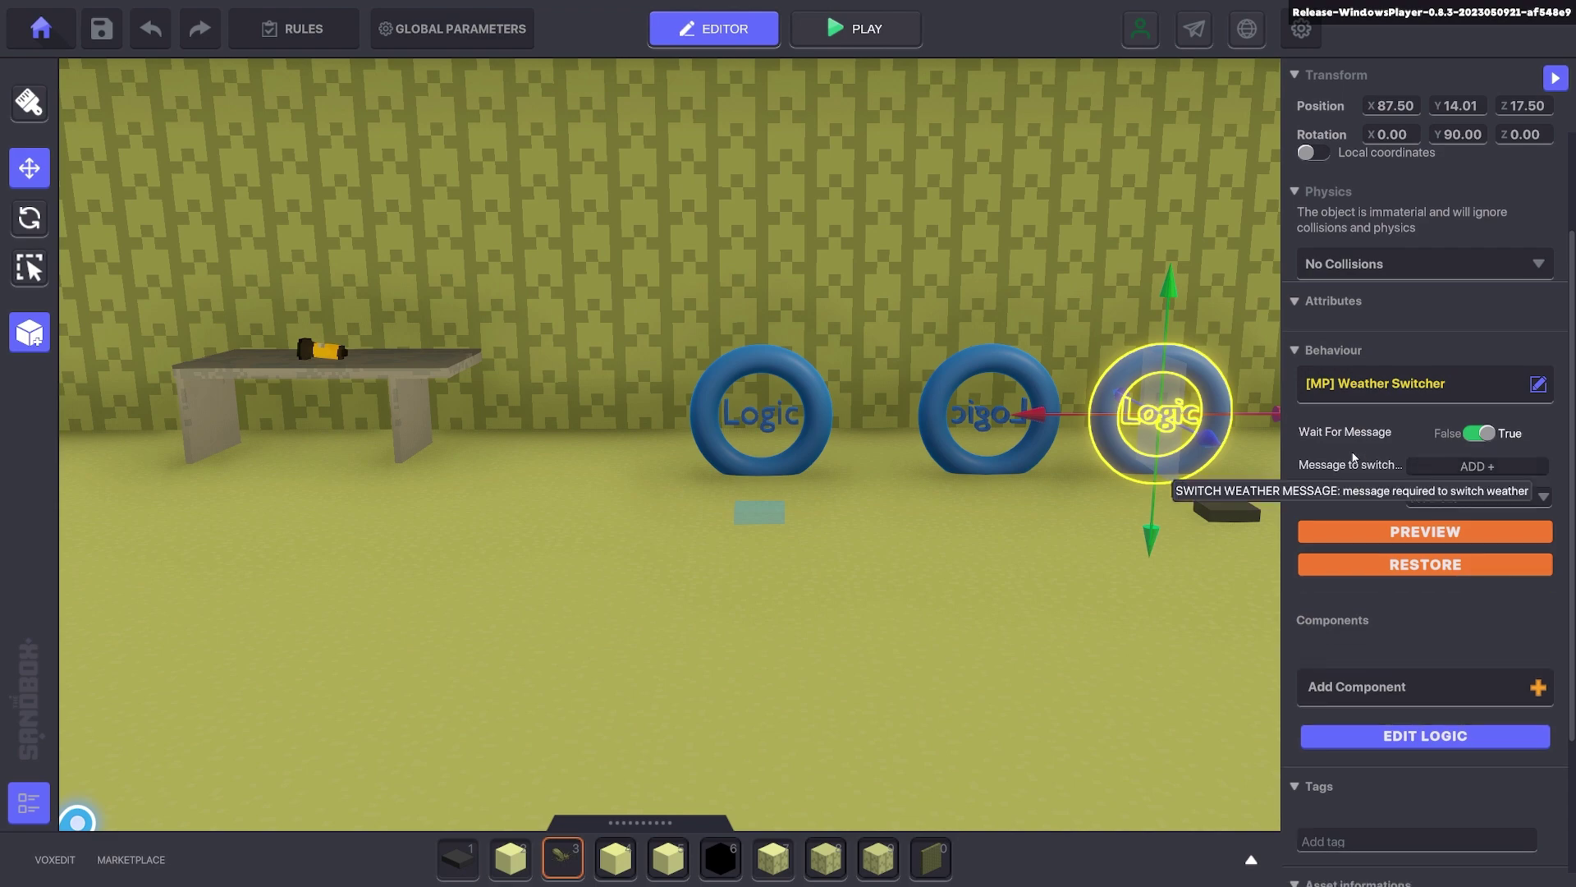
# Step: Playtest the dark room and torch pickup with no message on the duplicated Weather Asset, and return to editing
pyautogui.hotkey('ctrl', 'p')
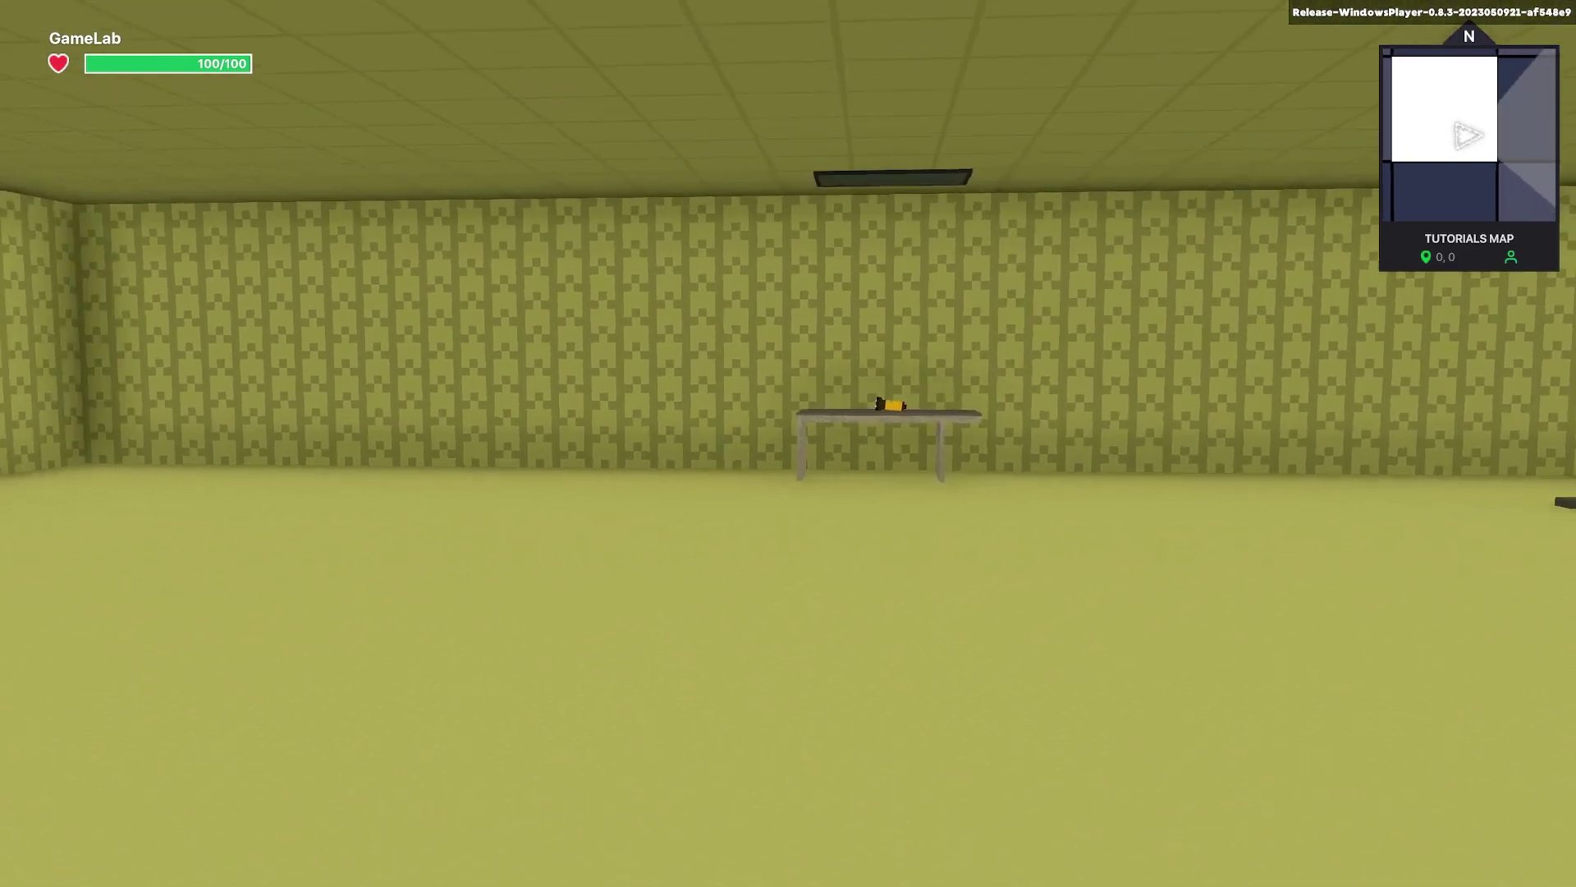
pyautogui.press('w')
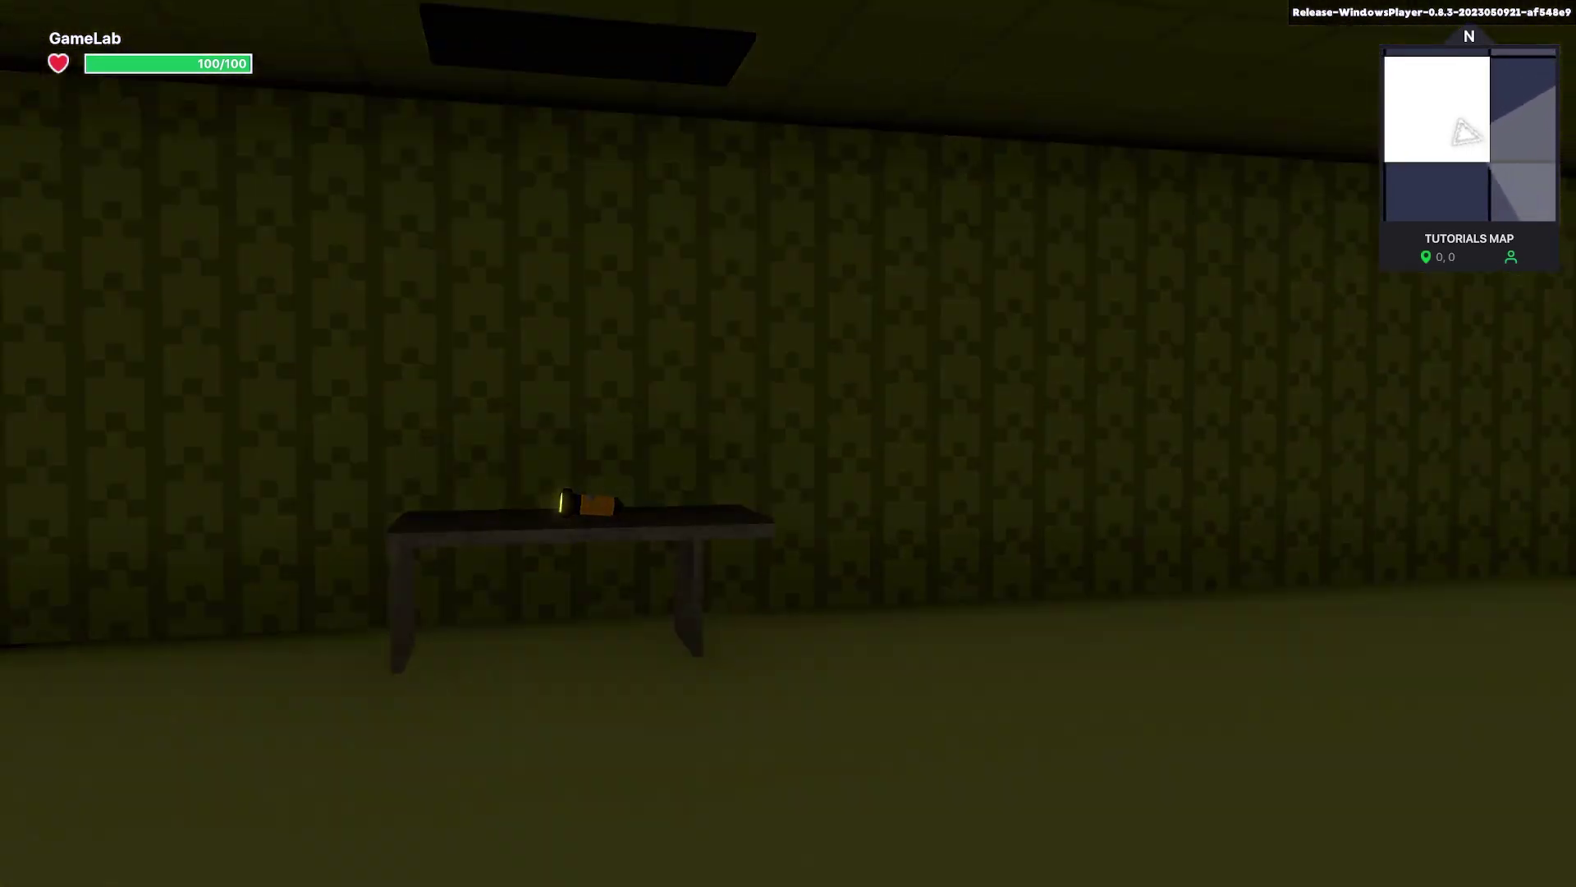
pyautogui.press('w')
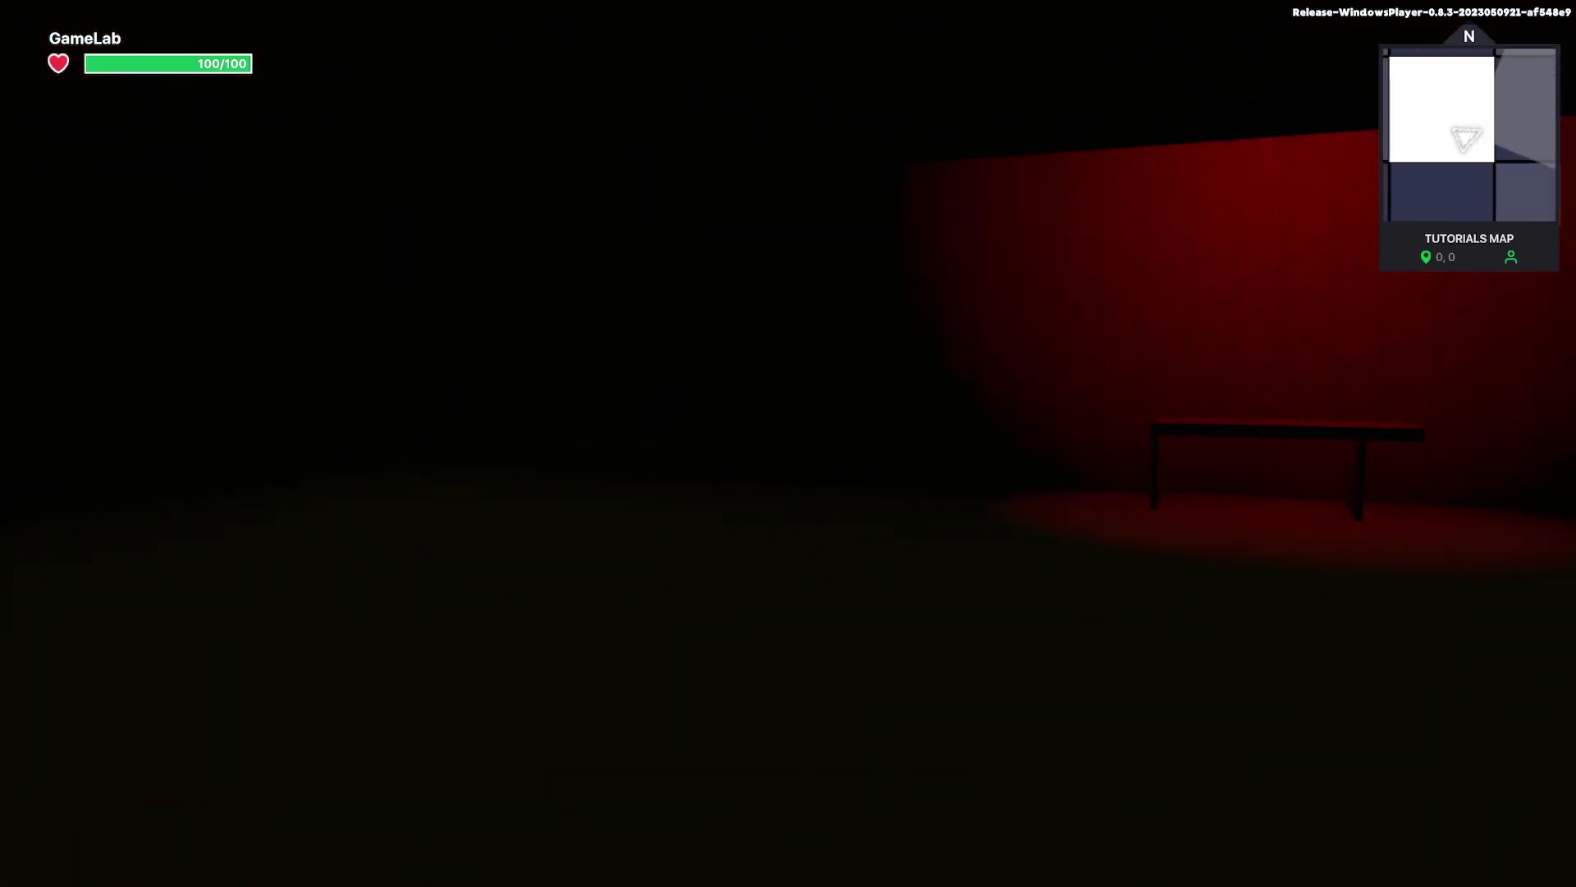
pyautogui.hotkey('ctrl', 'p')
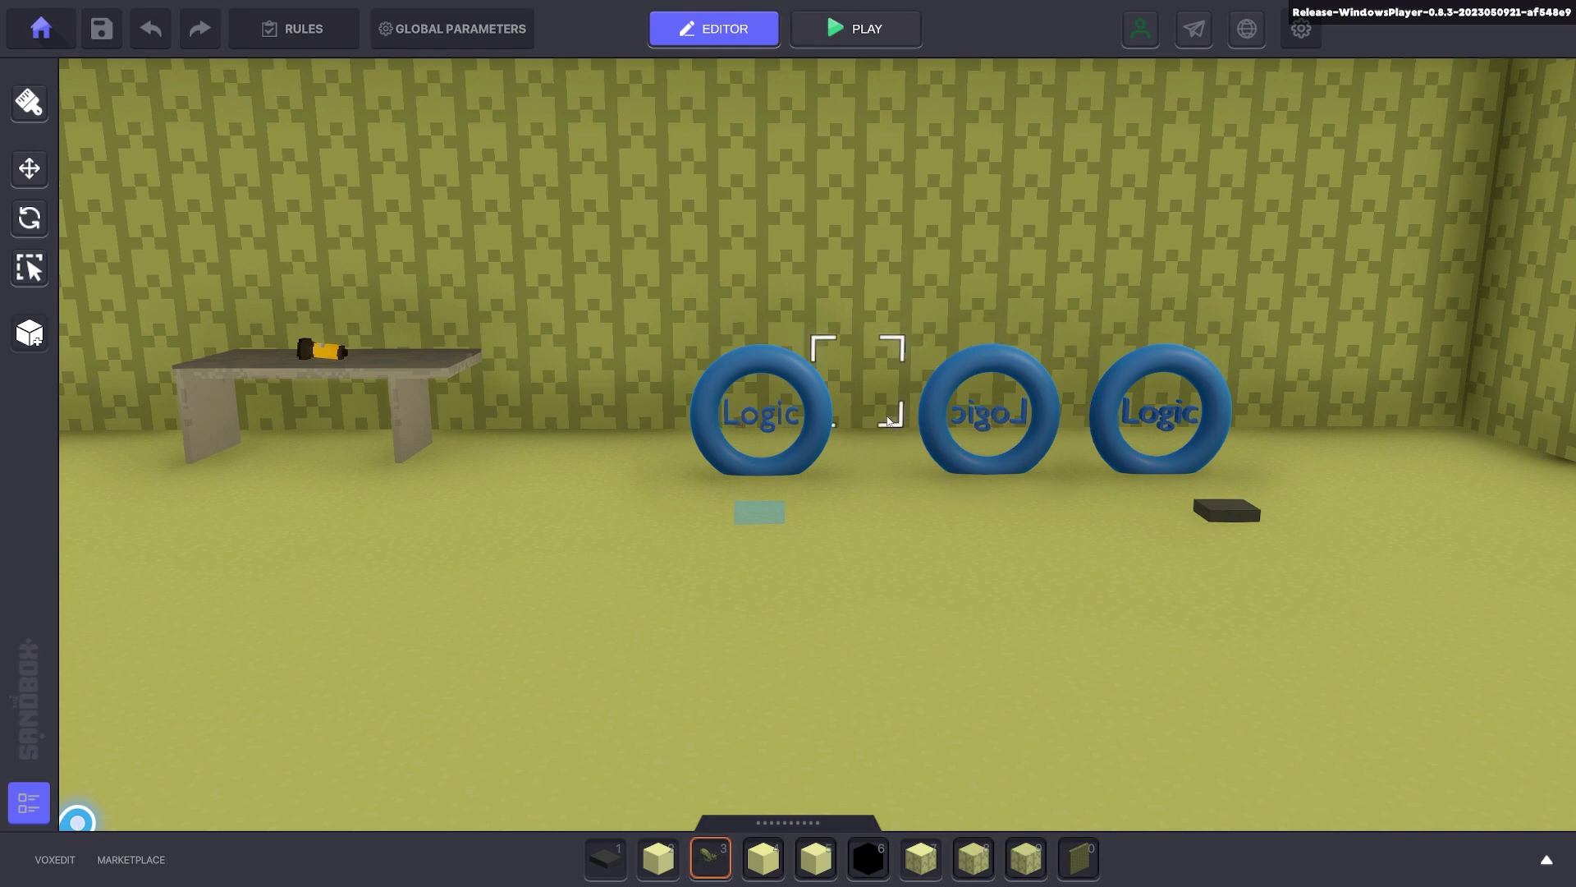
# Step: Set the message that switches the duplicated Weather Asset to Torch.1.On
pyautogui.click(1123, 396)
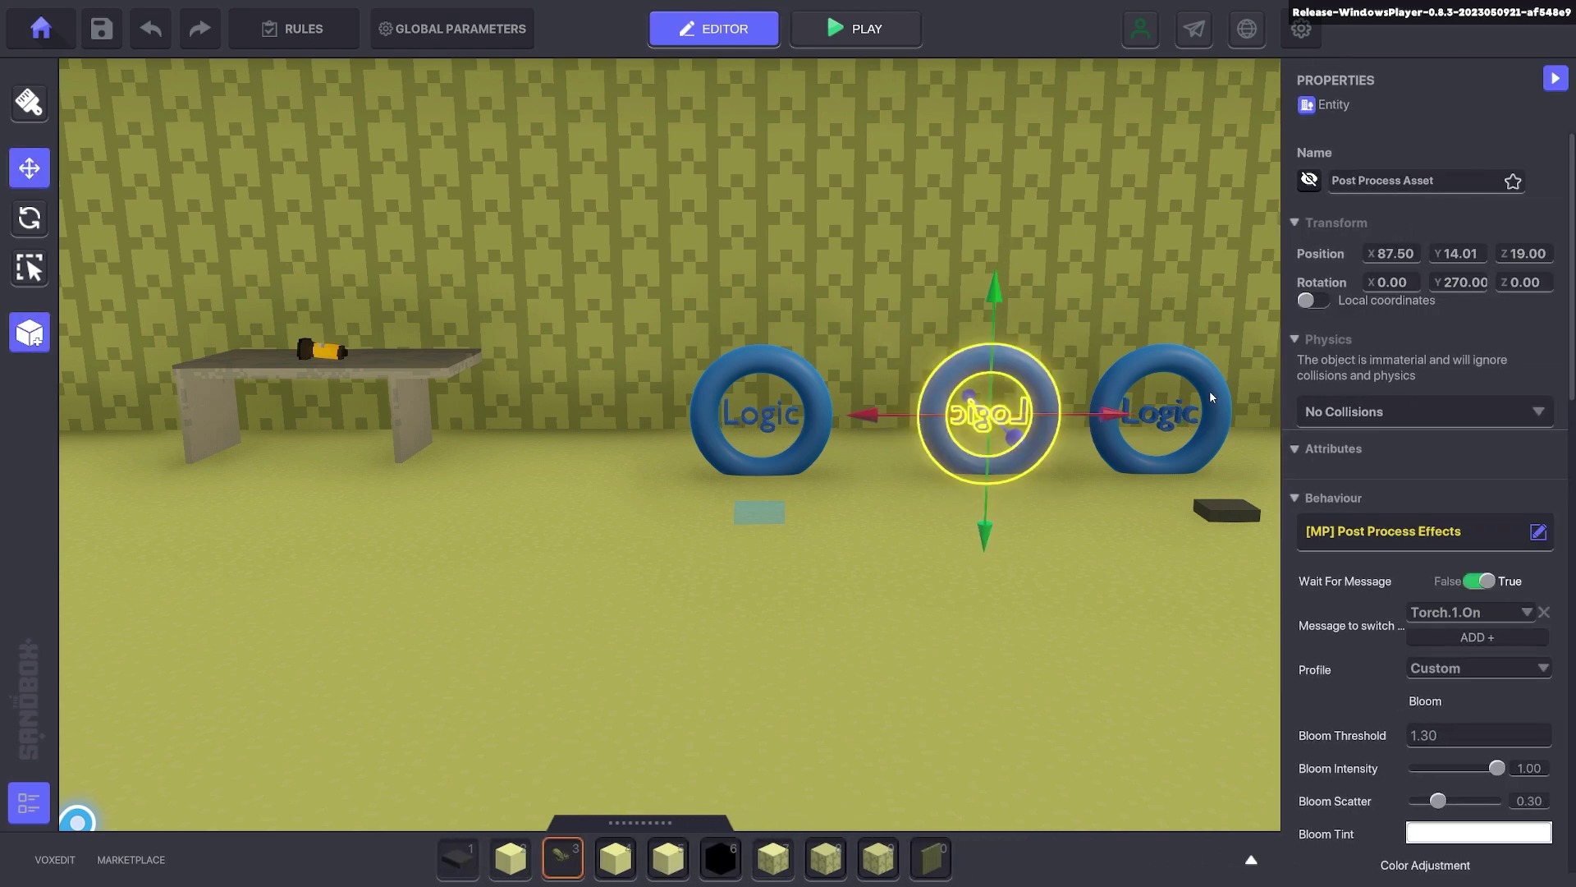
pyautogui.click(1465, 611)
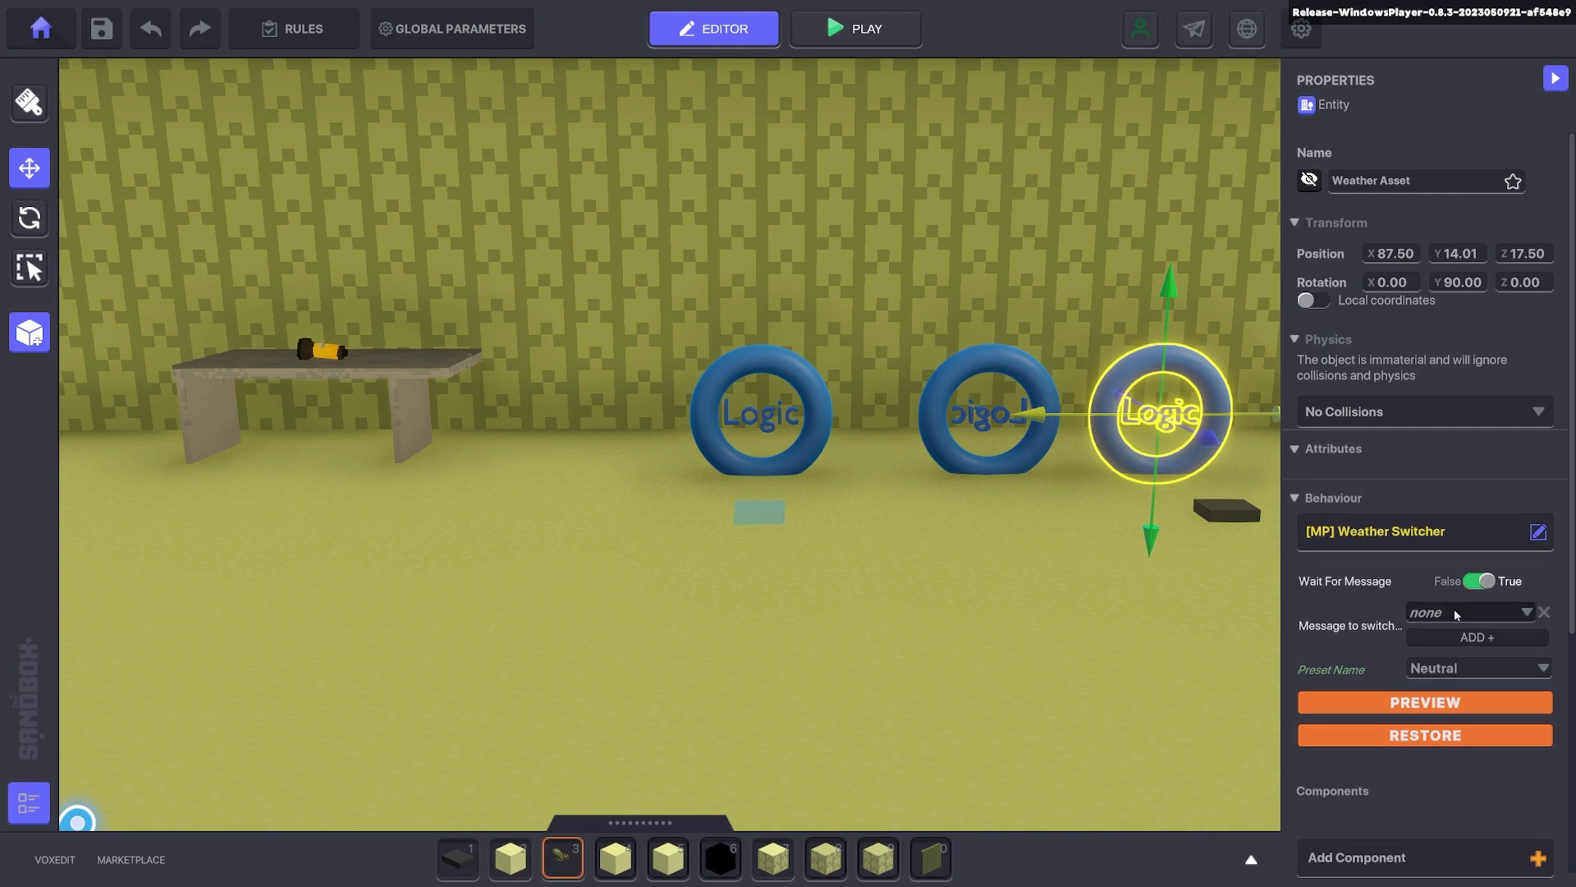
pyautogui.click(1453, 608)
pyautogui.write('tor')
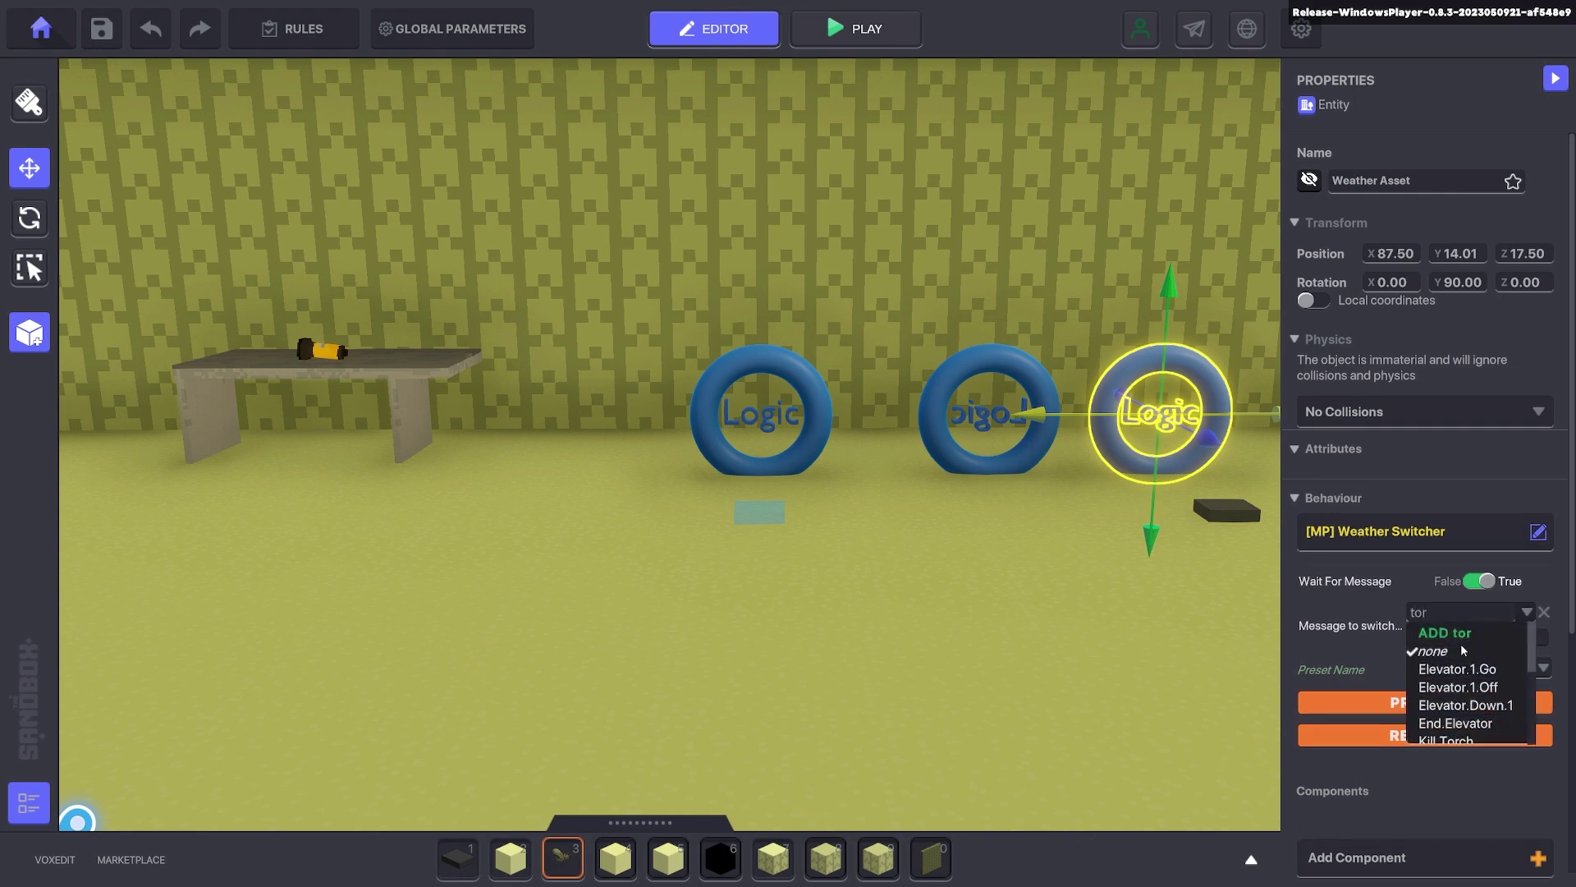
pyautogui.write('ch')
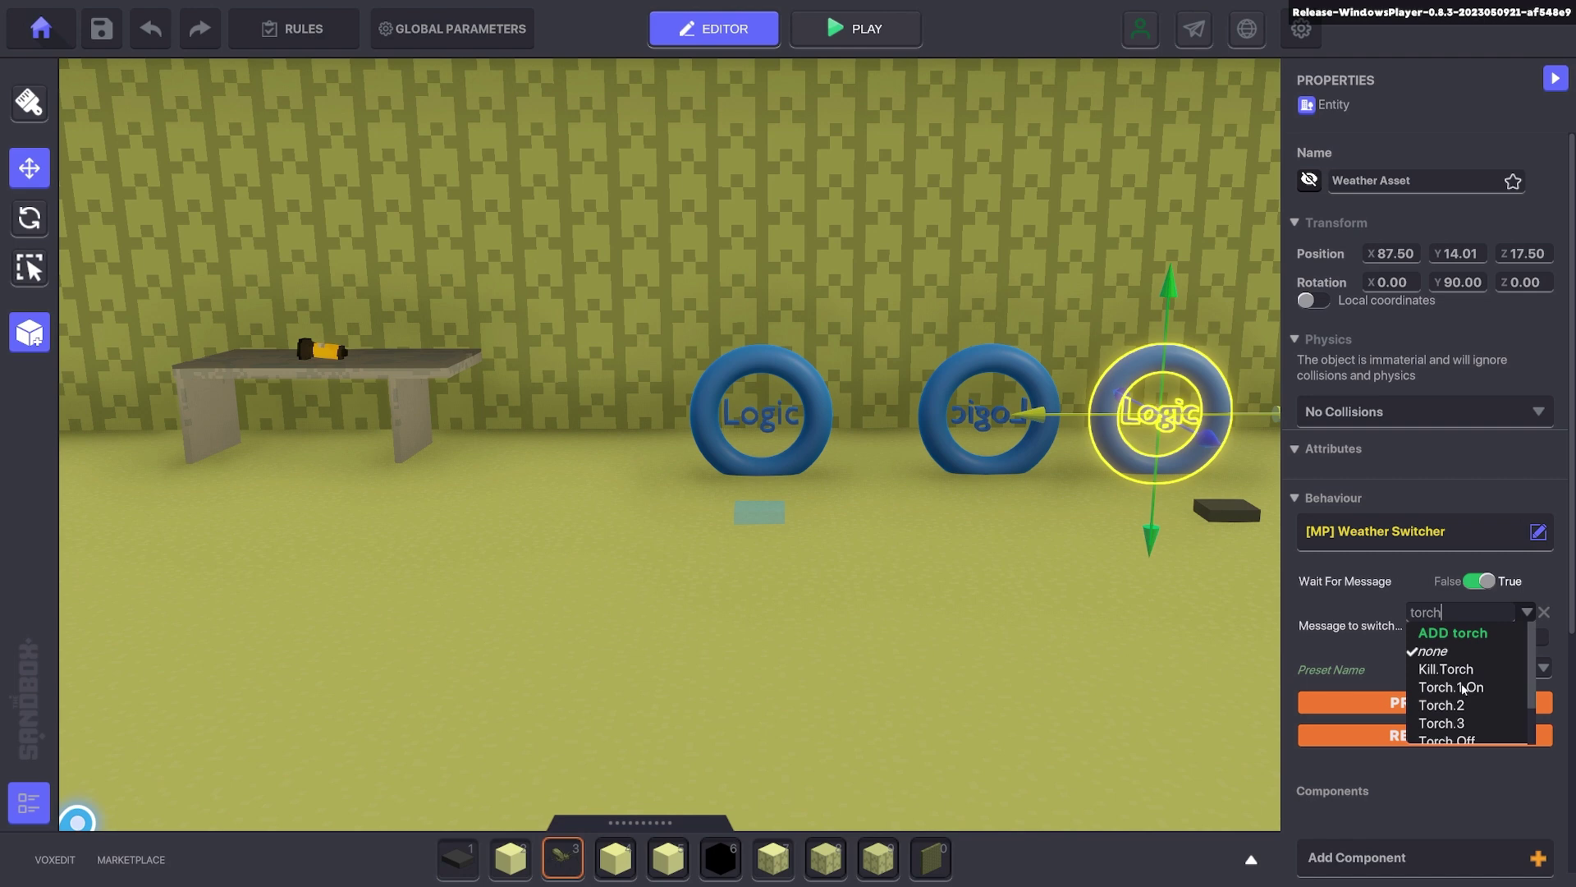
pyautogui.click(1449, 687)
# Step: Check the switch messages of the Post Process Asset and the duplicated Weather Asset, and inspect the torch on the desk
pyautogui.click(995, 376)
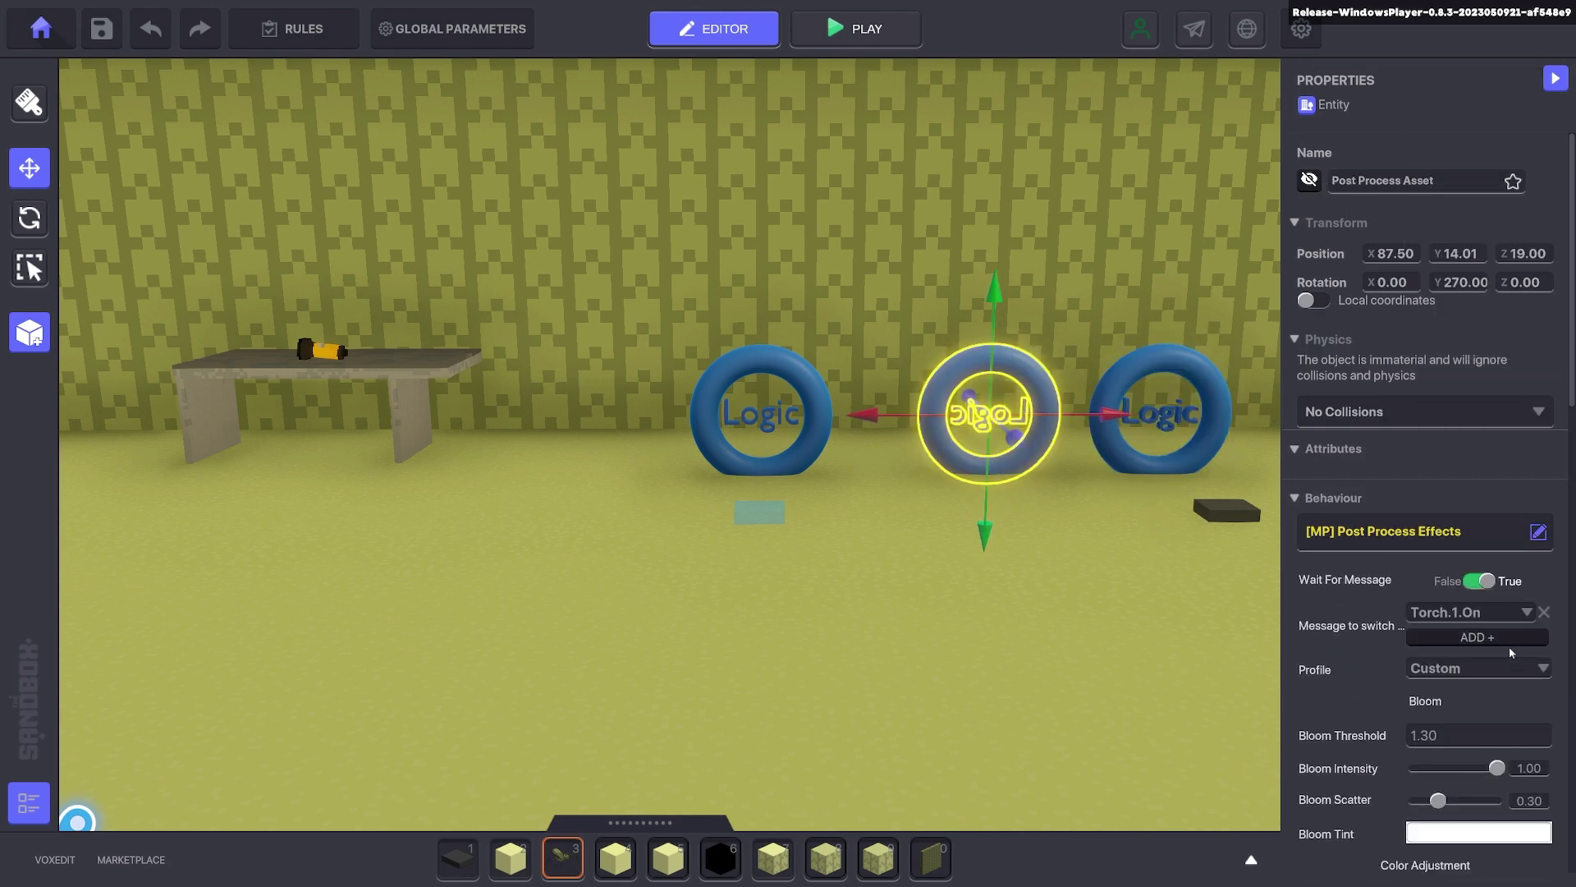
pyautogui.click(1186, 451)
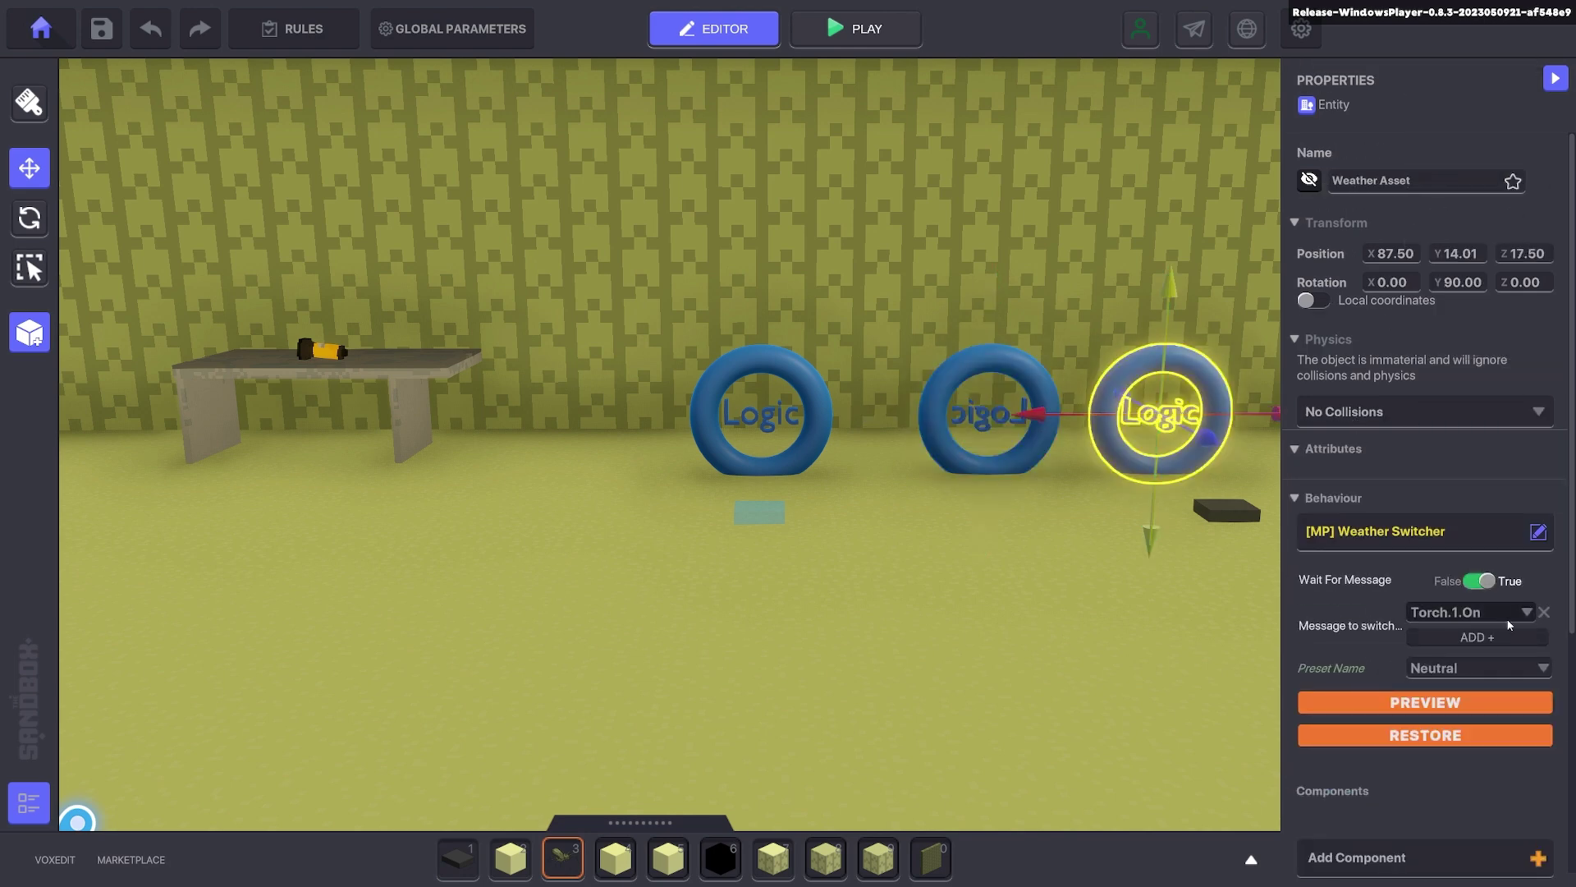
pyautogui.click(1000, 352)
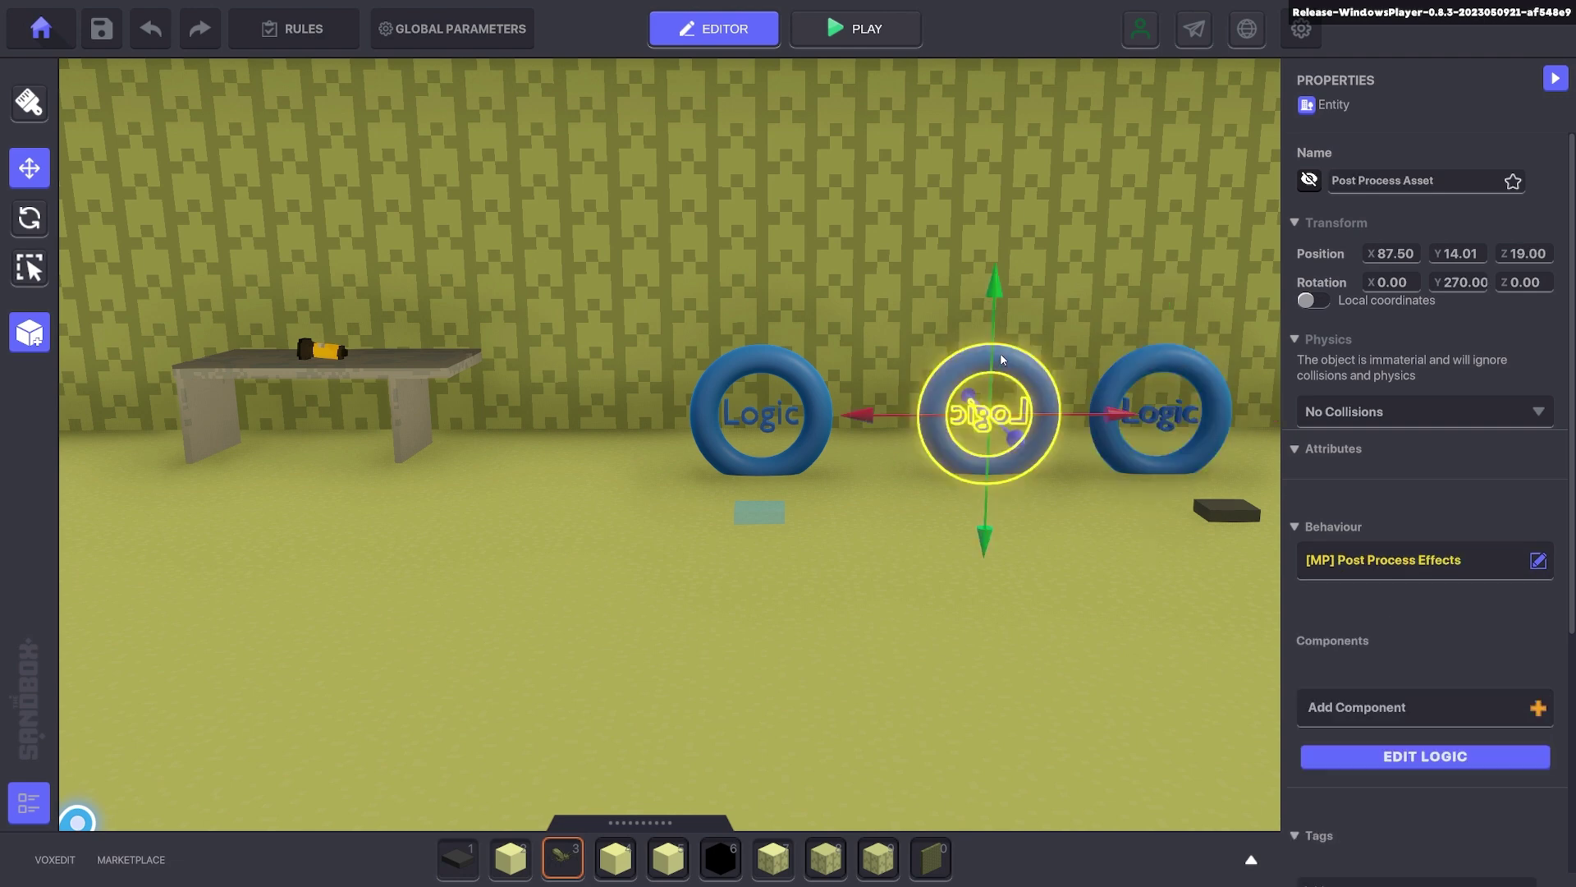
pyautogui.click(330, 350)
pyautogui.press('s')
pyautogui.press('a')
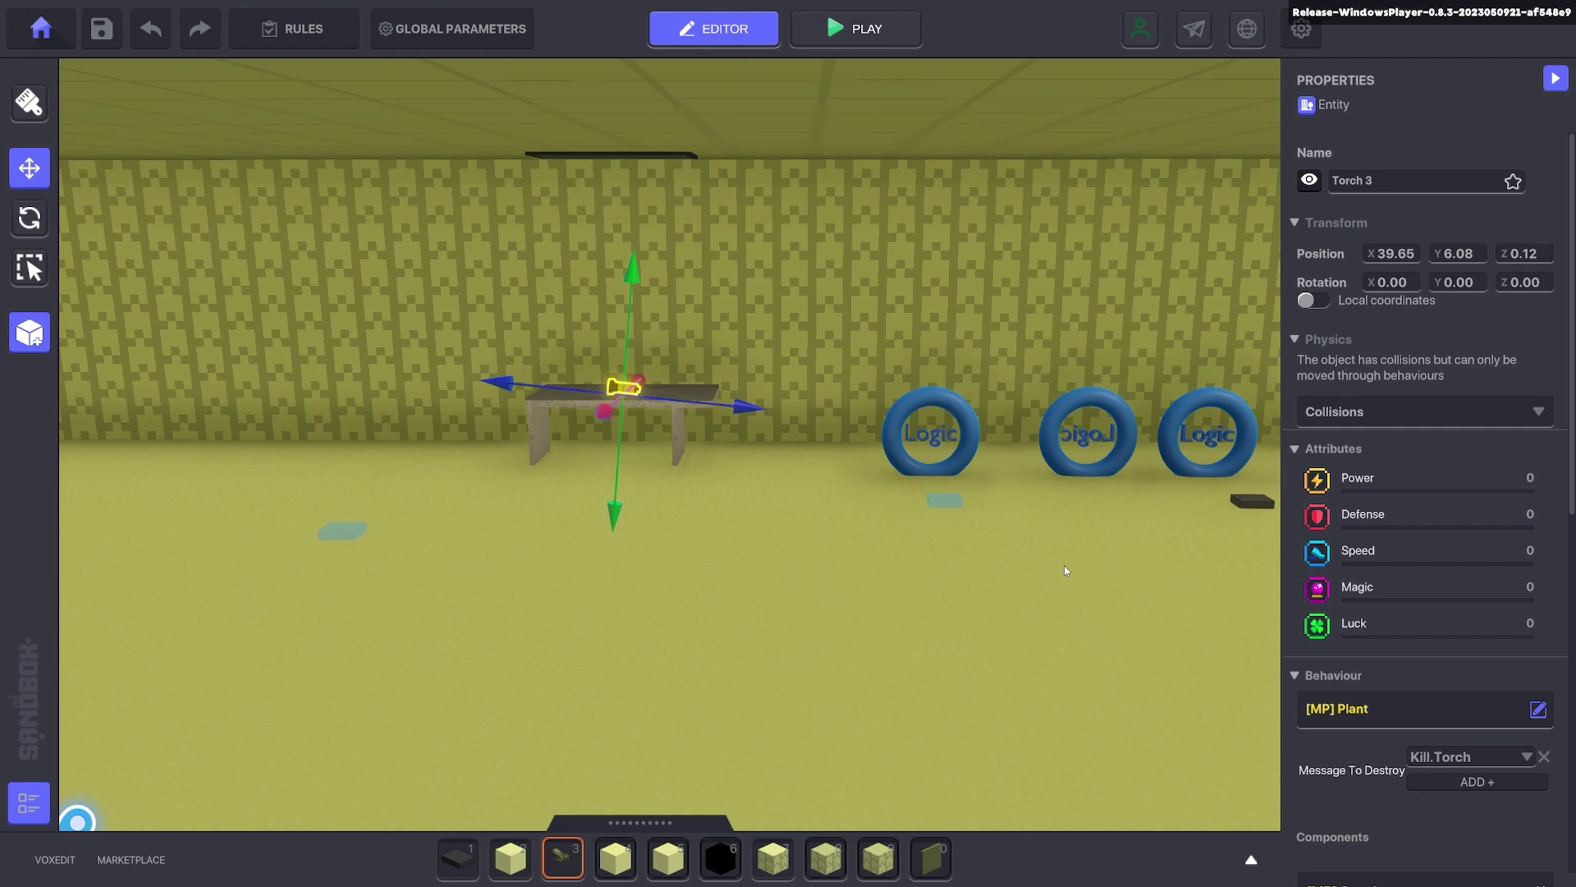
pyautogui.press('d')
pyautogui.click(1021, 526)
pyautogui.click(771, 412)
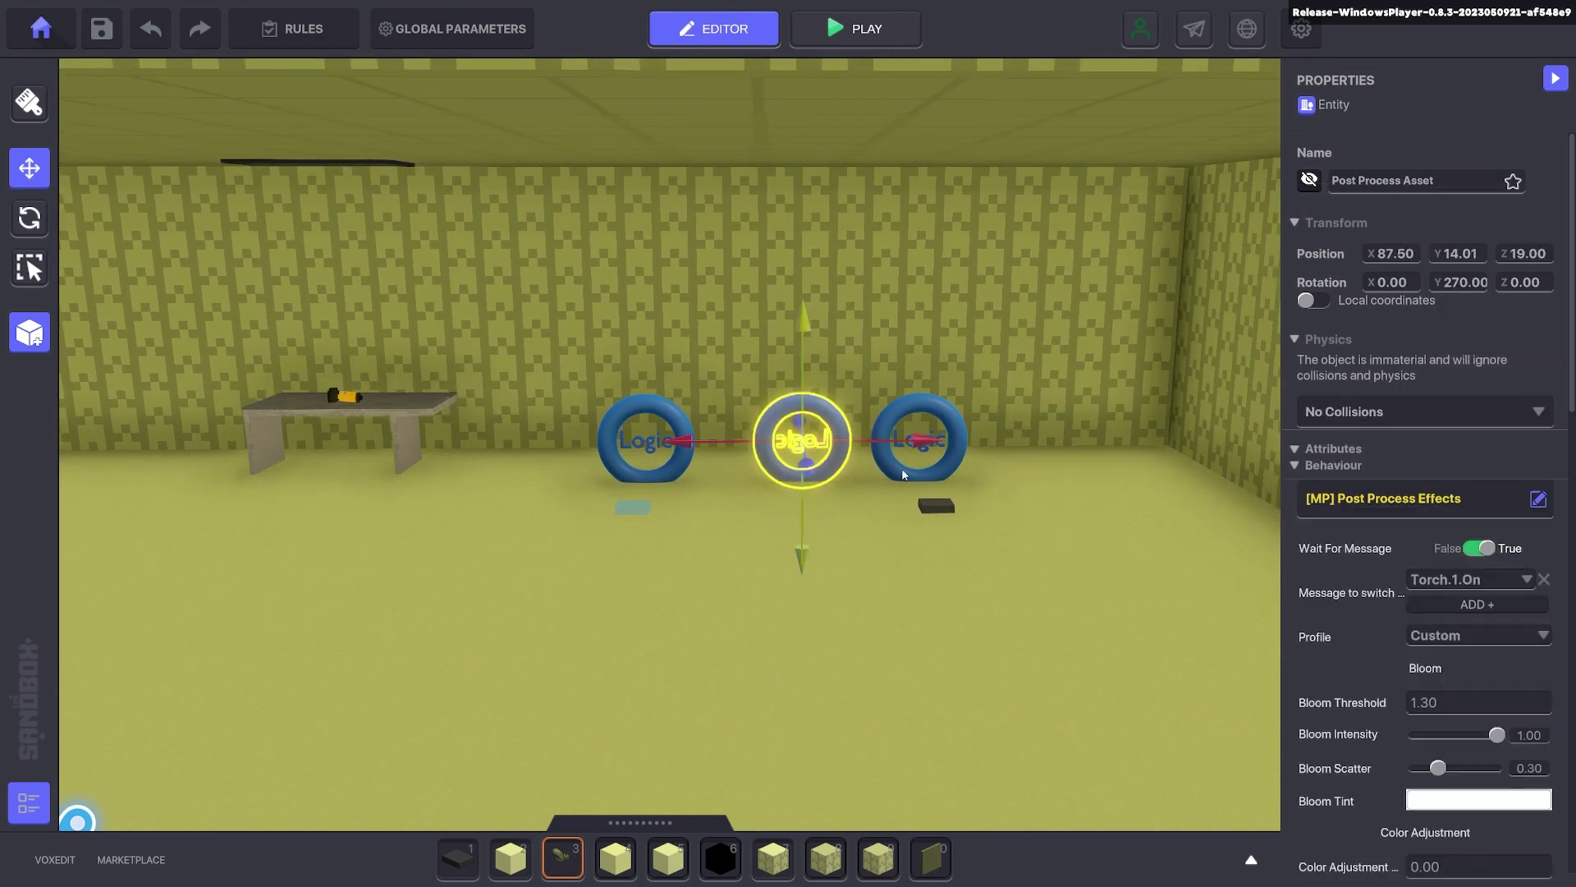
# Step: Duplicate the Post Process Asset and move the copy past the Weather Asset, near the room's corner
pyautogui.moveTo(1215, 514); pyautogui.dragTo(662, 599, button='right')
pyautogui.press('d')
pyautogui.press('s')
pyautogui.click(615, 622)
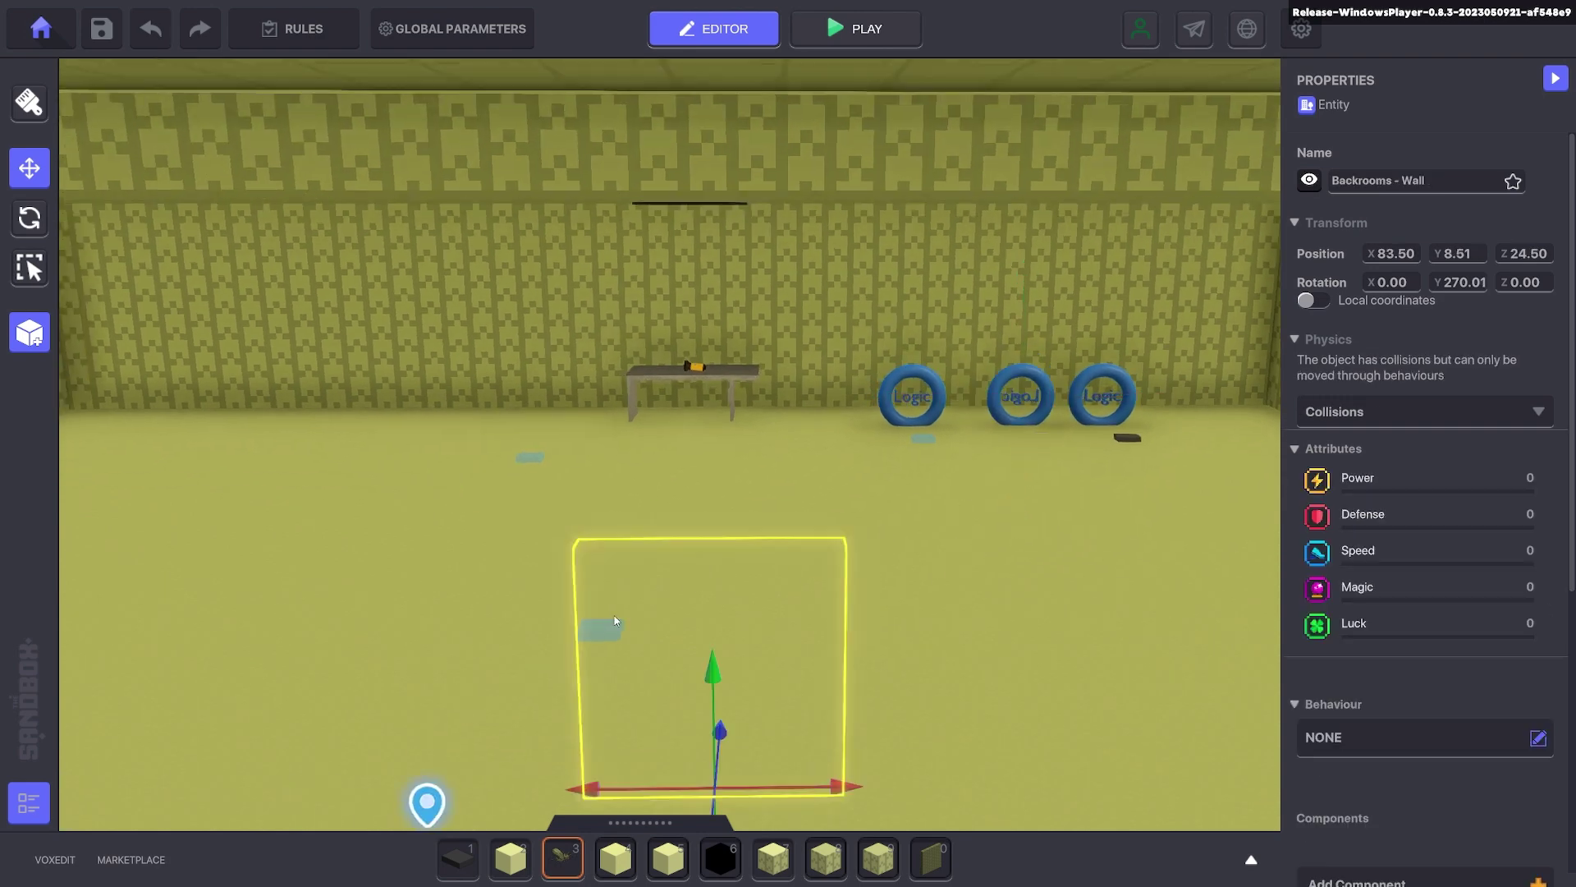
pyautogui.doubleClick(1012, 382)
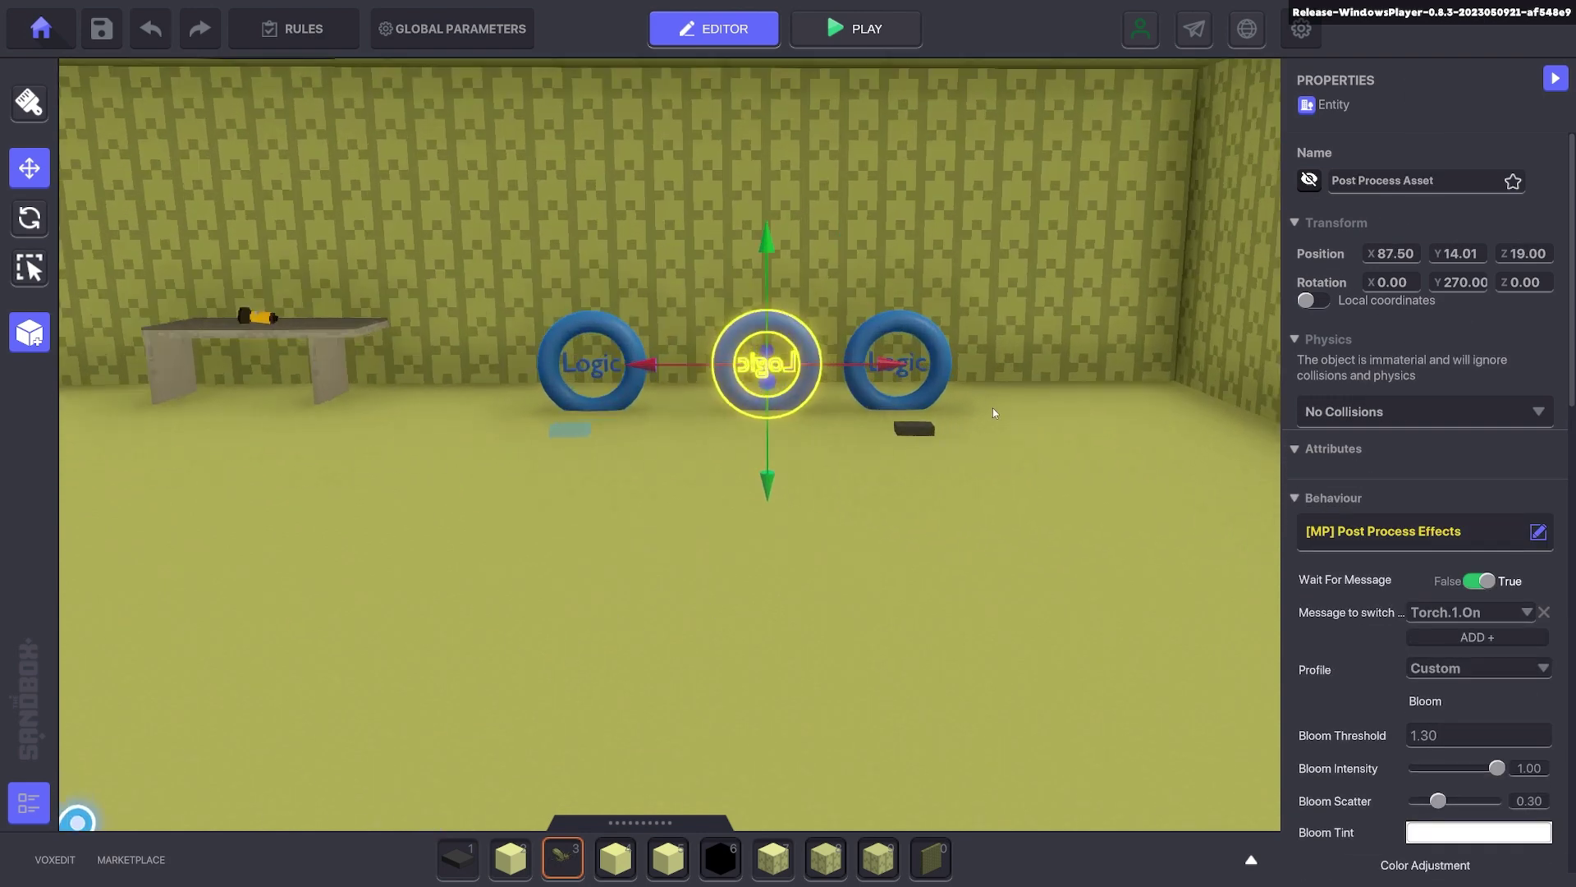
pyautogui.hotkey('ctrl', 'd')
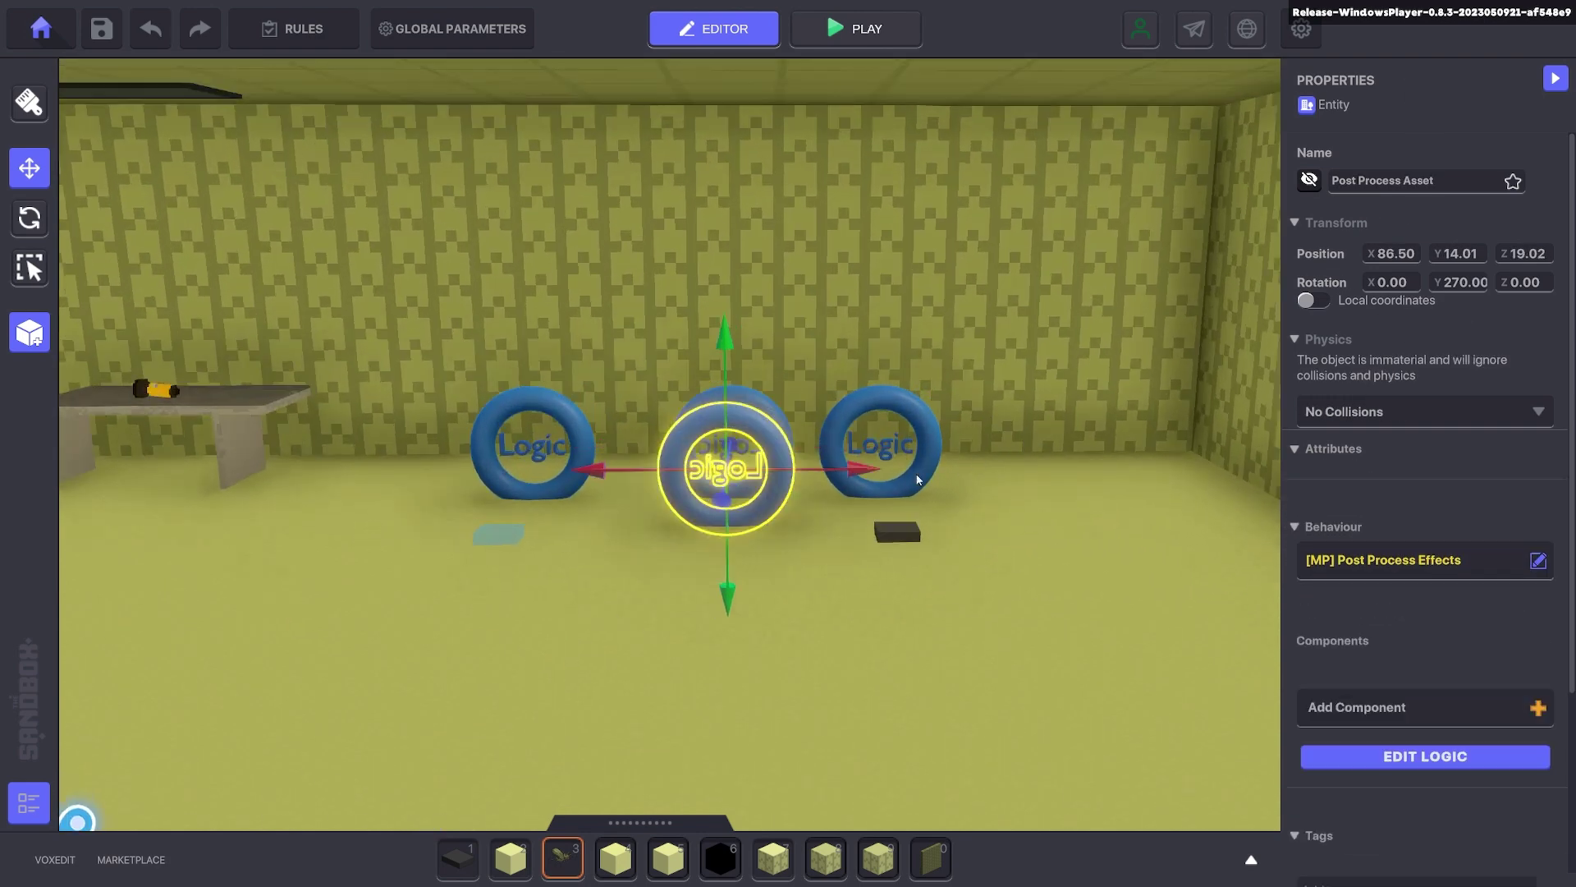
pyautogui.moveTo(856, 469); pyautogui.dragTo(1257, 471)
# Step: Give the duplicated Post Process Asset the Default profile and make Torch.Off its switch message
pyautogui.scroll(-3, 1375, 573)
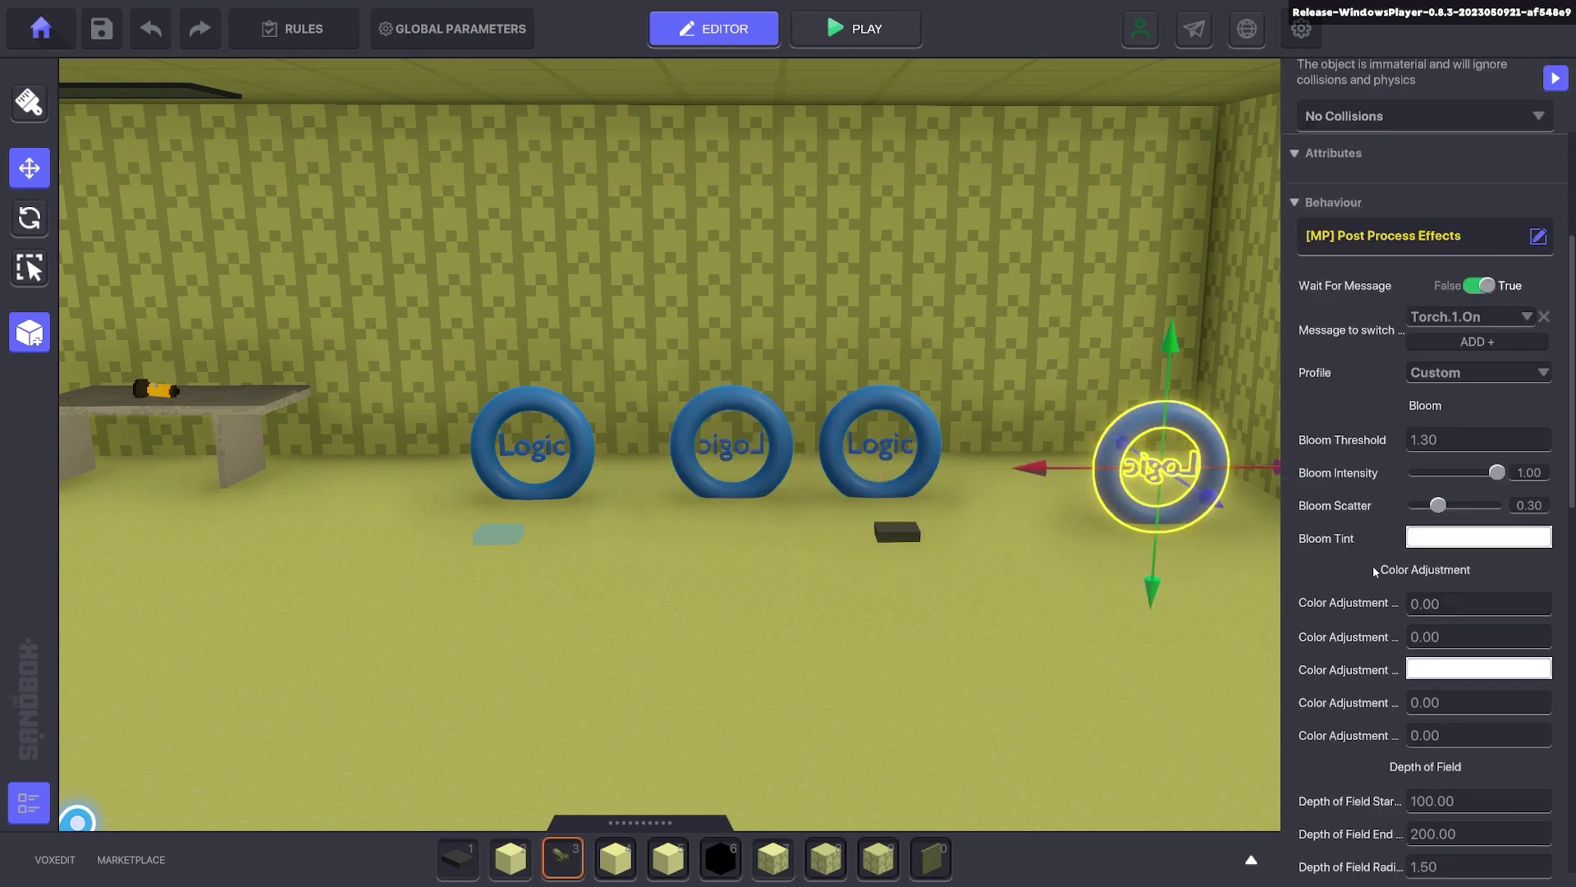
pyautogui.click(1474, 373)
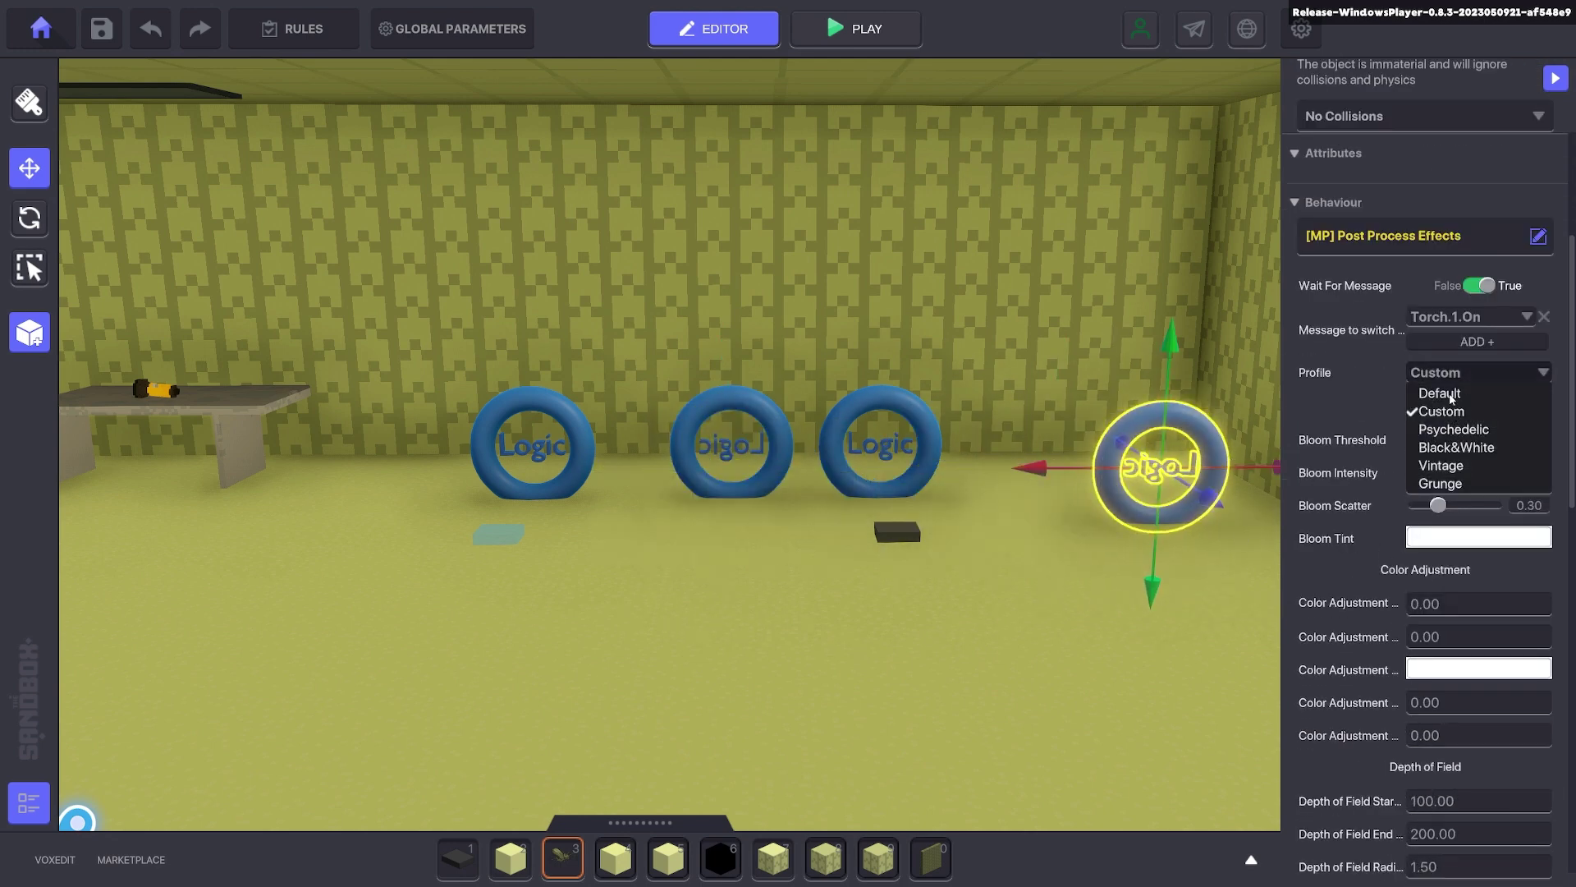
pyautogui.click(1451, 395)
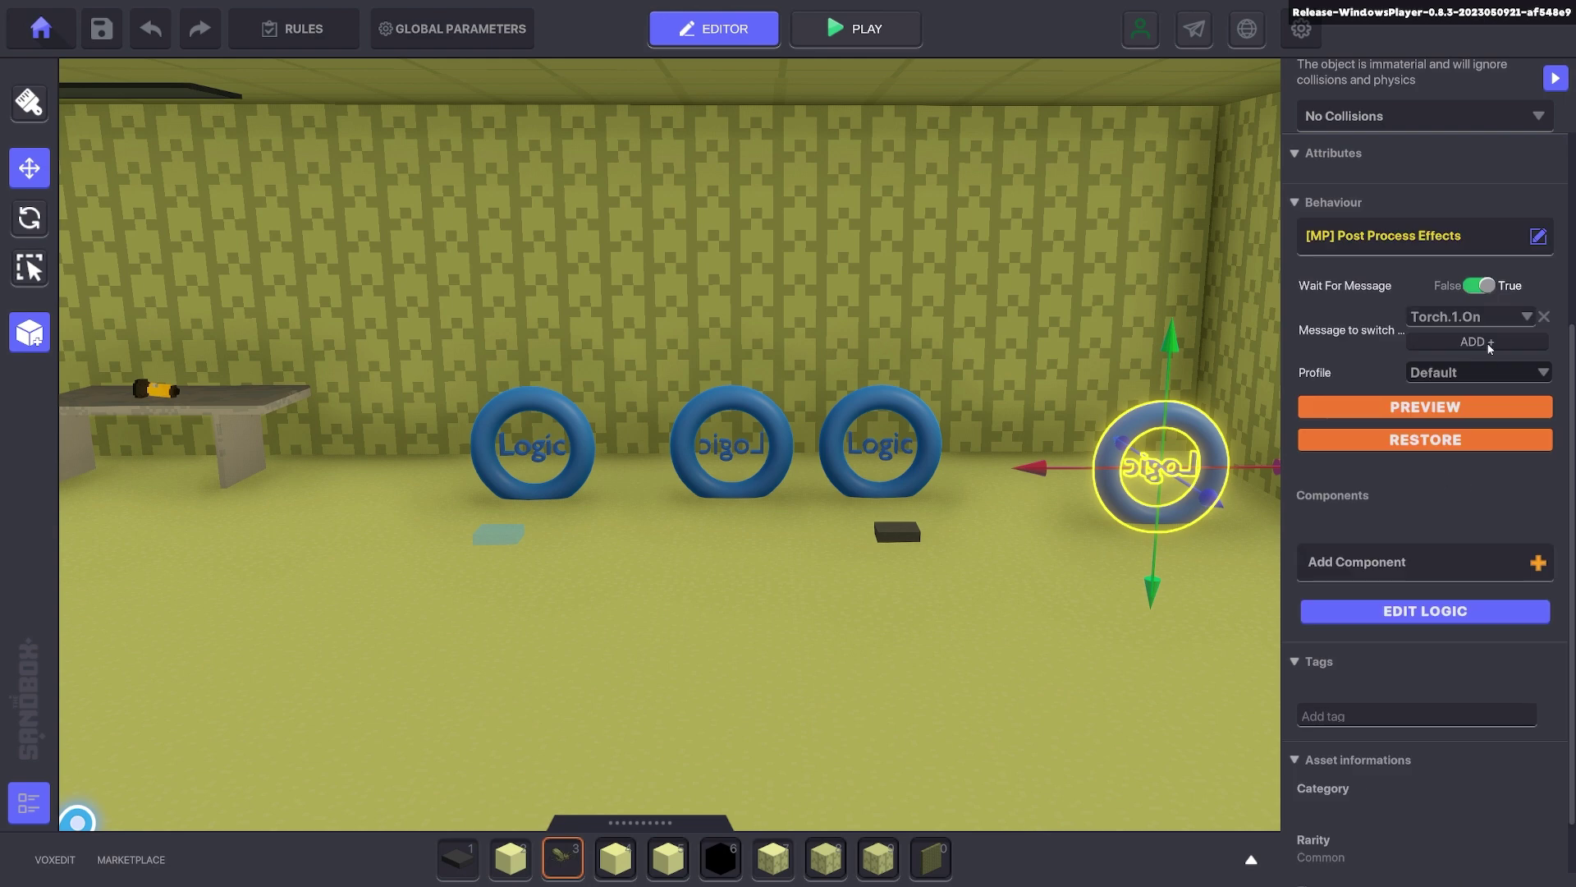
pyautogui.click(1464, 320)
pyautogui.write('Torc')
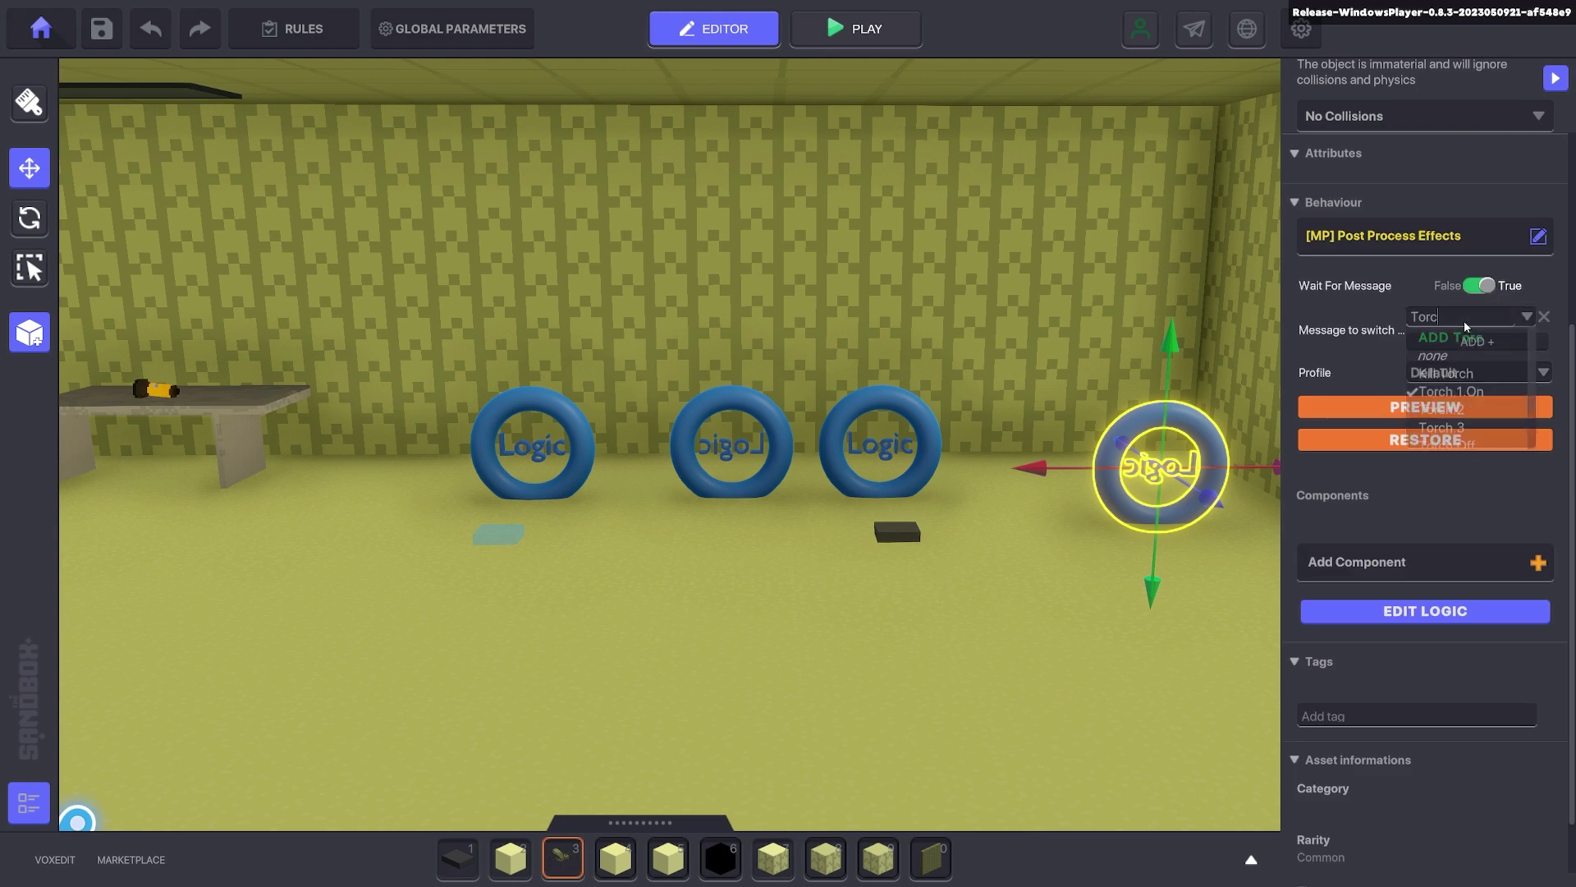
pyautogui.write('h.Off')
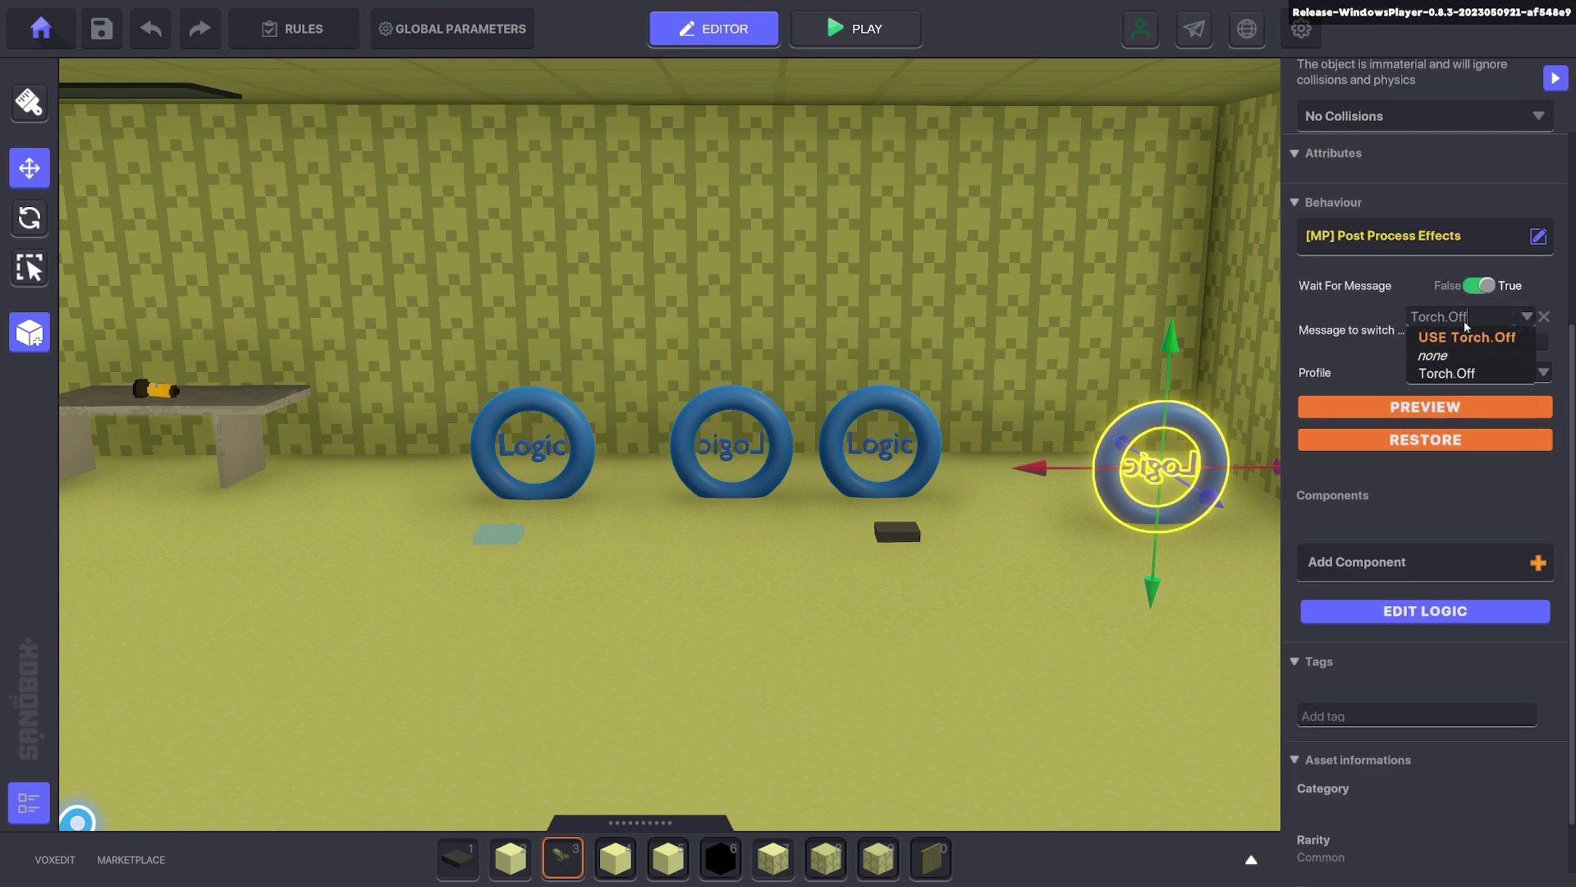
pyautogui.click(1463, 337)
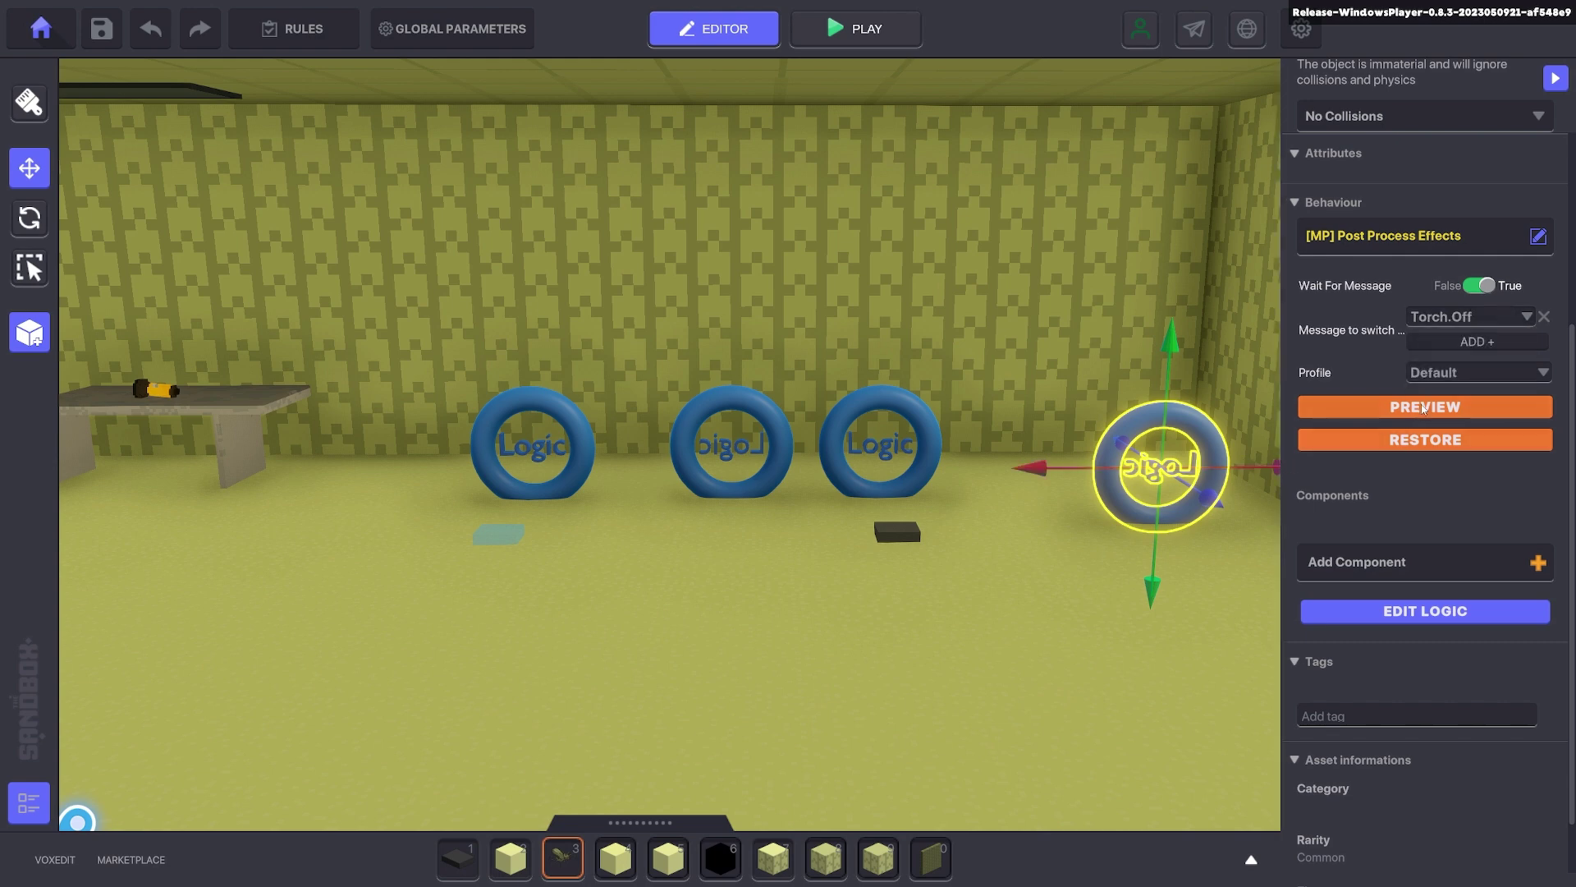
# Step: Preview the original Post Process Asset's vignette, and preview the Default profile on its duplicate
pyautogui.click(771, 406)
pyautogui.scroll(-10, 1421, 452)
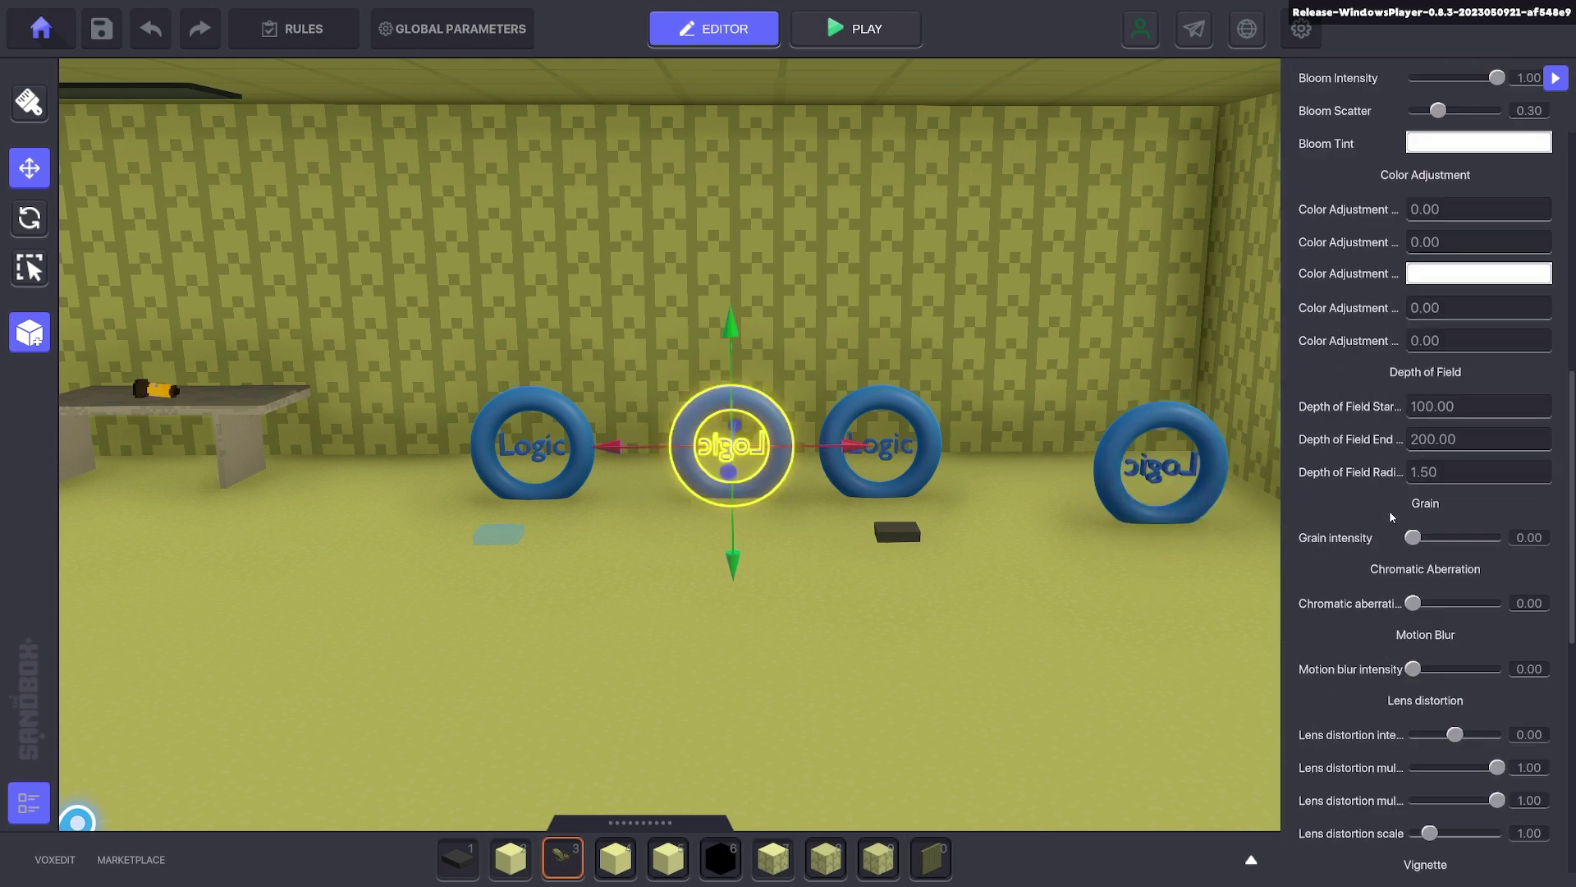
pyautogui.click(1418, 481)
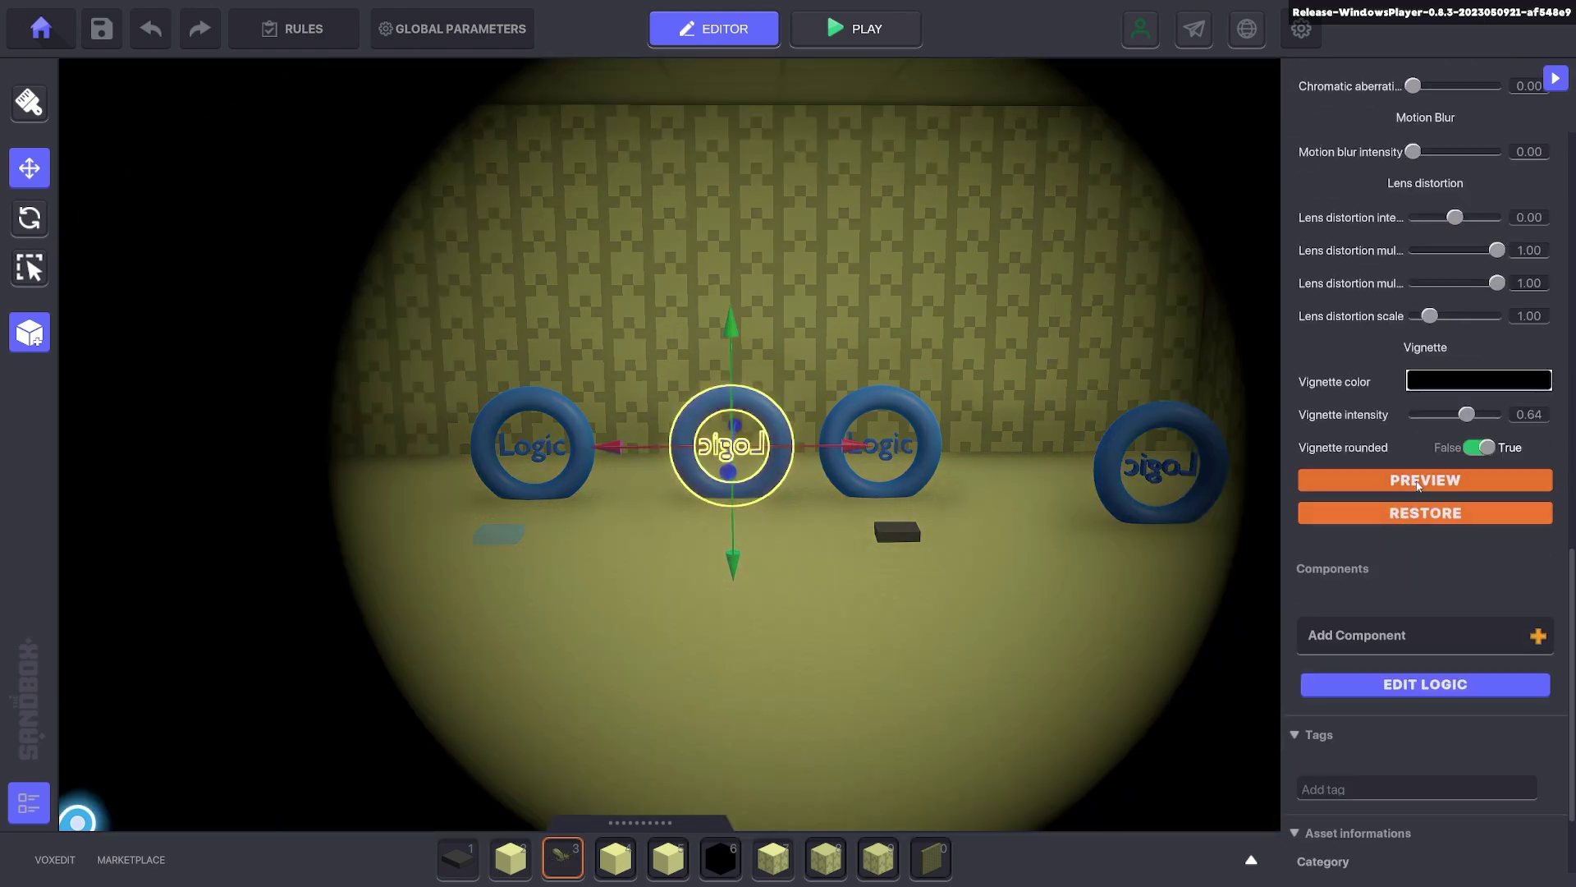
pyautogui.click(1171, 434)
pyautogui.click(1444, 460)
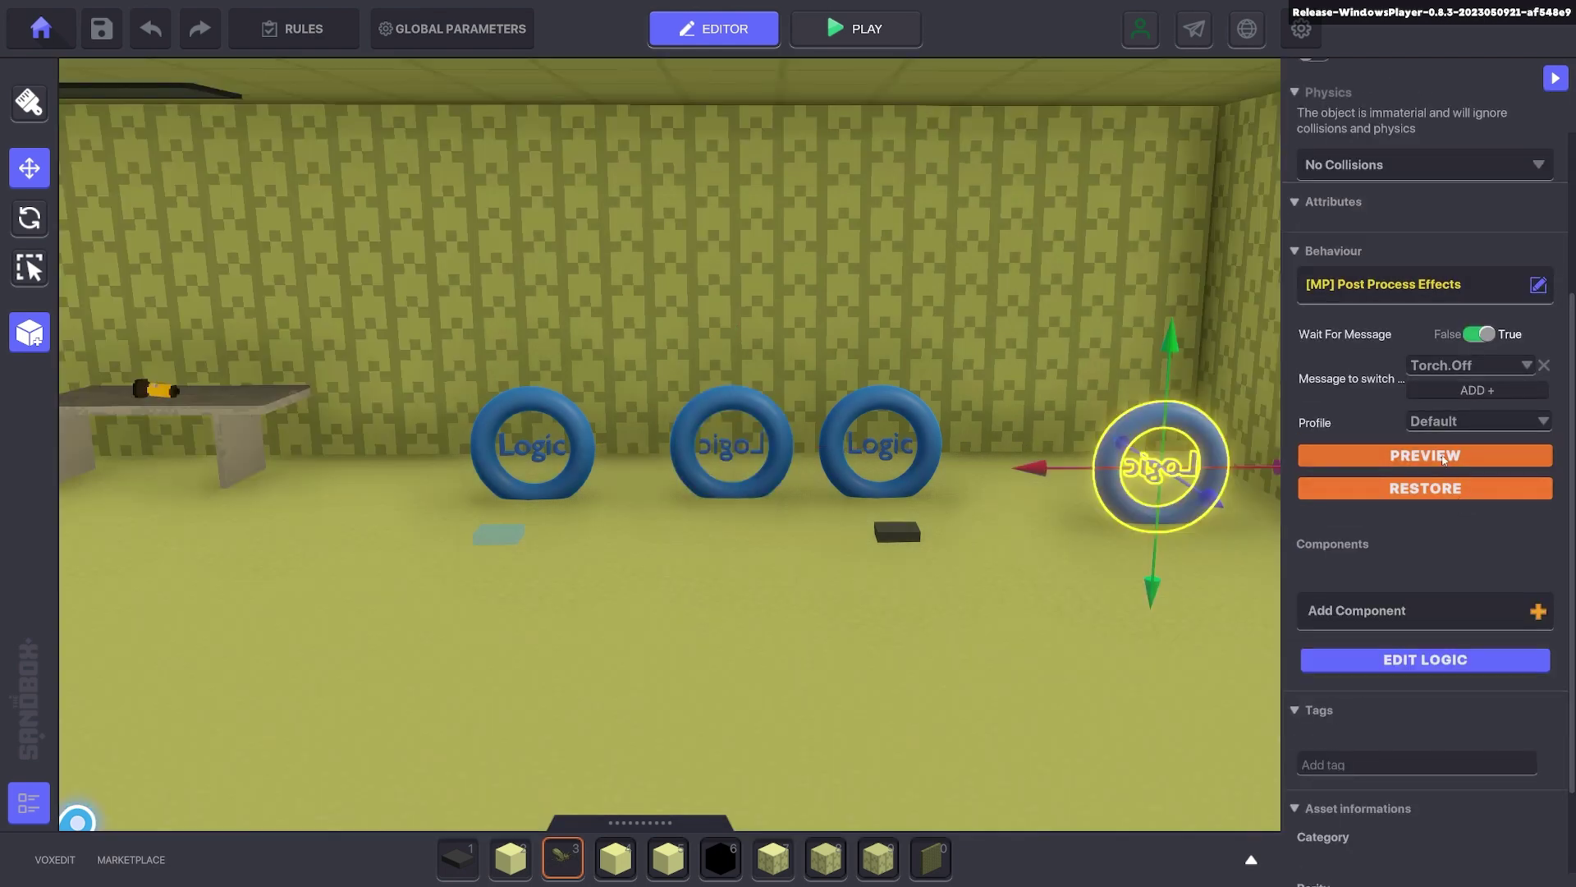
# Step: Line up the duplicated Post Process Asset with the other logic rings, and delete the floor object whose Speaker waits for Torch.1.On
pyautogui.scroll(-4, 1076, 471)
pyautogui.moveTo(1162, 485); pyautogui.dragTo(1151, 455)
pyautogui.click(940, 517)
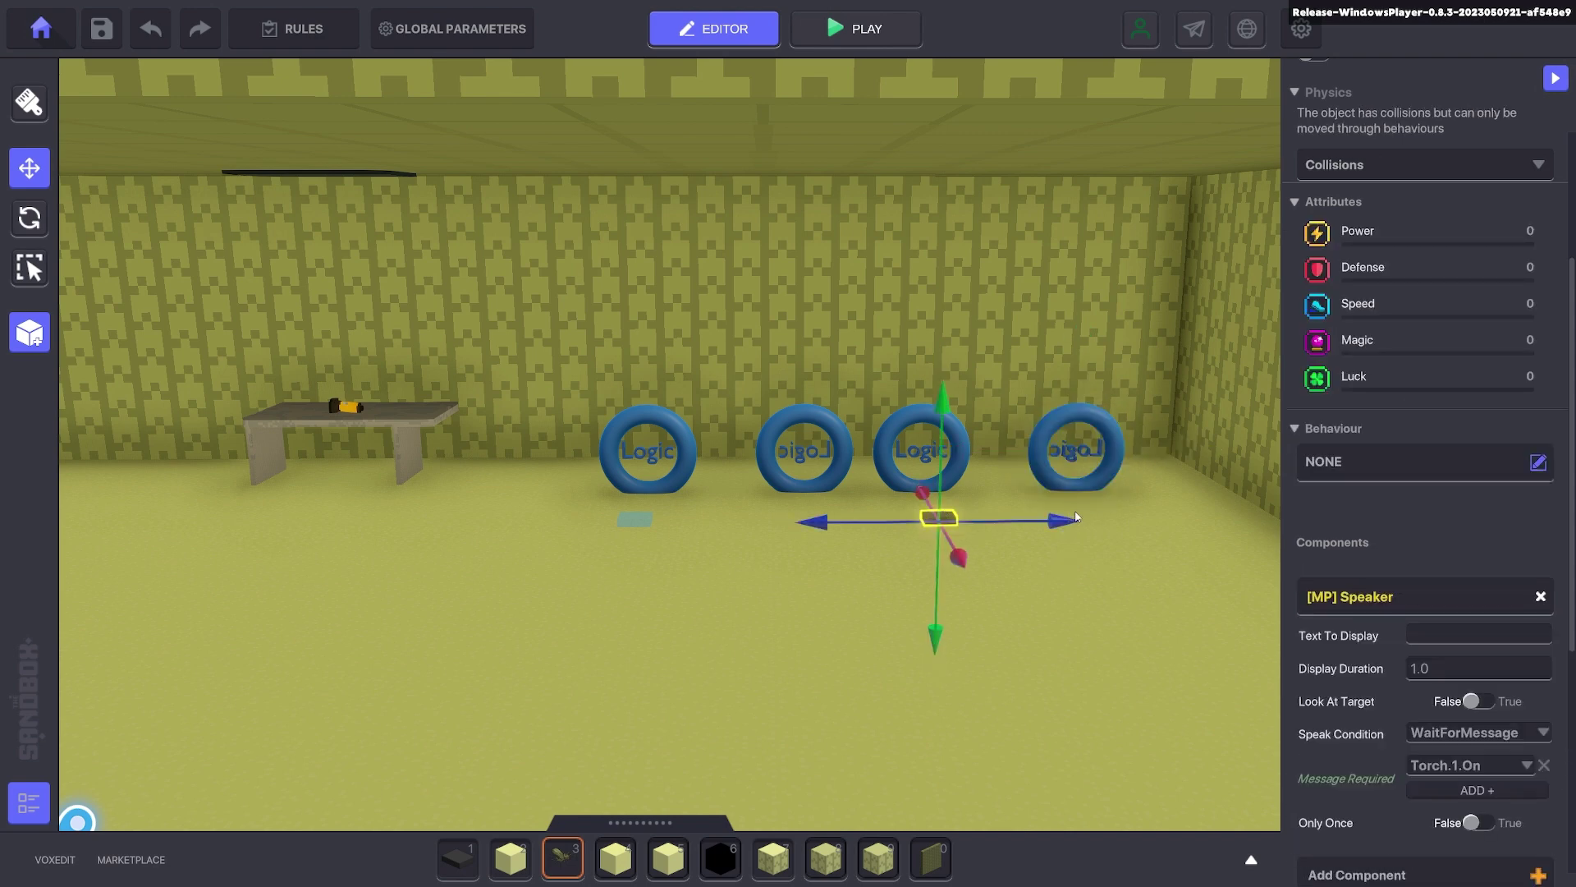
pyautogui.press('Delete')
# Step: Space out the logic rings by moving the original Post Process Asset to Z 19.50 and the Weather Asset to Z 17.00
pyautogui.click(835, 443)
pyautogui.moveTo(874, 452); pyautogui.dragTo(834, 452)
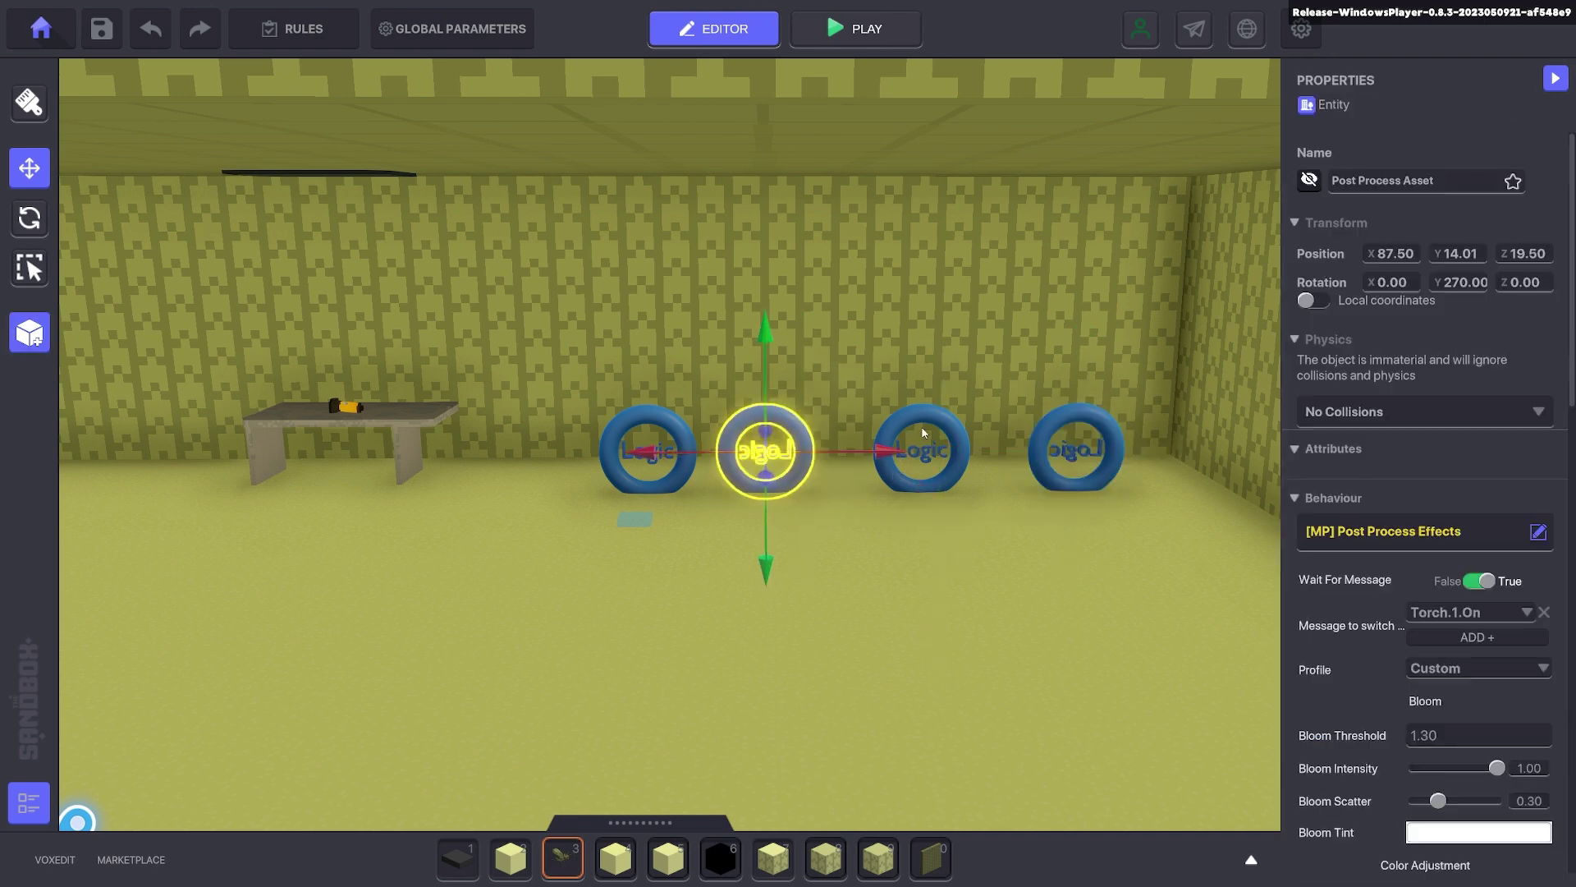
pyautogui.click(923, 432)
pyautogui.moveTo(1023, 451); pyautogui.dragTo(1059, 456)
# Step: Duplicate the desk together with its torch and place the copies along the wall beside the originals, away from the logic rings
pyautogui.press('a')
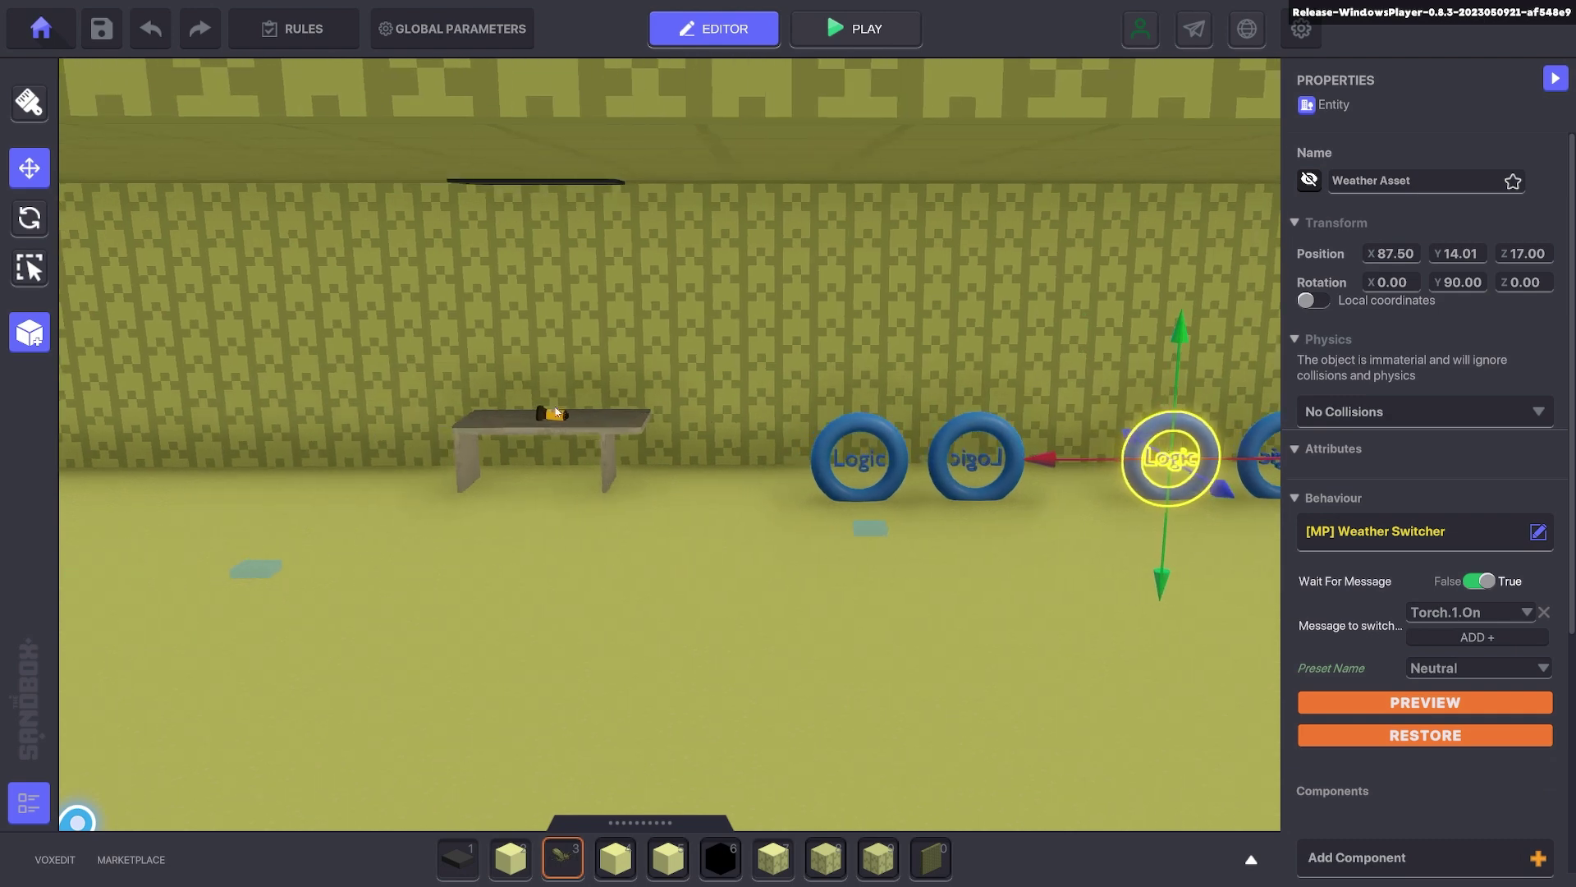
pyautogui.press('a')
pyautogui.click(811, 480)
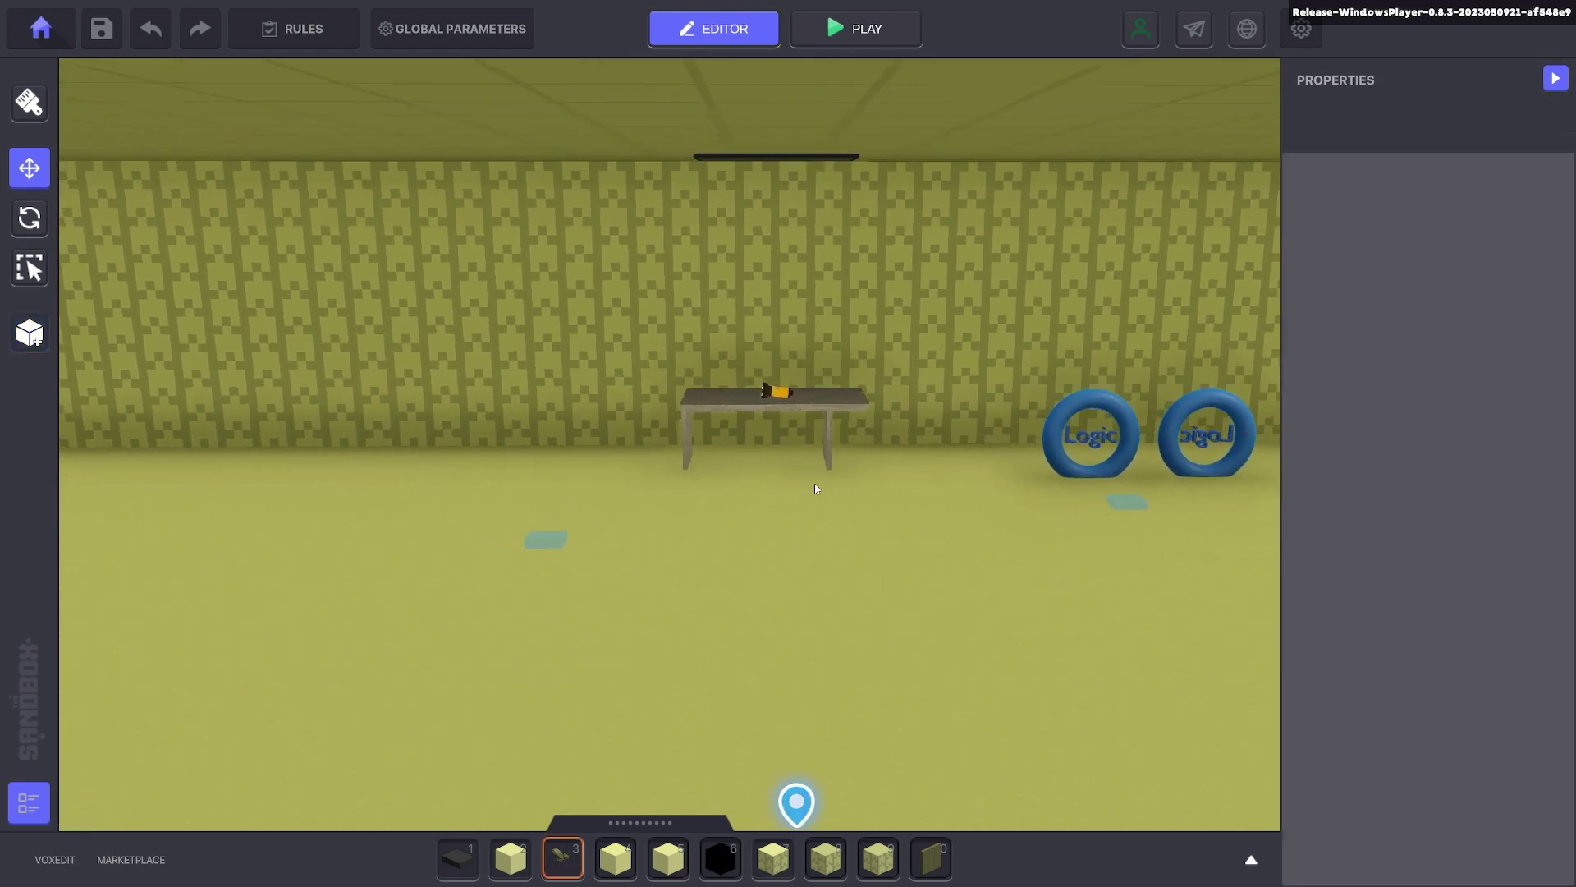
pyautogui.press('a')
pyautogui.click(944, 405)
pyautogui.scroll(5, 969, 410)
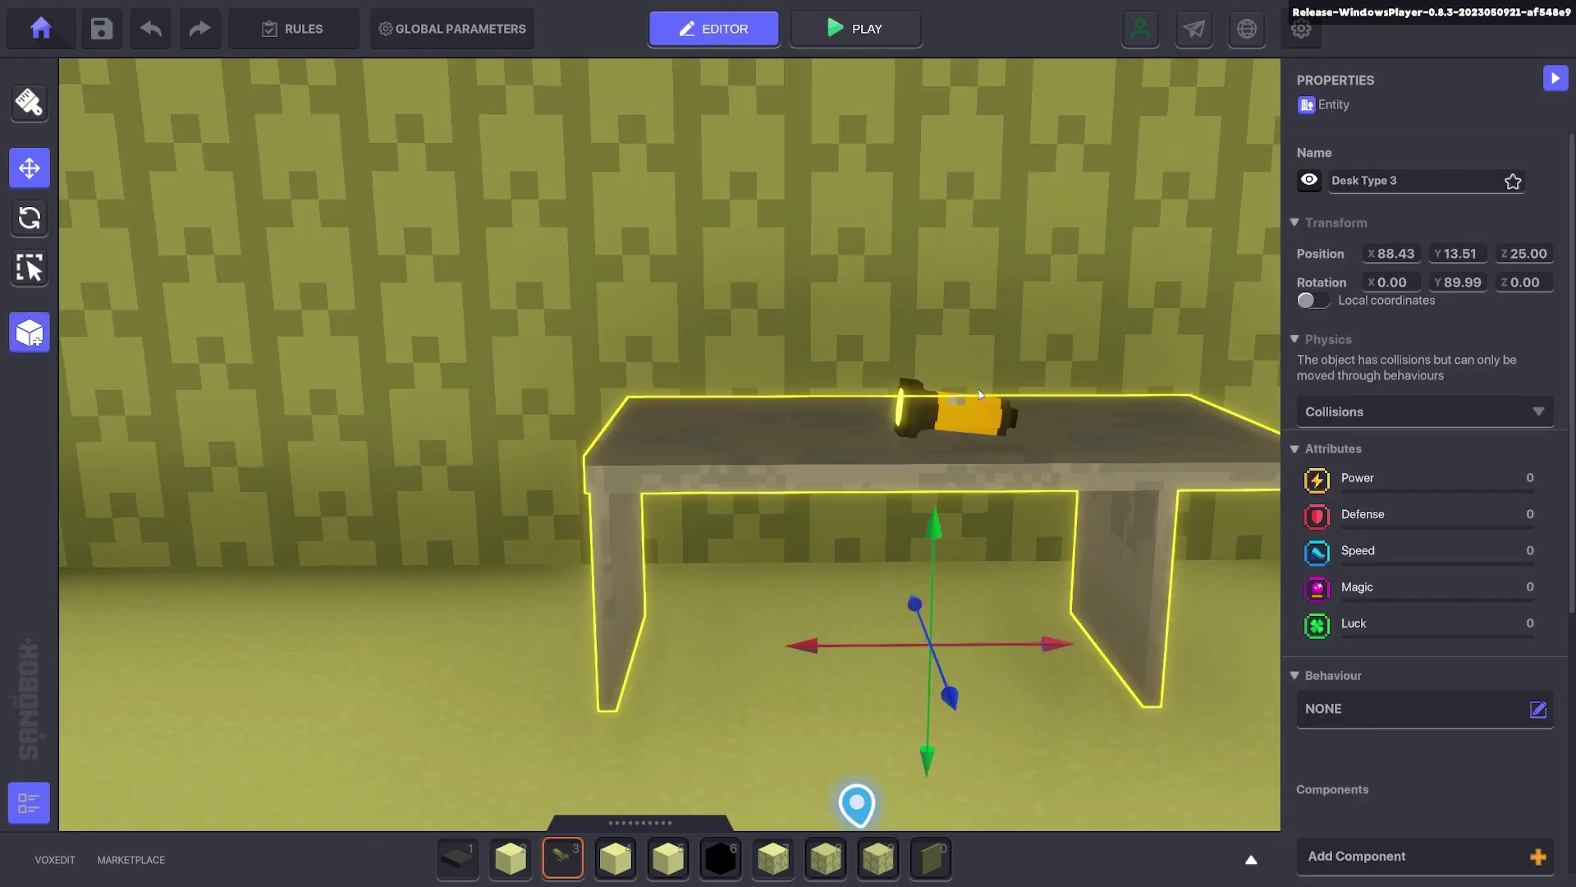
pyautogui.keyDown('shift'); pyautogui.click(989, 419); pyautogui.keyUp('shift')
pyautogui.scroll(-4, 987, 427)
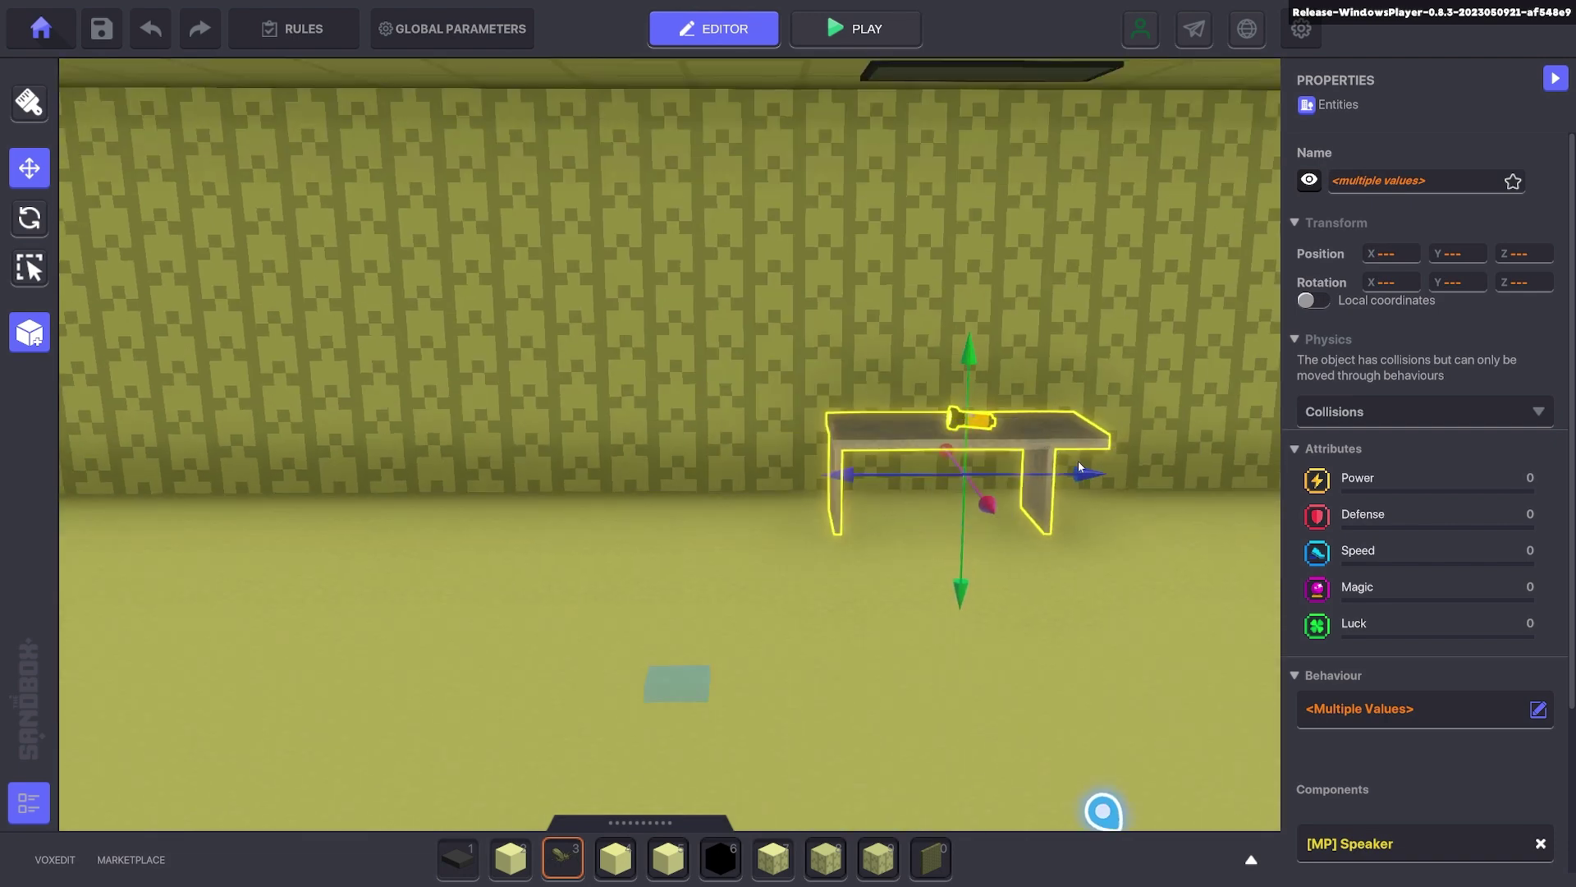
pyautogui.moveTo(1090, 474); pyautogui.dragTo(622, 531)
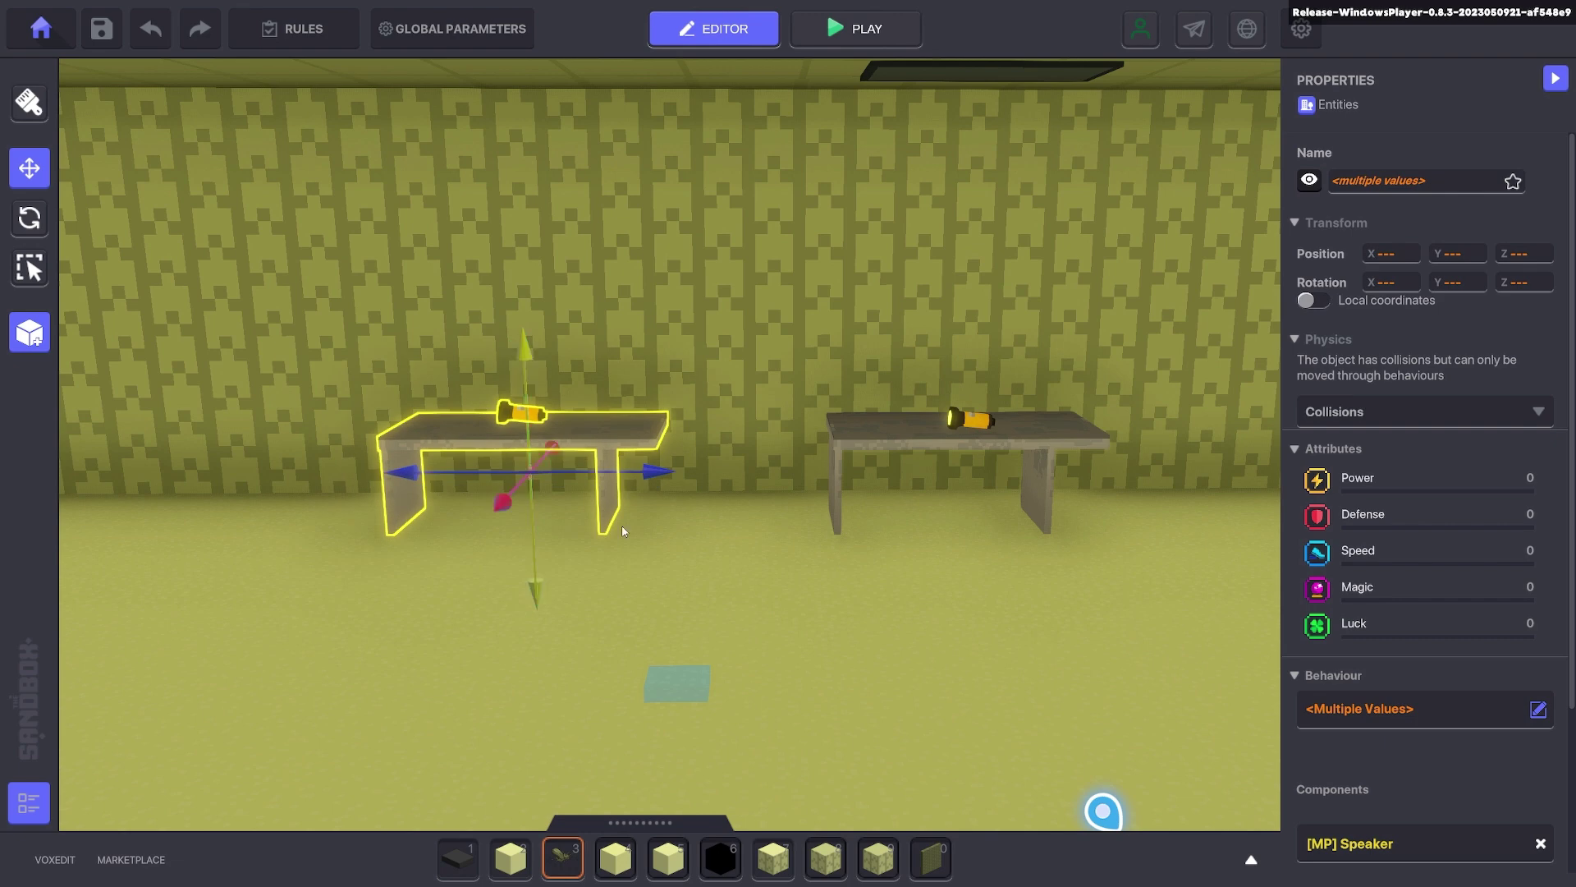
# Step: Remove the Plant behaviour and Speaker component from the duplicated torch, and add the Pickable component to it
pyautogui.moveTo(622, 532); pyautogui.dragTo(831, 564, button='right')
pyautogui.click(831, 563)
pyautogui.click(586, 445)
pyautogui.scroll(-4, 1365, 562)
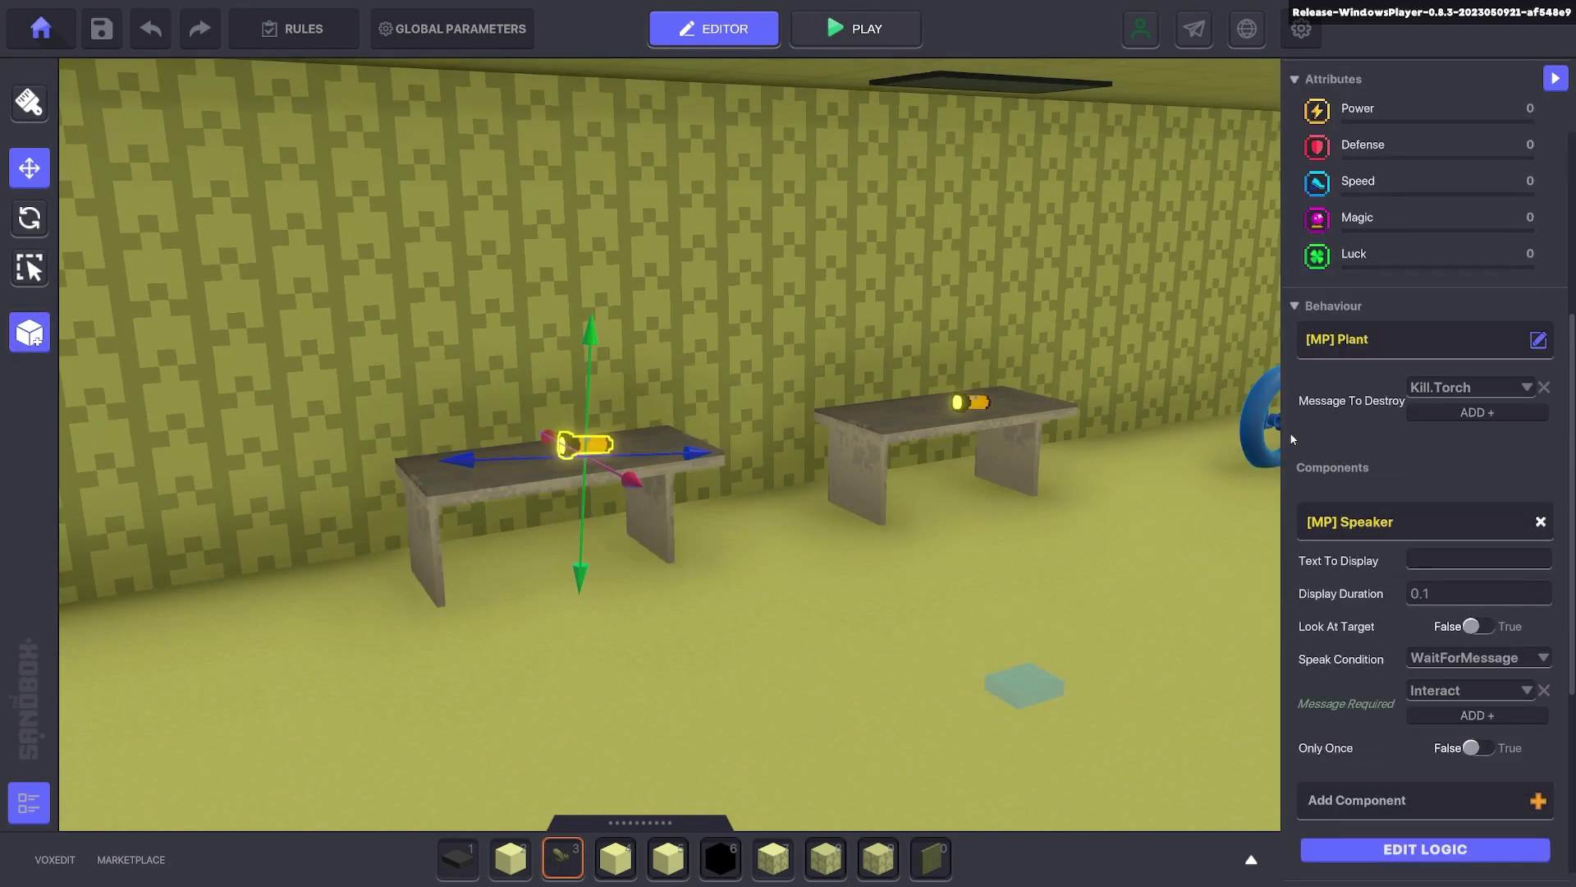
pyautogui.click(1452, 331)
pyautogui.click(584, 350)
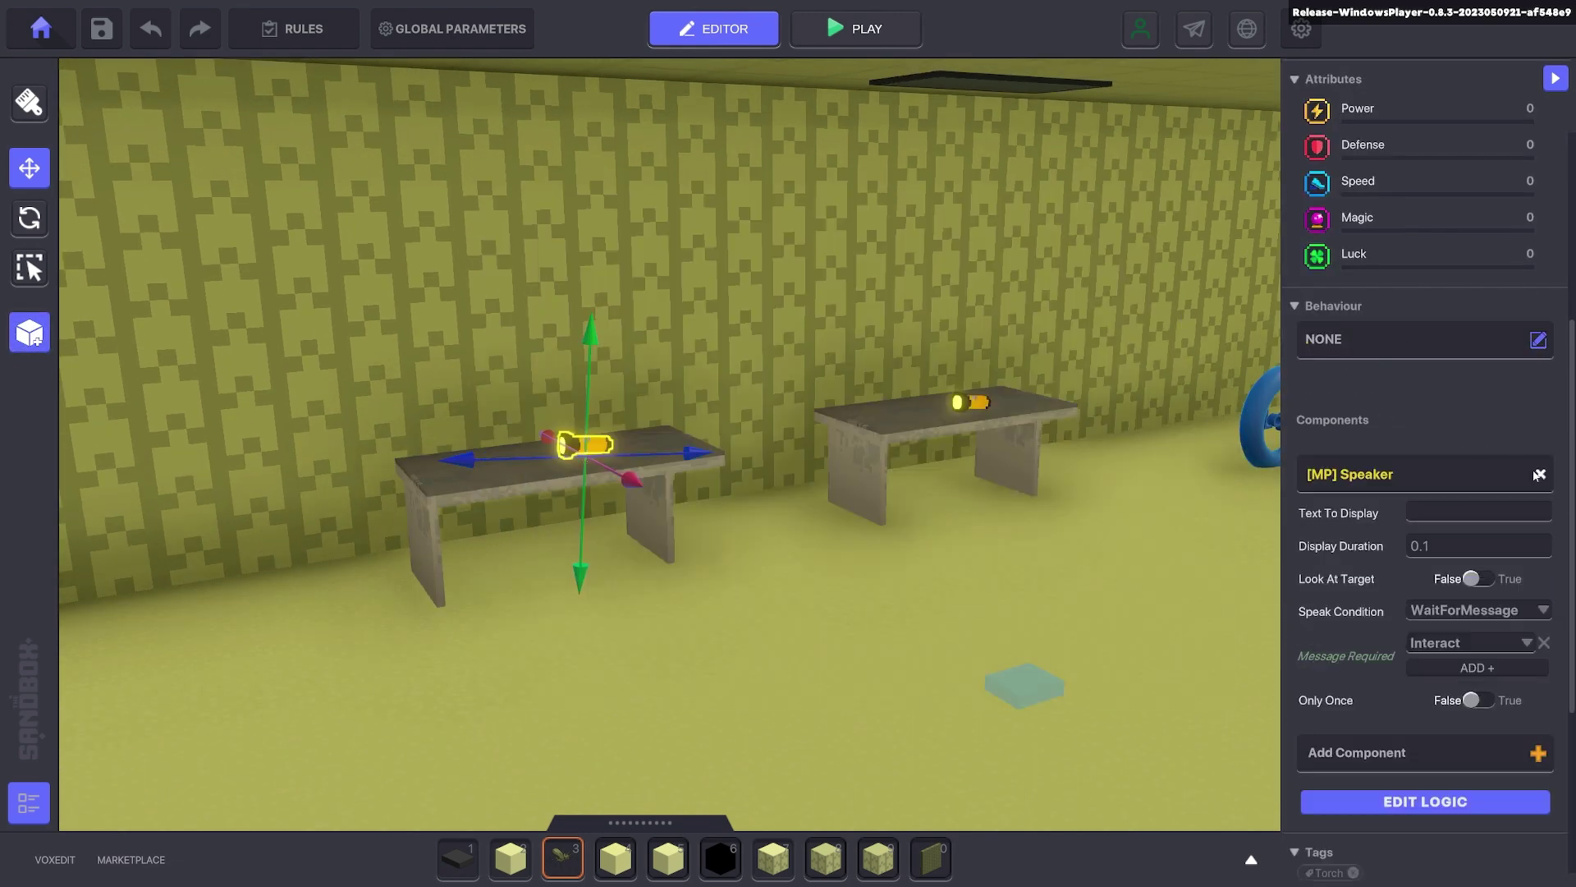
pyautogui.click(1405, 491)
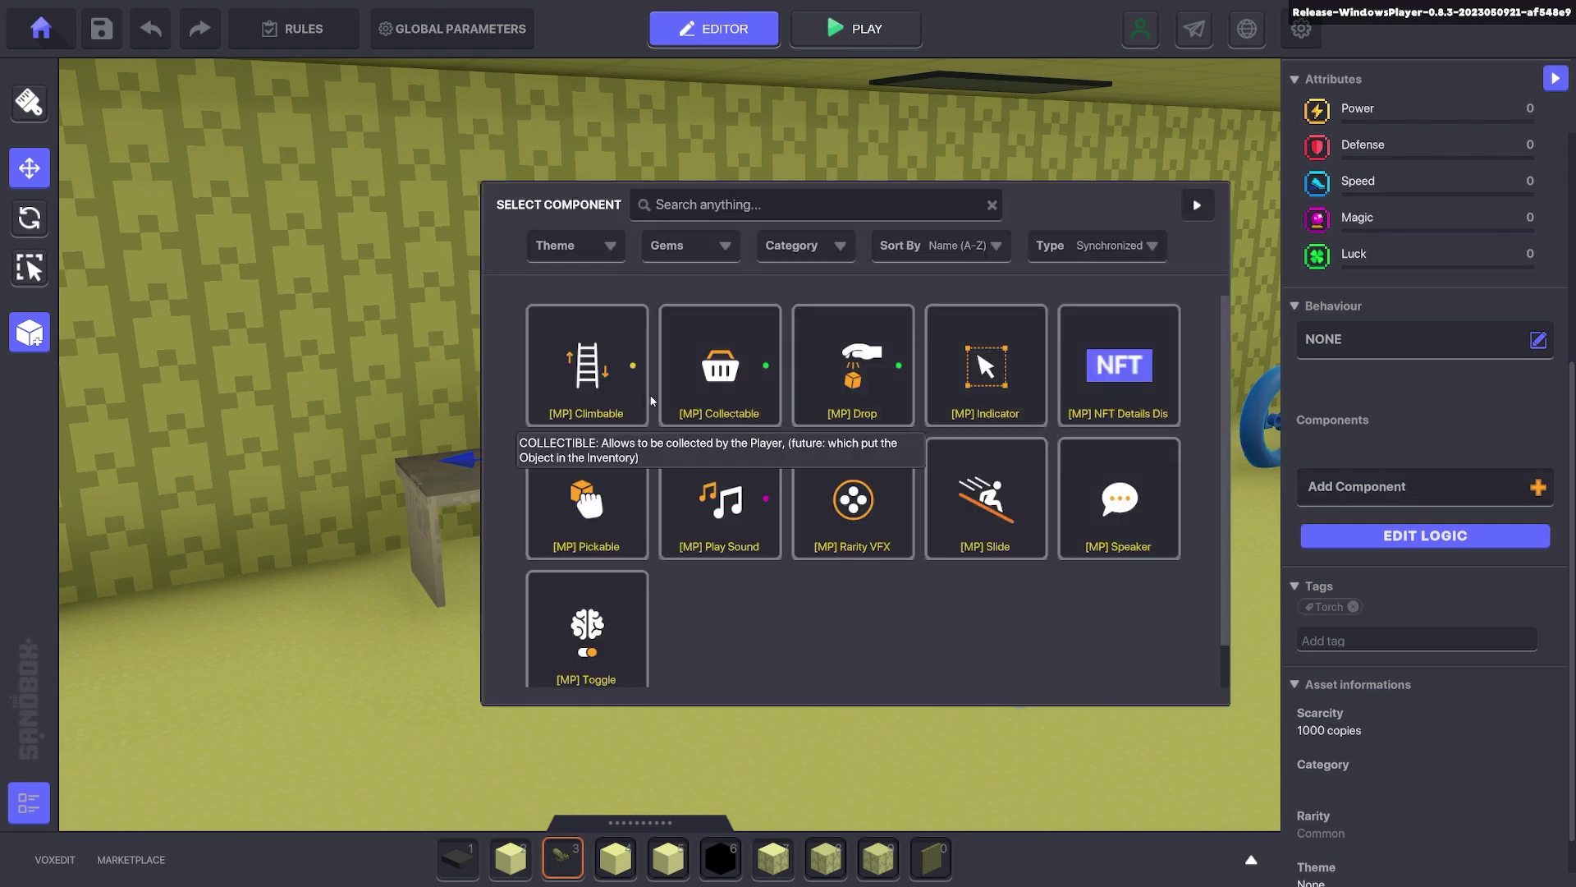
pyautogui.click(605, 492)
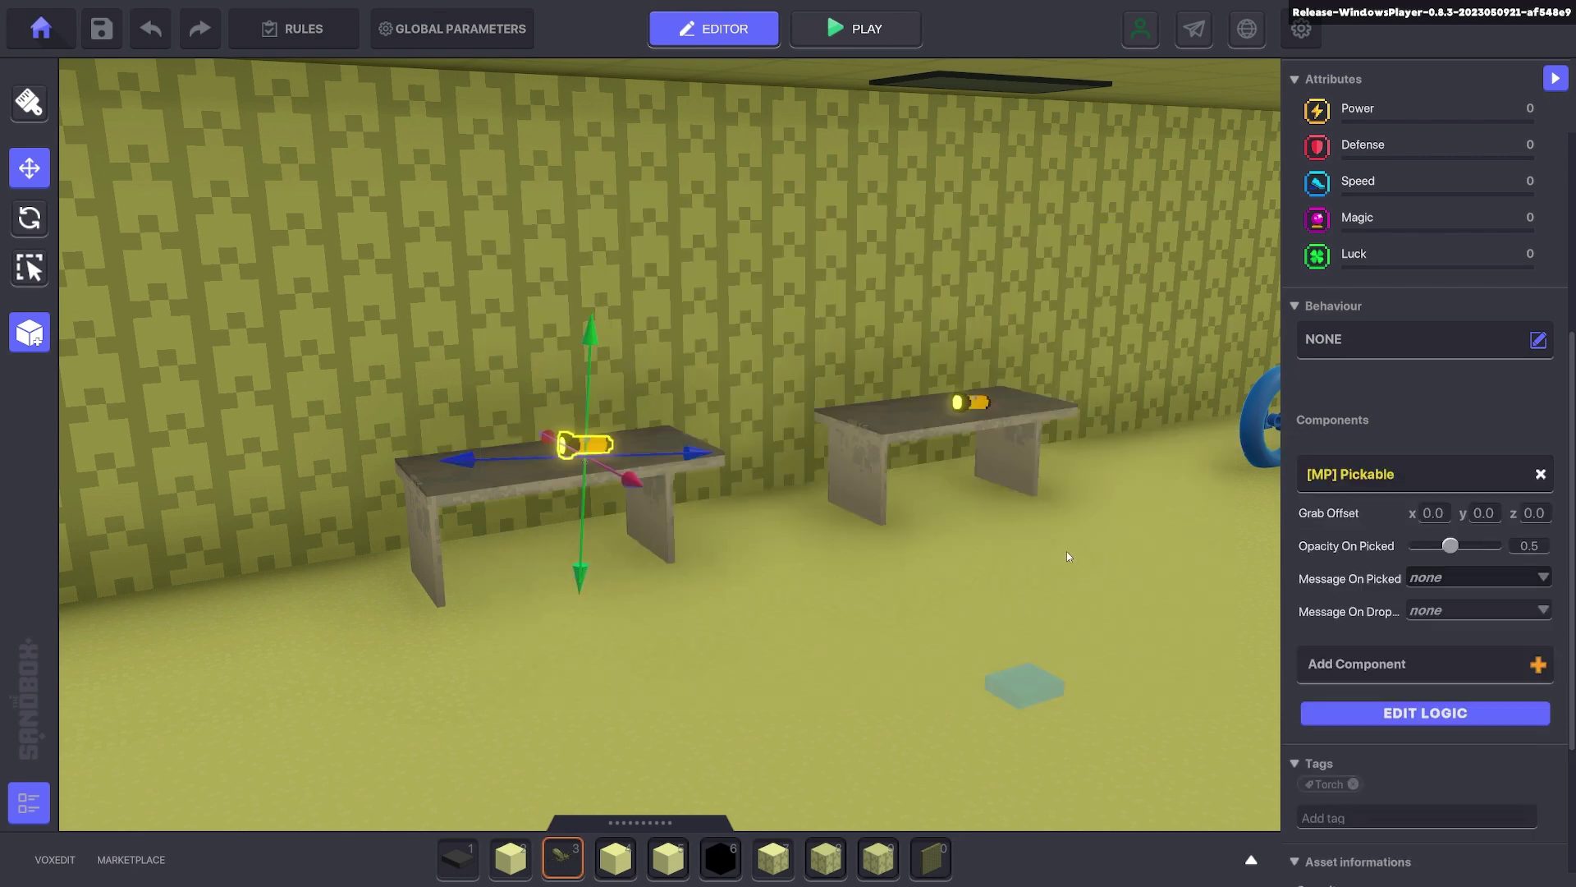
# Step: Move the duplicated torch slightly toward the front edge of its desk
pyautogui.moveTo(1066, 552); pyautogui.dragTo(1051, 555, button='right')
pyautogui.moveTo(953, 565); pyautogui.dragTo(971, 568, button='right')
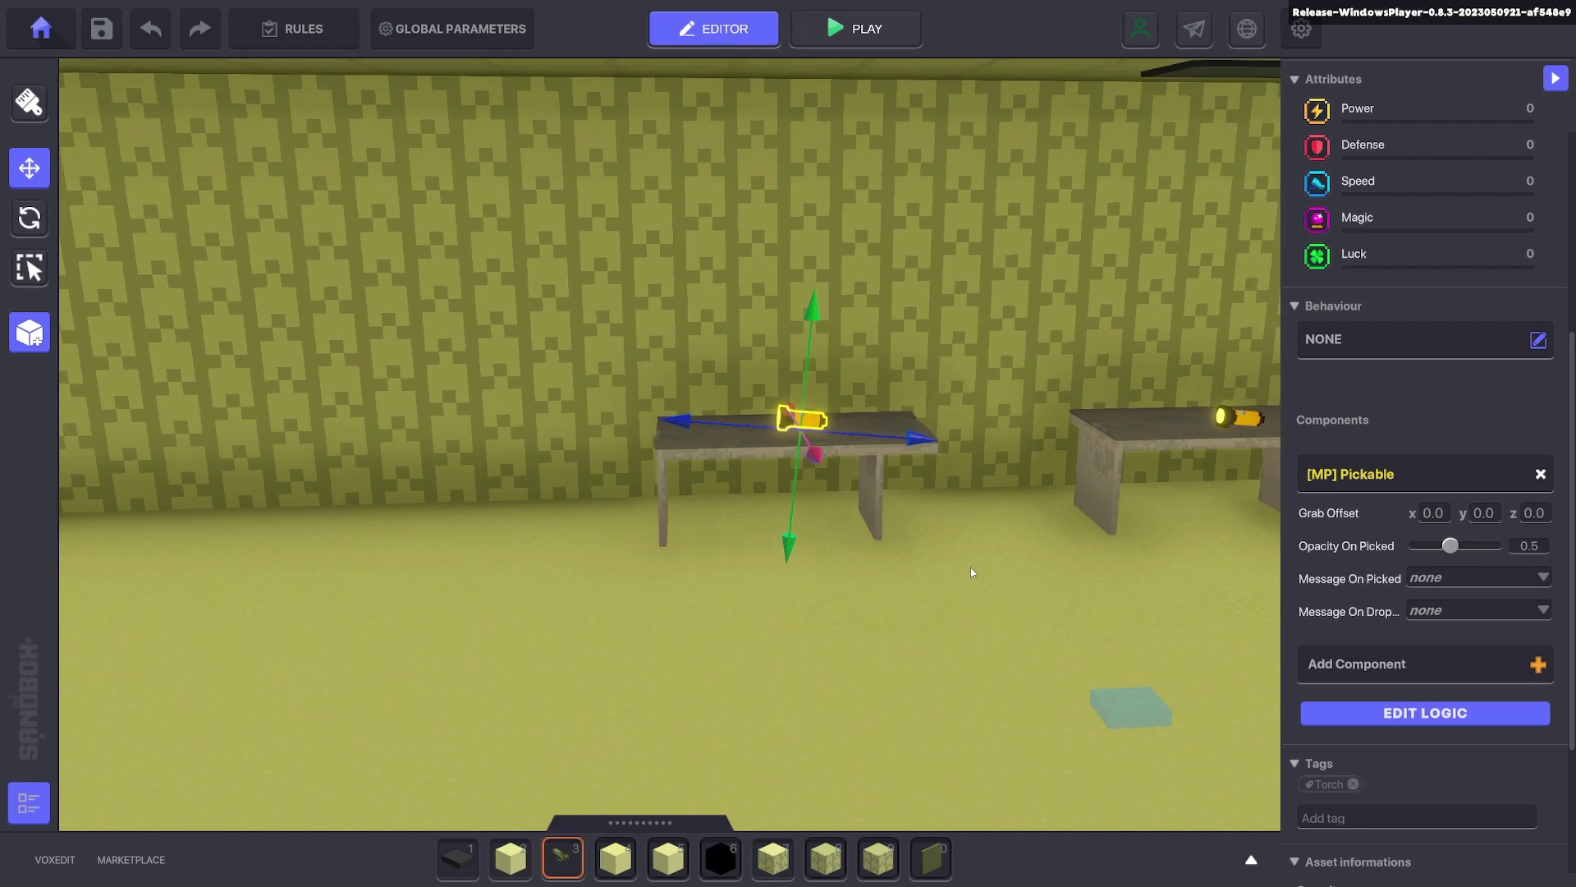
pyautogui.moveTo(879, 497); pyautogui.dragTo(940, 568, button='middle')
pyautogui.scroll(1, 940, 568)
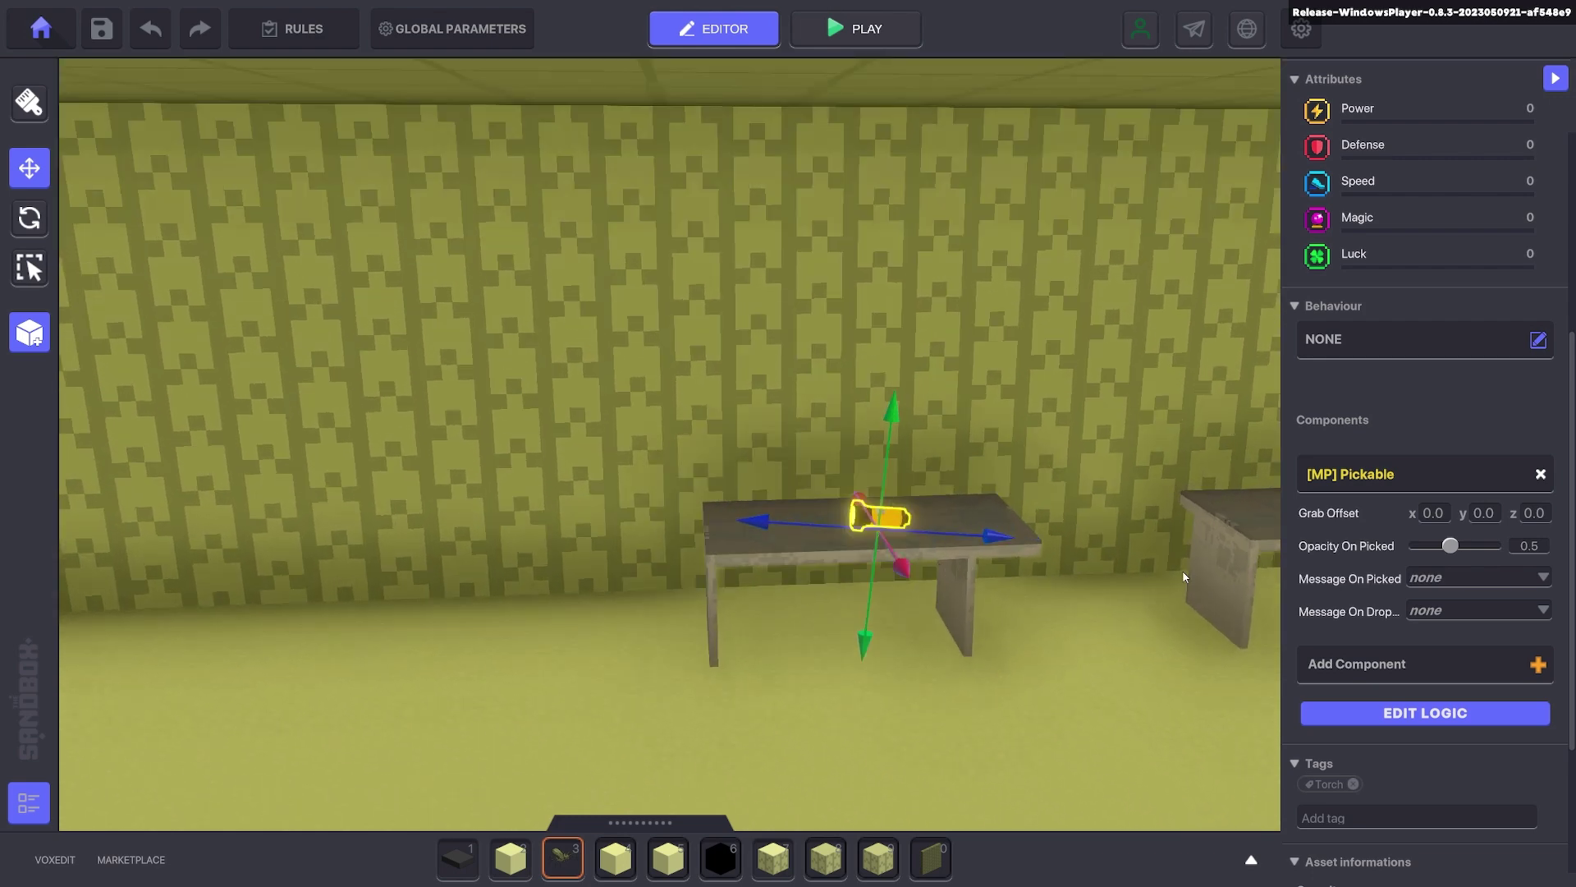
pyautogui.moveTo(901, 566); pyautogui.dragTo(908, 584)
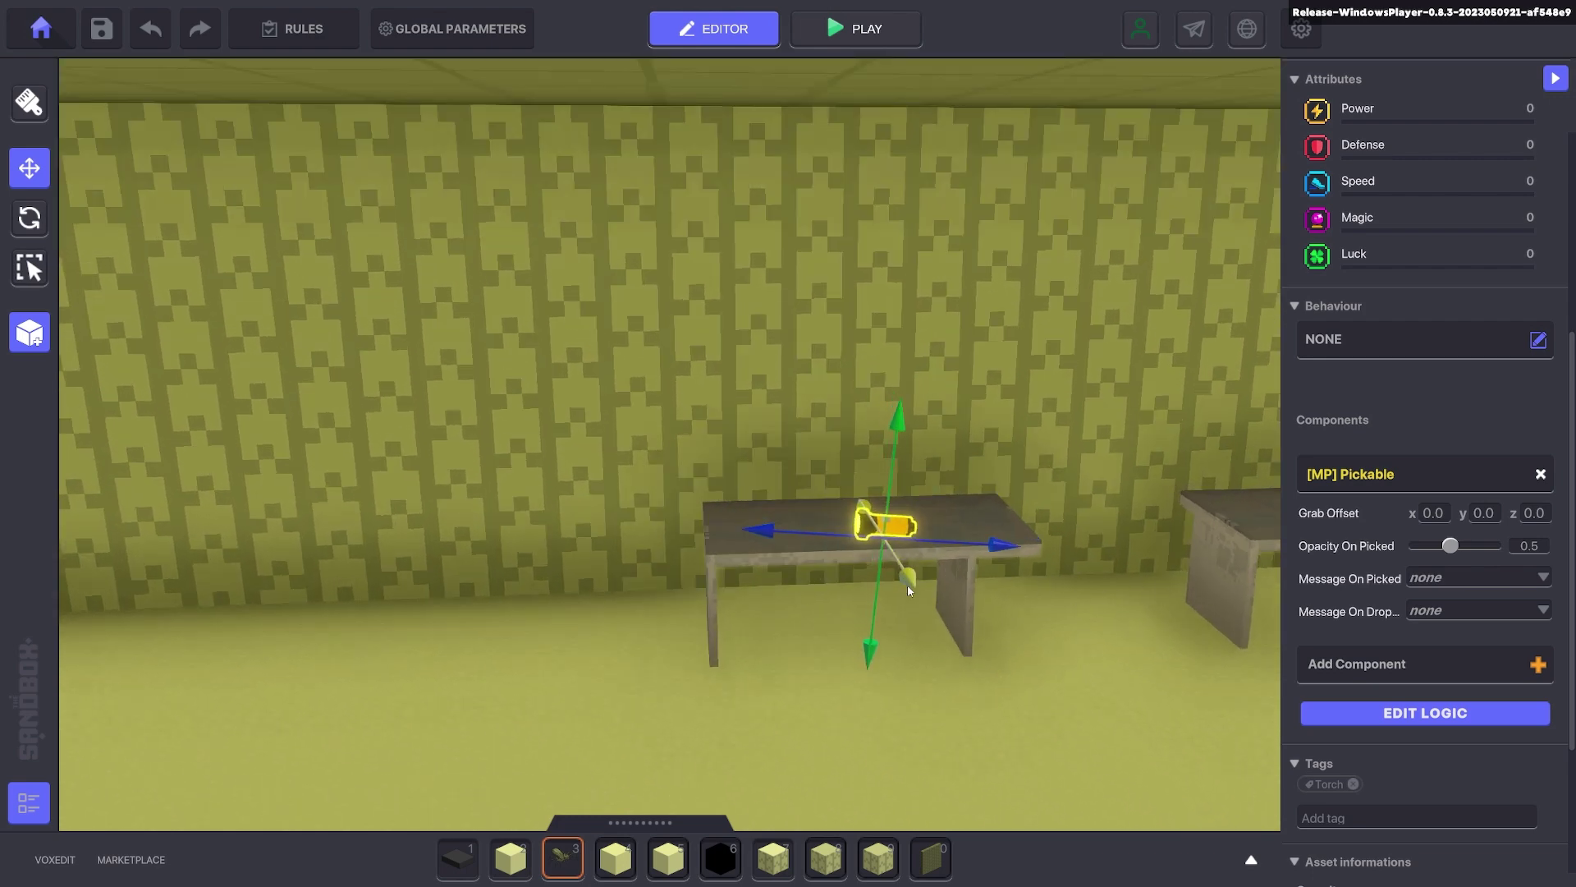
# Step: Place a Numpad Timer block near the duplicated desk, set its physics to No Collisions, and move it onto the desk beside the torch
pyautogui.click(460, 854)
pyautogui.click(851, 723)
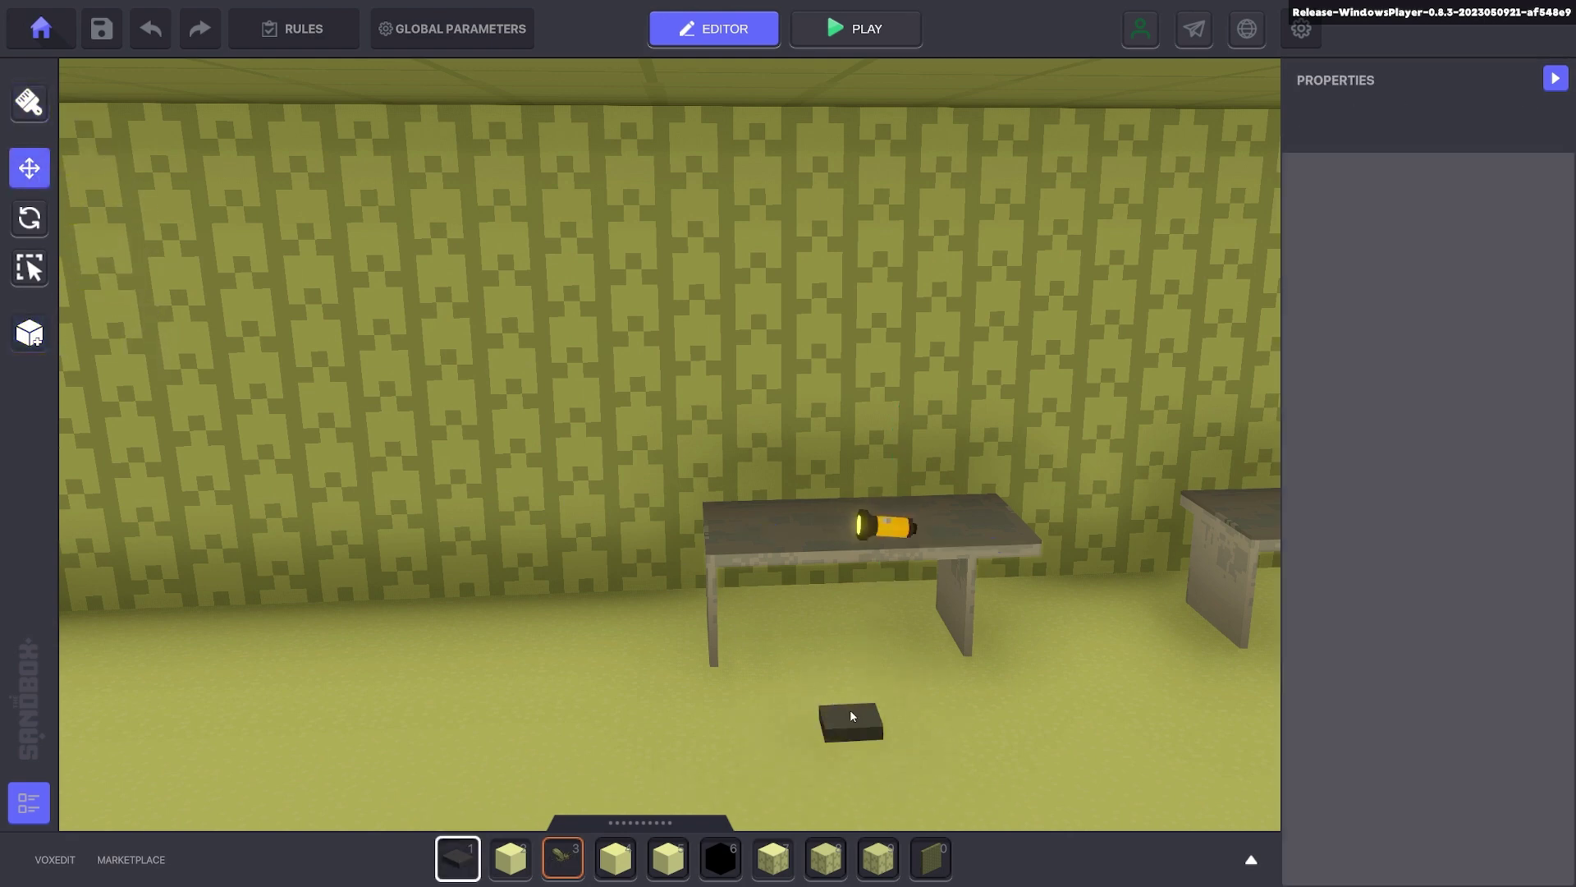
pyautogui.click(851, 718)
pyautogui.click(1372, 413)
pyautogui.click(1355, 439)
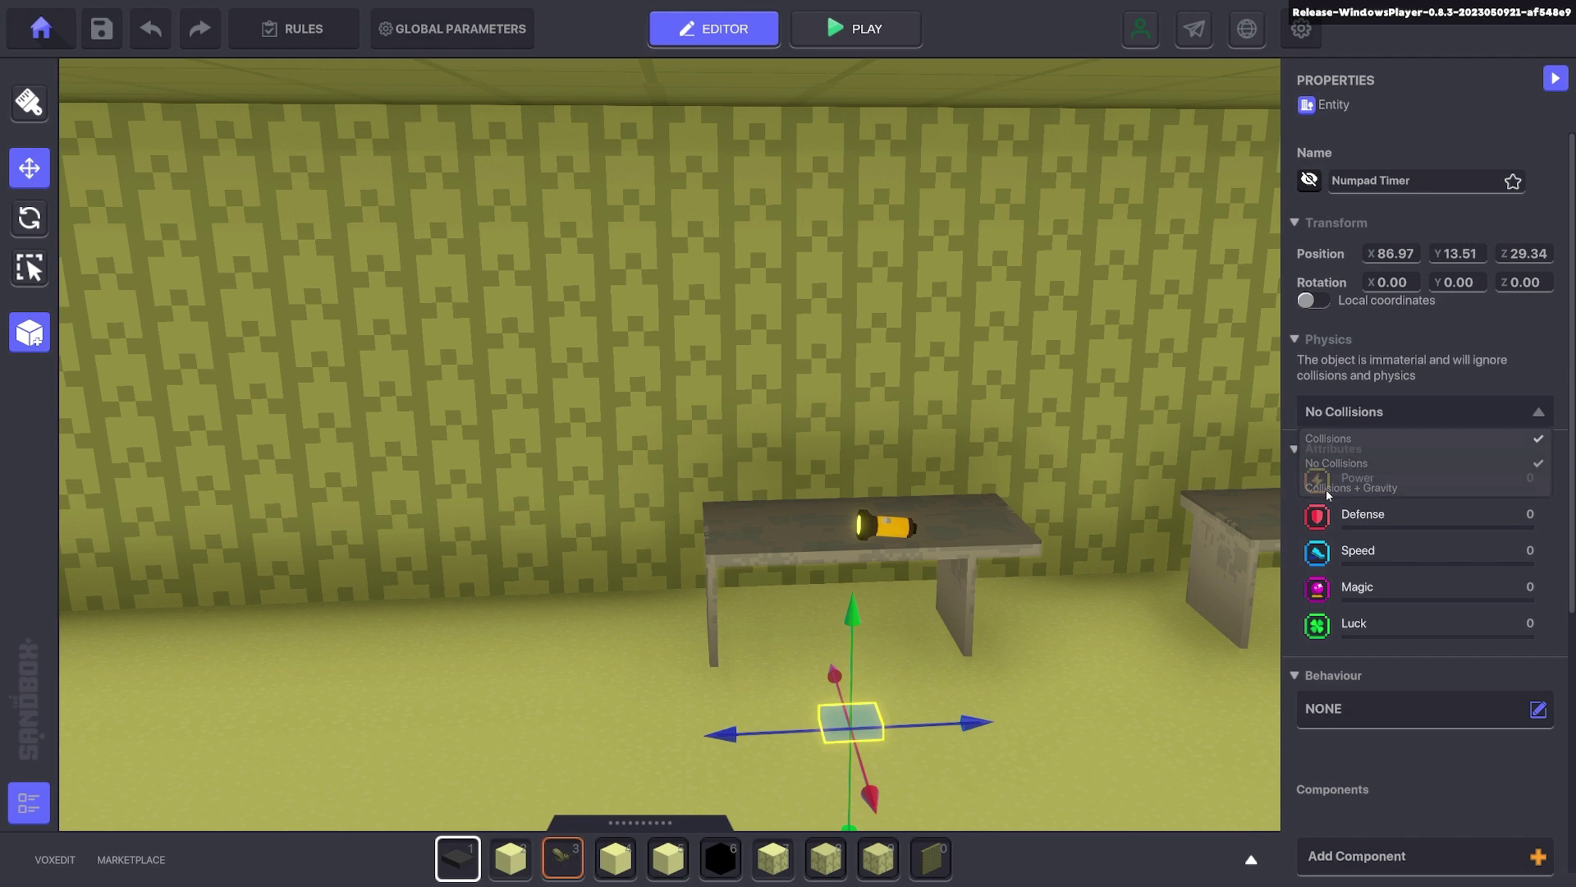
pyautogui.moveTo(853, 611); pyautogui.dragTo(854, 422)
pyautogui.moveTo(813, 480); pyautogui.dragTo(956, 519, button='right')
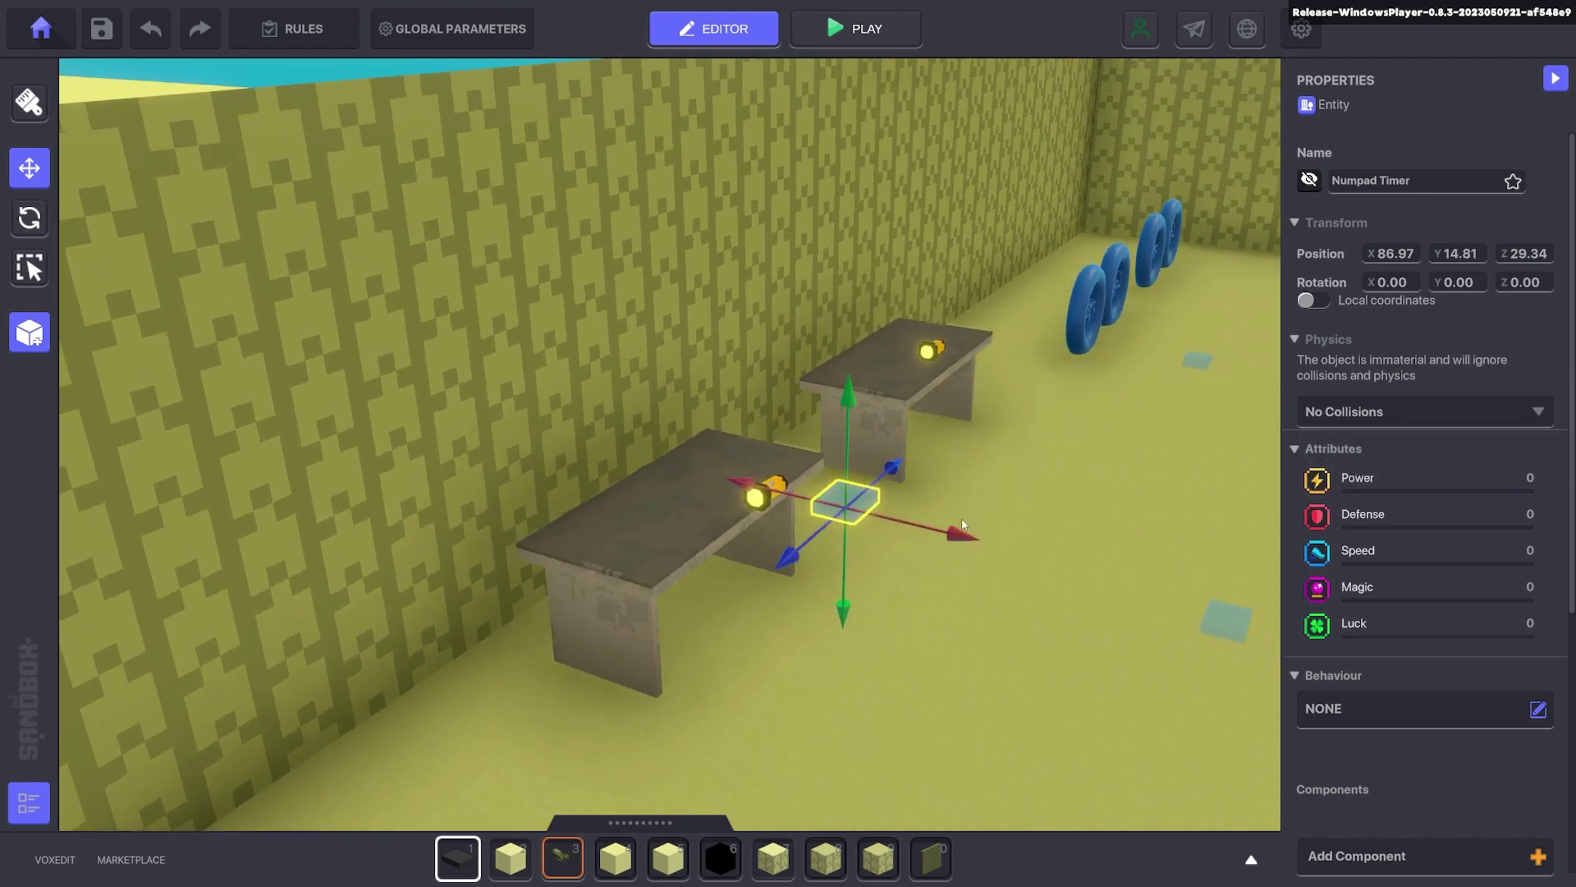
pyautogui.moveTo(964, 534); pyautogui.dragTo(839, 516)
pyautogui.moveTo(734, 386); pyautogui.dragTo(765, 408)
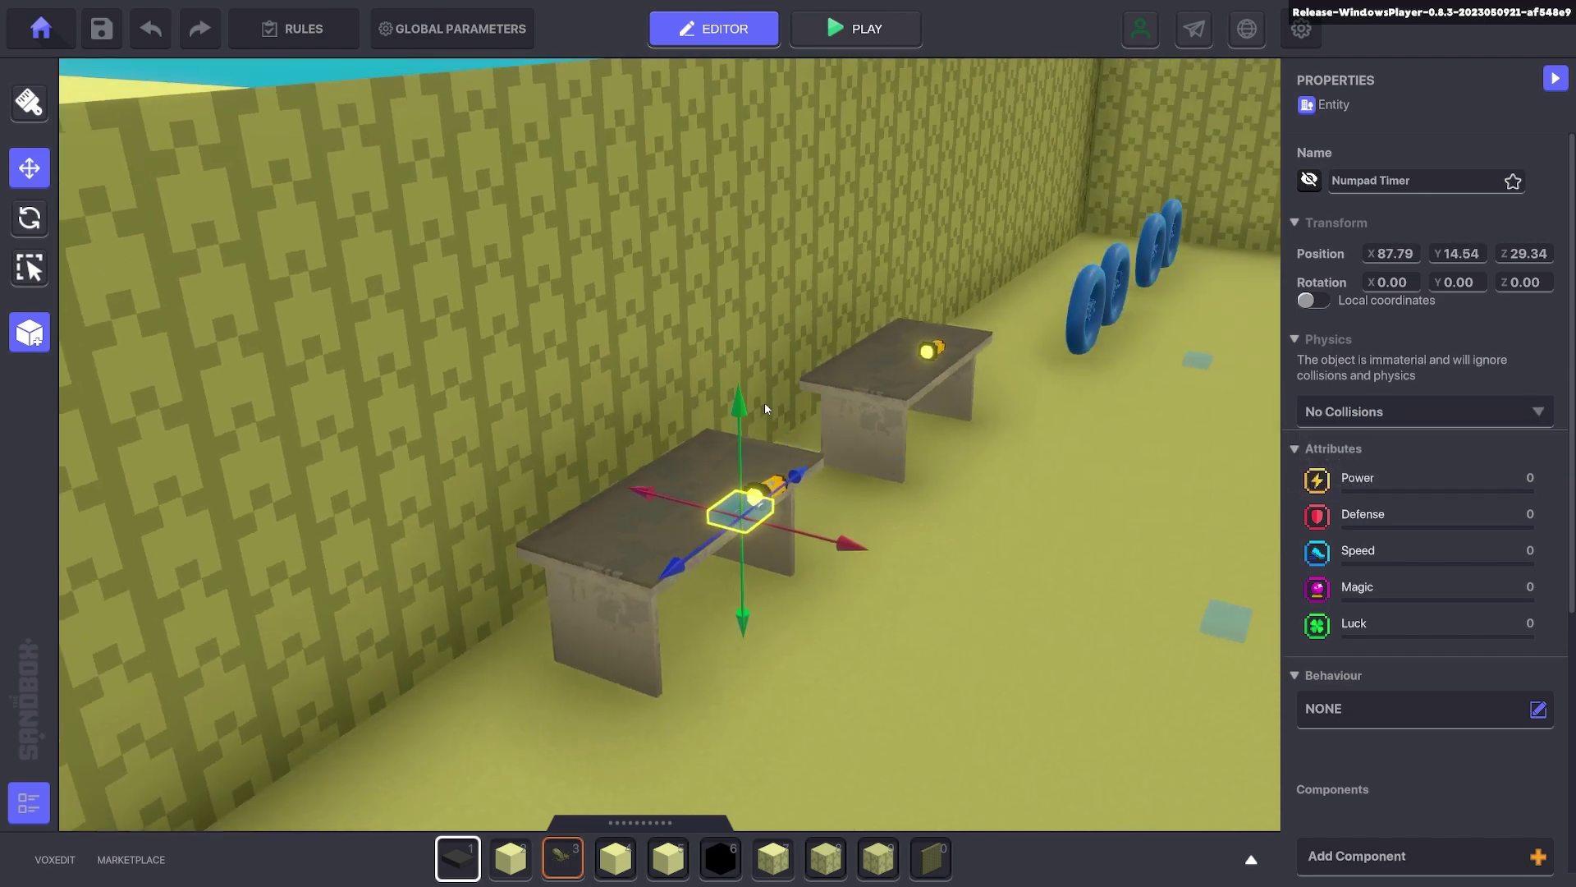
# Step: Search for the Light behaviour and assign it to the Numpad Timer block
pyautogui.click(1401, 708)
pyautogui.click(767, 206)
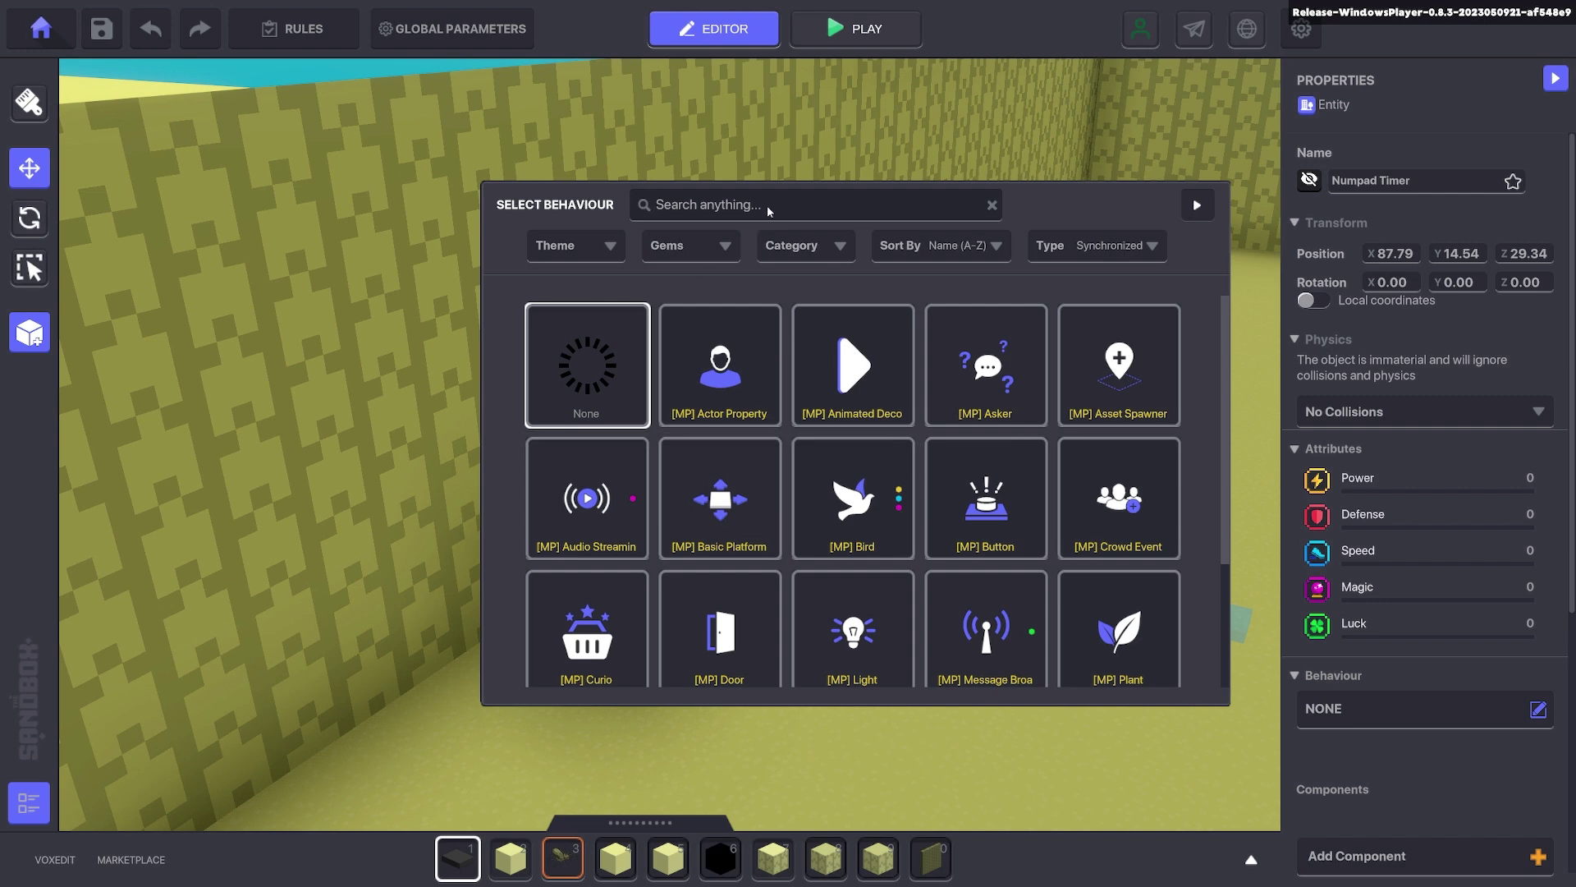
pyautogui.write('lig')
pyautogui.click(861, 371)
# Step: Configure the light with a grey colour, falloff 0.4, range 5 and the Spot Light type
pyautogui.moveTo(957, 499); pyautogui.dragTo(819, 462, button='right')
pyautogui.moveTo(854, 501)
pyautogui.mouseDown()
pyautogui.moveTo(771, 501)
pyautogui.moveTo(844, 502)
pyautogui.mouseUp()
pyautogui.scroll(-4, 1391, 673)
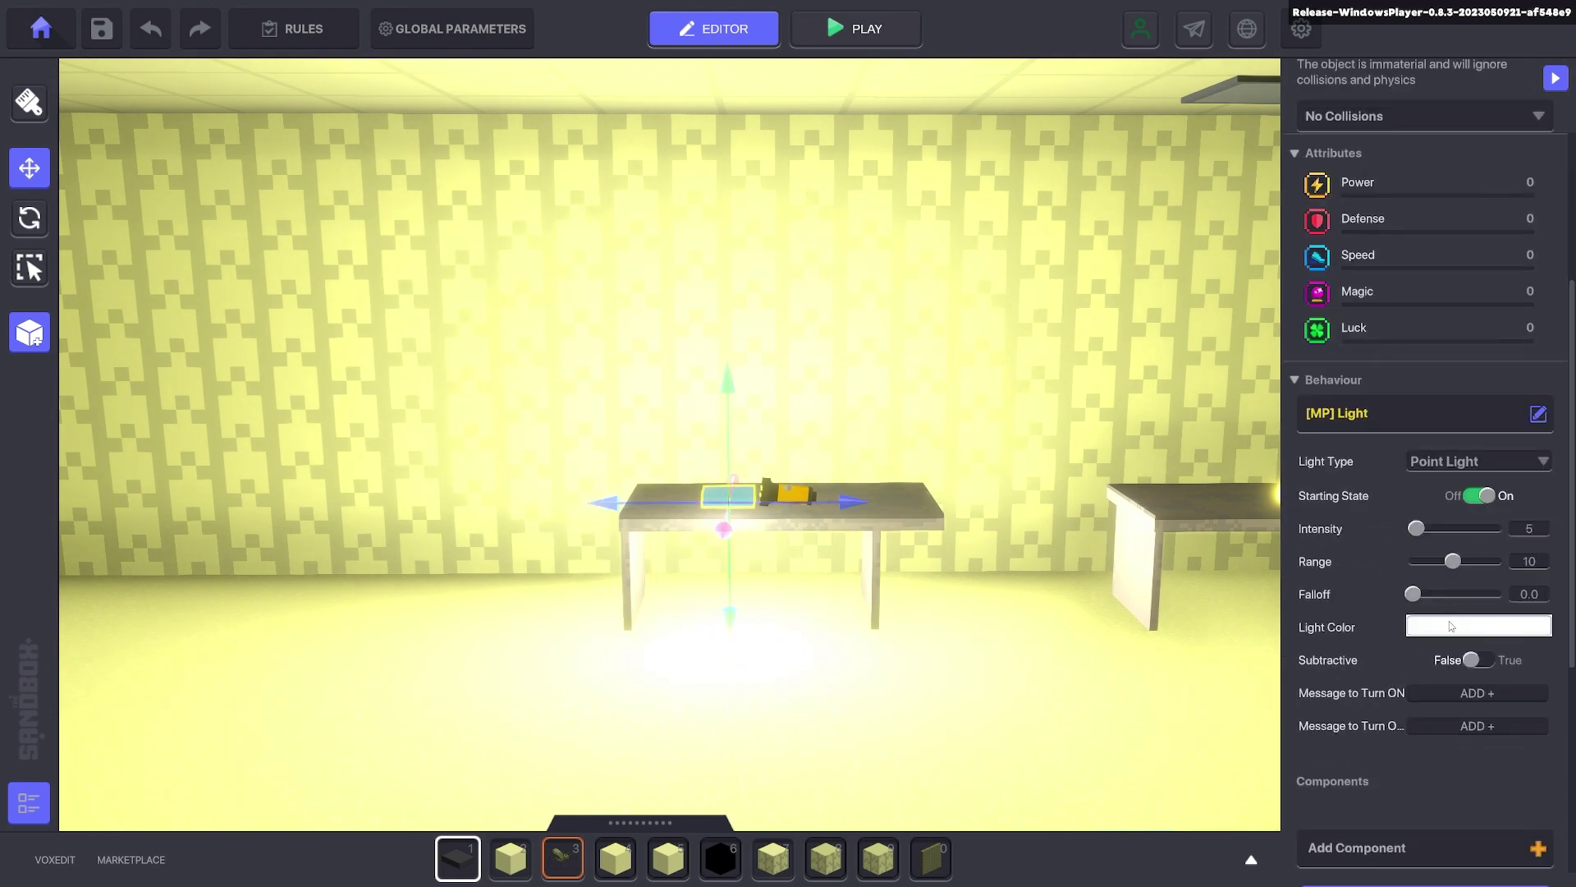
pyautogui.click(1452, 627)
pyautogui.click(1387, 391)
pyautogui.click(1450, 593)
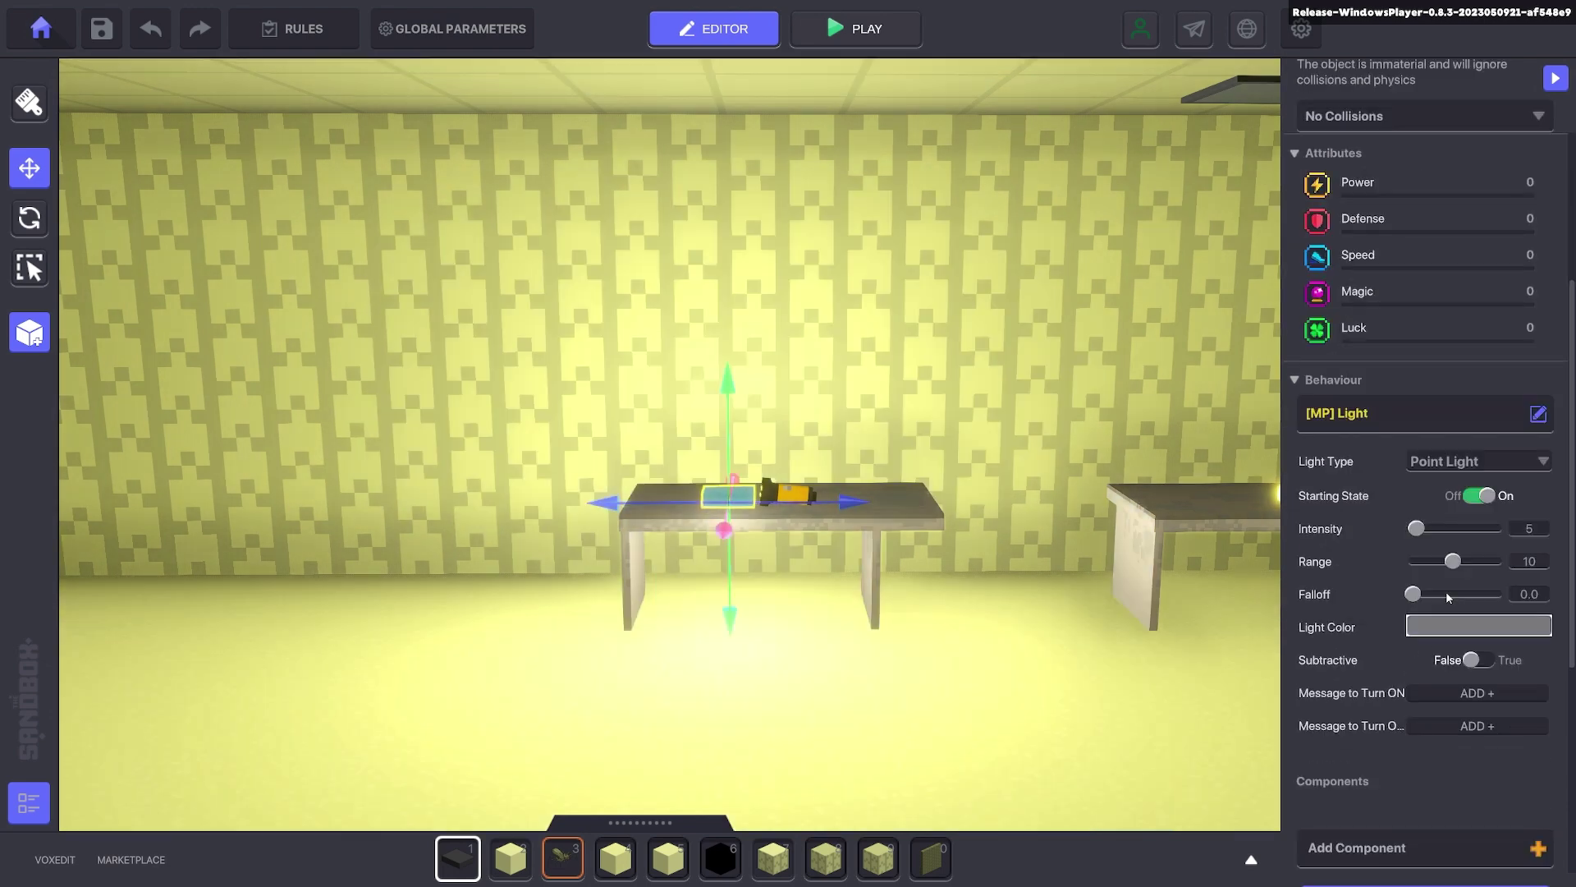
pyautogui.moveTo(1435, 562); pyautogui.dragTo(1424, 561)
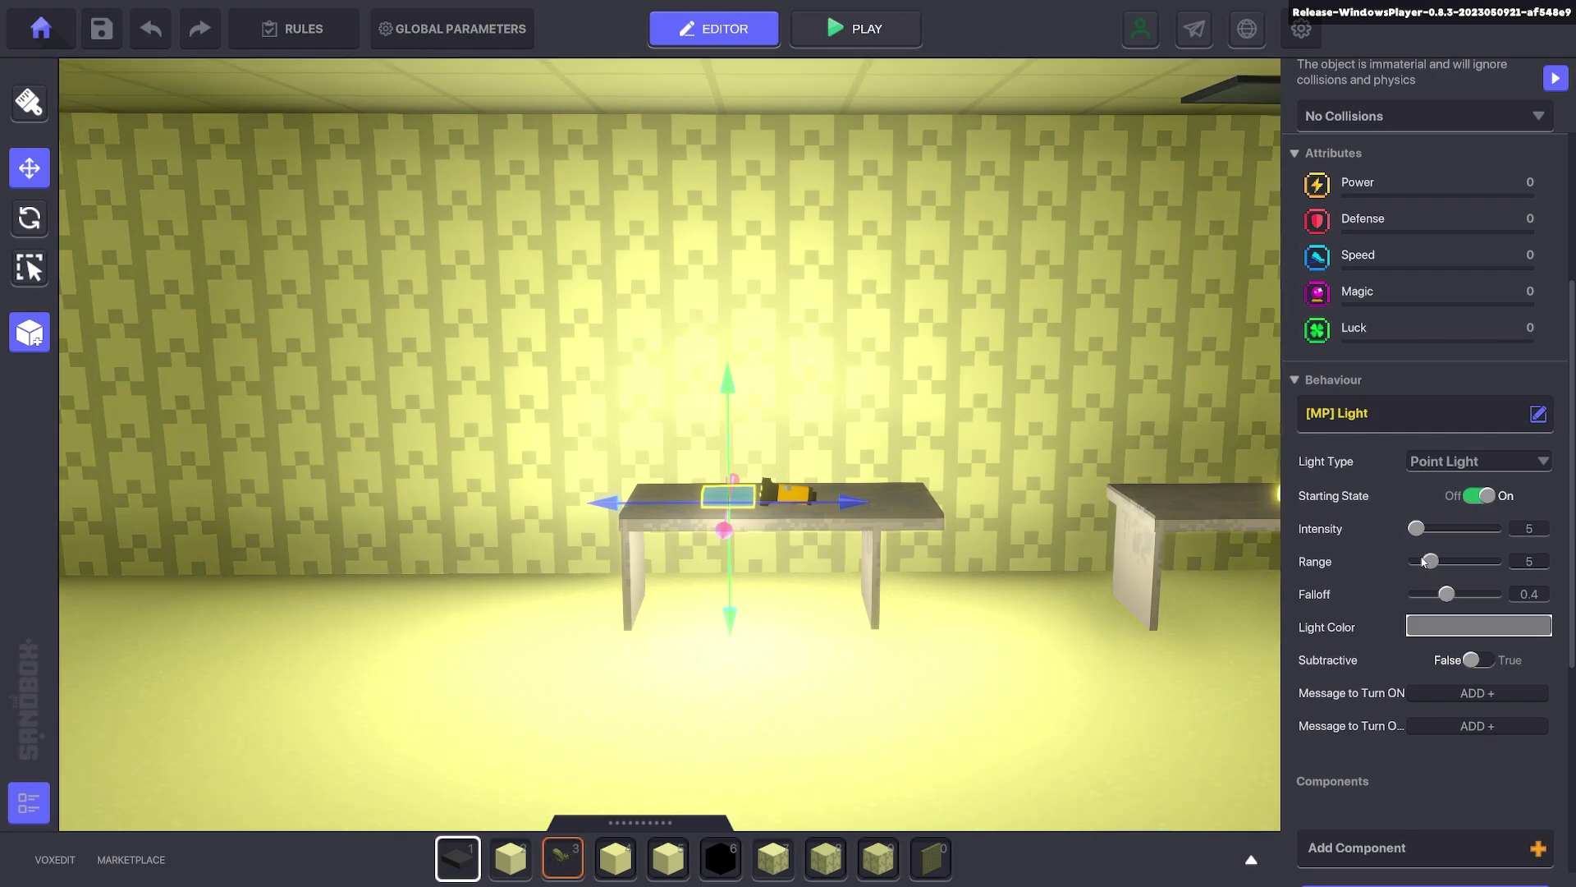
pyautogui.click(1460, 462)
pyautogui.click(1438, 500)
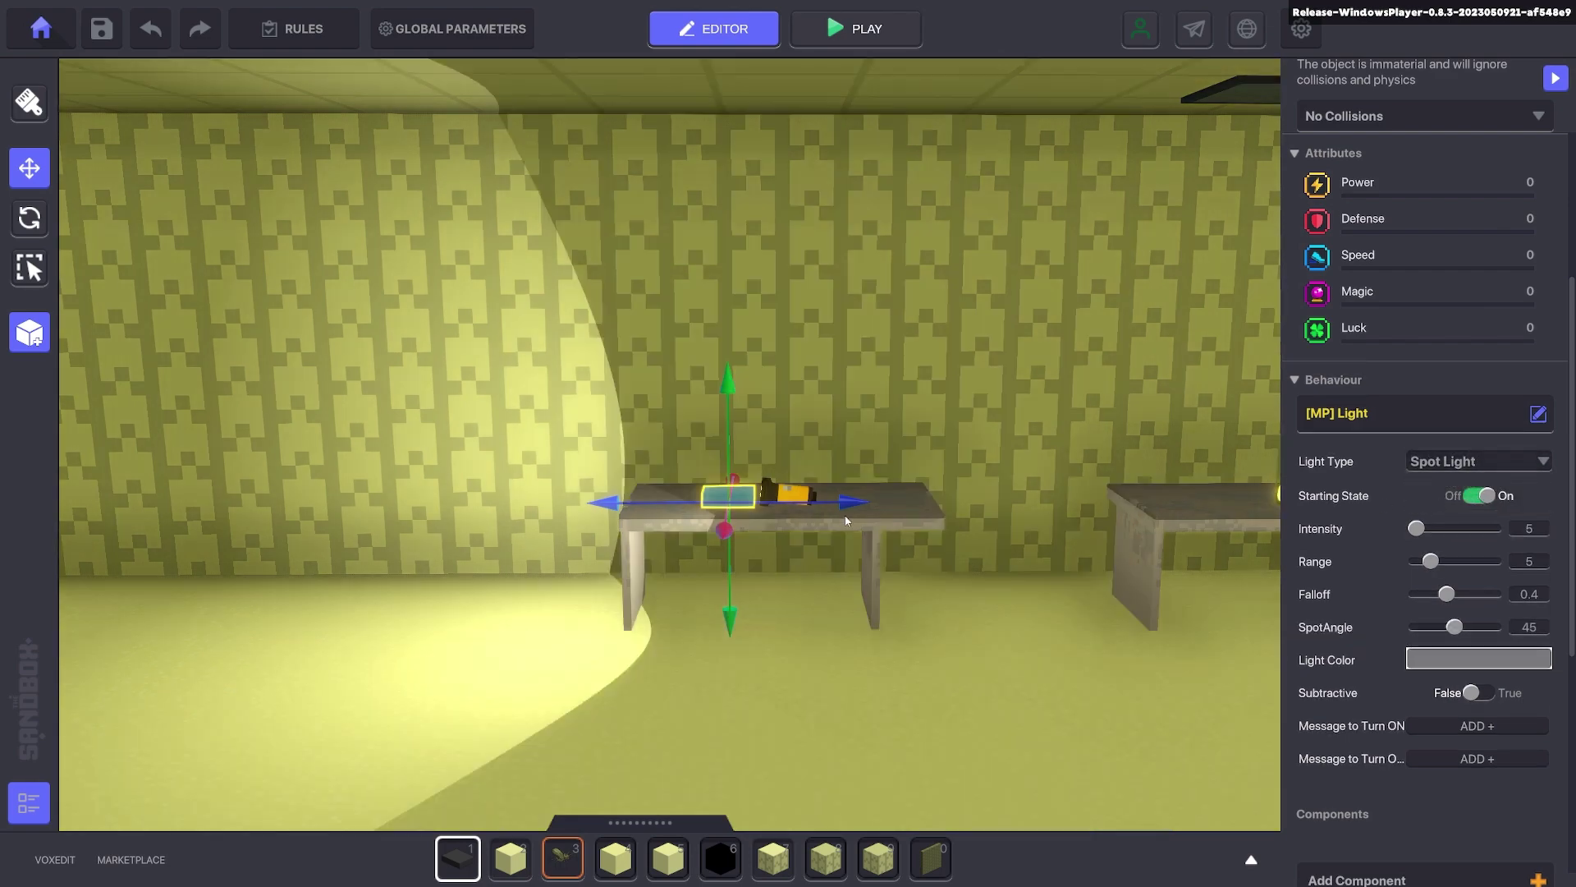
# Step: Move the light block along the desk to Z 29.00 so it overlaps the torch
pyautogui.moveTo(819, 504); pyautogui.dragTo(879, 506)
pyautogui.moveTo(886, 520); pyautogui.dragTo(909, 493, button='right')
pyautogui.moveTo(908, 493); pyautogui.dragTo(911, 490)
pyautogui.scroll(5, 859, 529)
pyautogui.moveTo(859, 531); pyautogui.dragTo(879, 691, button='right')
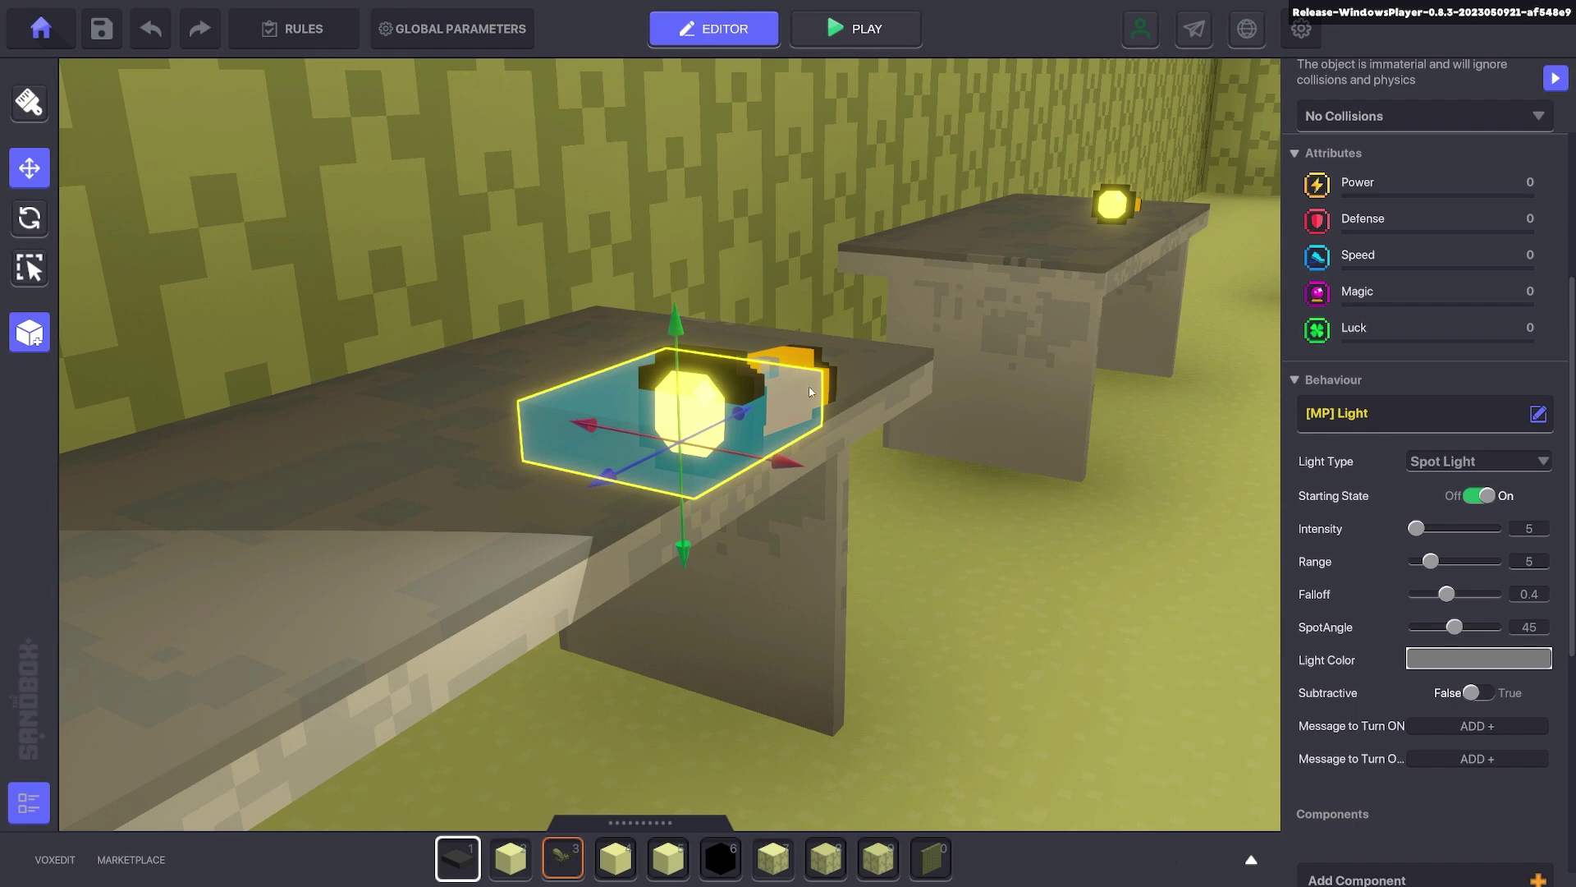
pyautogui.moveTo(742, 412); pyautogui.dragTo(790, 390)
pyautogui.moveTo(793, 394); pyautogui.dragTo(1189, 812, button='right')
pyautogui.scroll(-5, 846, 427)
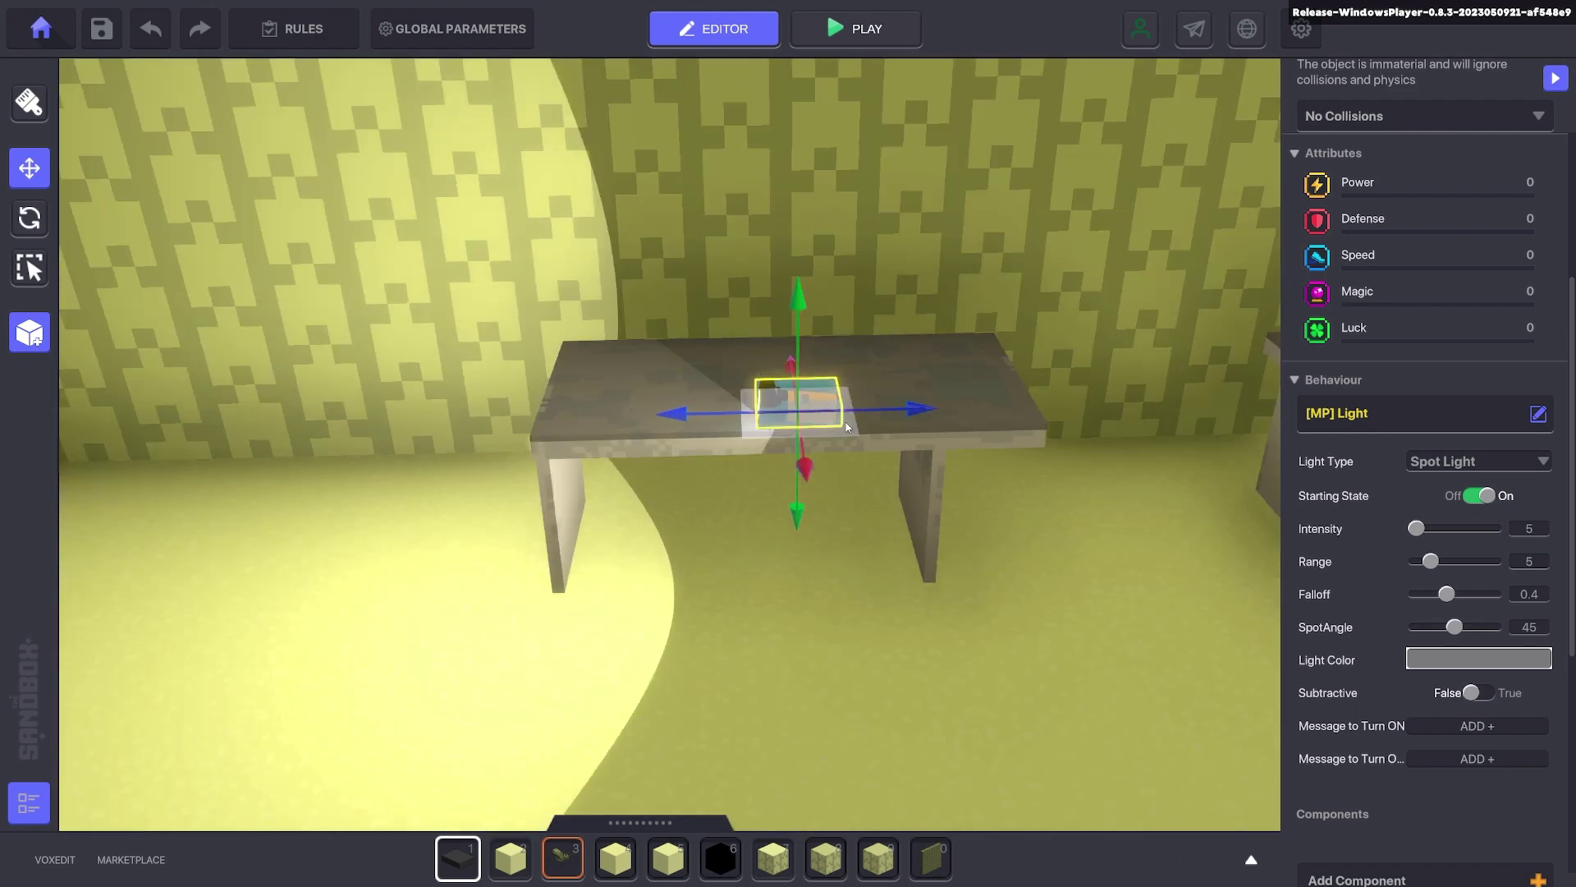
# Step: Set the spot light's range to 9, falloff to 0.7 and spot angle to 14, and move it to Z 29.21 at the torch's head
pyautogui.moveTo(1426, 530); pyautogui.dragTo(1416, 530)
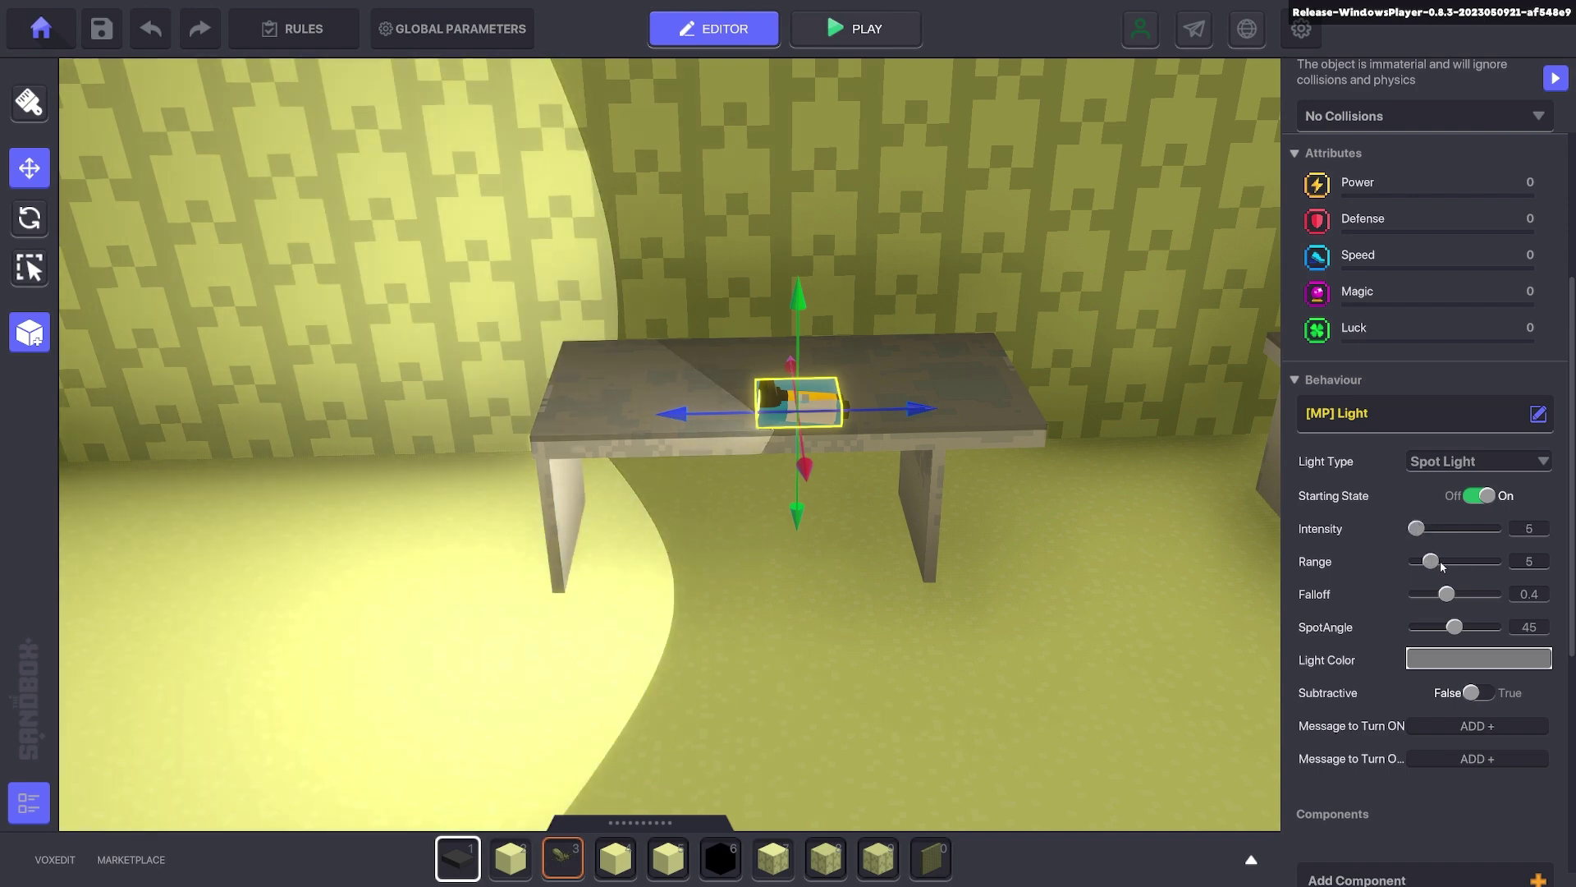
pyautogui.moveTo(928, 553); pyautogui.dragTo(967, 554, button='right')
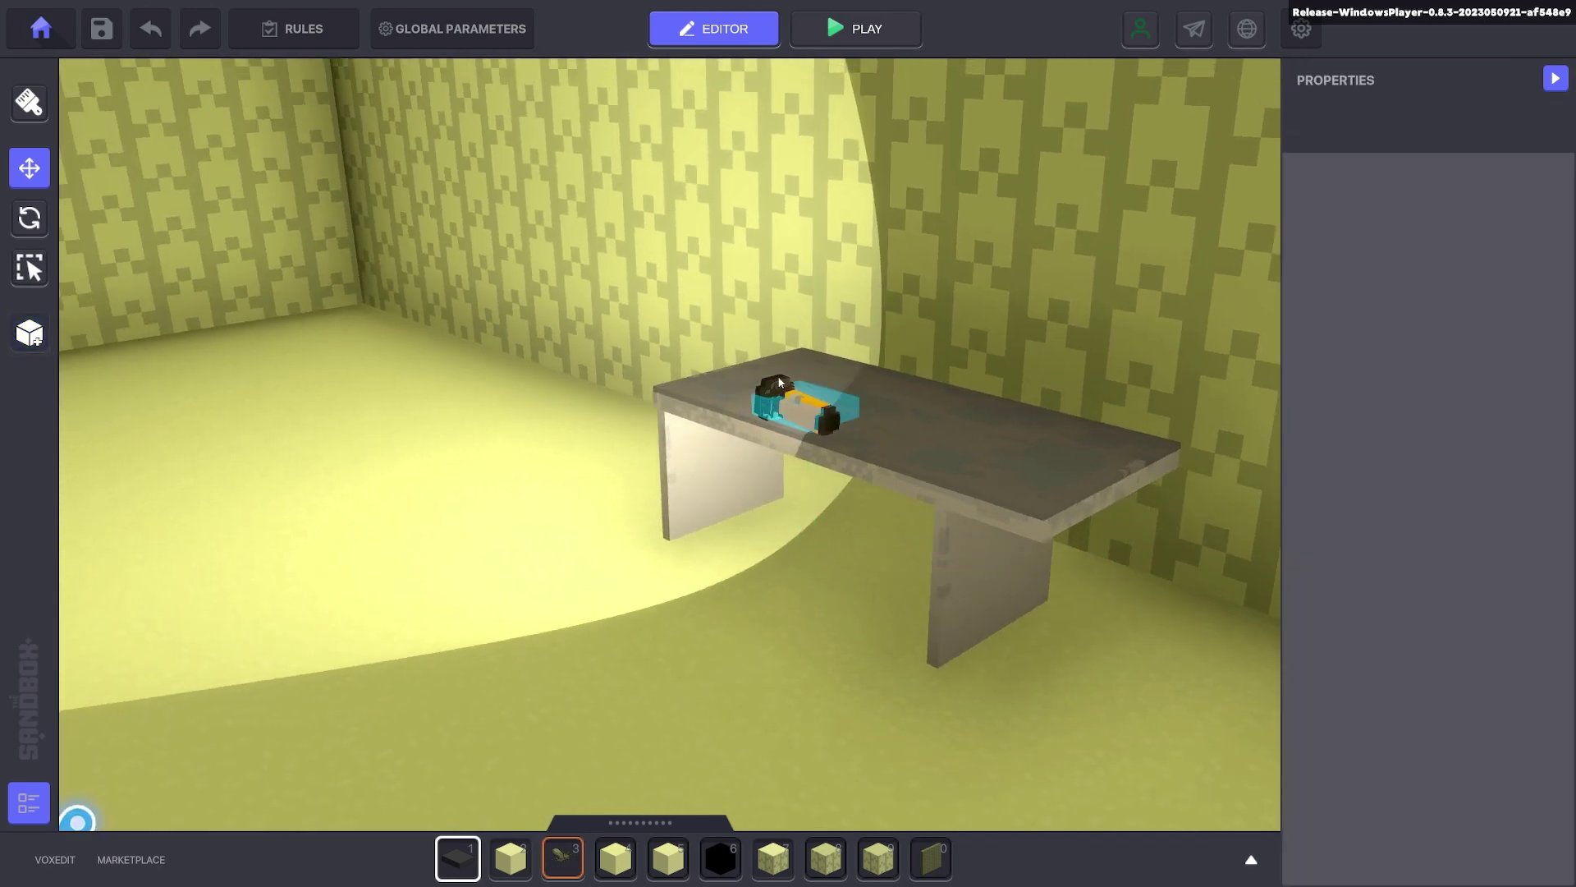
pyautogui.click(827, 404)
pyautogui.press('f')
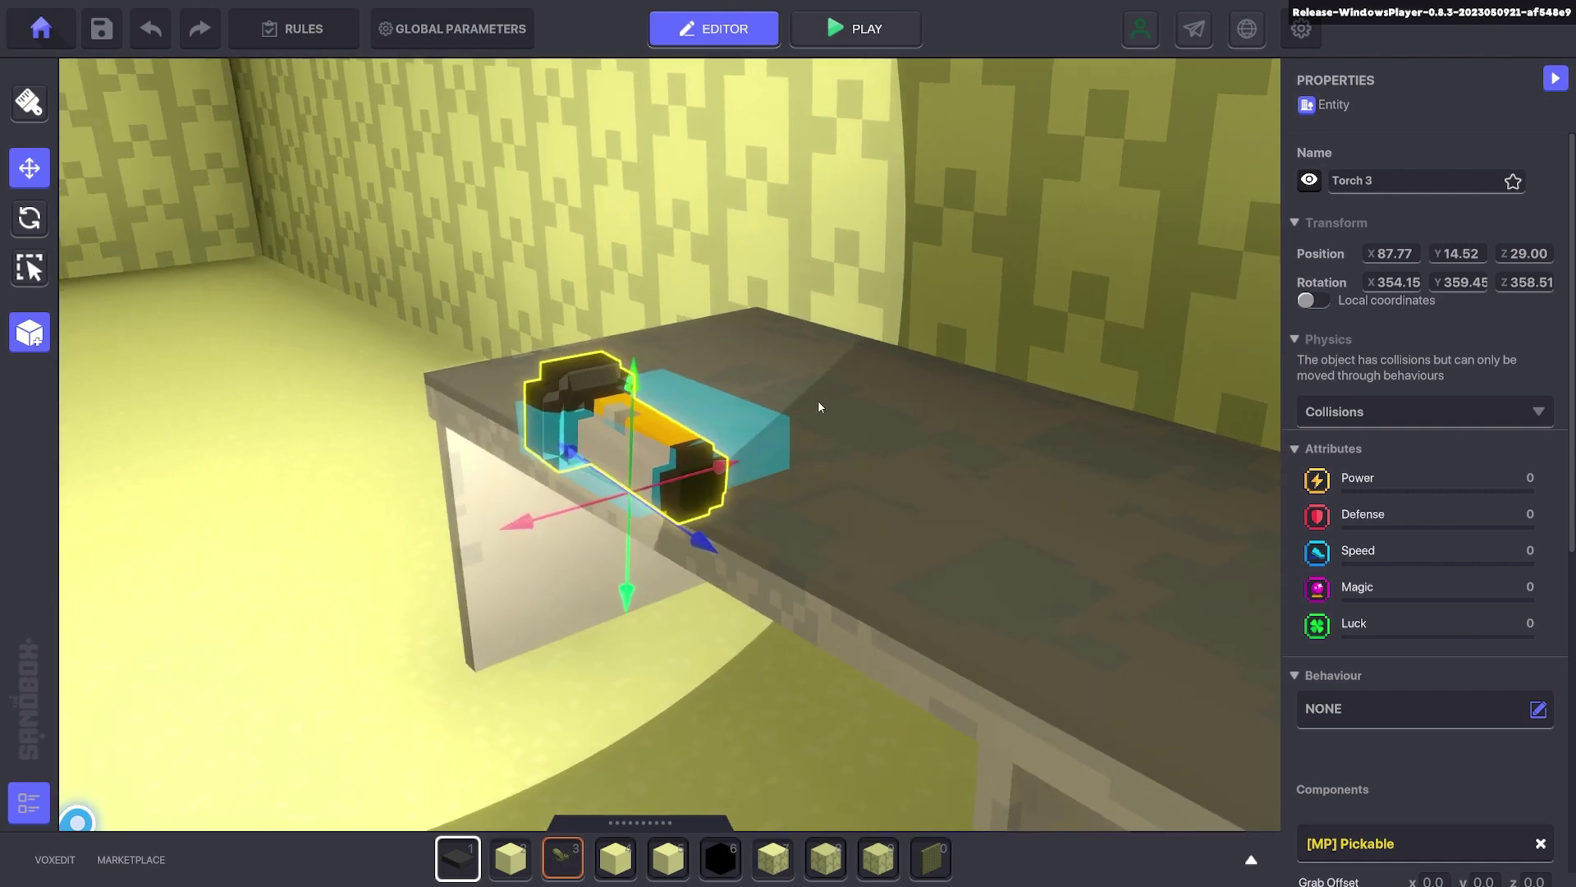
pyautogui.click(780, 434)
pyautogui.scroll(-3, 1442, 665)
pyautogui.scroll(-5, 1004, 599)
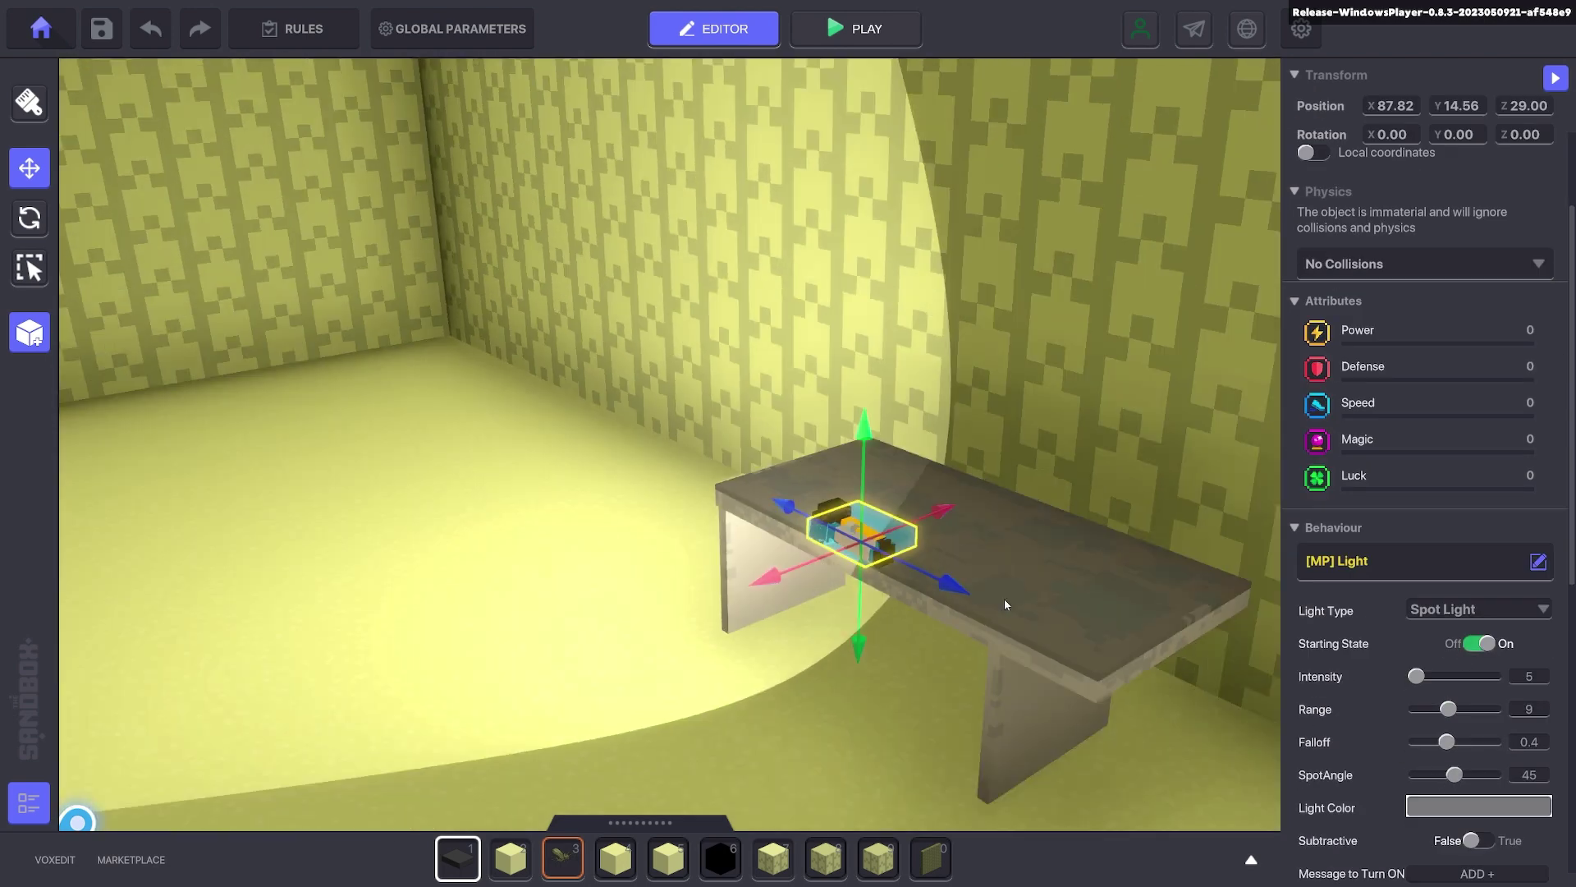
pyautogui.moveTo(1439, 776); pyautogui.dragTo(1475, 745)
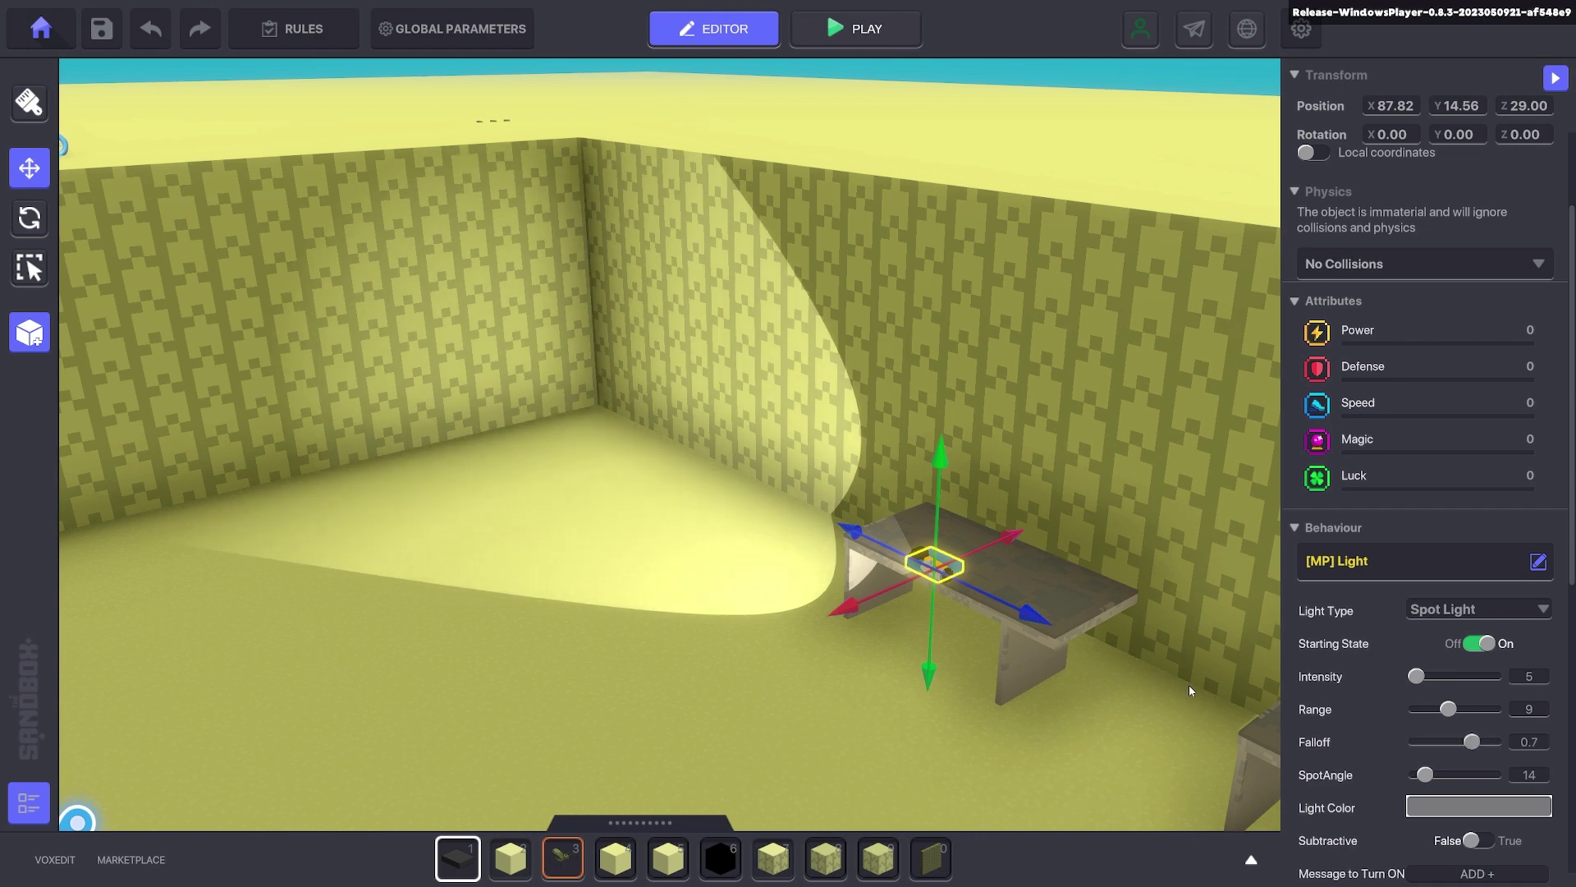
pyautogui.moveTo(1189, 684); pyautogui.dragTo(1008, 605, button='right')
pyautogui.moveTo(1008, 605); pyautogui.dragTo(972, 593)
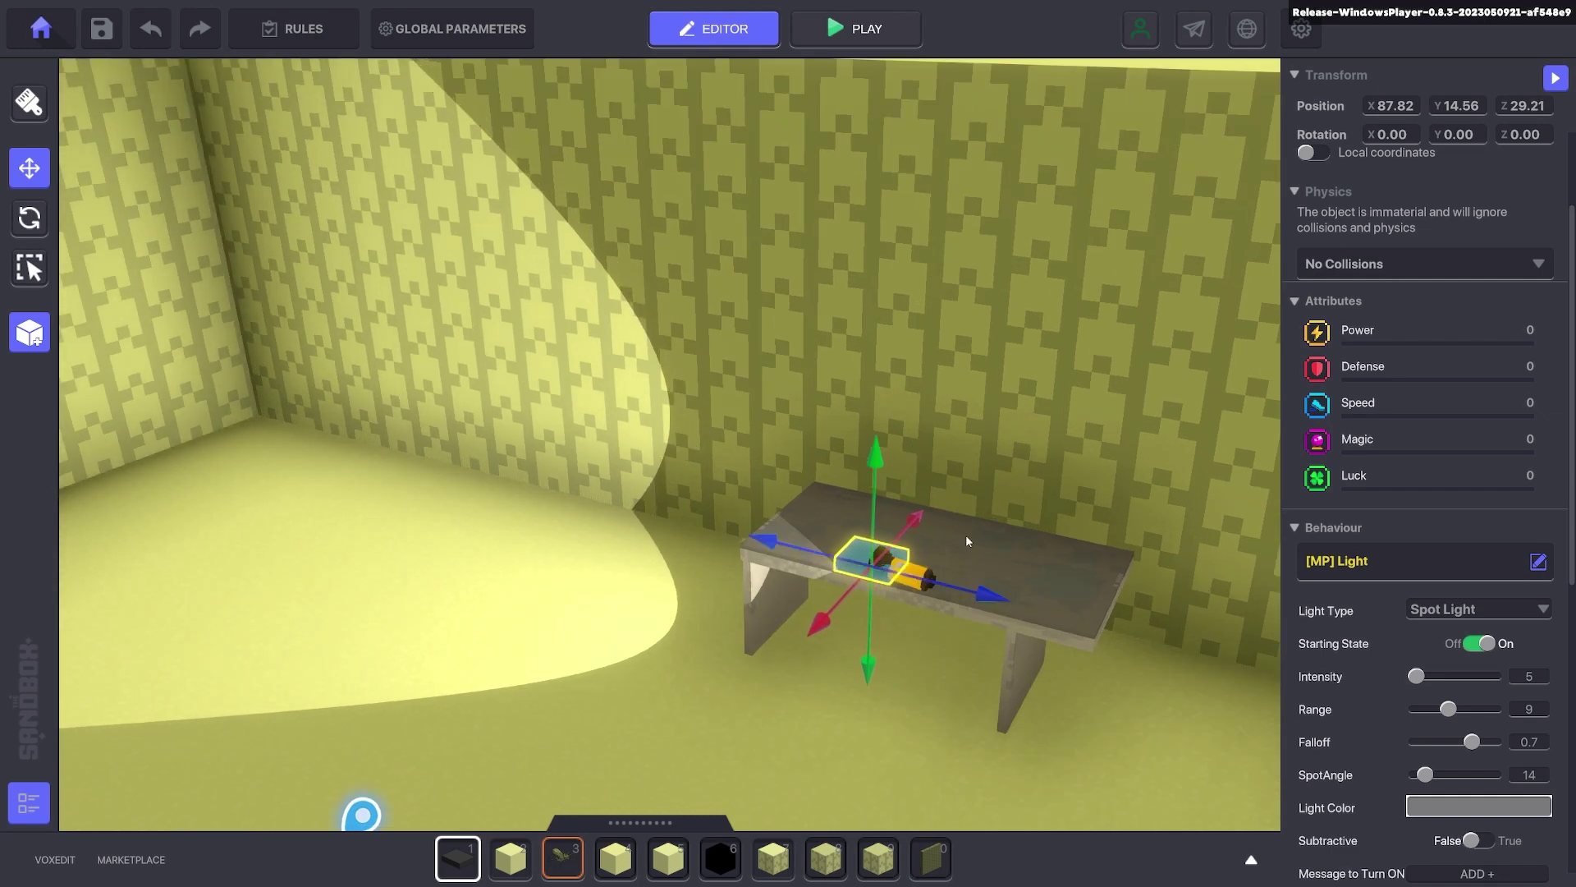
# Step: Rename the duplicated torch as QQ Torch 1 and its light block as QQ Torch 1 Light
pyautogui.click(910, 585)
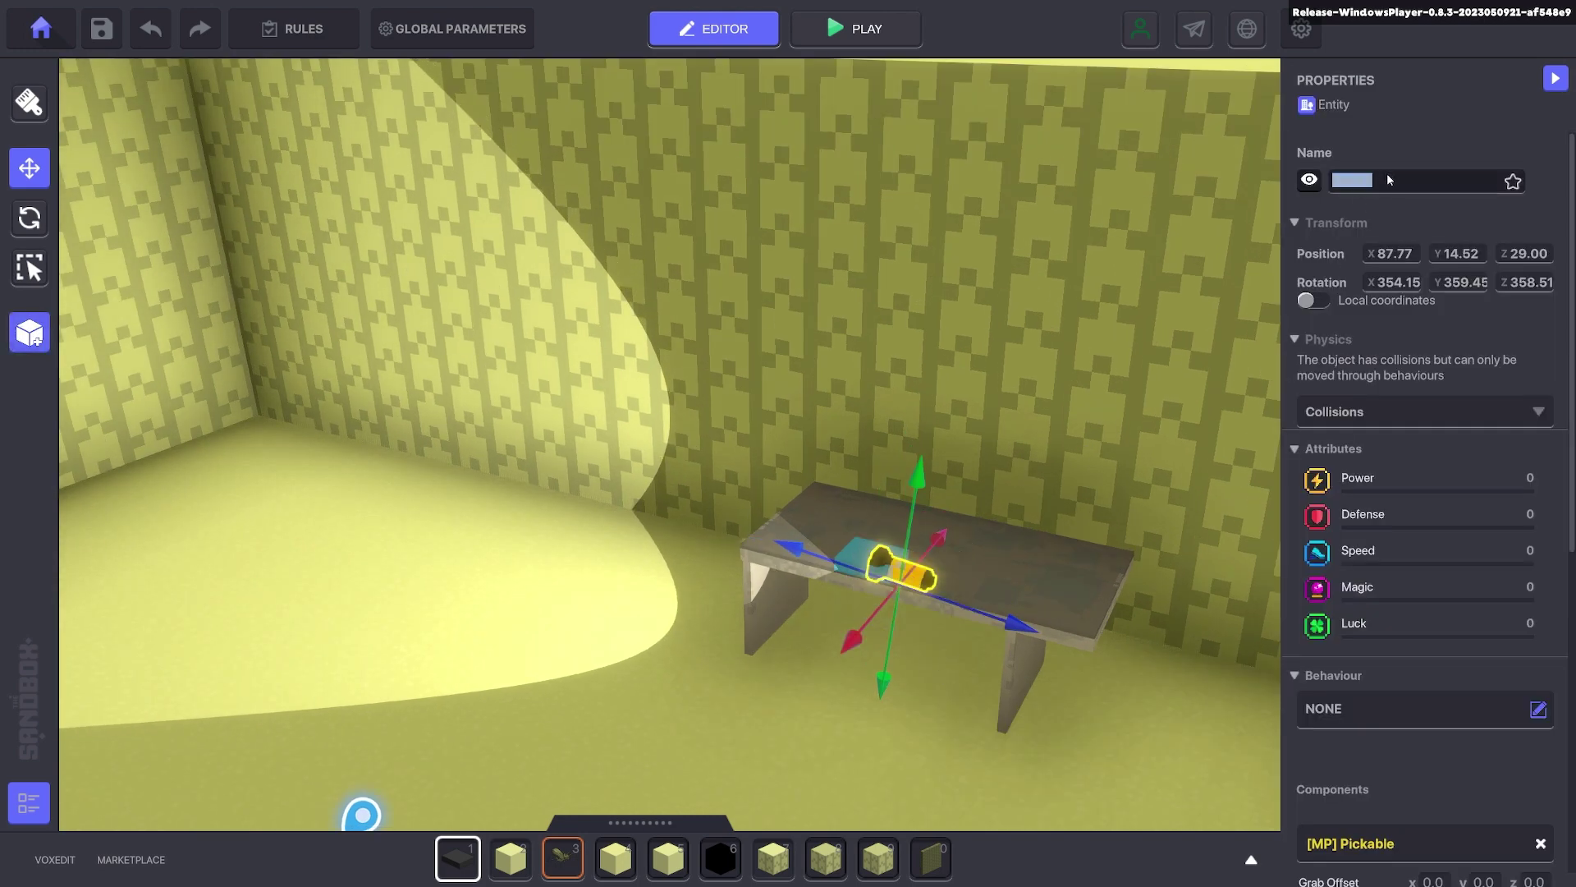
pyautogui.write('QQ Torch 1')
pyautogui.click(827, 722)
pyautogui.click(845, 559)
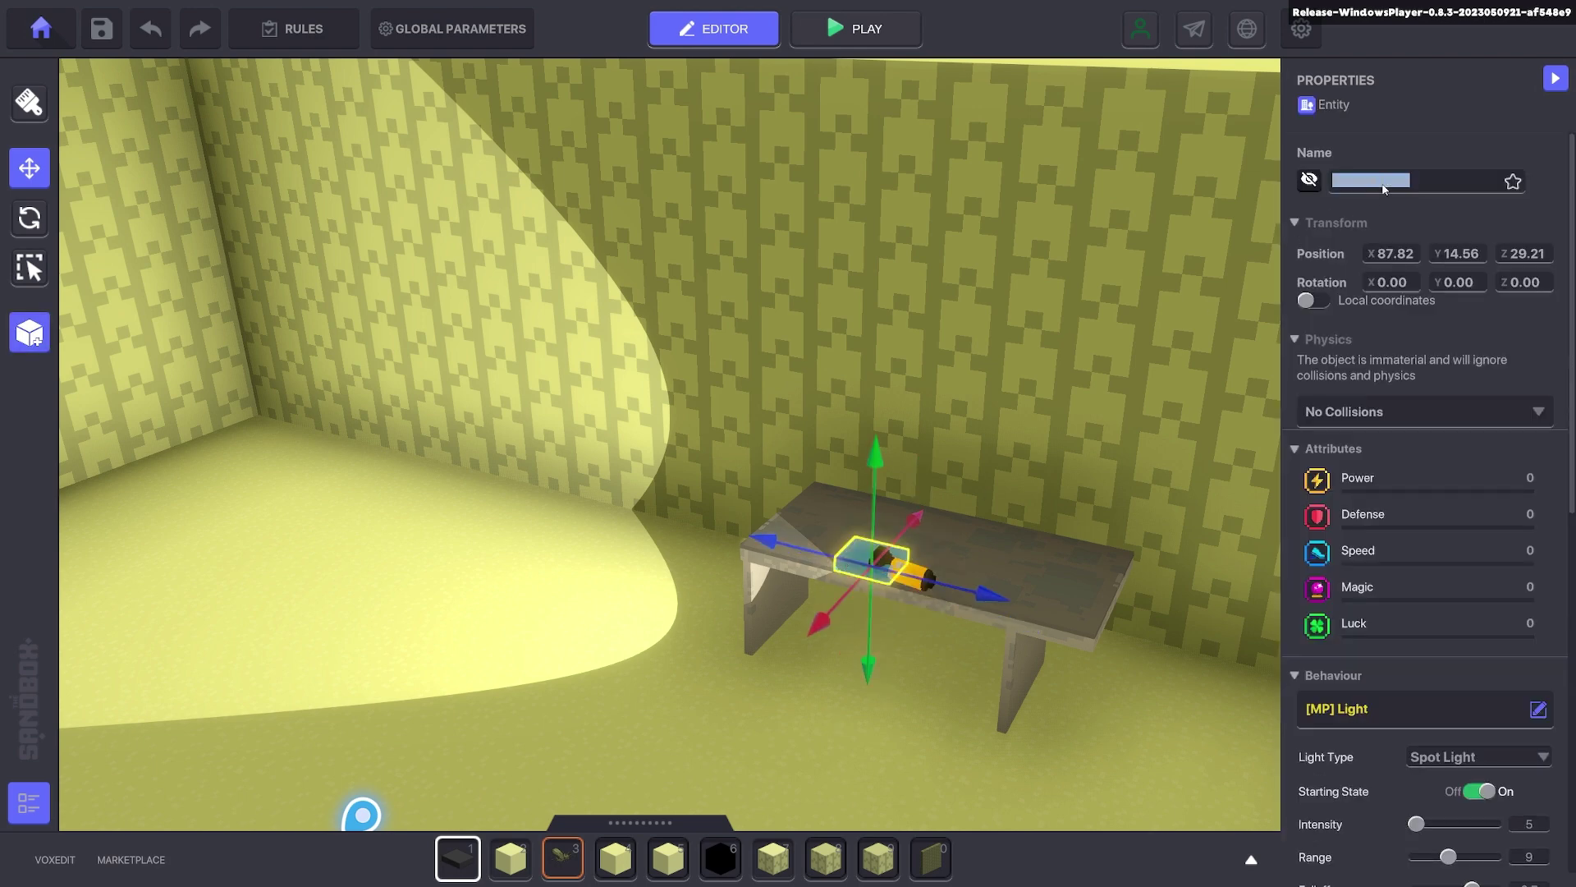
pyautogui.click(1382, 185)
pyautogui.write('QQ Torch 2')
# Step: Filter the hierarchy by "QQ tor" and nest QQ Torch 1 Light under QQ Torch 1
pyautogui.click(29, 803)
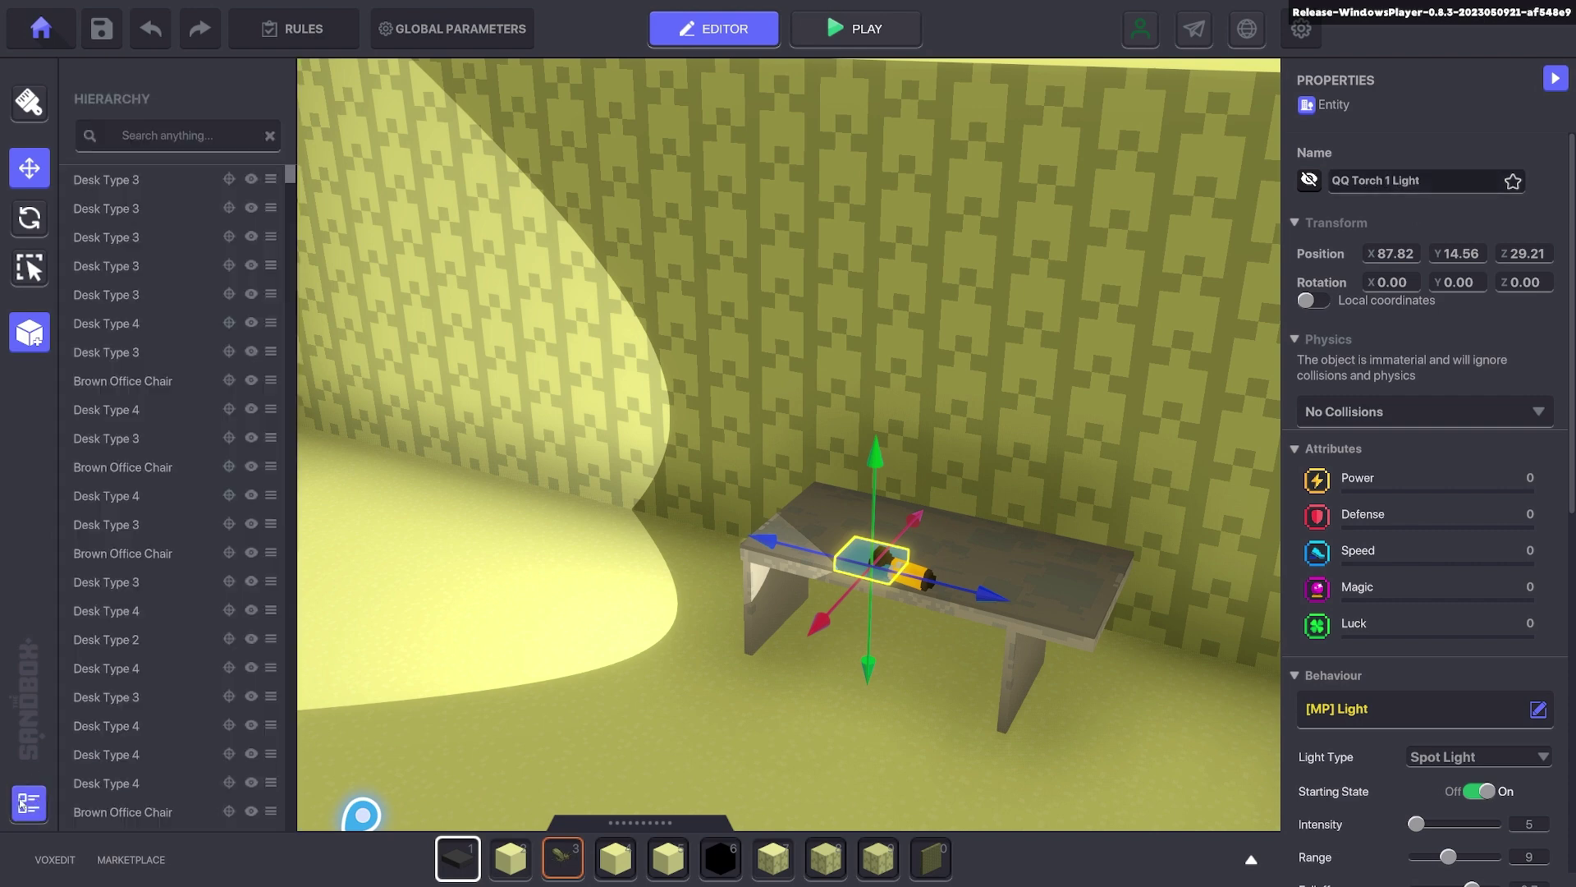
pyautogui.click(185, 137)
pyautogui.write('QQ tor')
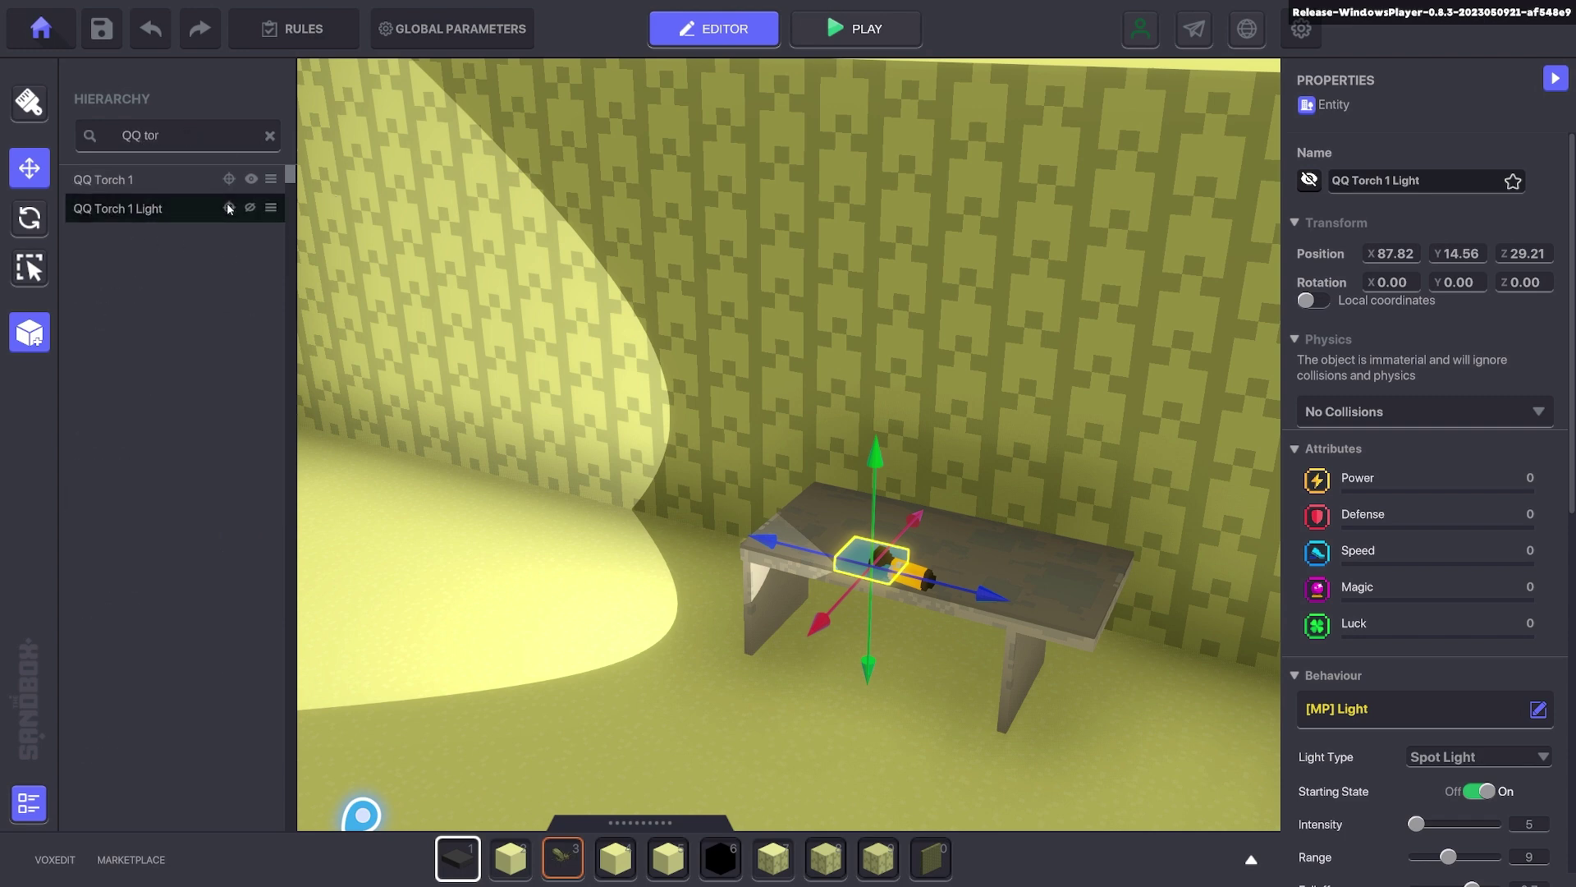
pyautogui.moveTo(166, 180); pyautogui.dragTo(164, 179)
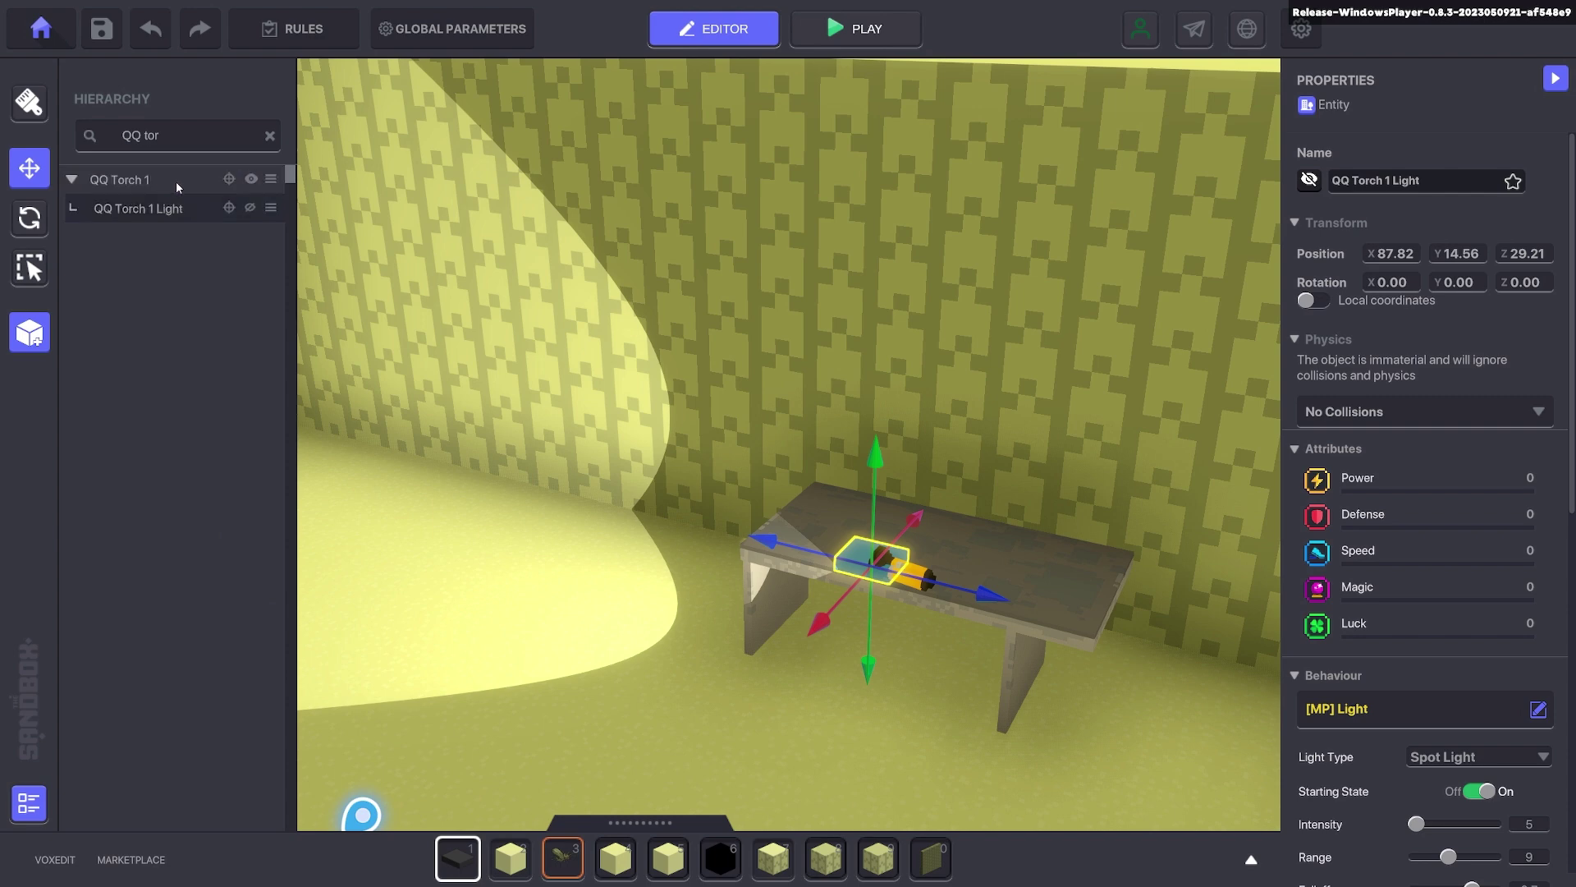
# Step: Shift QQ Torch 1 along the desk to check that the nested light follows, and hide the hierarchy
pyautogui.click(176, 180)
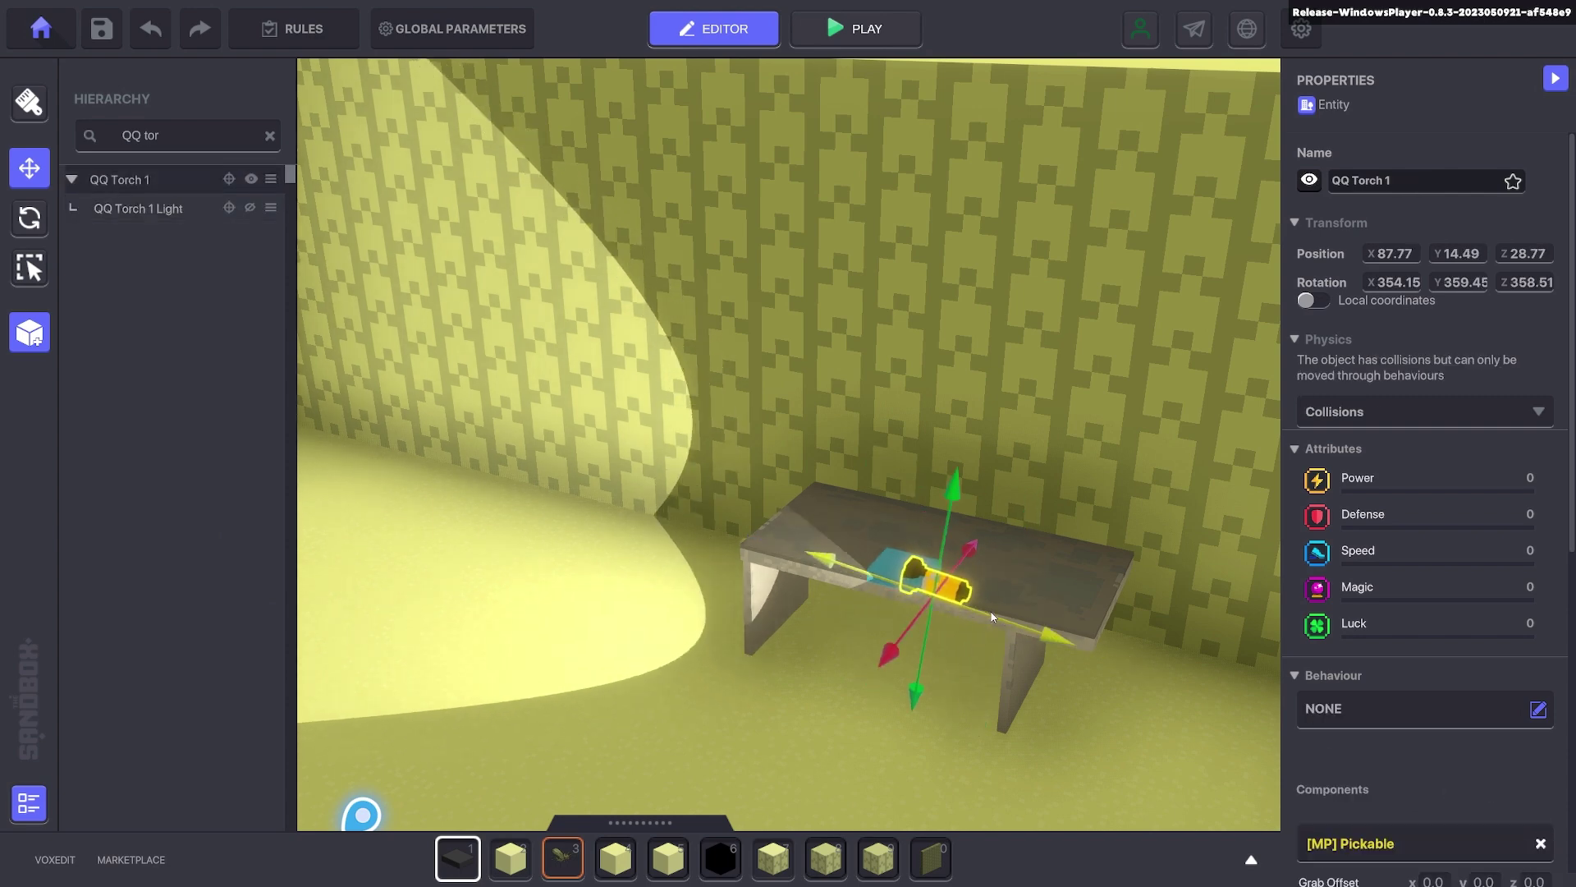
pyautogui.click(793, 708)
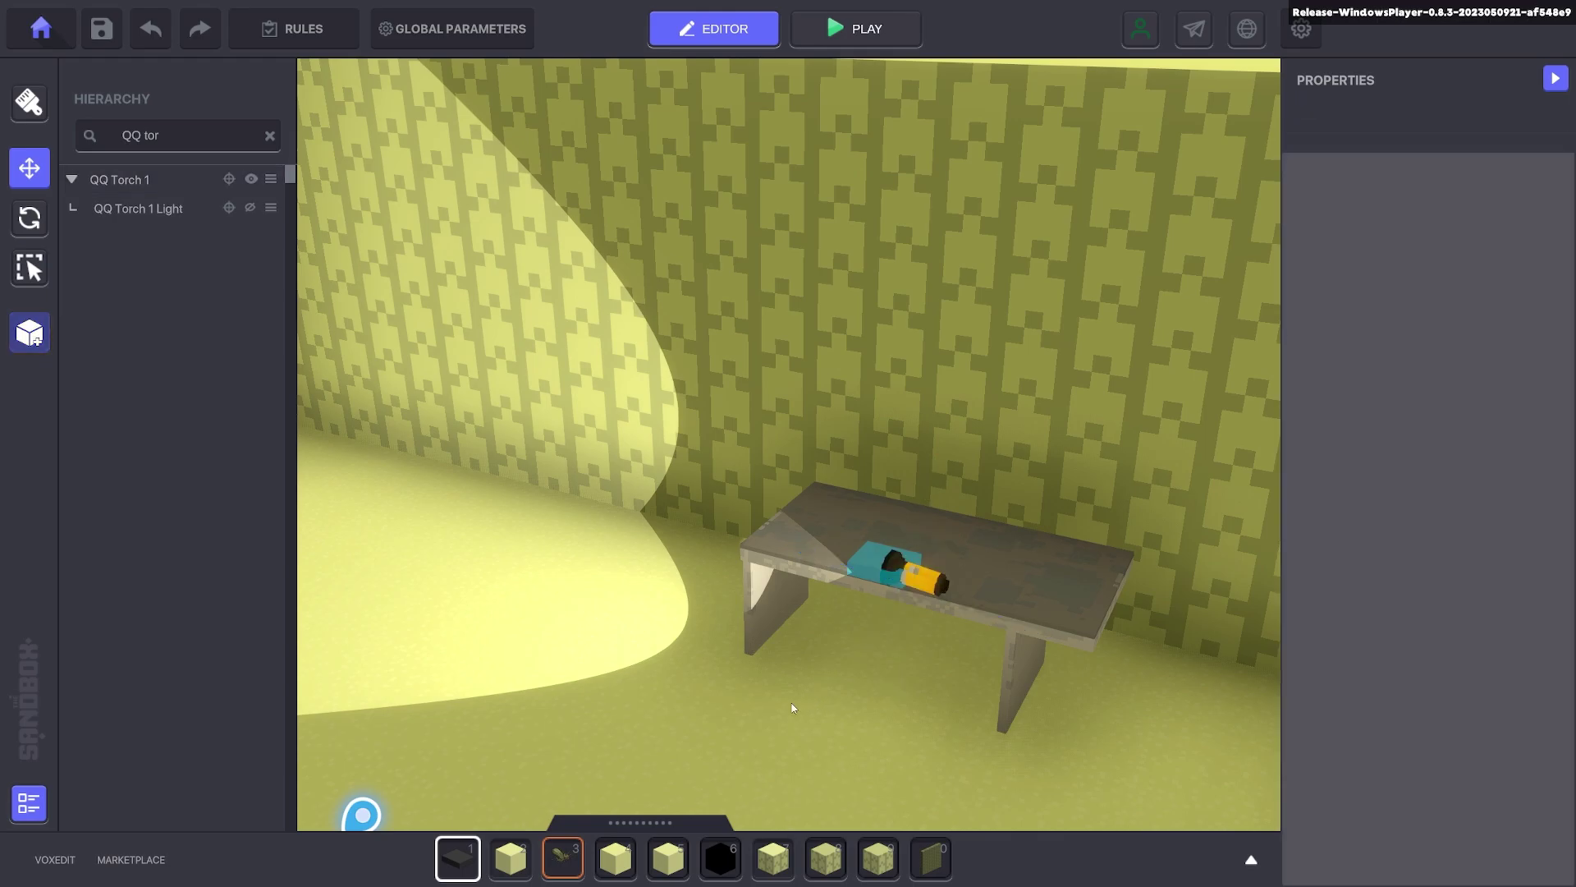
pyautogui.click(32, 800)
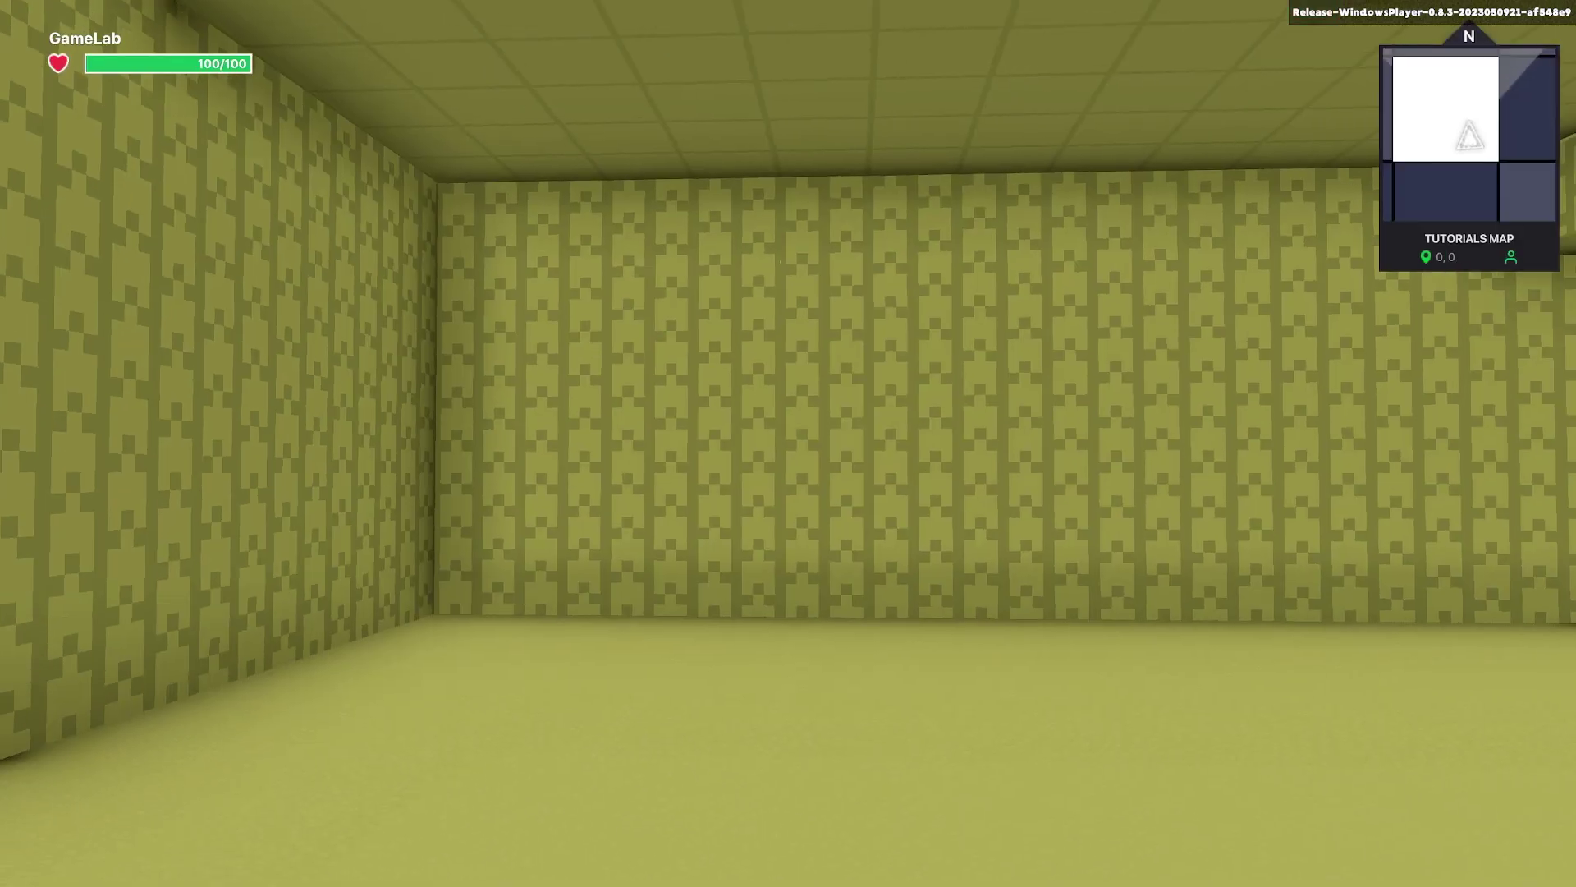
# Step: Play-test the pickable torch by walking to its desk, picking it up and shining it in the dark
pyautogui.press('w')
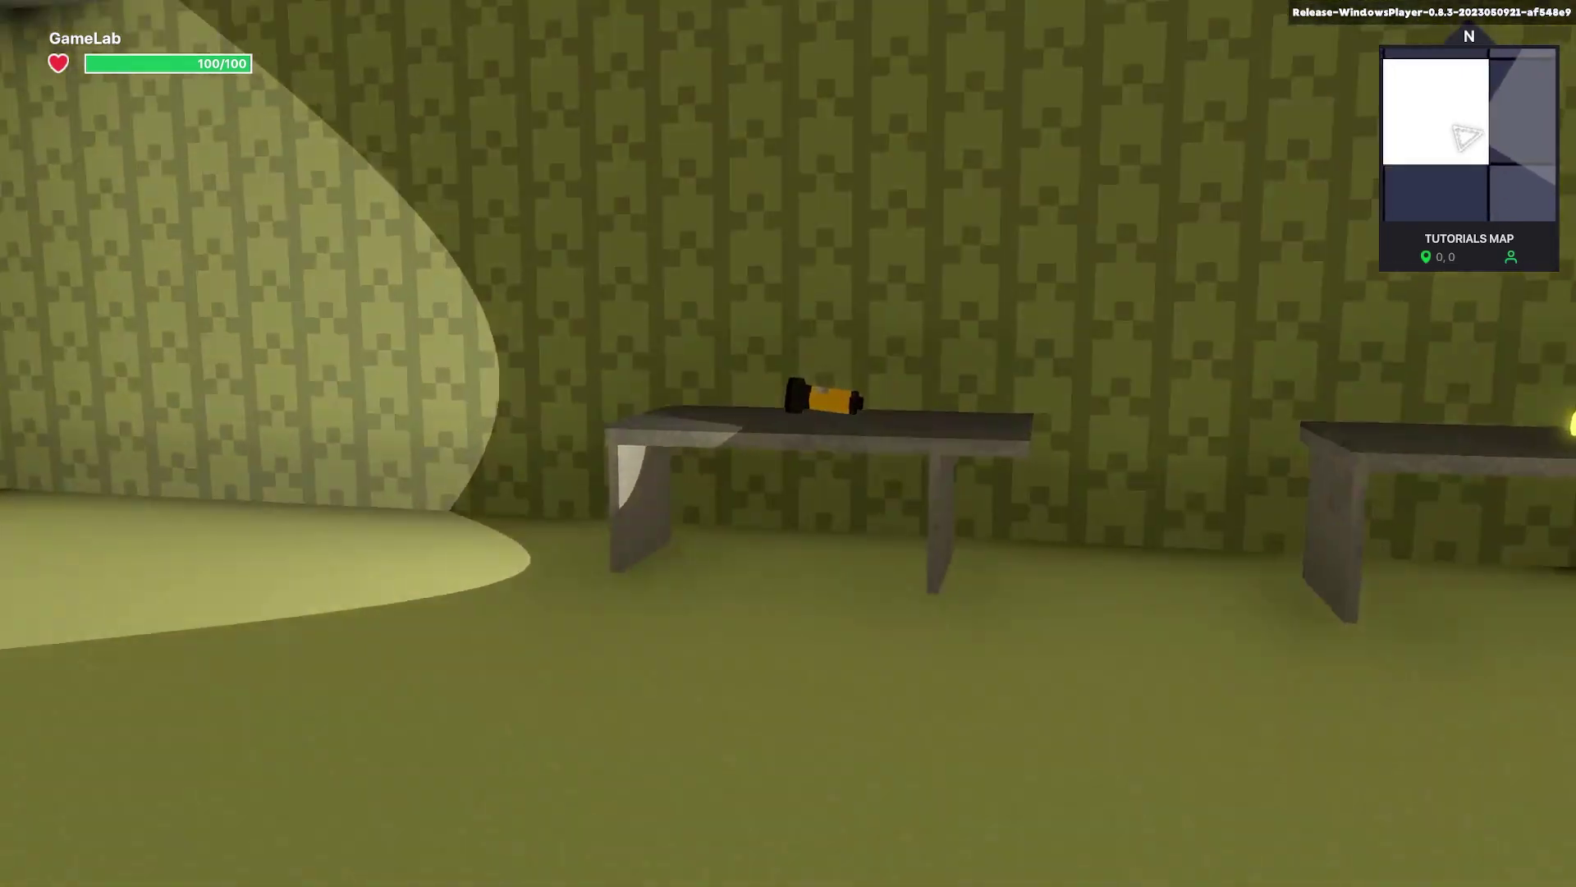
pyautogui.press('w')
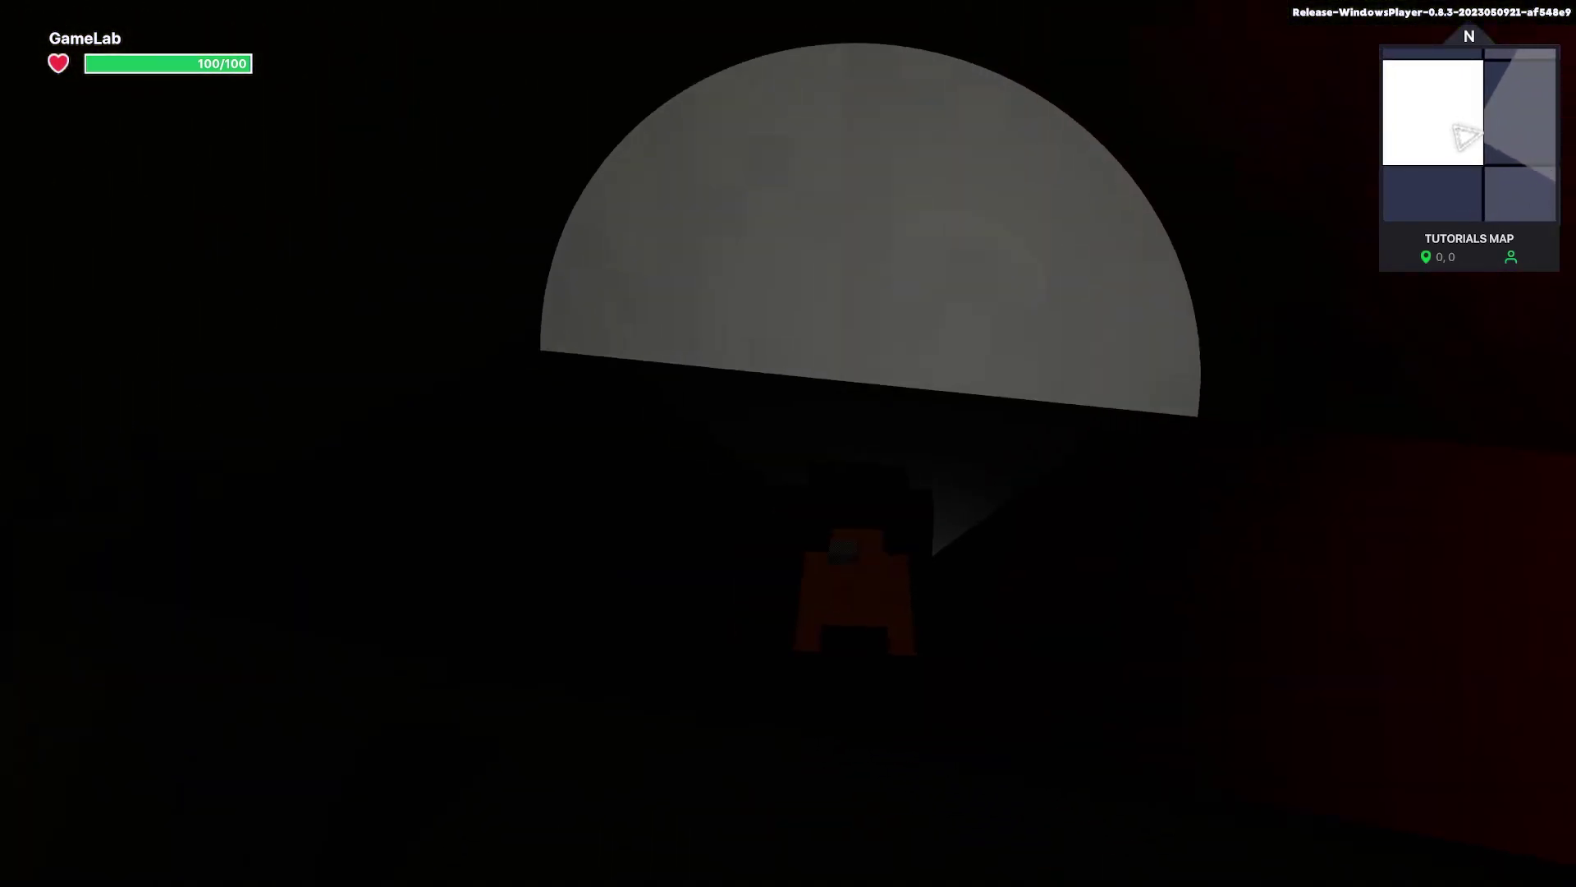